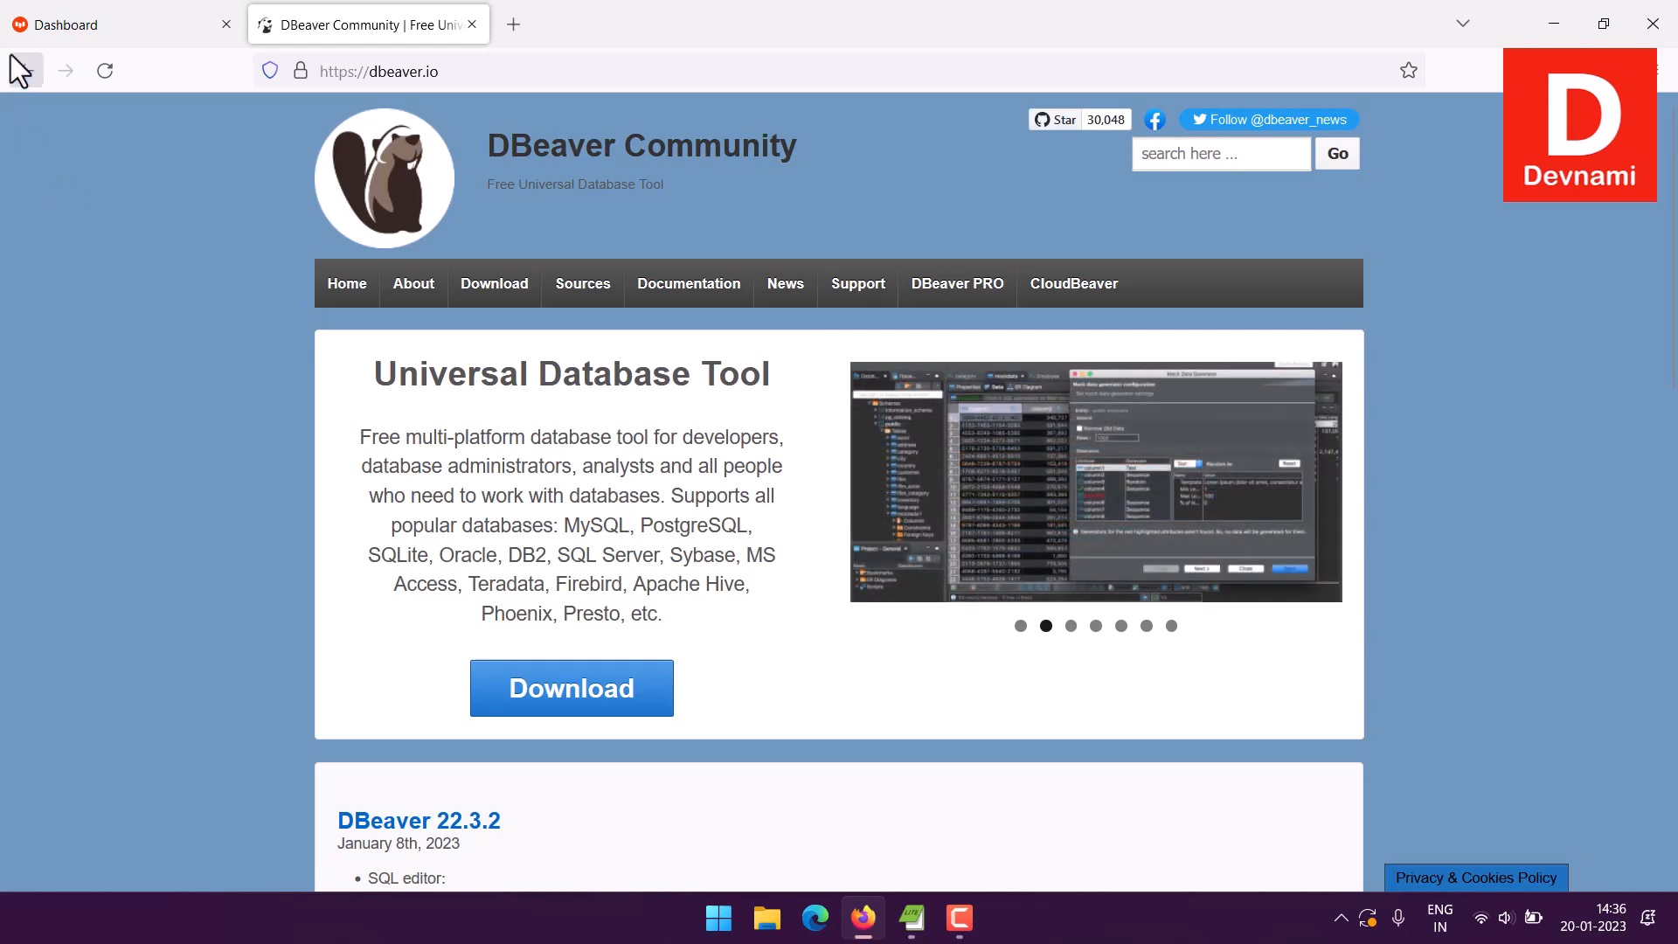
Switch to the EDB dashboard and start the free test drive of the BigAnimal managed PostgreSQL service.
click(50, 33)
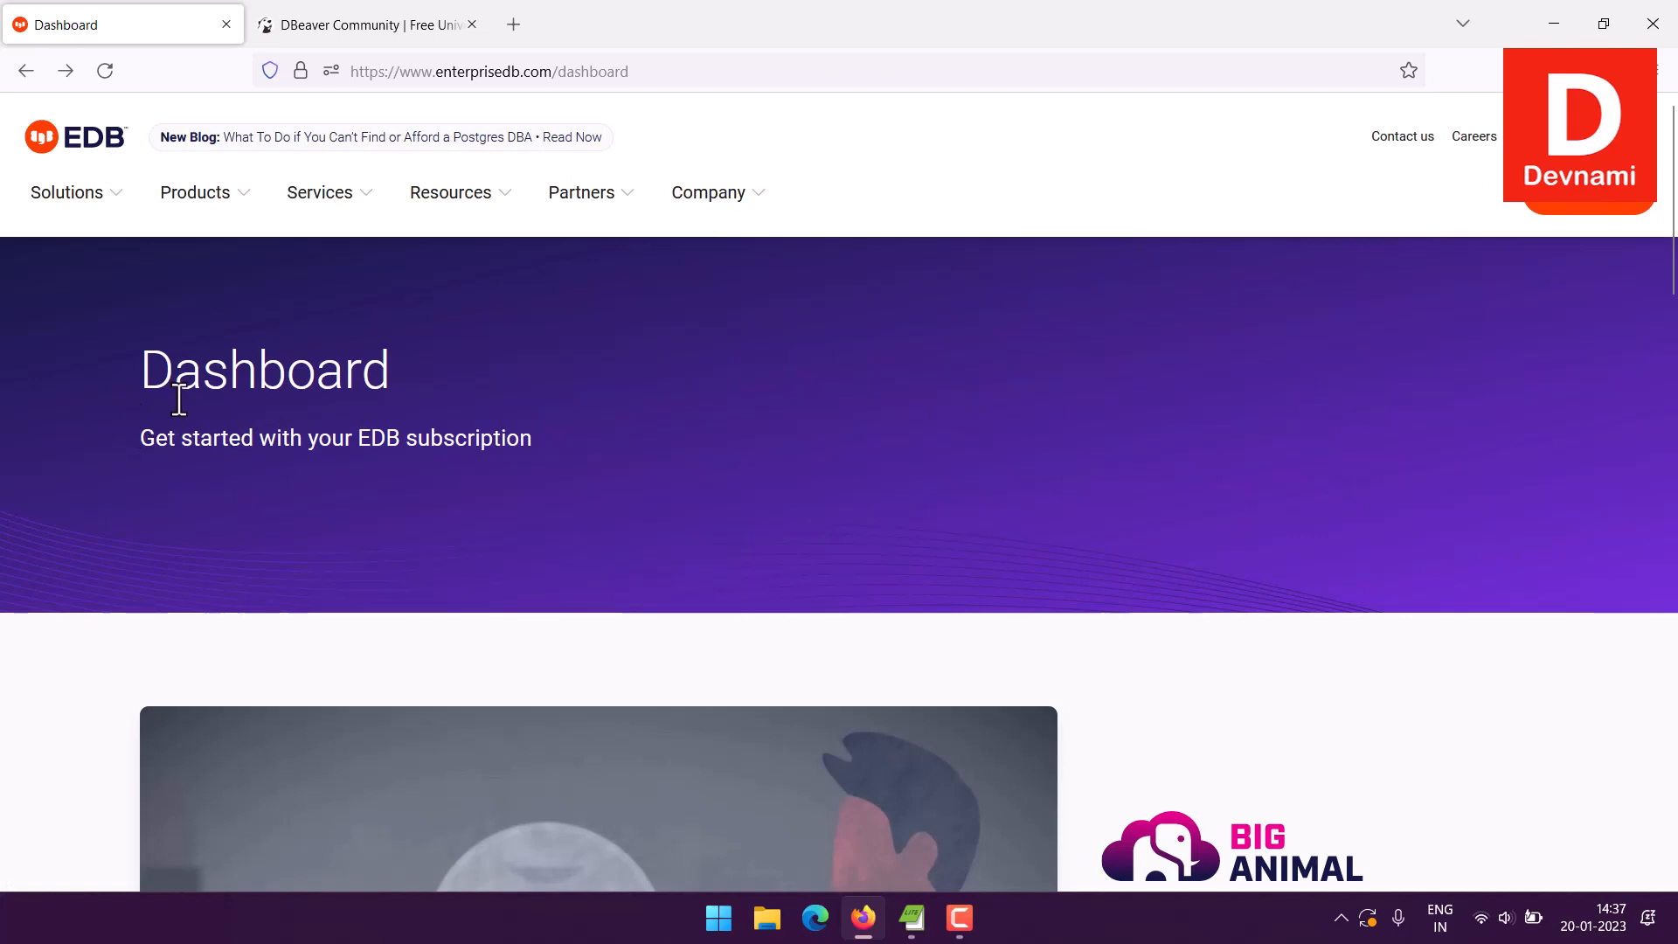
drag(144, 353, 600, 447)
click(277, 423)
scroll(134, 407, down, 5)
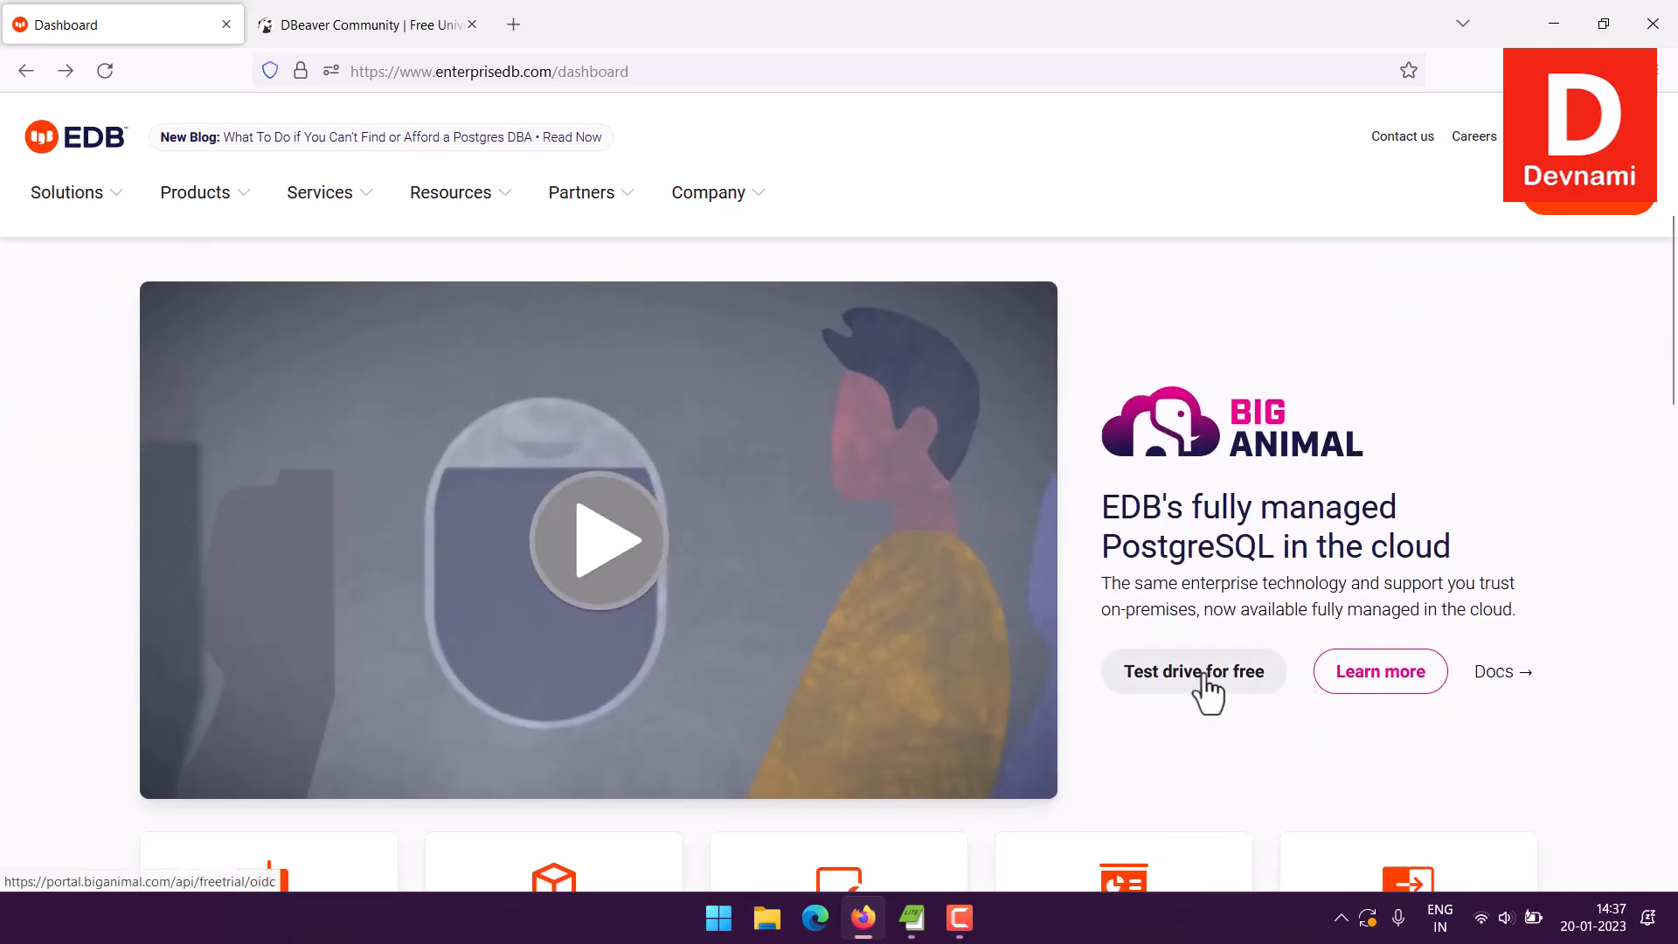
drag(1103, 507, 1446, 547)
click(1445, 547)
click(1200, 671)
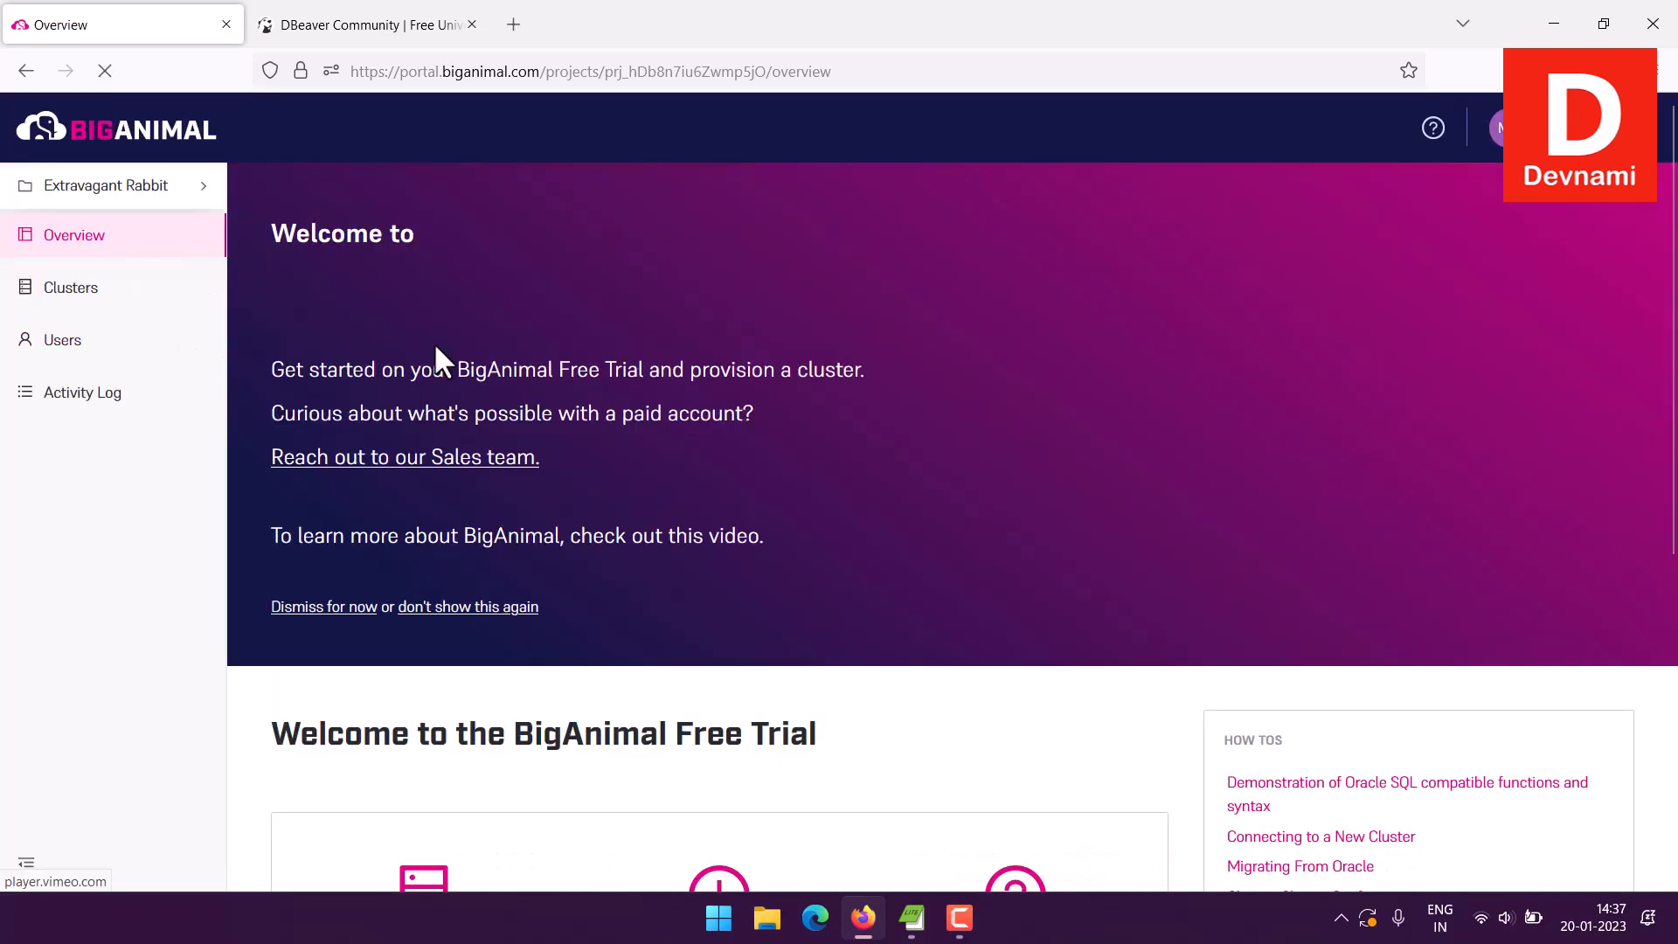
Examine the free trial terms per cluster on the BigAnimal overview page.
scroll(599, 378, down, 2)
scroll(599, 379, down, 3)
mouse_move(664, 599)
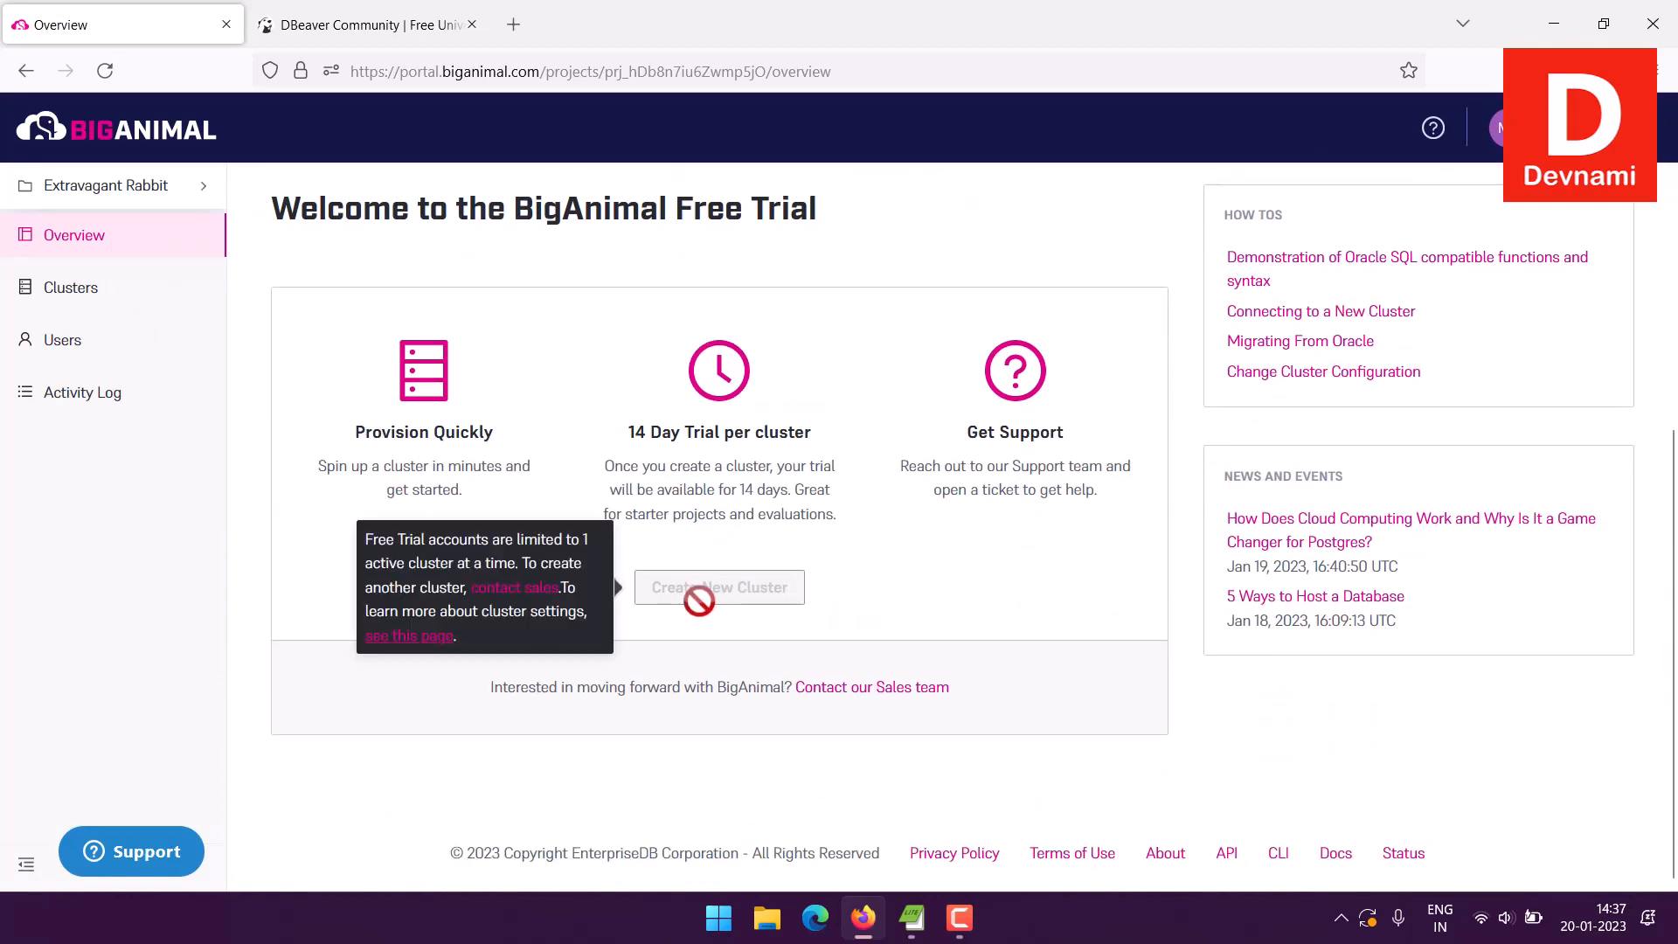
drag(628, 431, 854, 524)
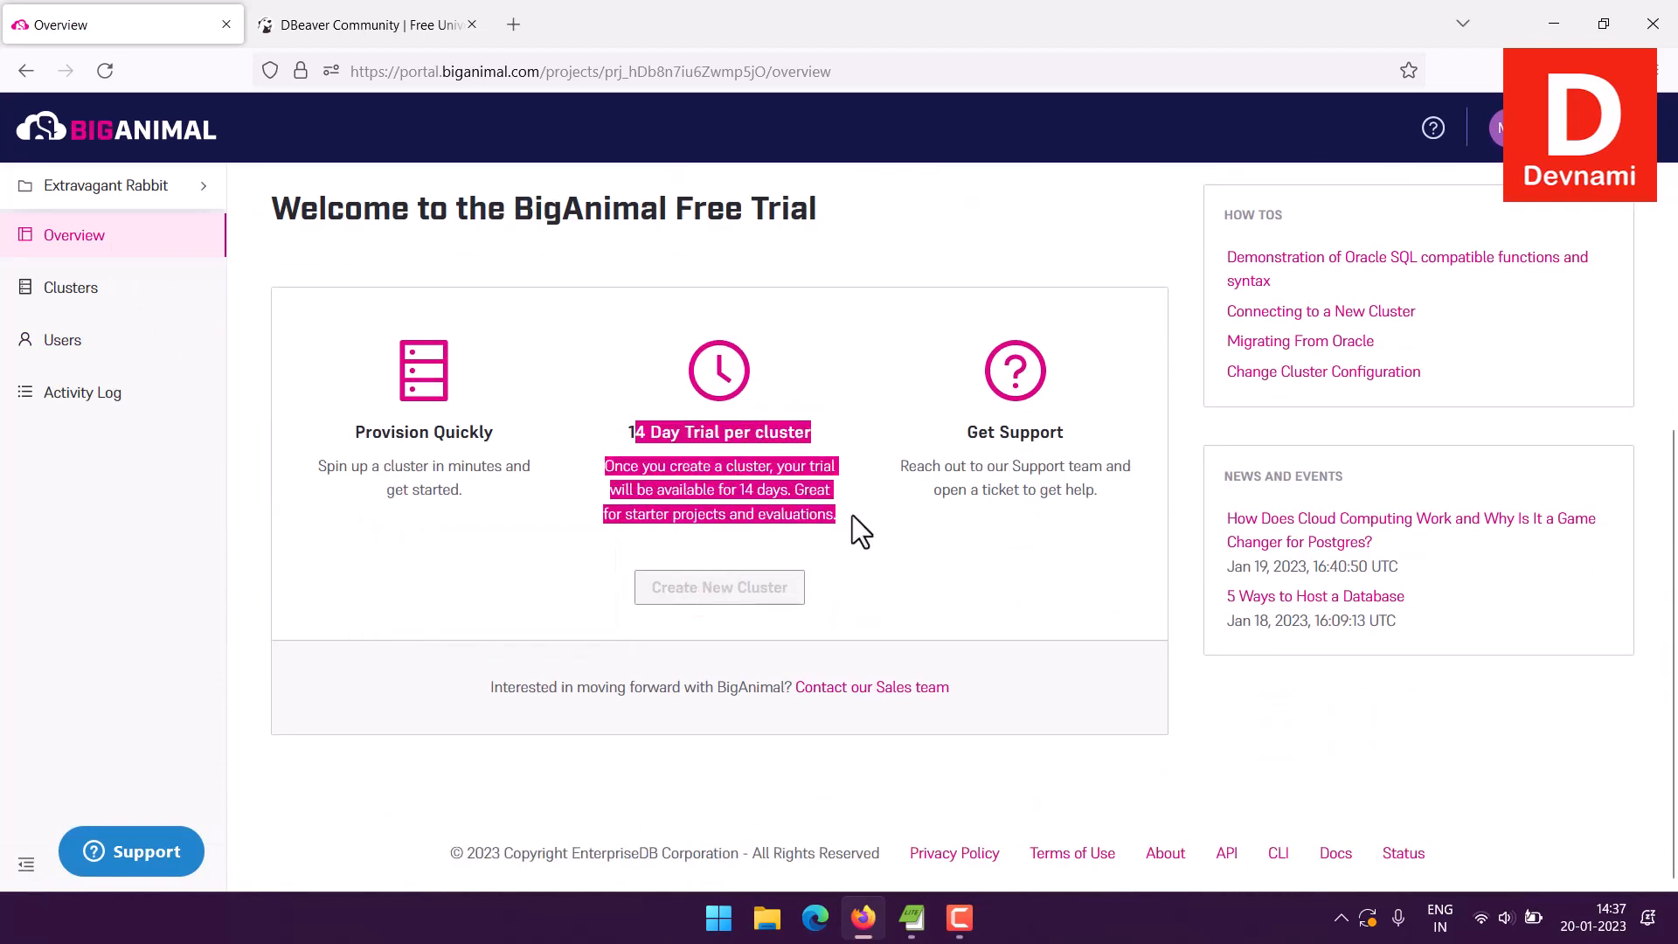
click(849, 516)
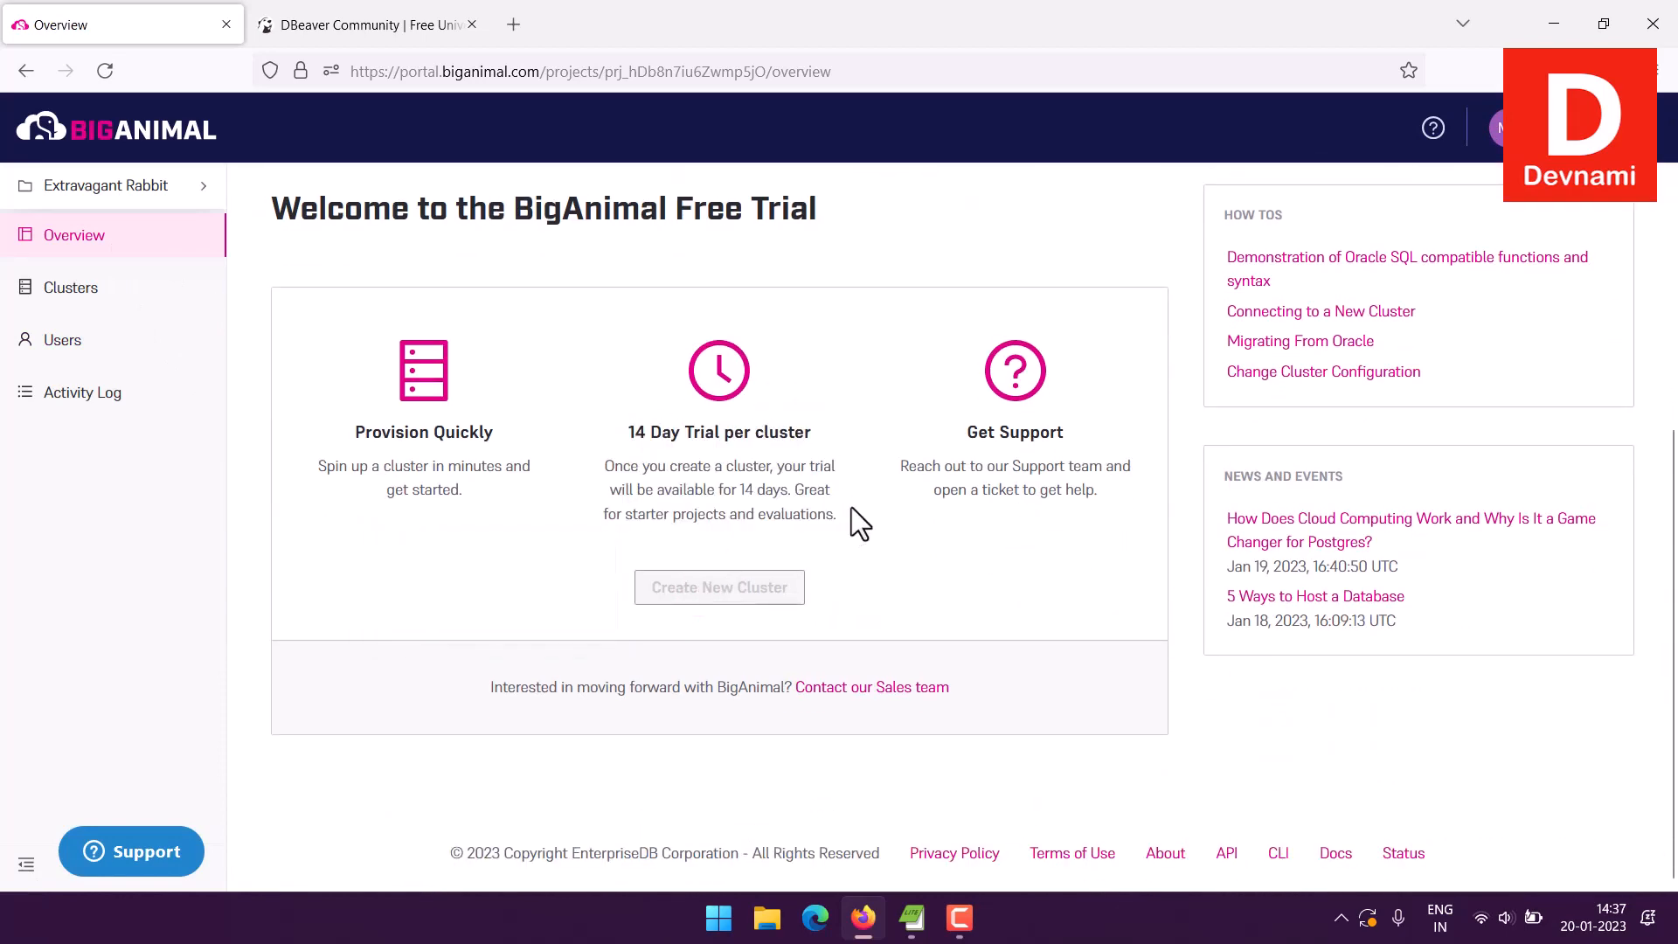
Open the PostgresEDB cluster and display its connection info, including the read/write URI.
click(61, 302)
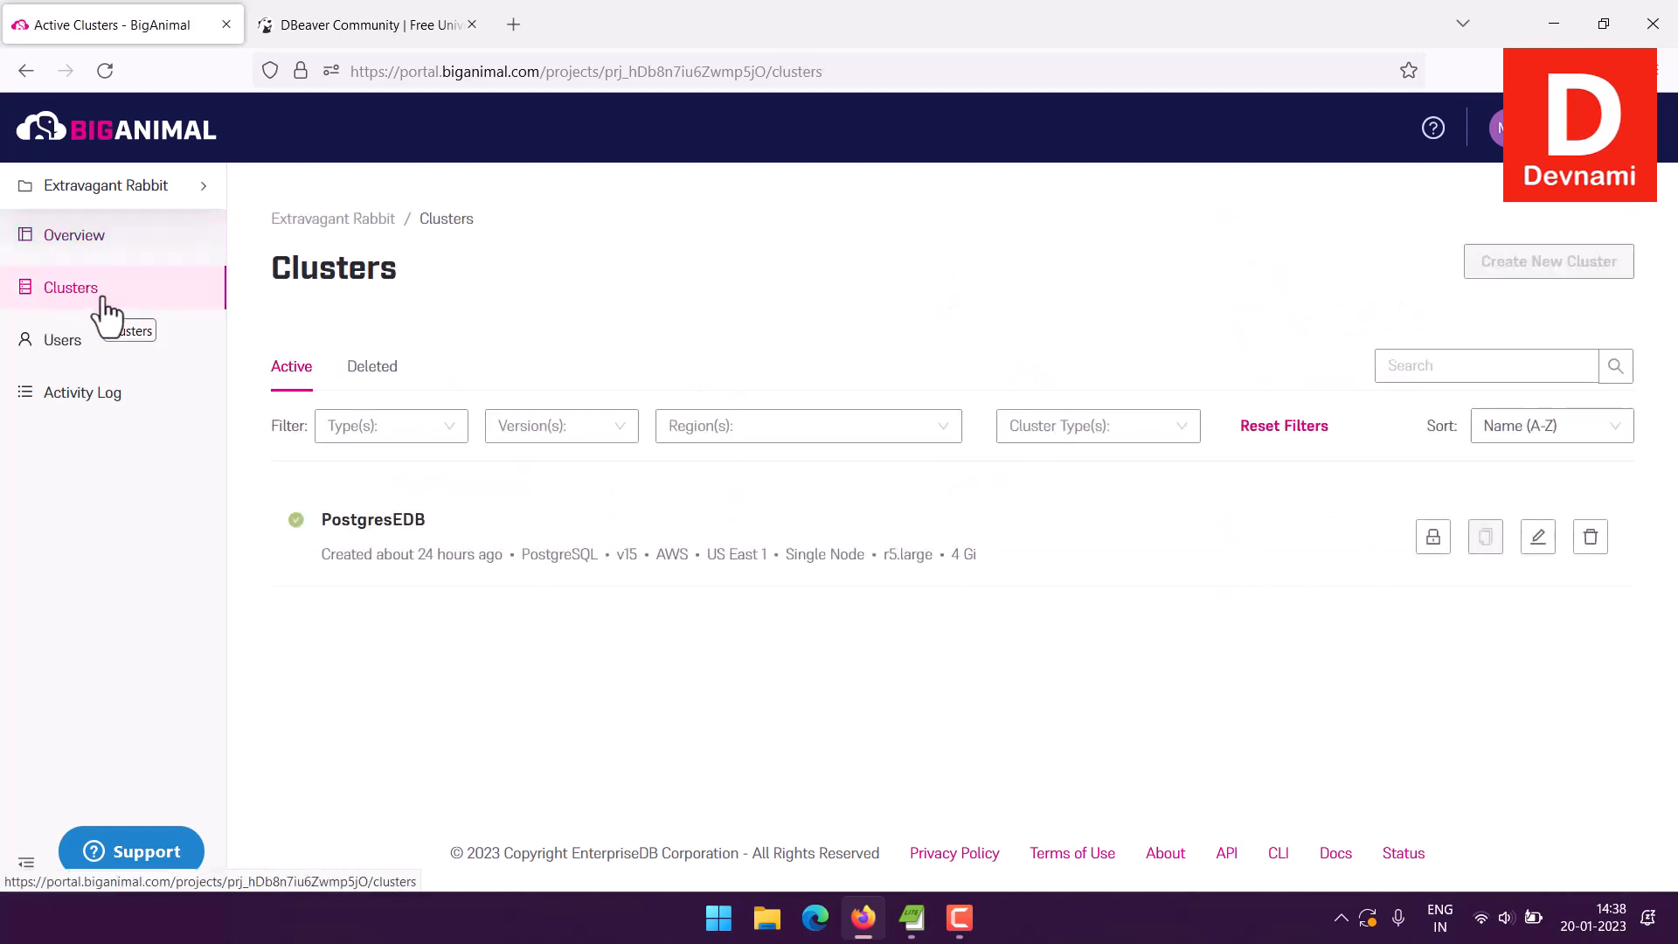
click(424, 524)
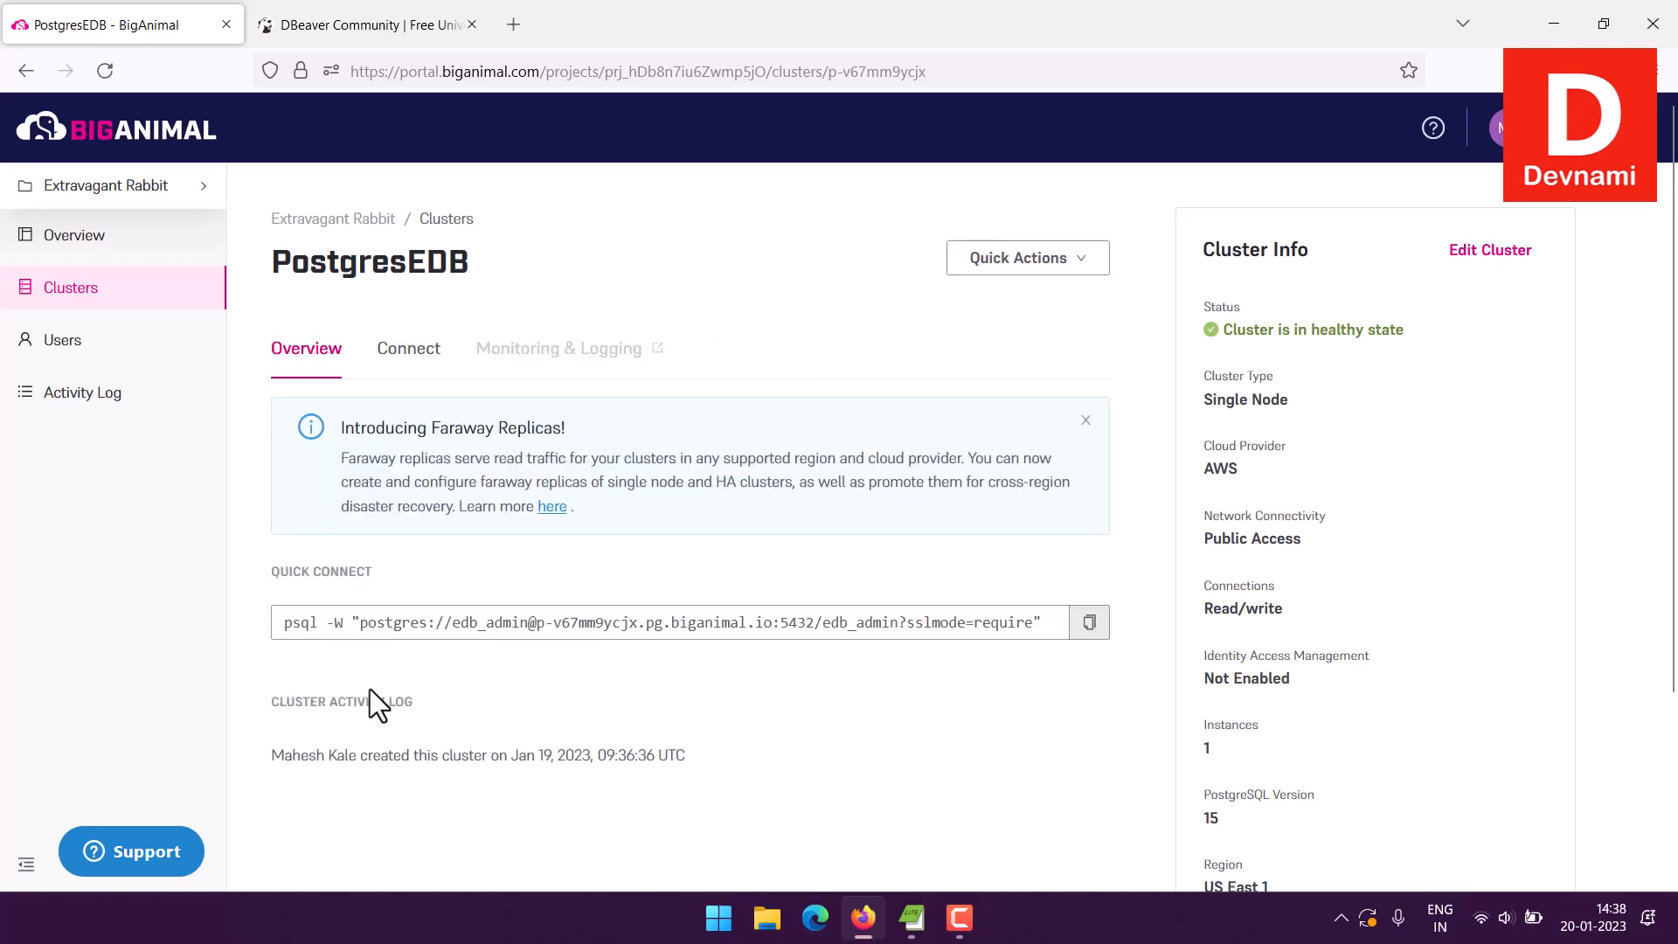
click(411, 360)
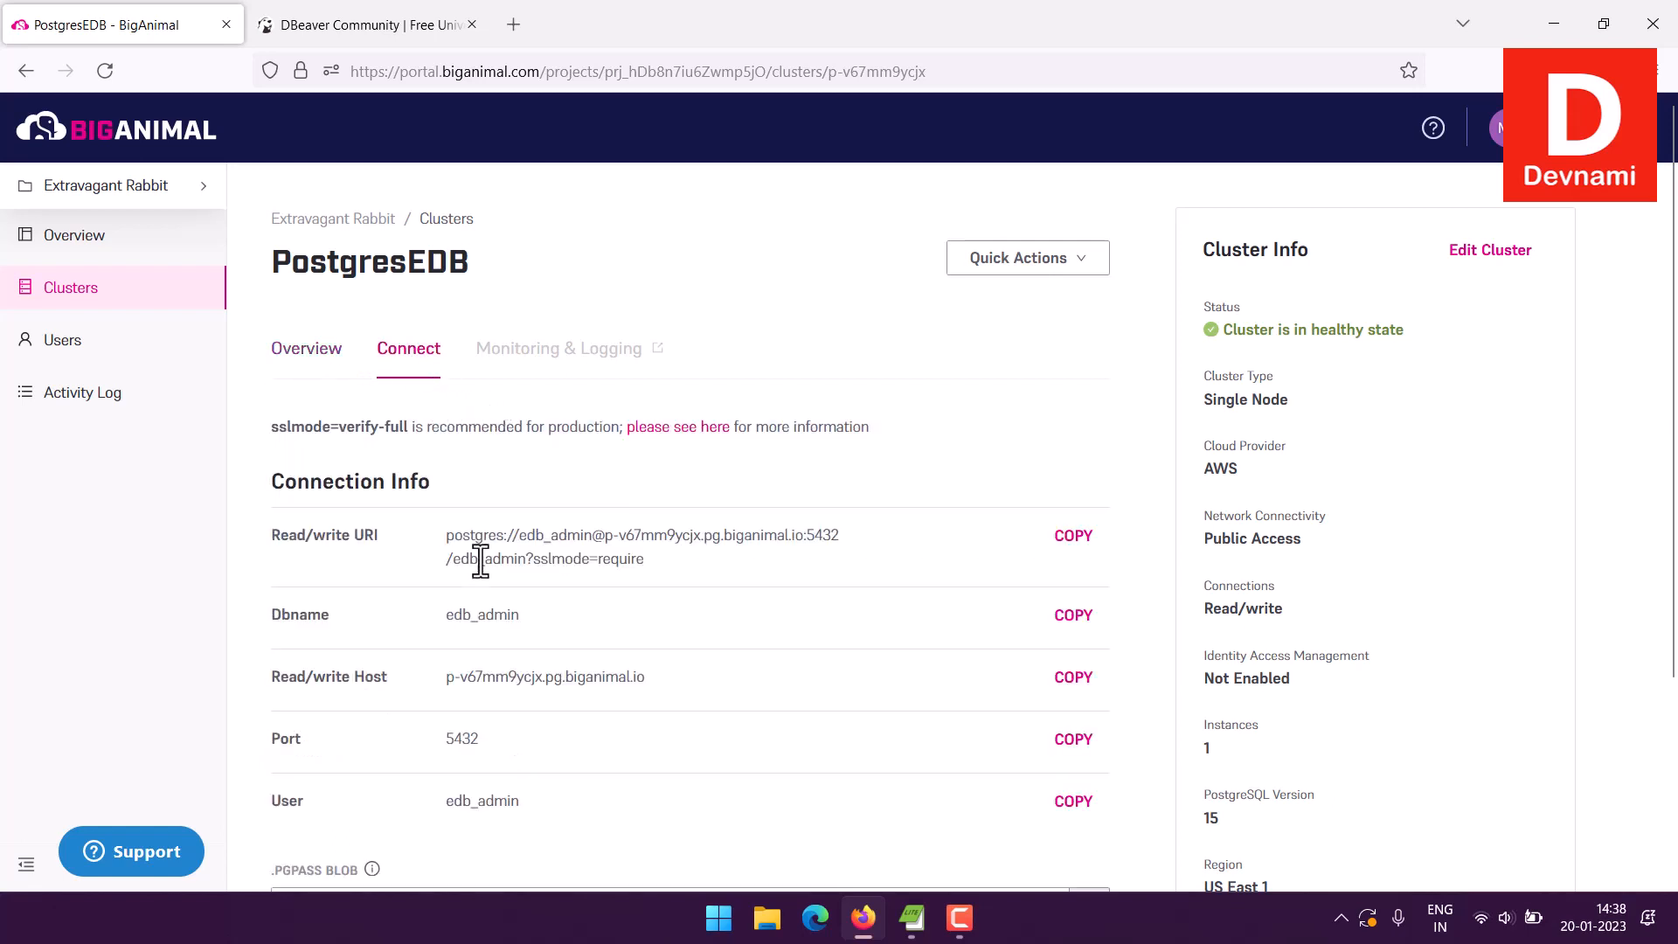
drag(447, 536, 654, 570)
click(653, 569)
Search the installed apps for dbeaver and launch DBeaver.
click(330, 24)
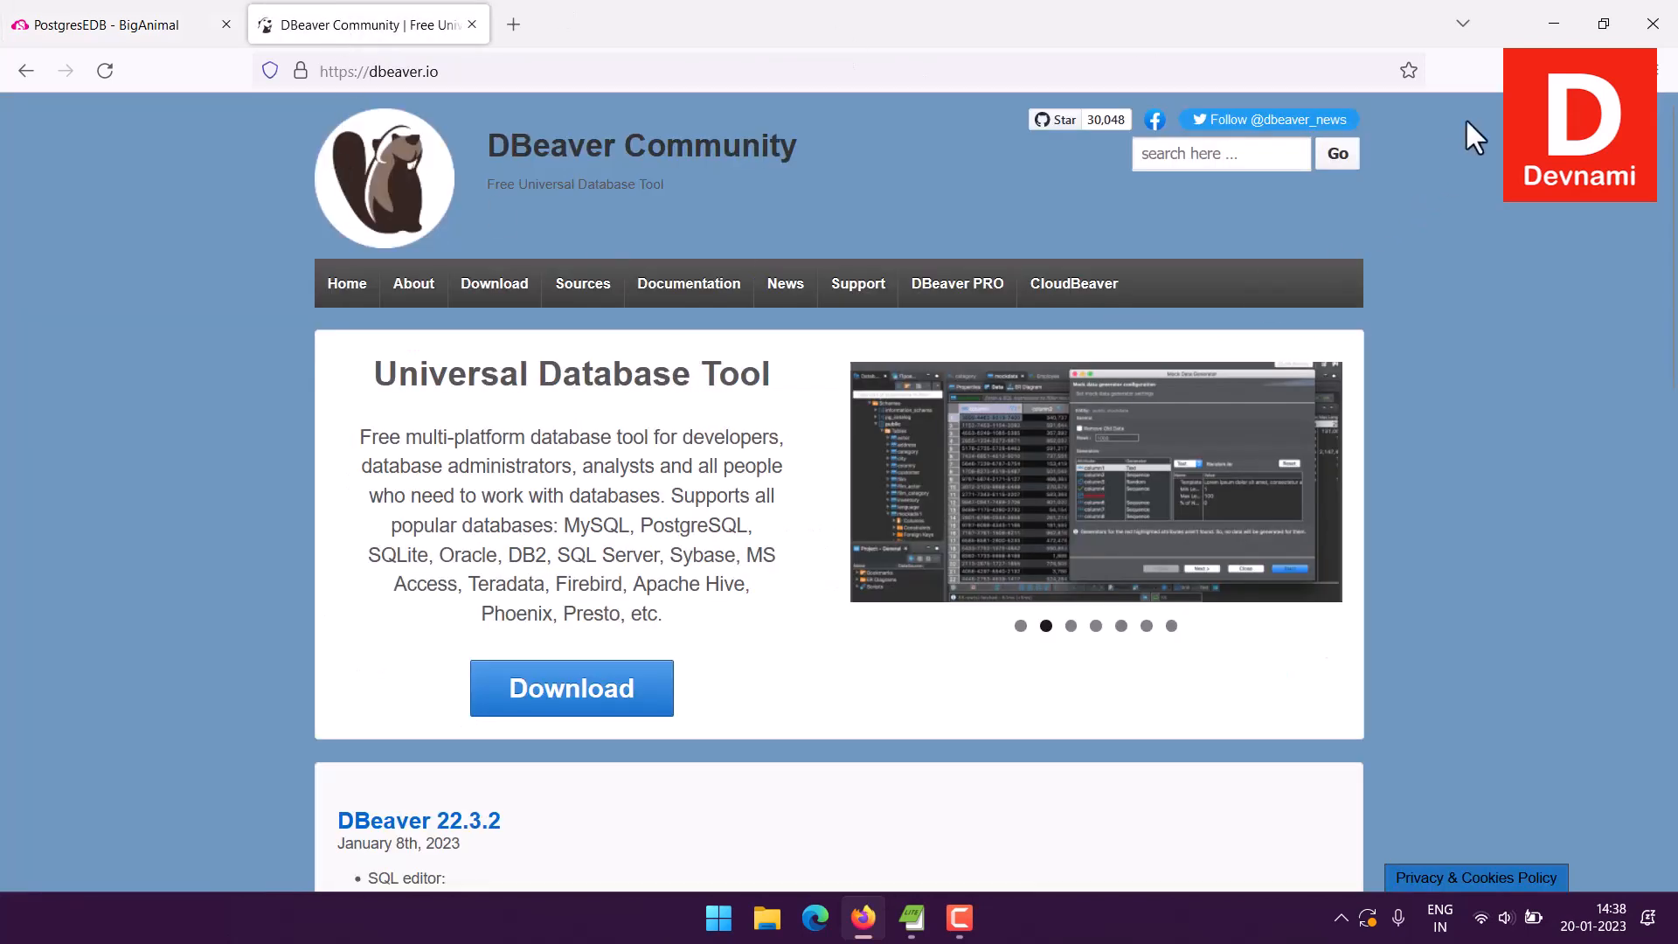
click(719, 917)
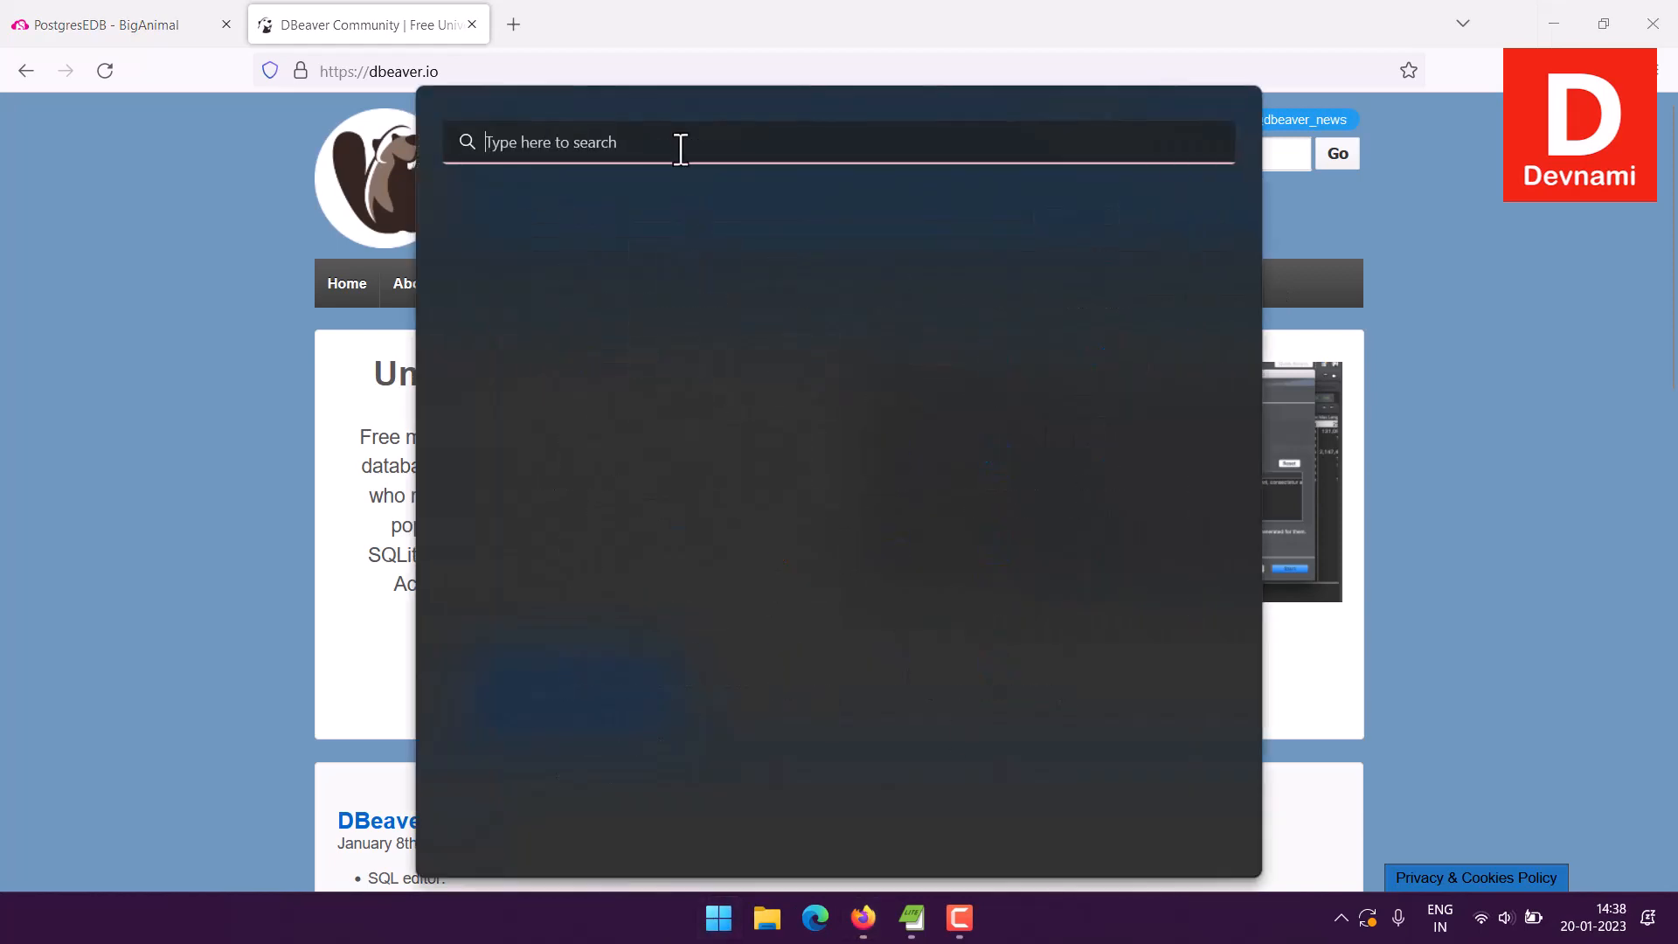
text(dbeaver)
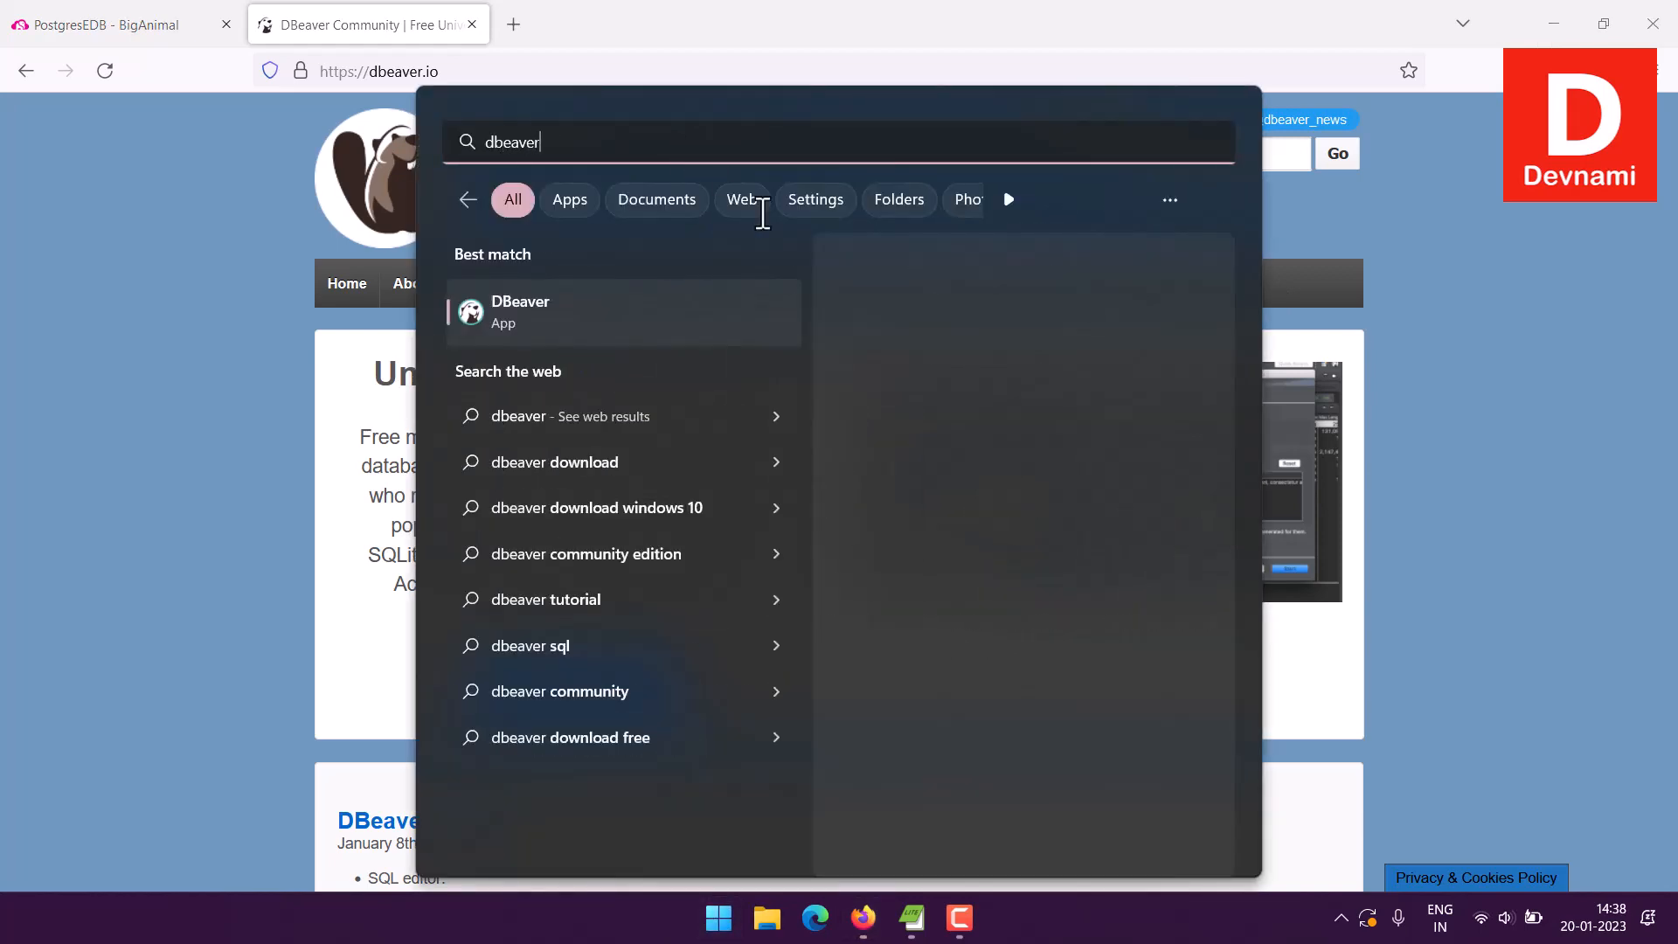
click(917, 472)
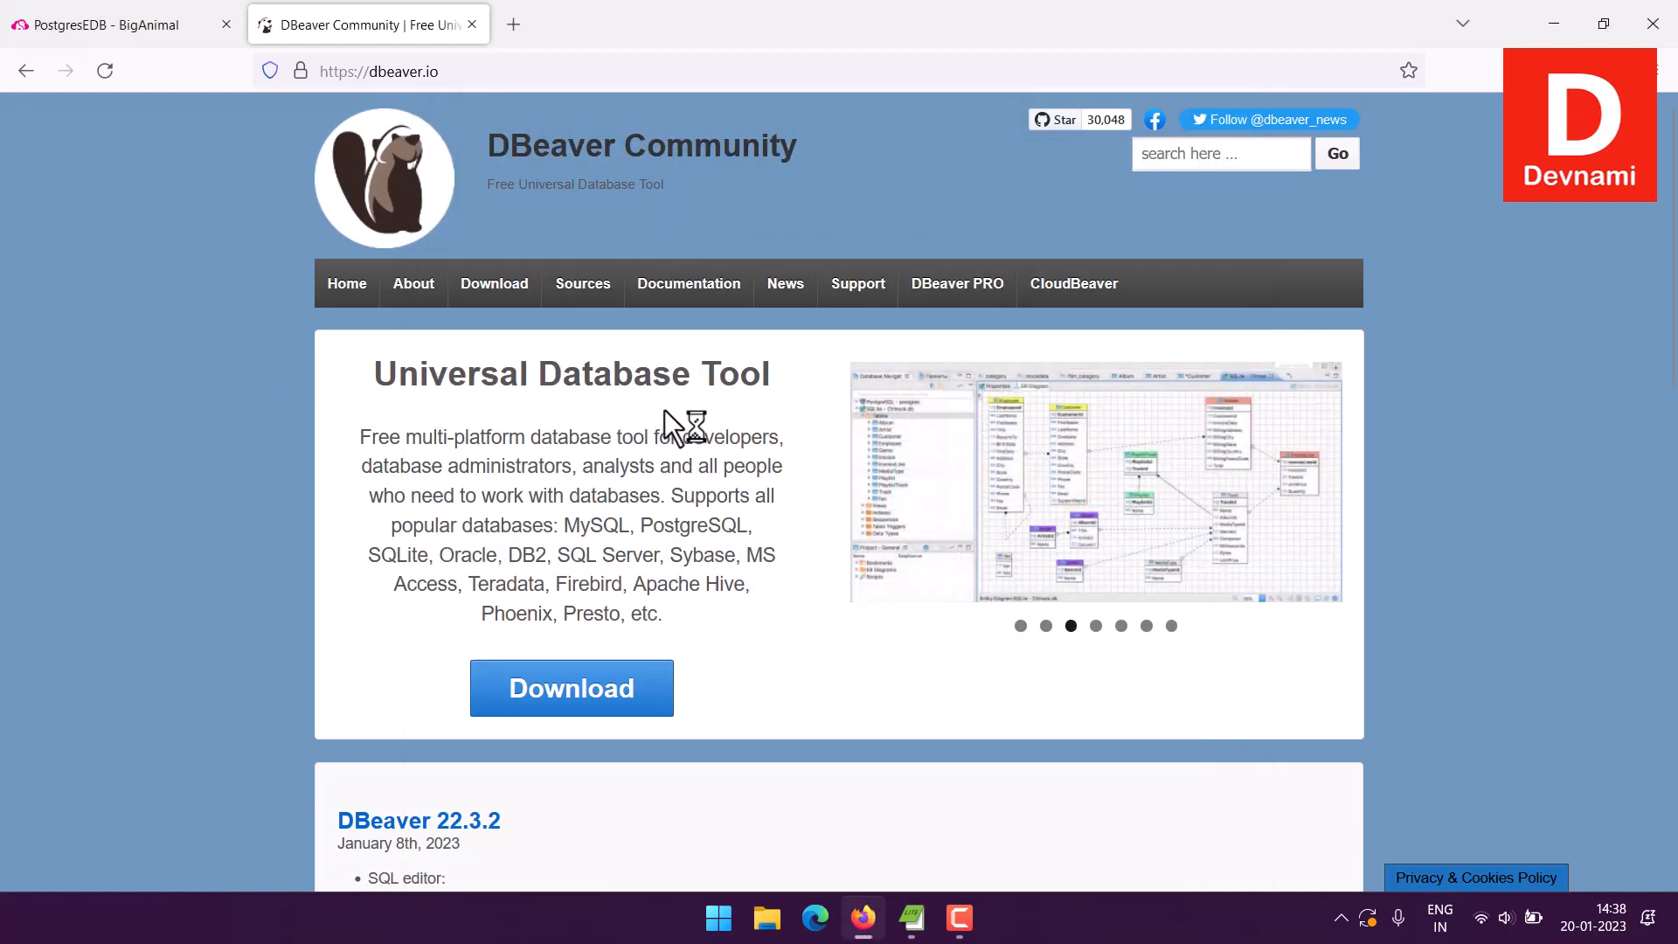
Examine the description of supported databases on the DBeaver Community website.
drag(540, 375, 709, 605)
click(710, 604)
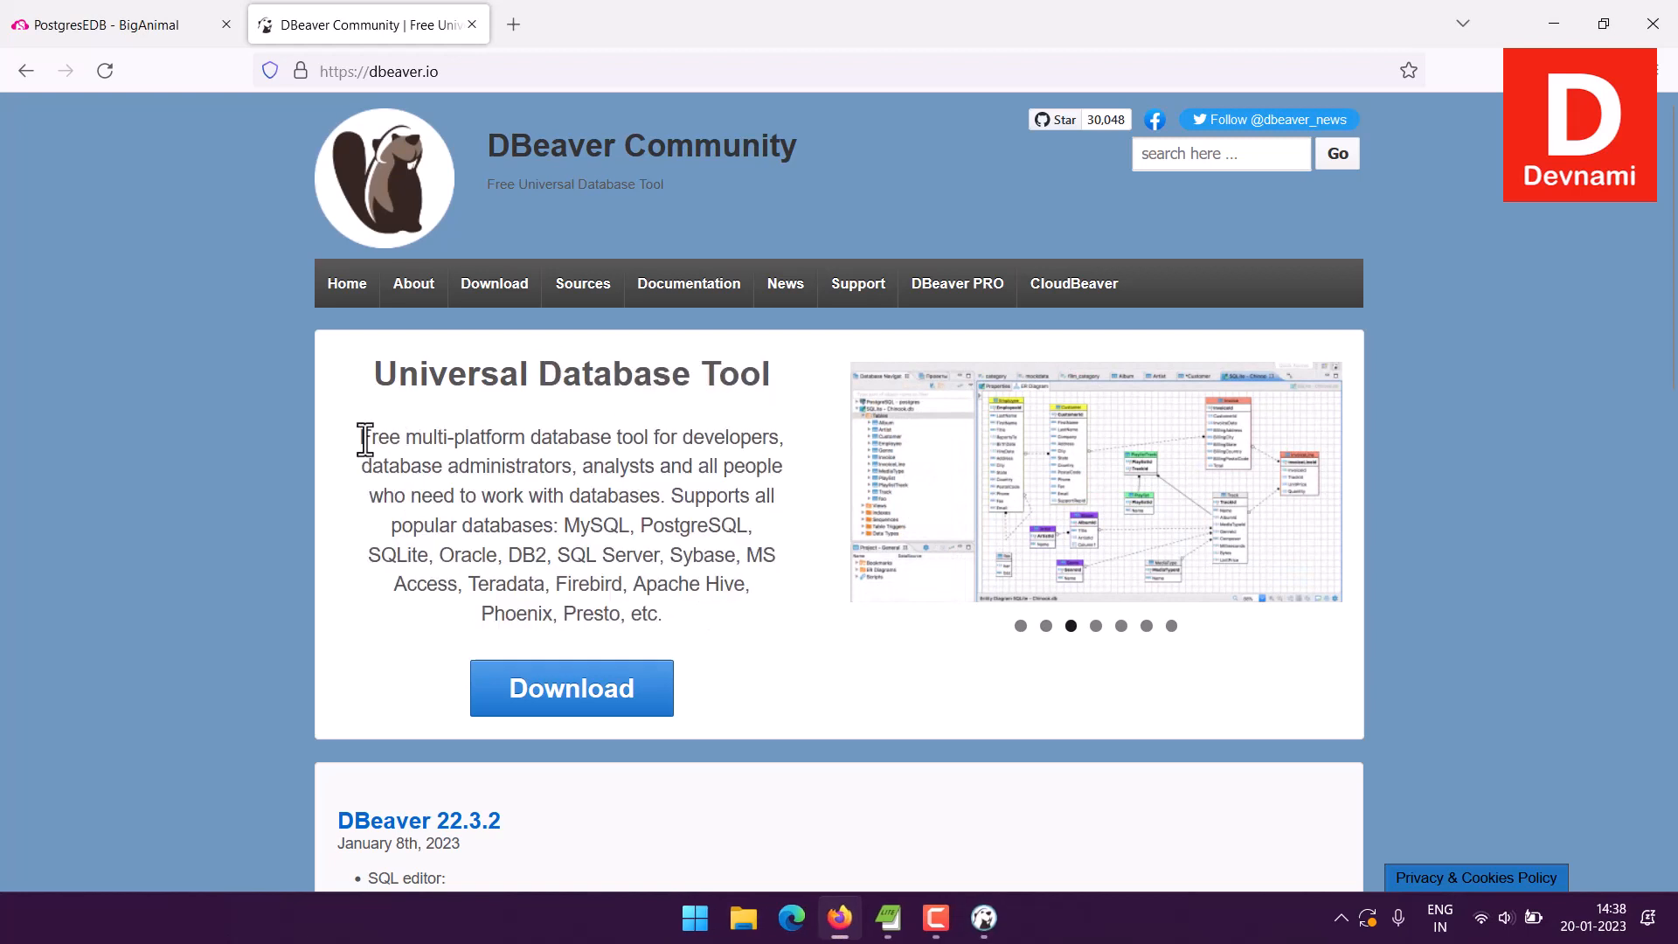
drag(363, 438, 704, 587)
click(706, 588)
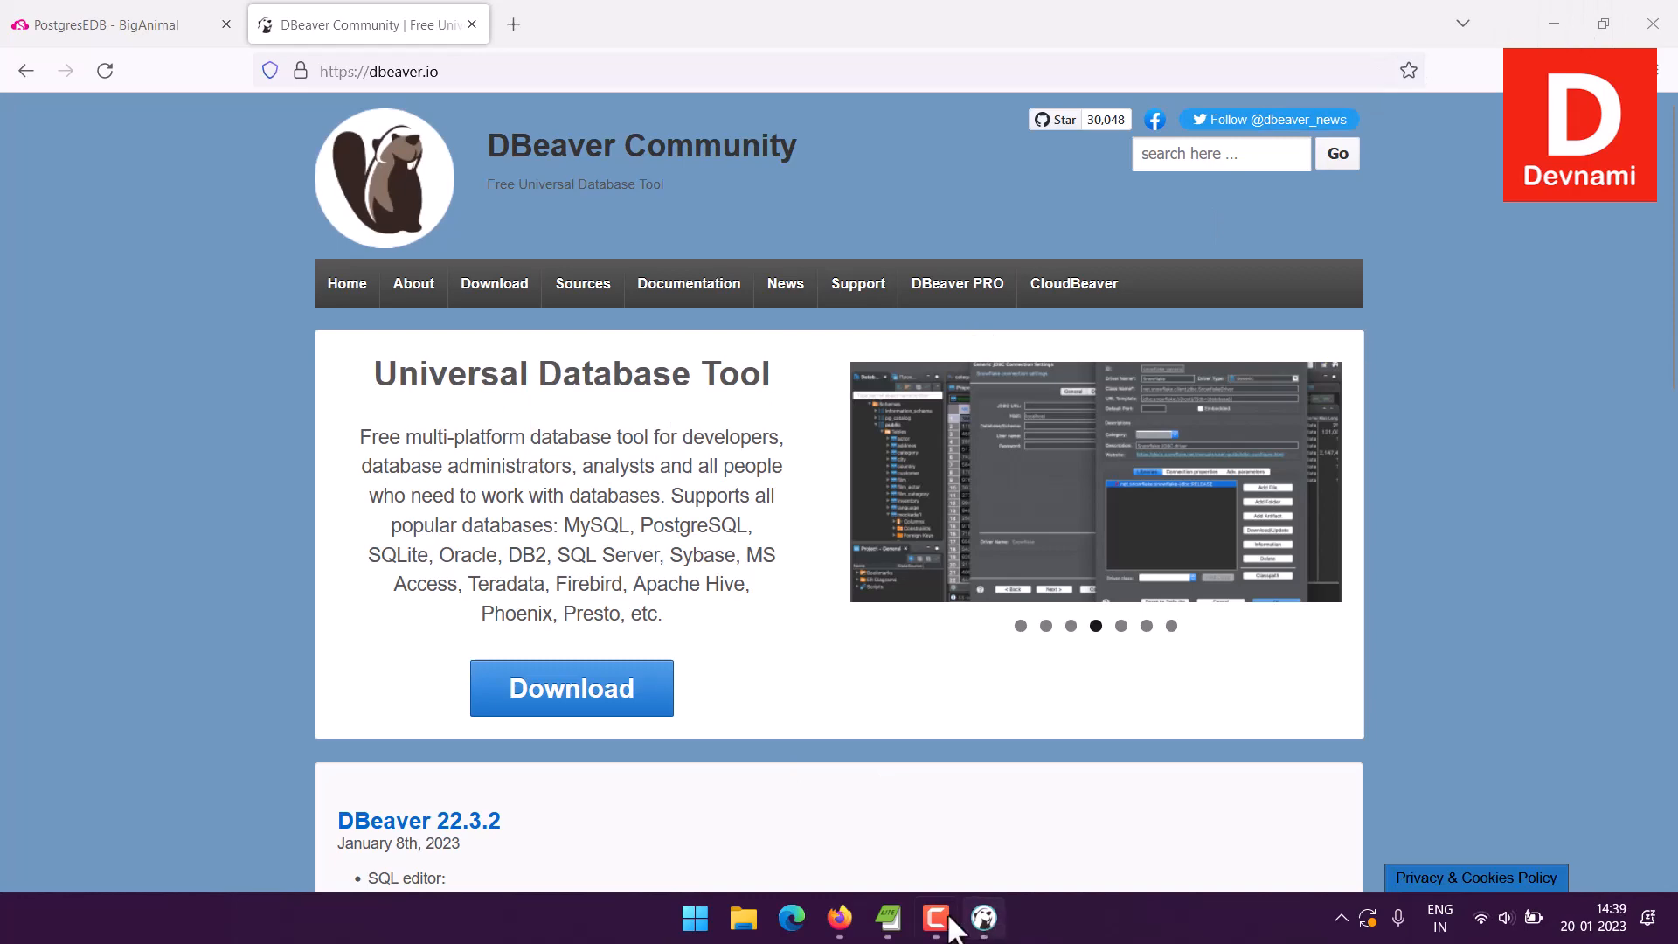
Leave the PostgresEDB connection page showing in the browser, switch to DBeaver and dismiss the tip of the day.
click(841, 919)
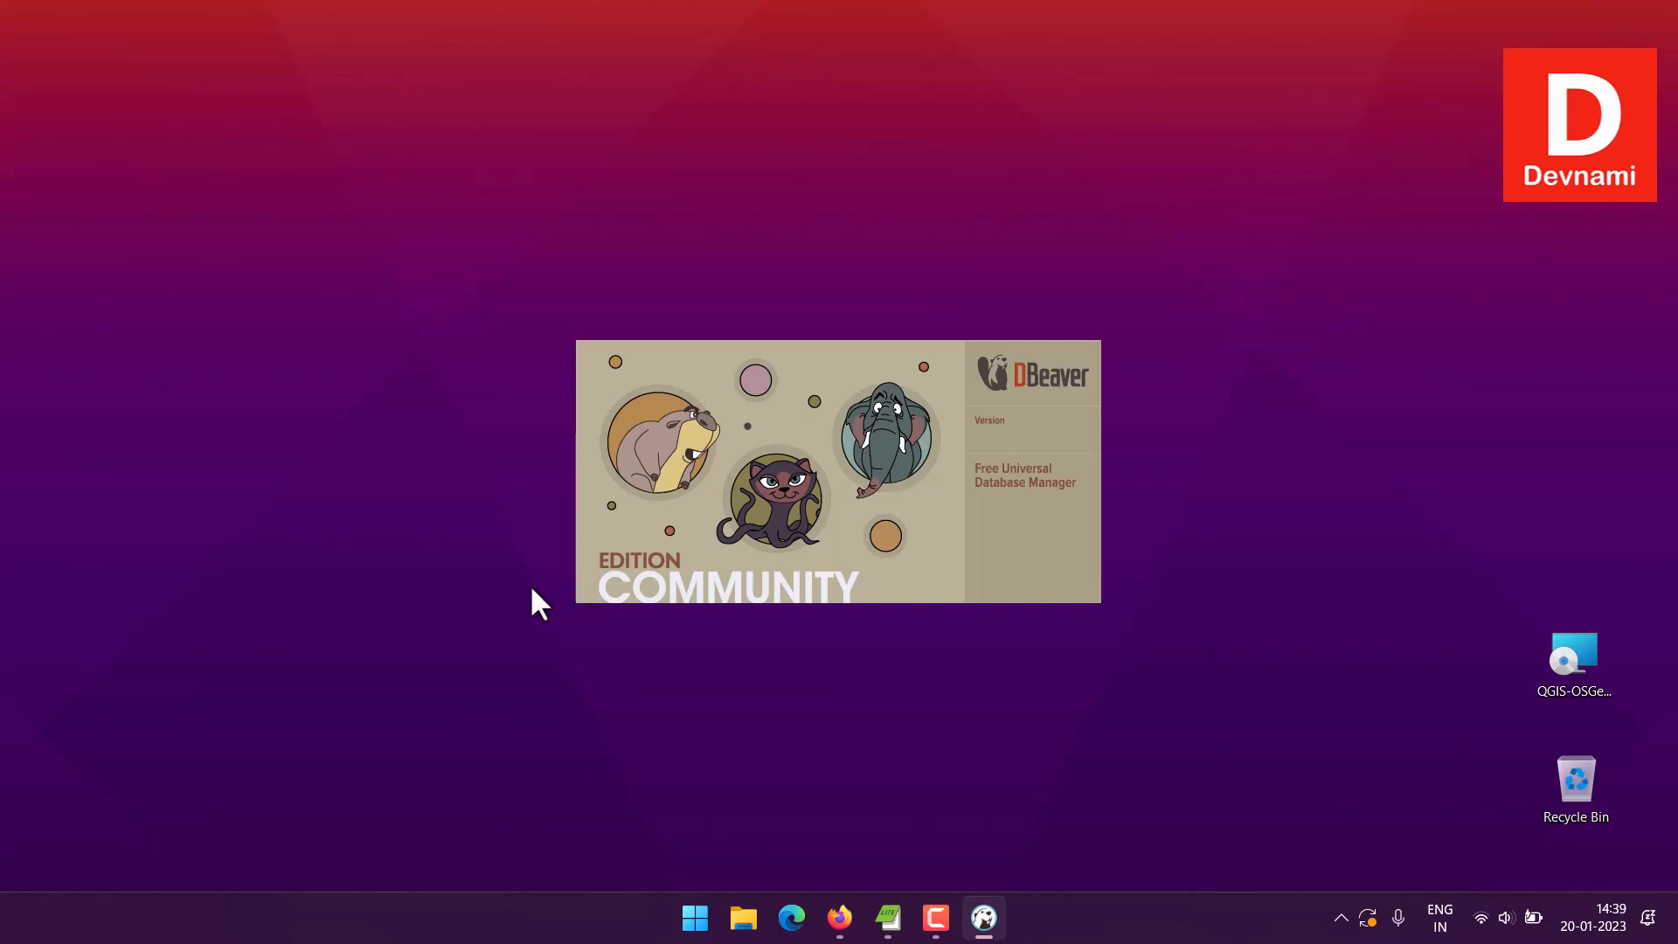
click(839, 917)
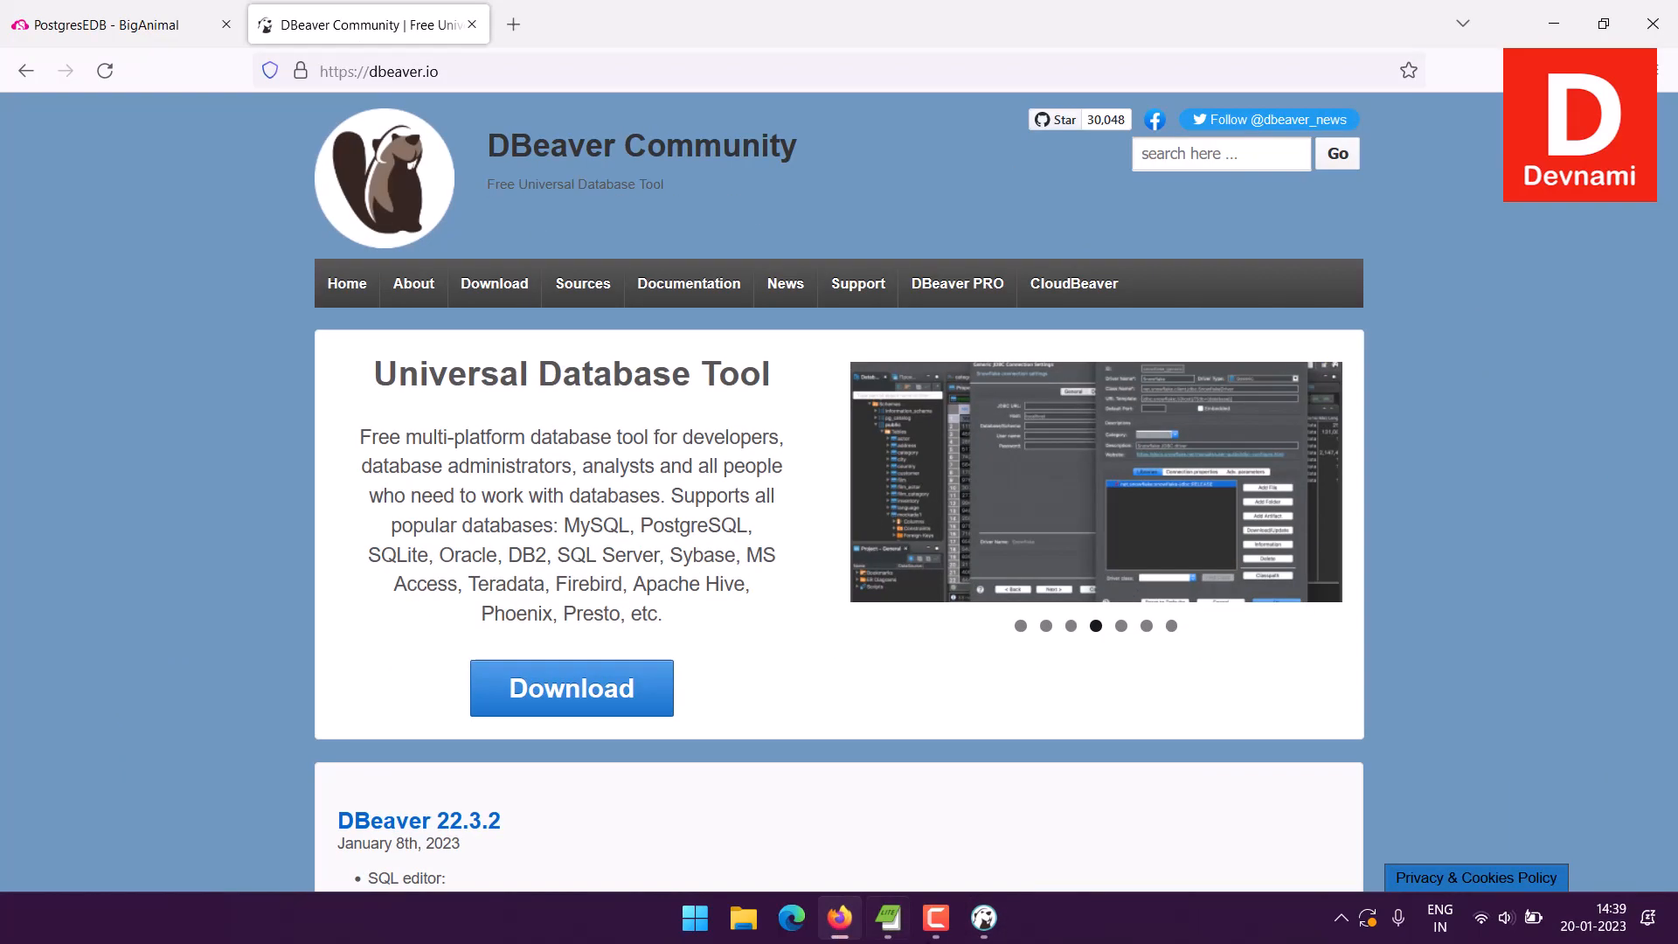
click(153, 28)
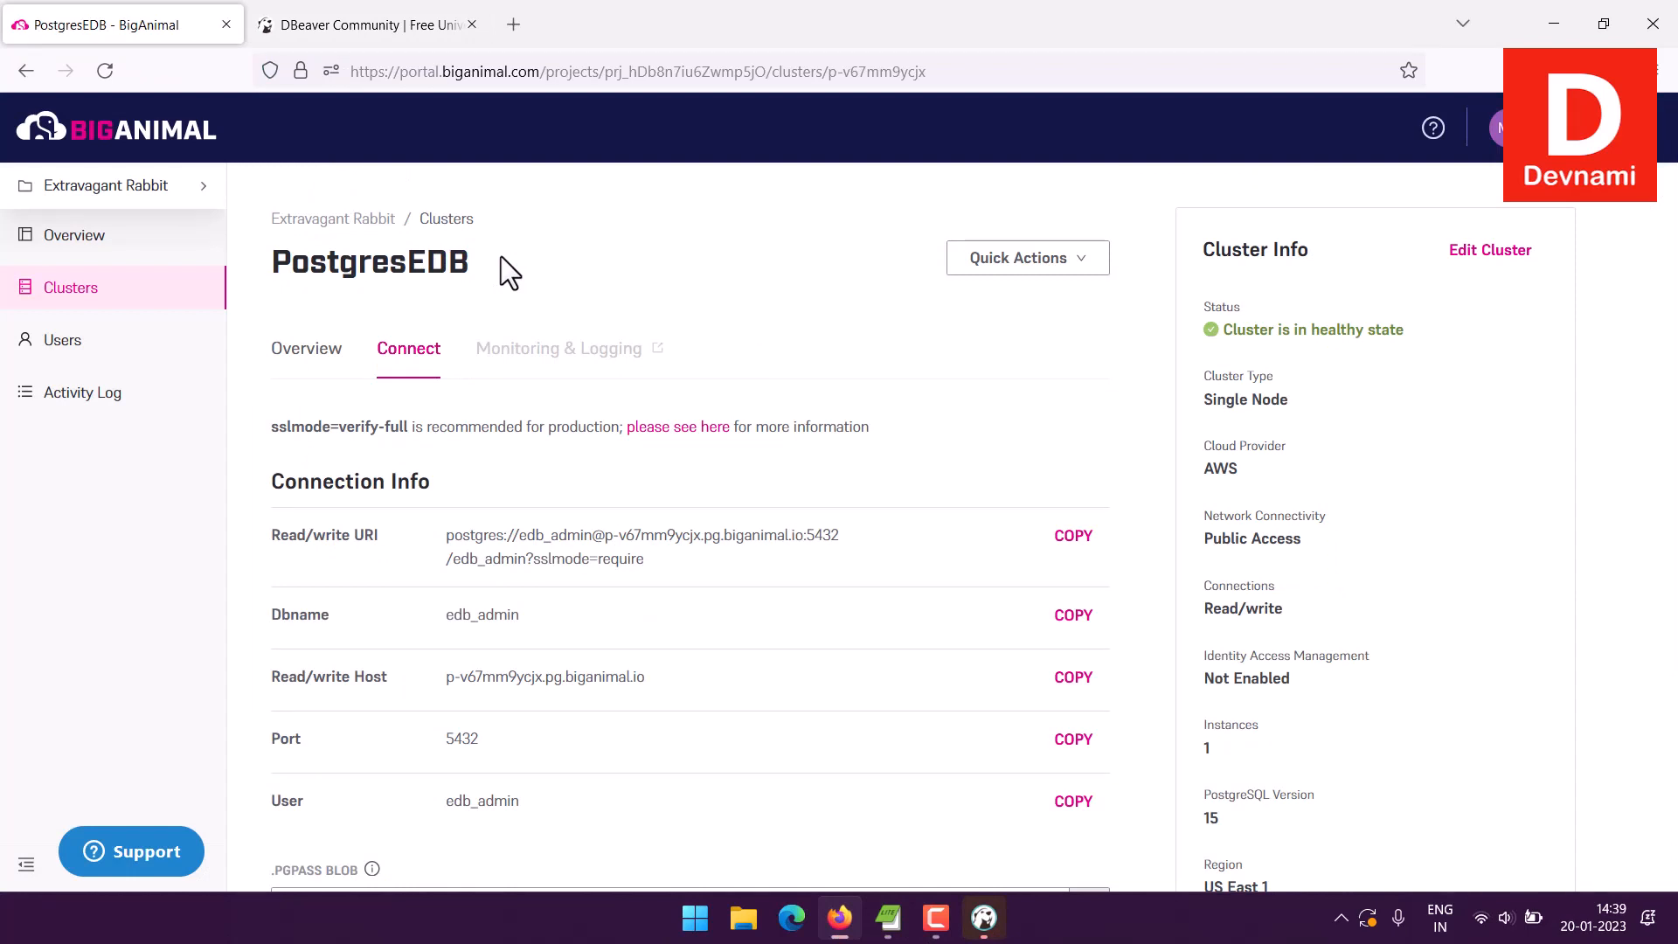
click(840, 918)
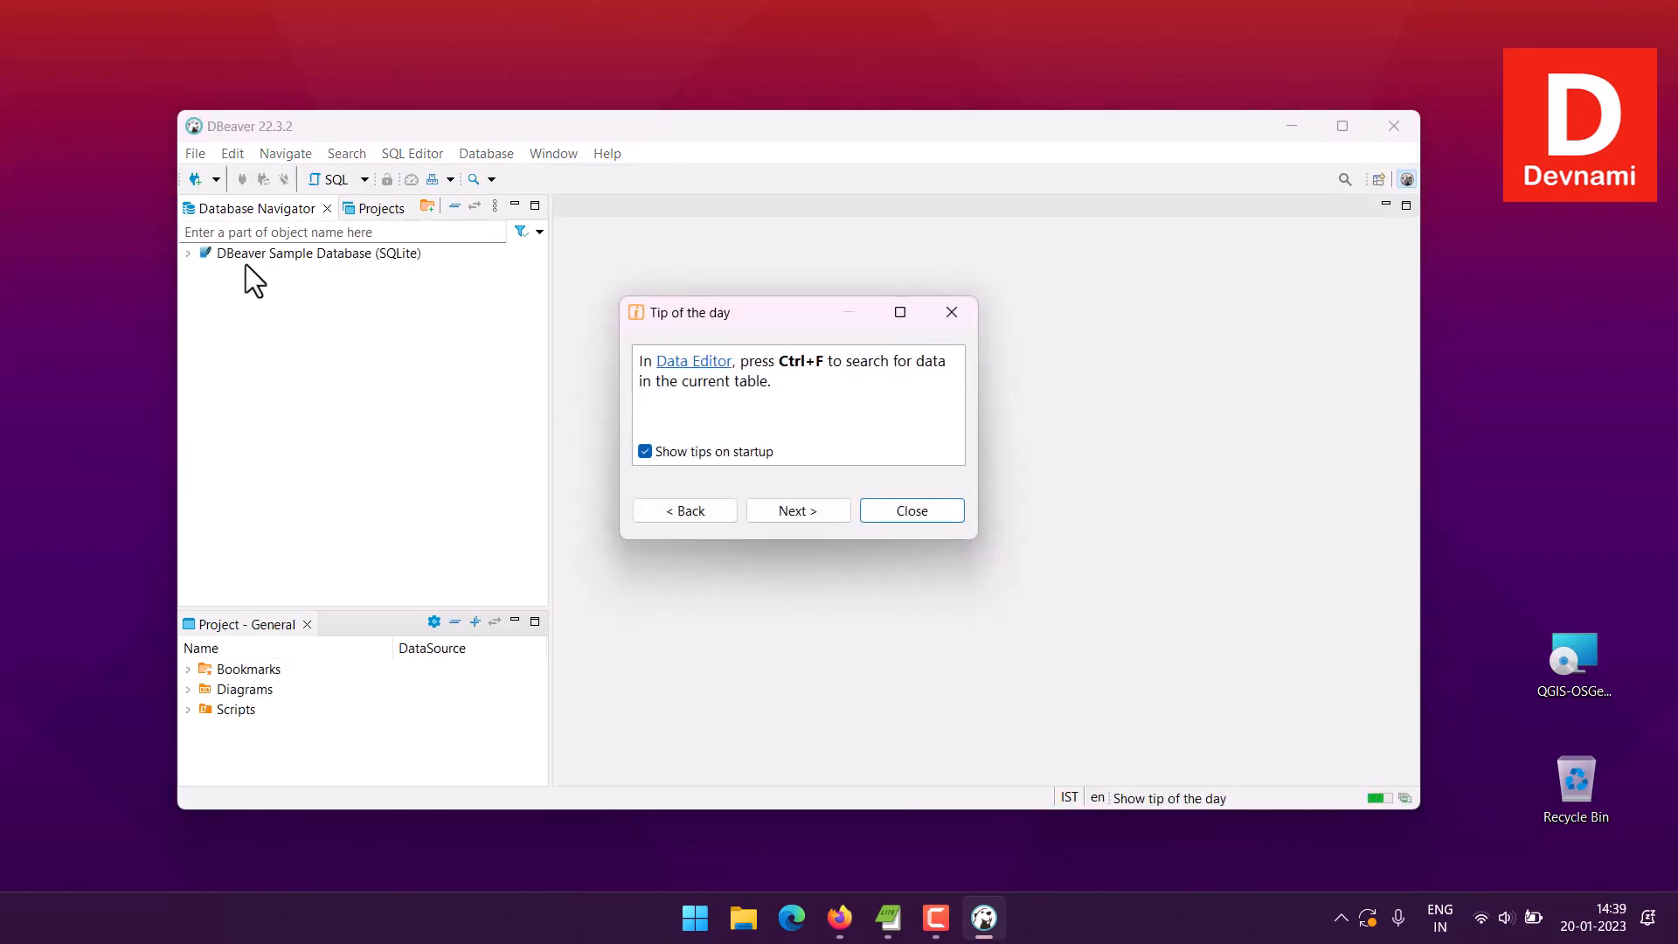
click(951, 312)
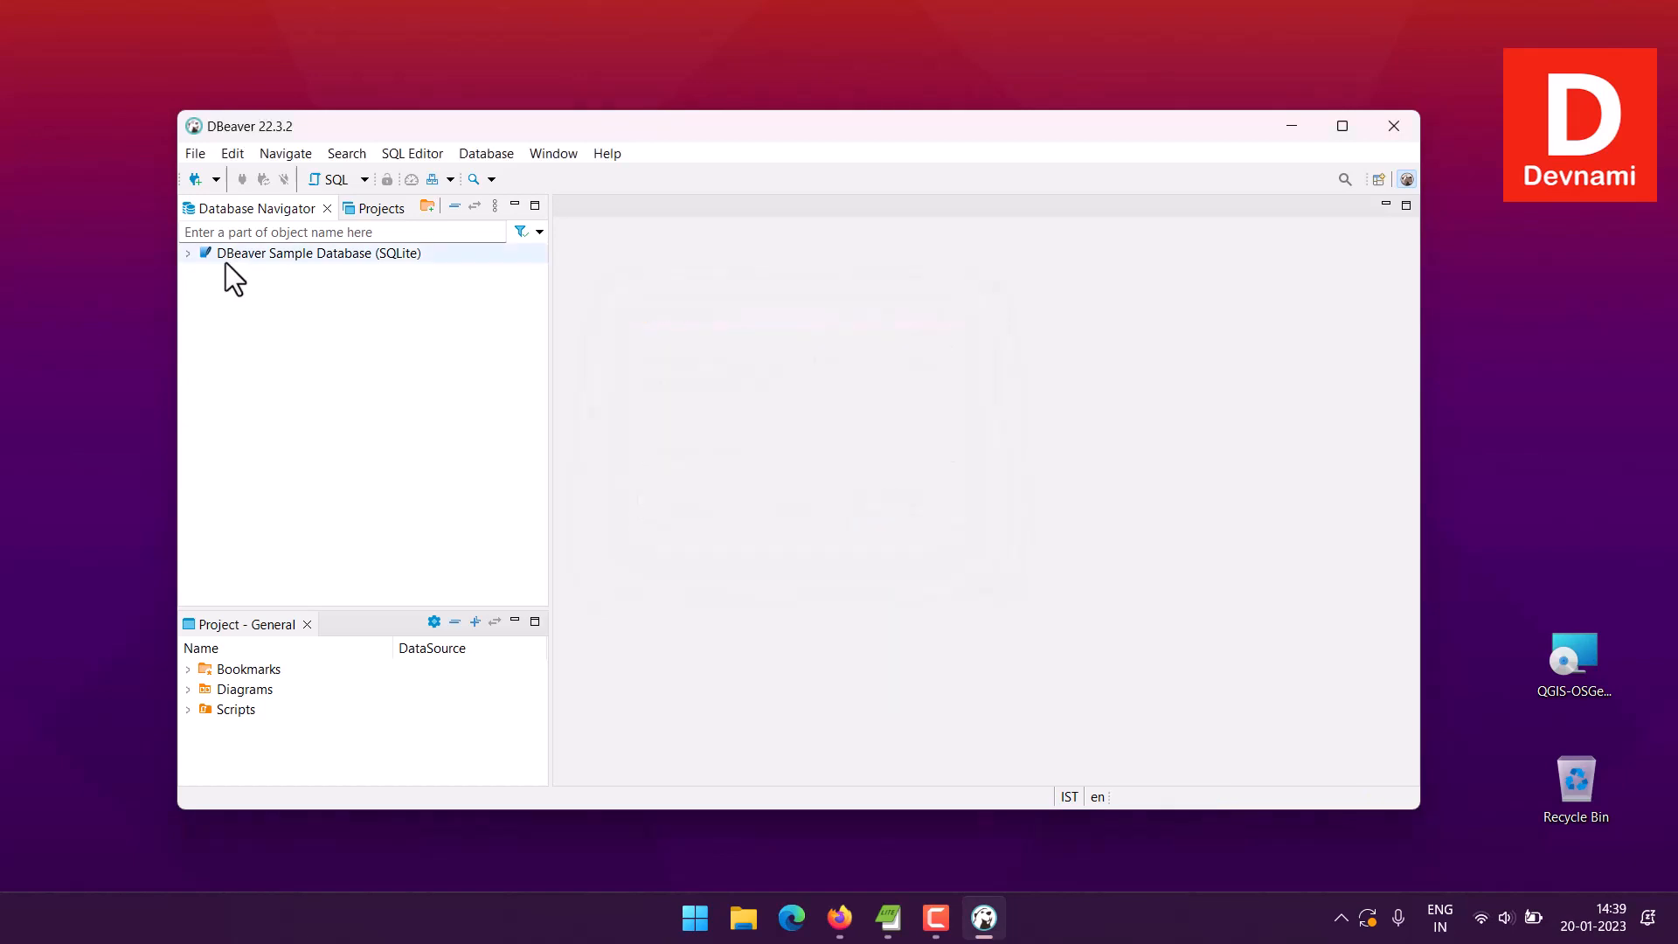
Start a new database connection with the EDB driver and paste the database password.
click(216, 180)
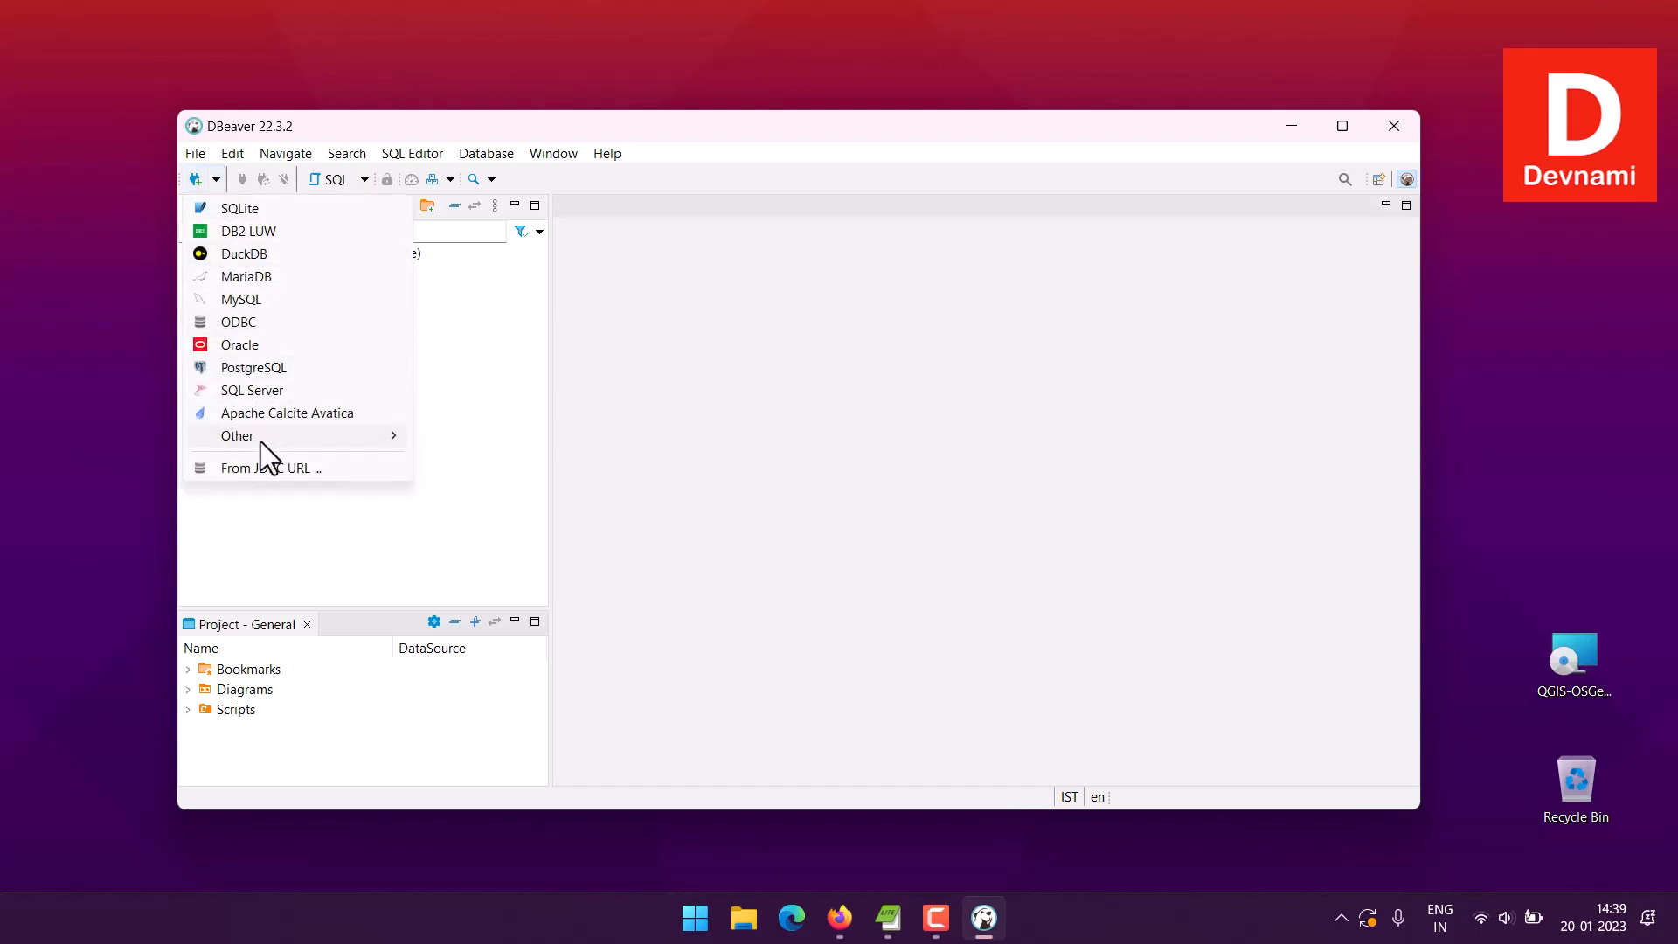
mouse_move(260, 442)
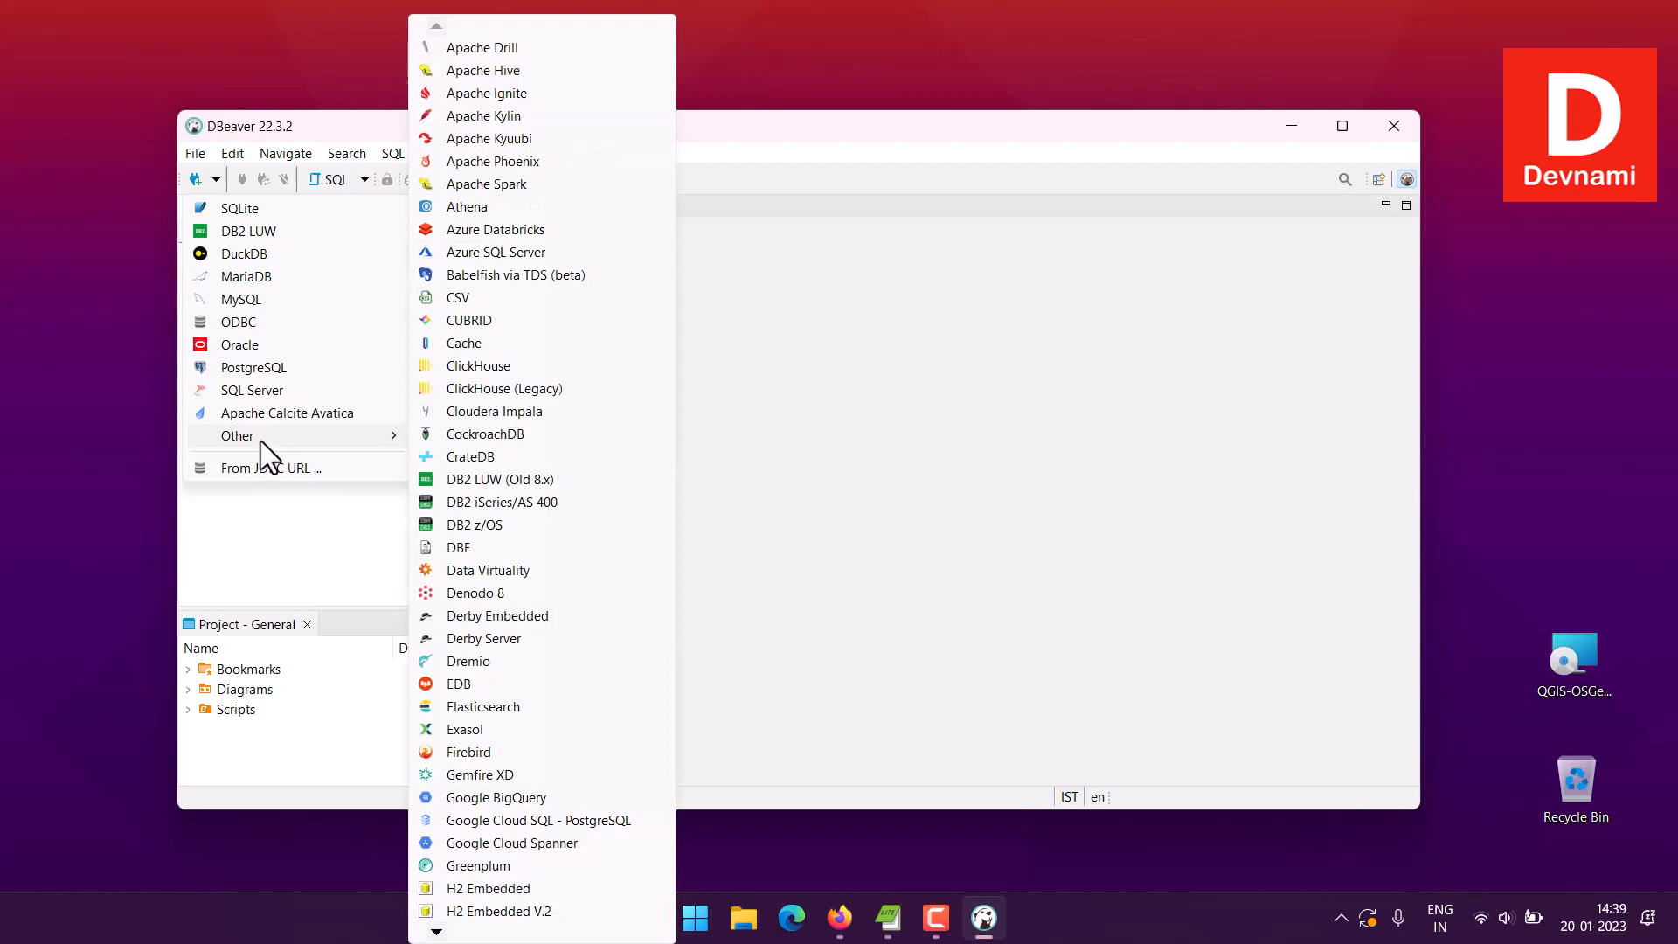
mouse_move(353, 439)
click(471, 679)
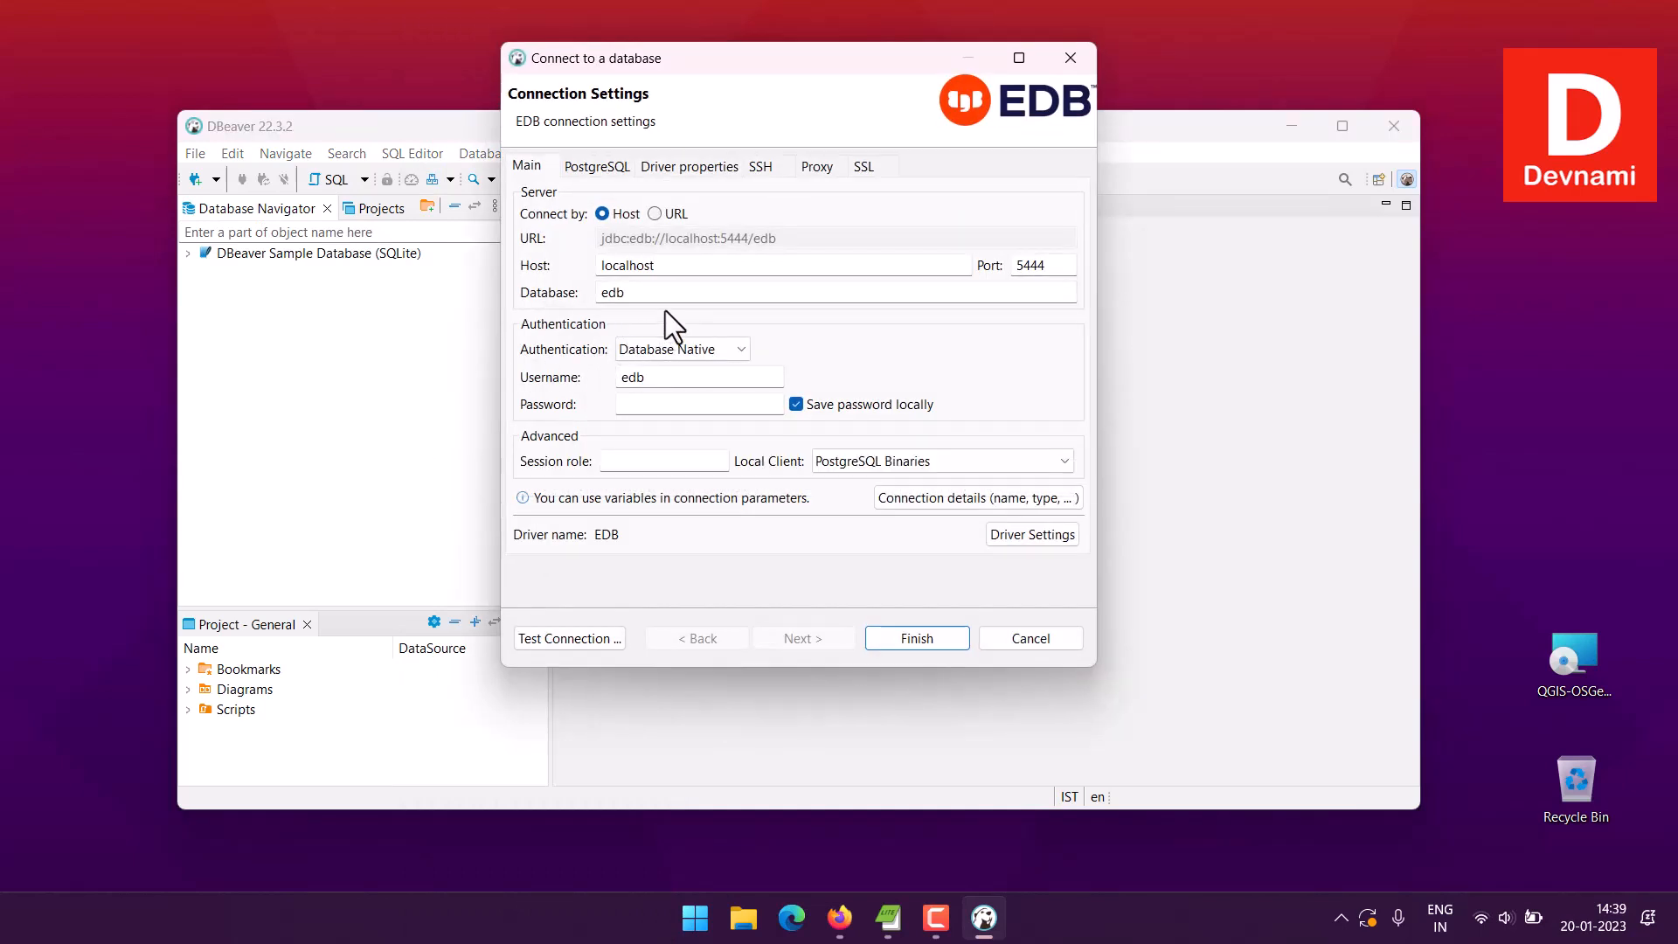
click(654, 404)
key(ctrl+v)
Copy the Dbname from the BigAnimal connection info and set the connection's username and database to edb_admin in DBeaver.
click(626, 293)
click(666, 378)
click(844, 909)
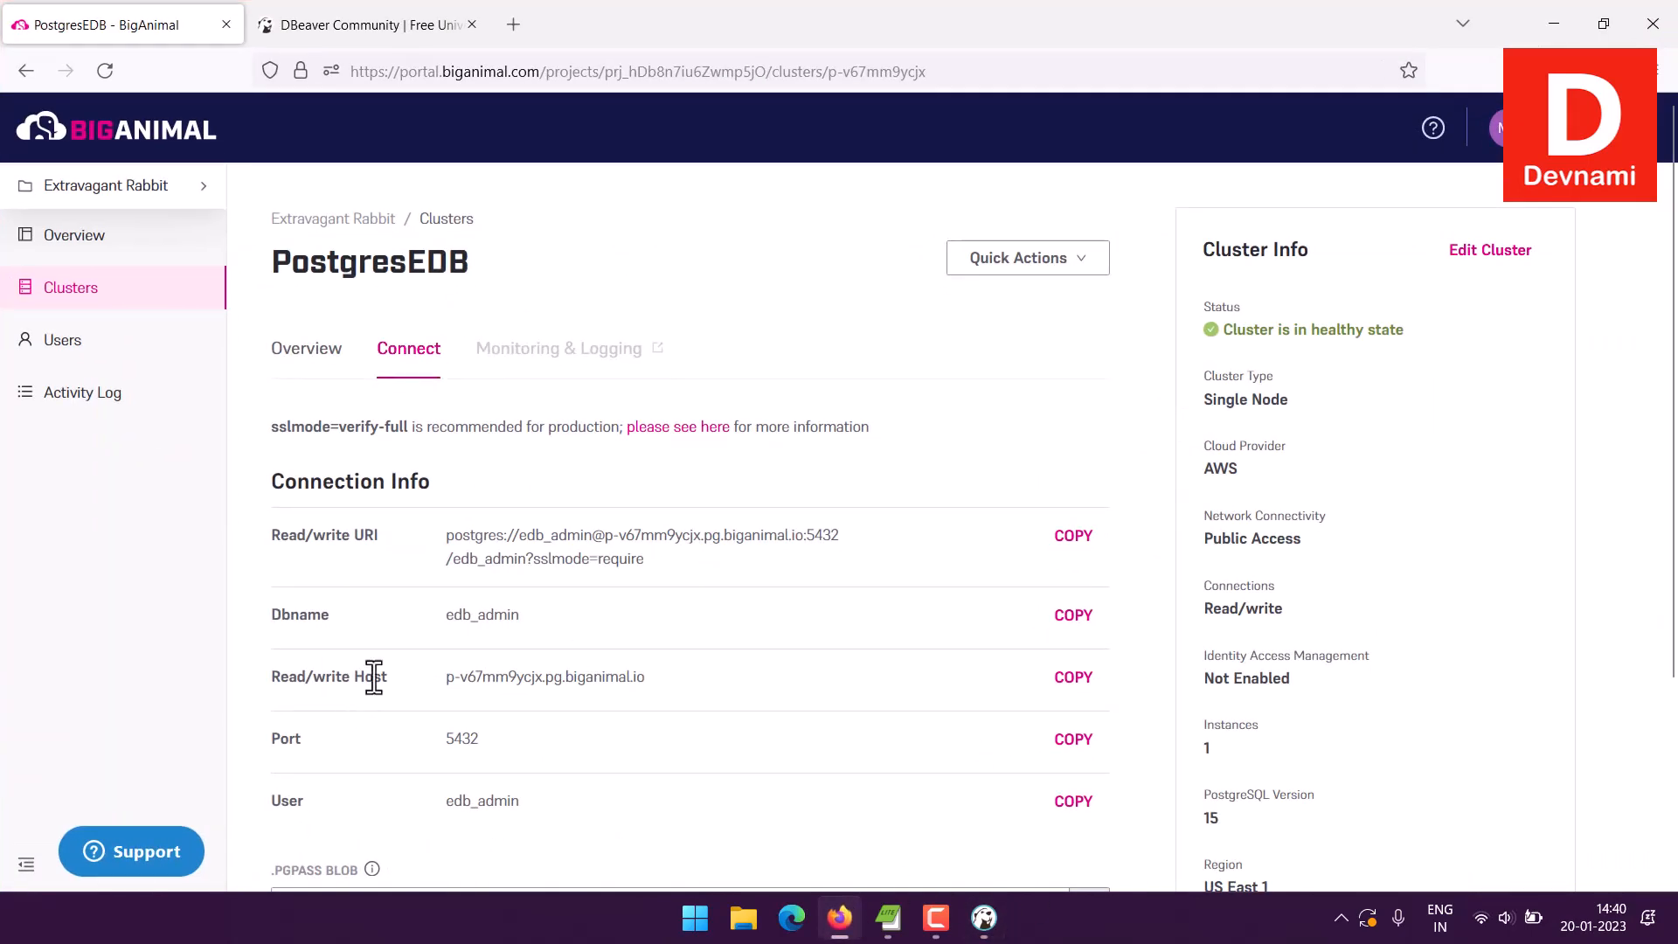
drag(525, 615, 446, 616)
key(ctrl+c)
click(984, 917)
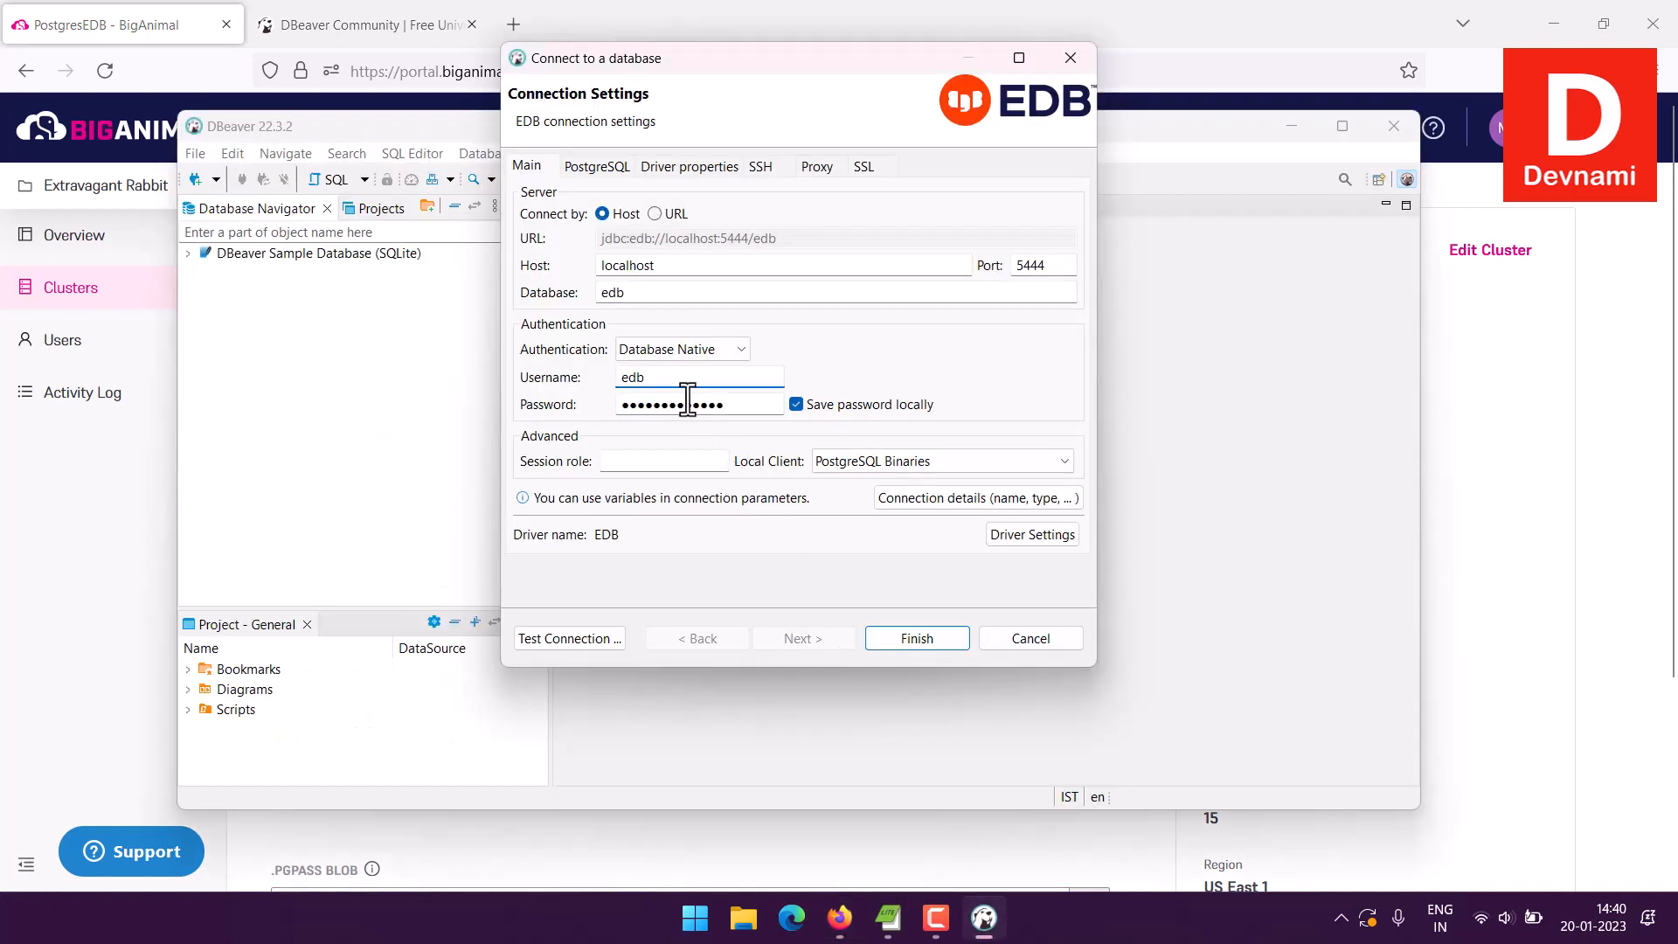
drag(661, 376, 586, 368)
key(ctrl+v)
drag(644, 295, 545, 294)
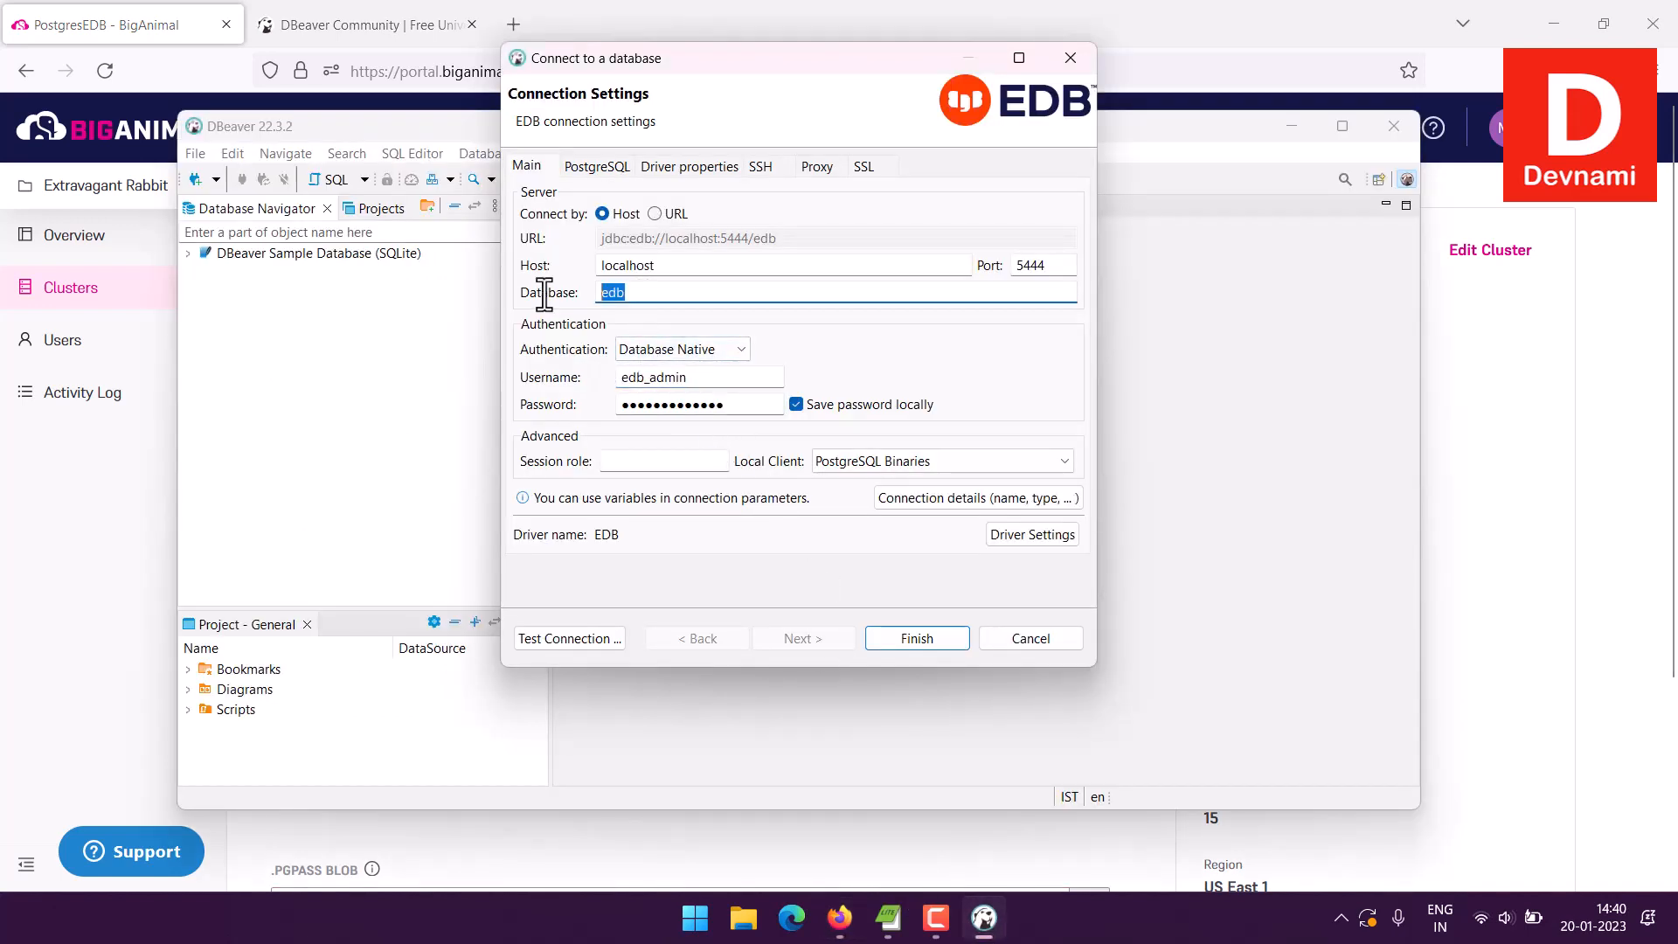
key(ctrl+v)
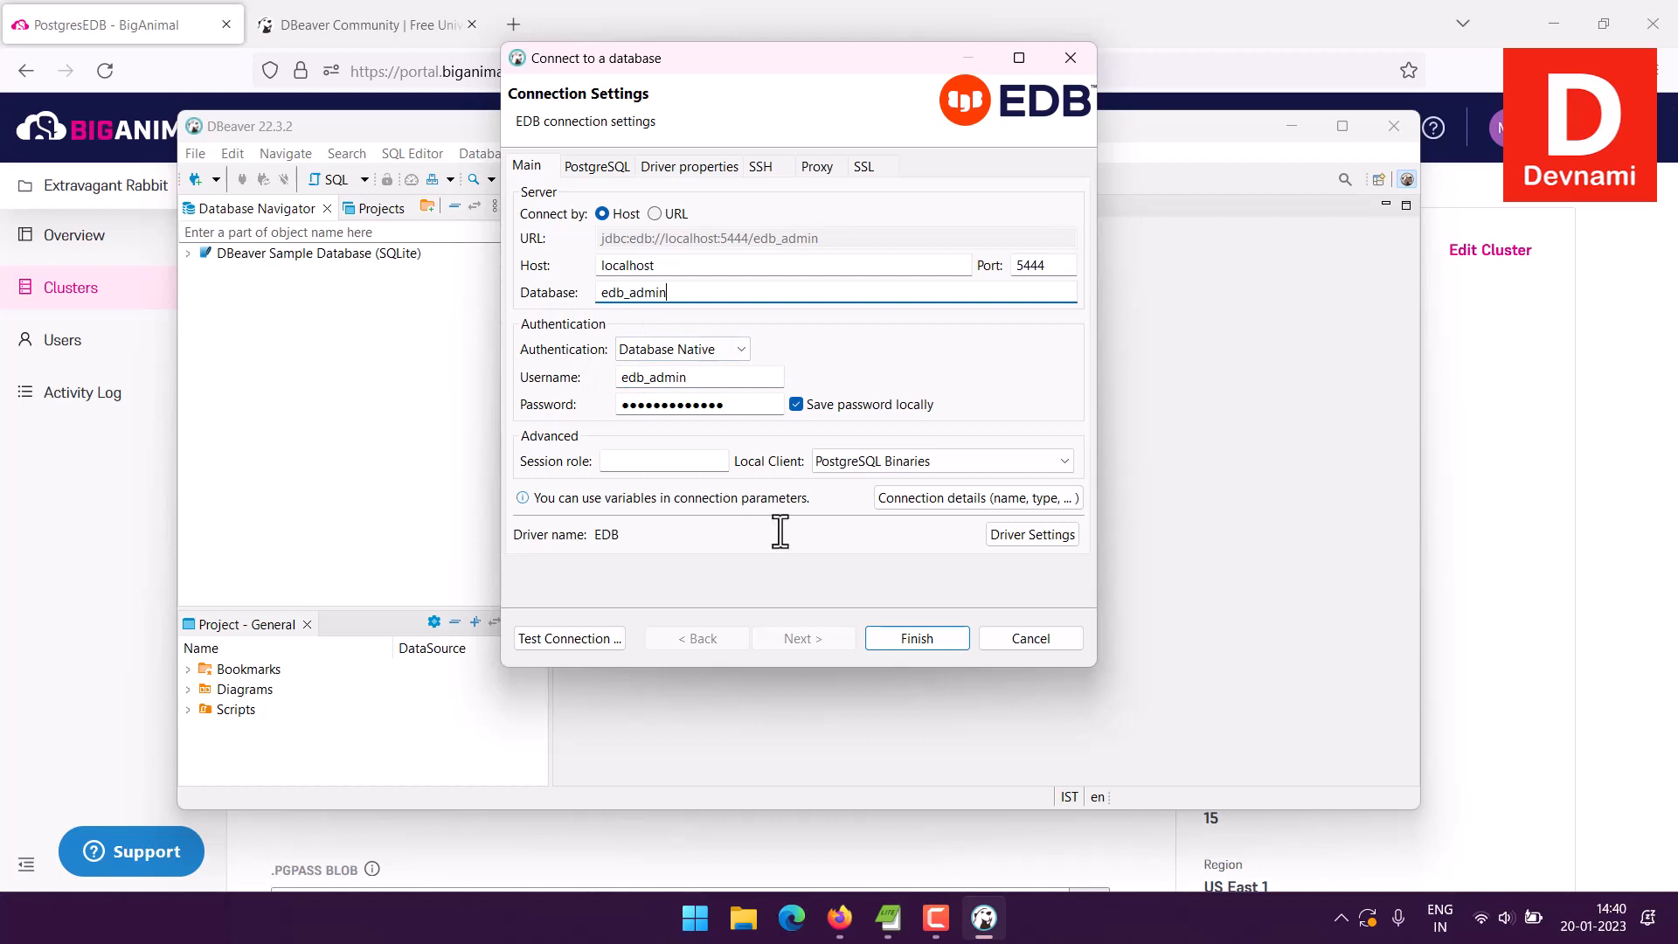
Set the connection's host to p-v67mm9ycjx.pg.biganimal.io, taken from the Read/write Host in BigAnimal.
click(841, 917)
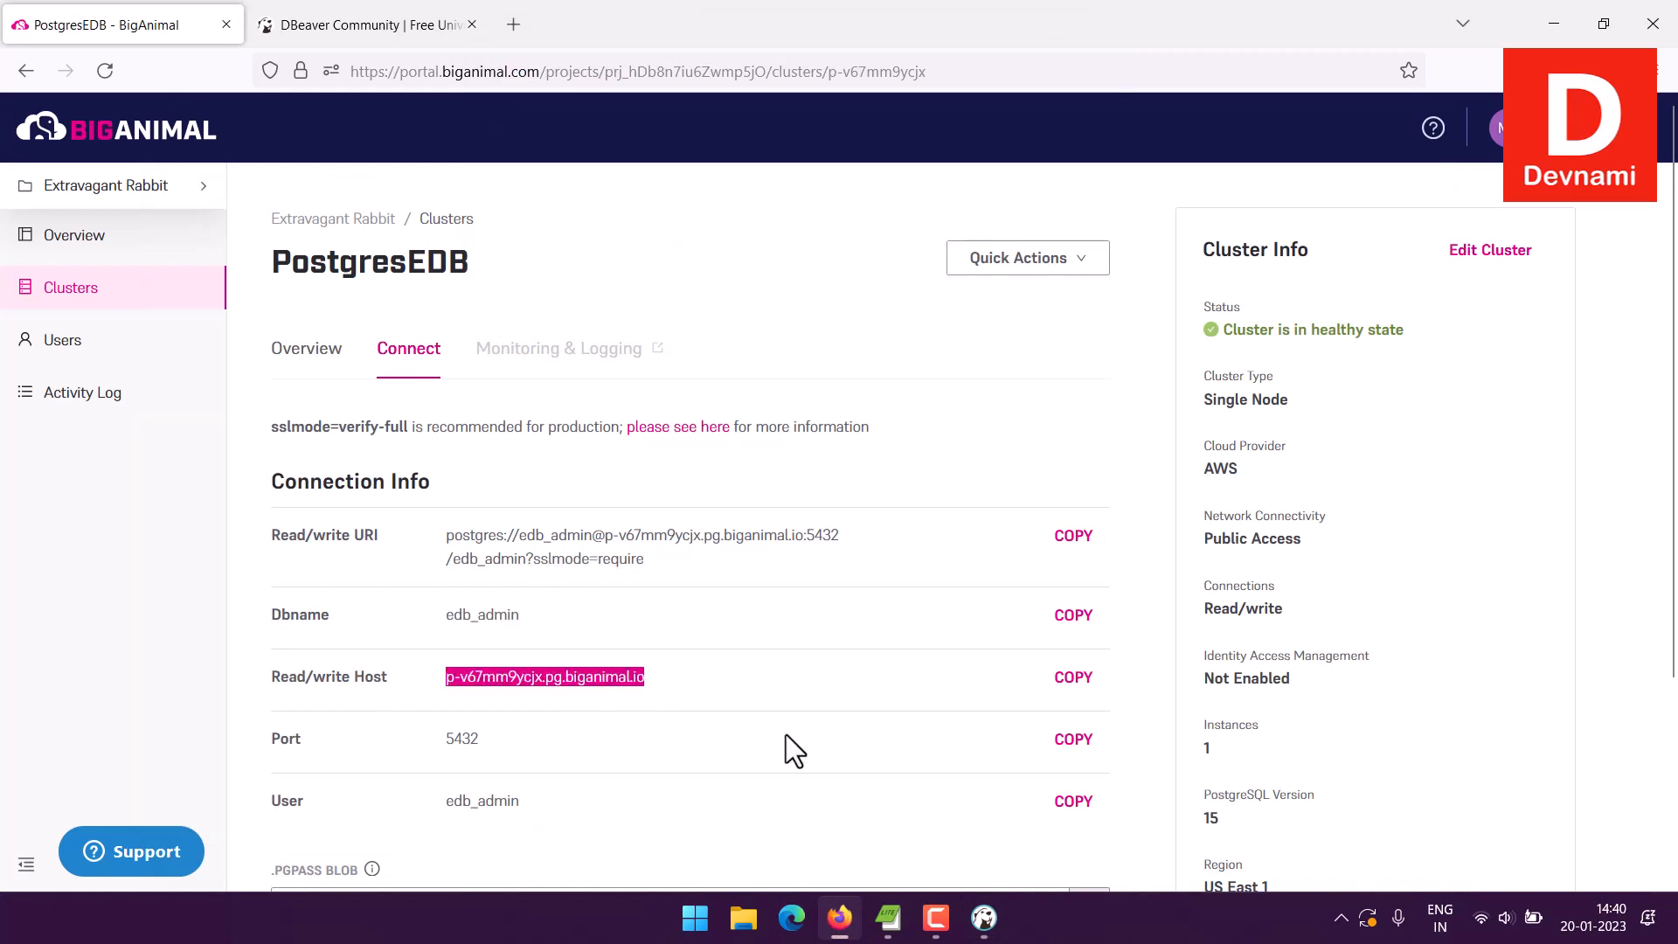
click(984, 917)
drag(673, 293, 525, 285)
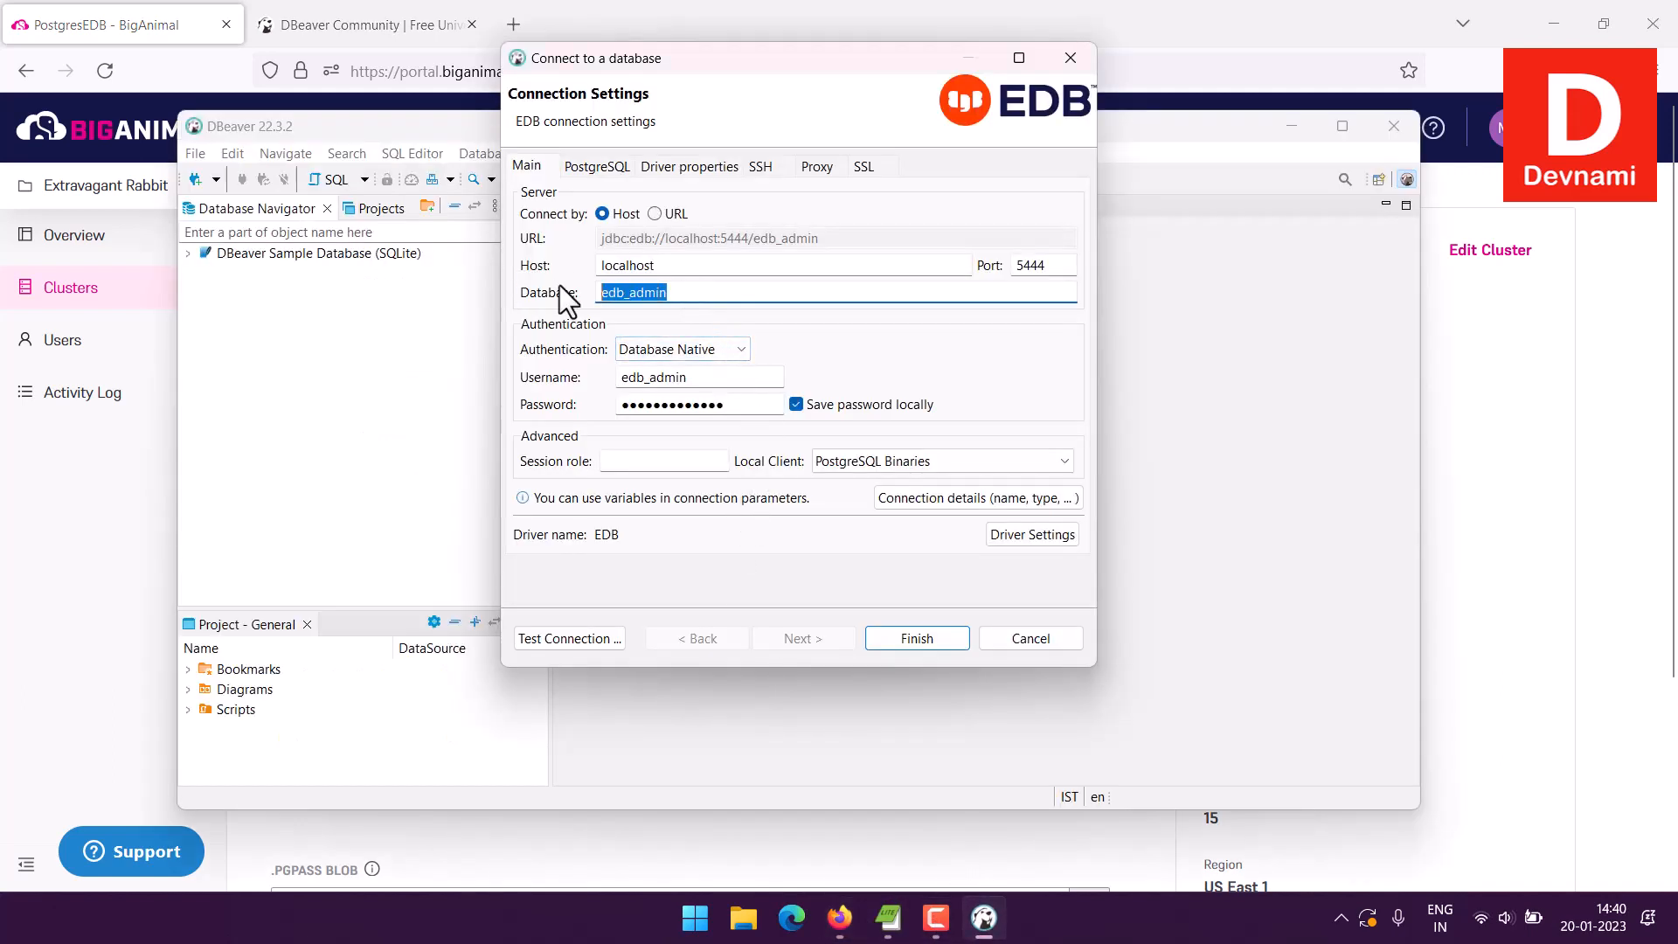
drag(669, 265, 456, 258)
text(p-v67mm9ycjx.pg.biganimal.io)
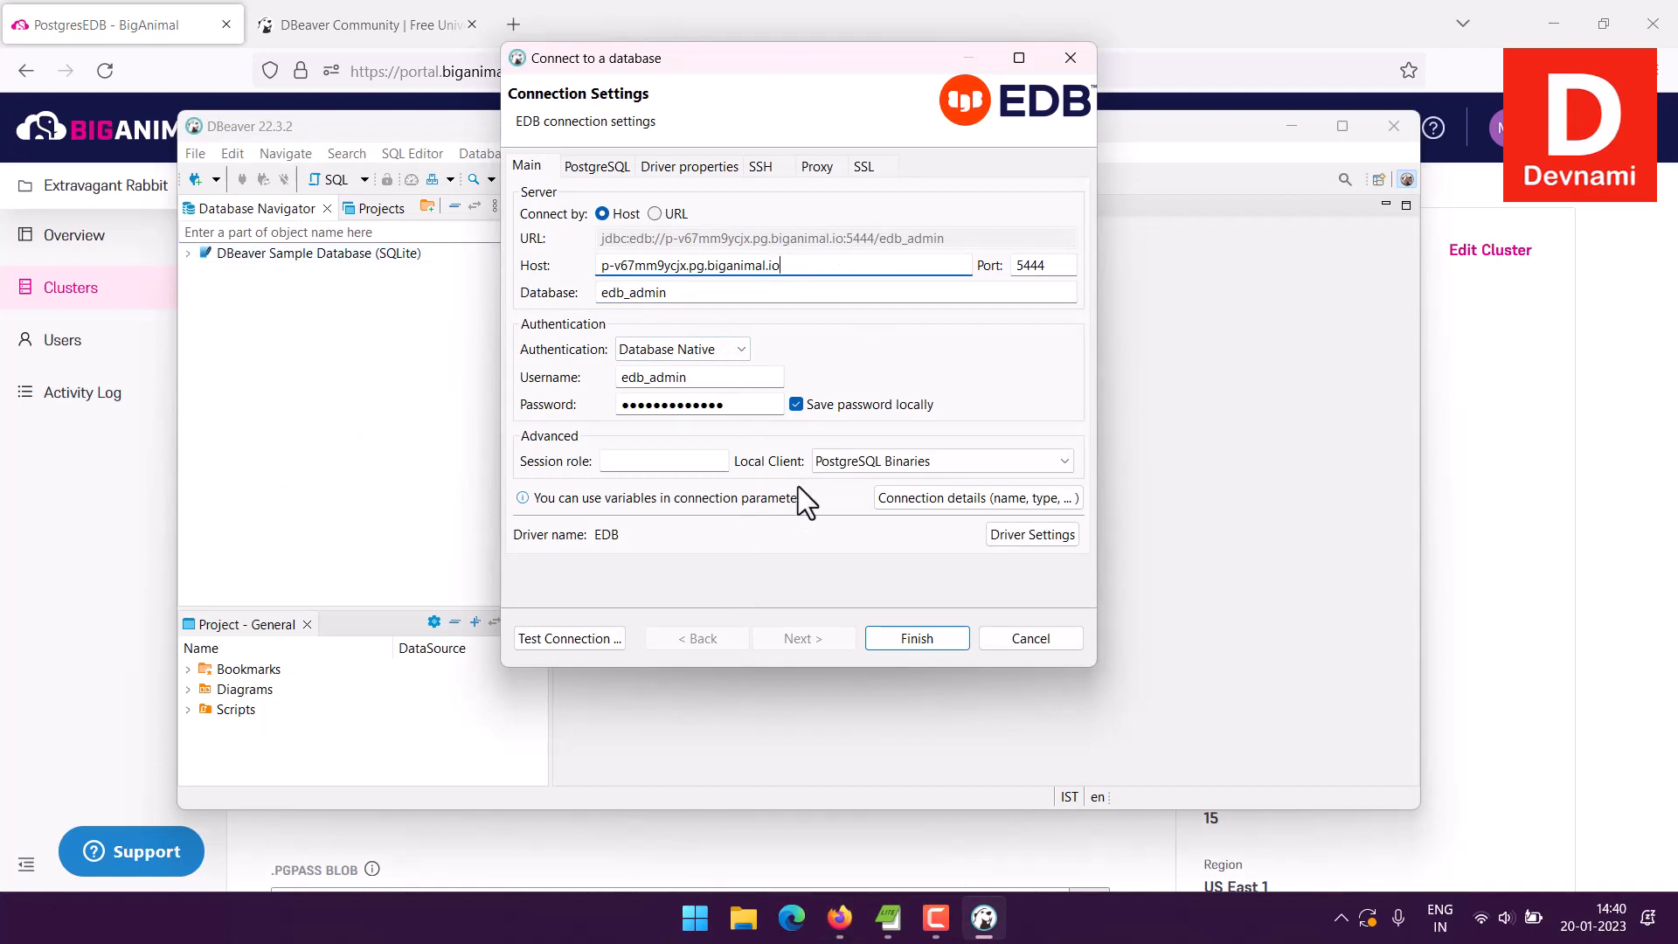
Examine the Read/write URI in the BigAnimal connection info, including its sslmode parameter, and return to the DBeaver connection settings.
click(839, 918)
drag(693, 535, 760, 564)
click(757, 563)
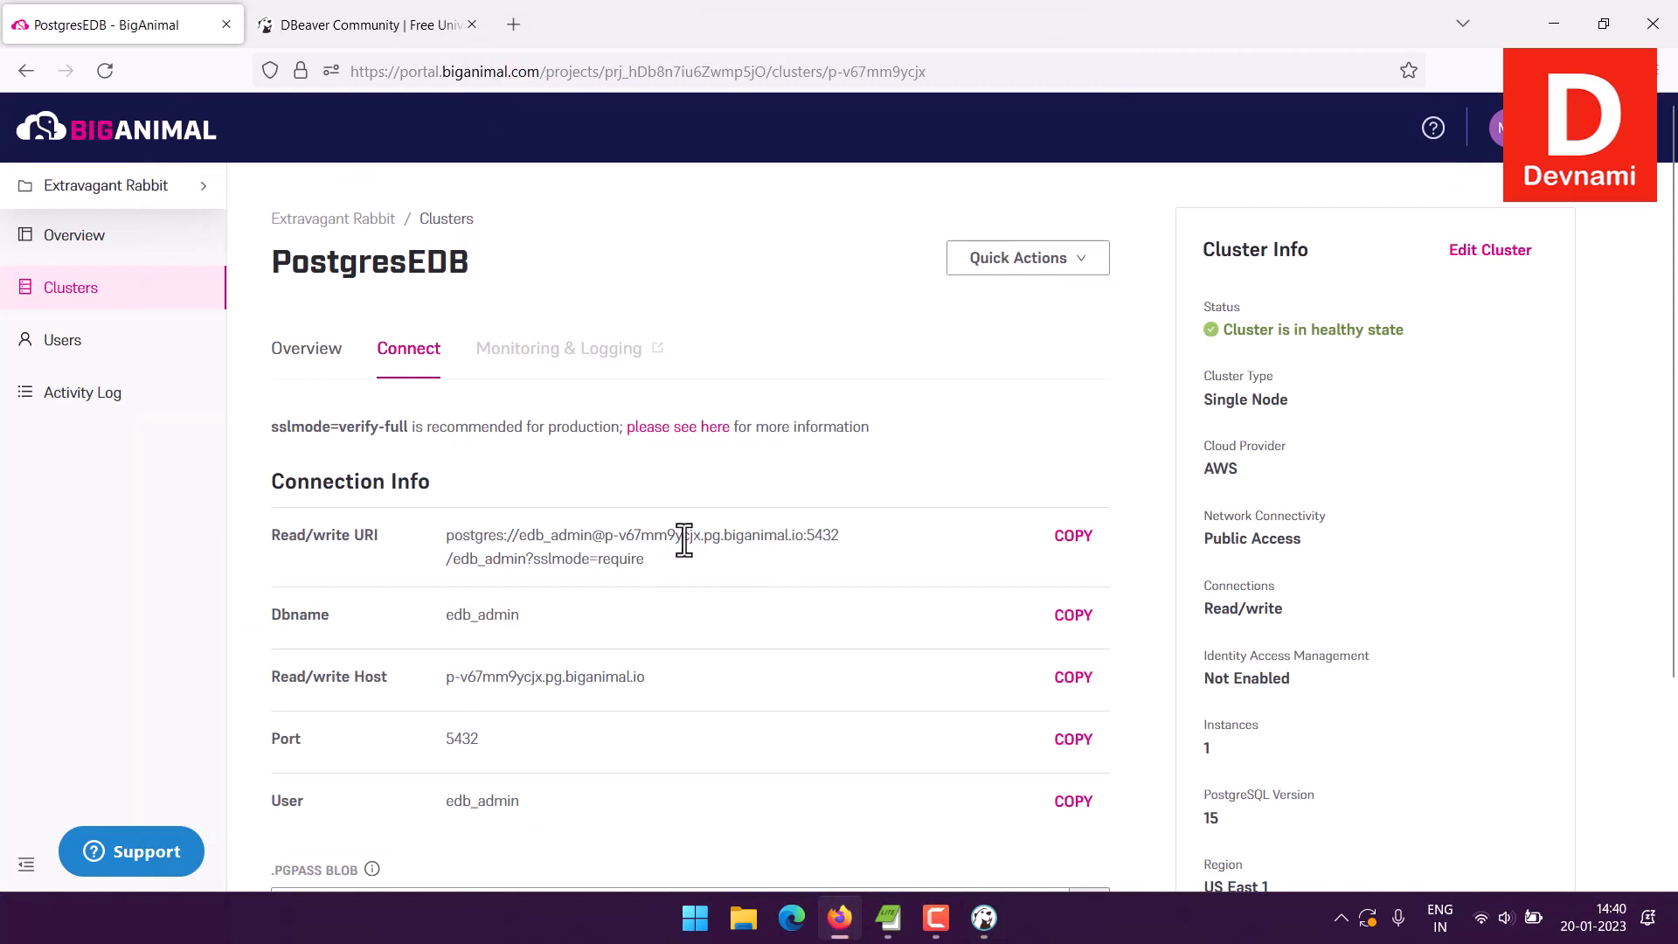
drag(519, 538, 652, 558)
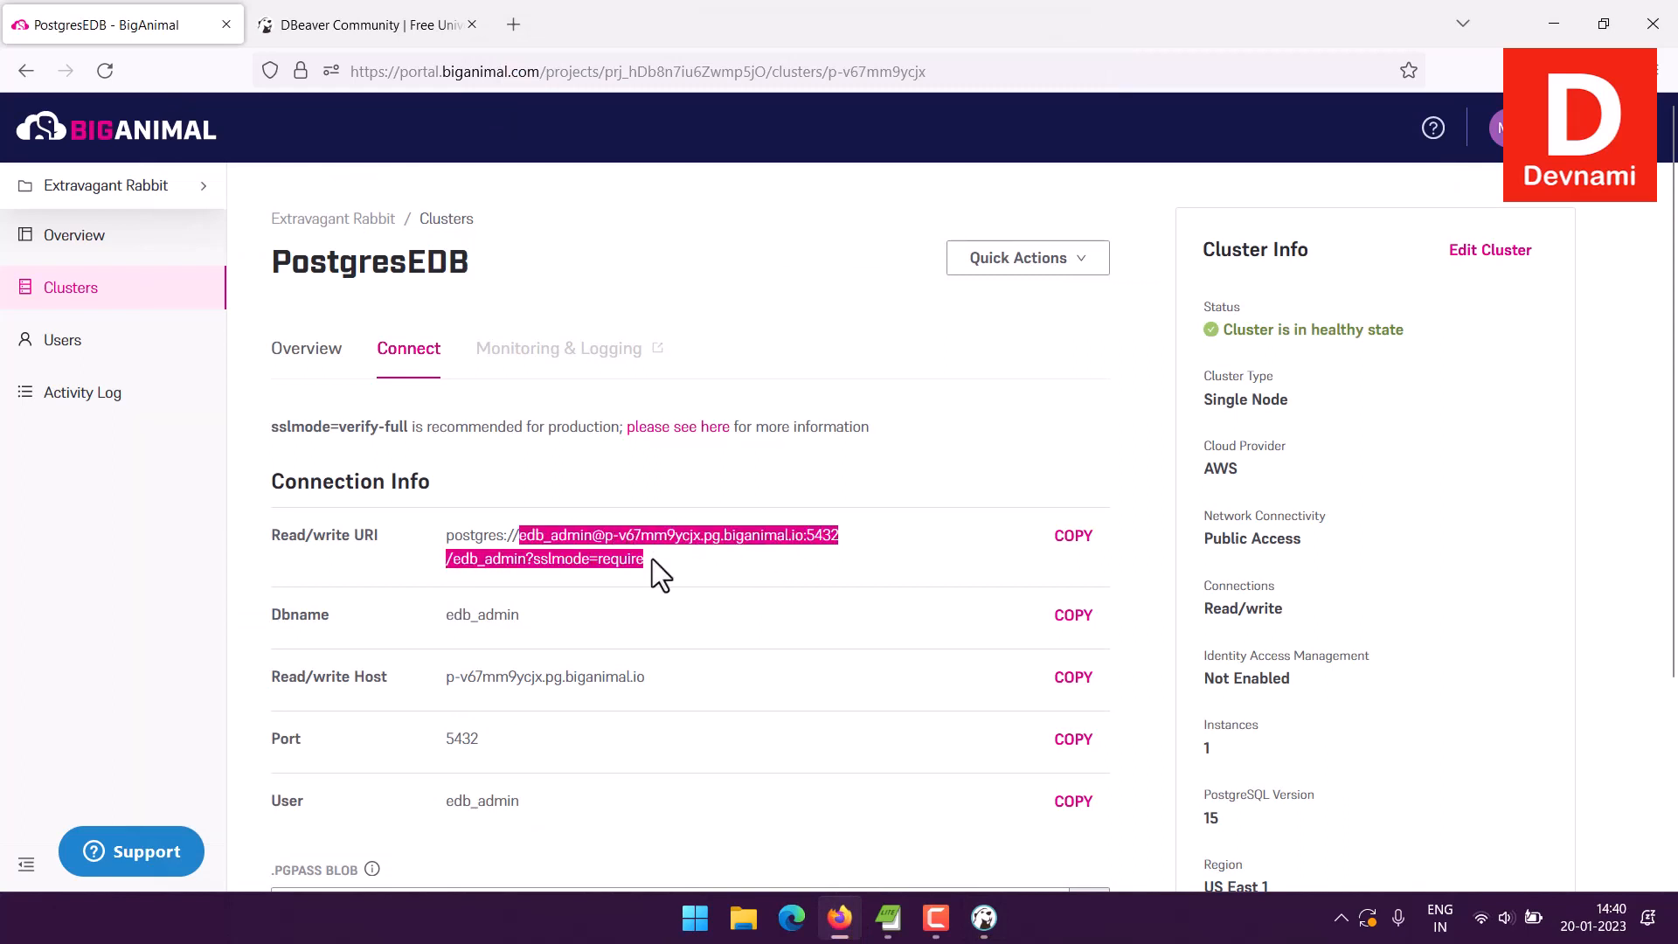
click(652, 559)
click(983, 917)
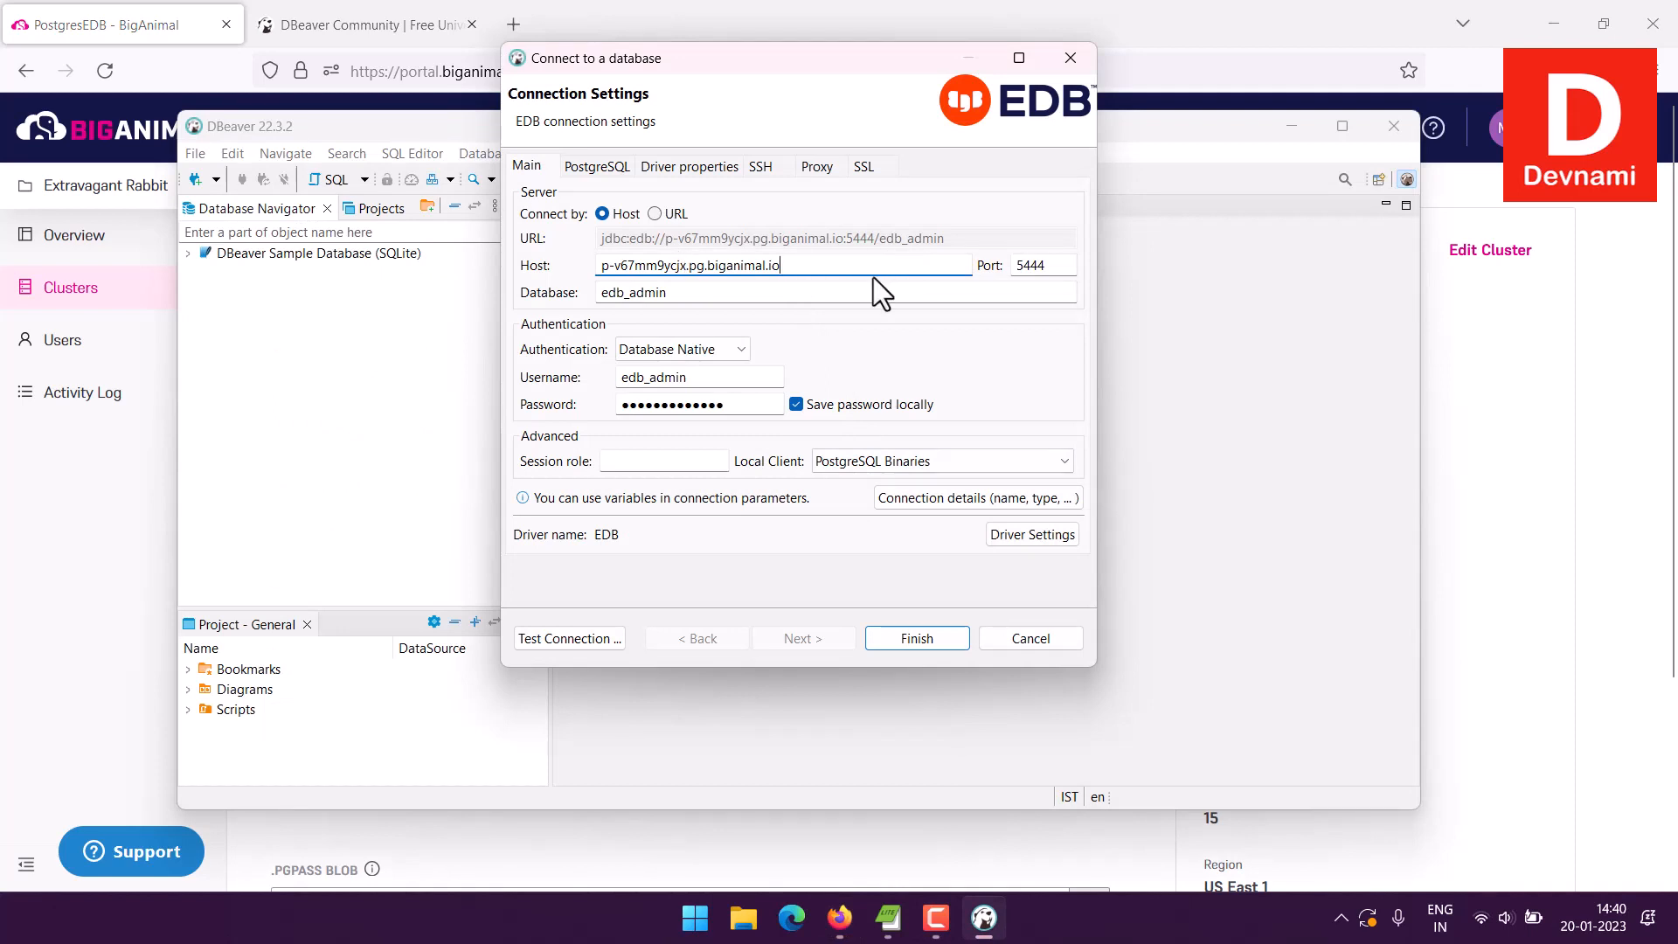
click(675, 461)
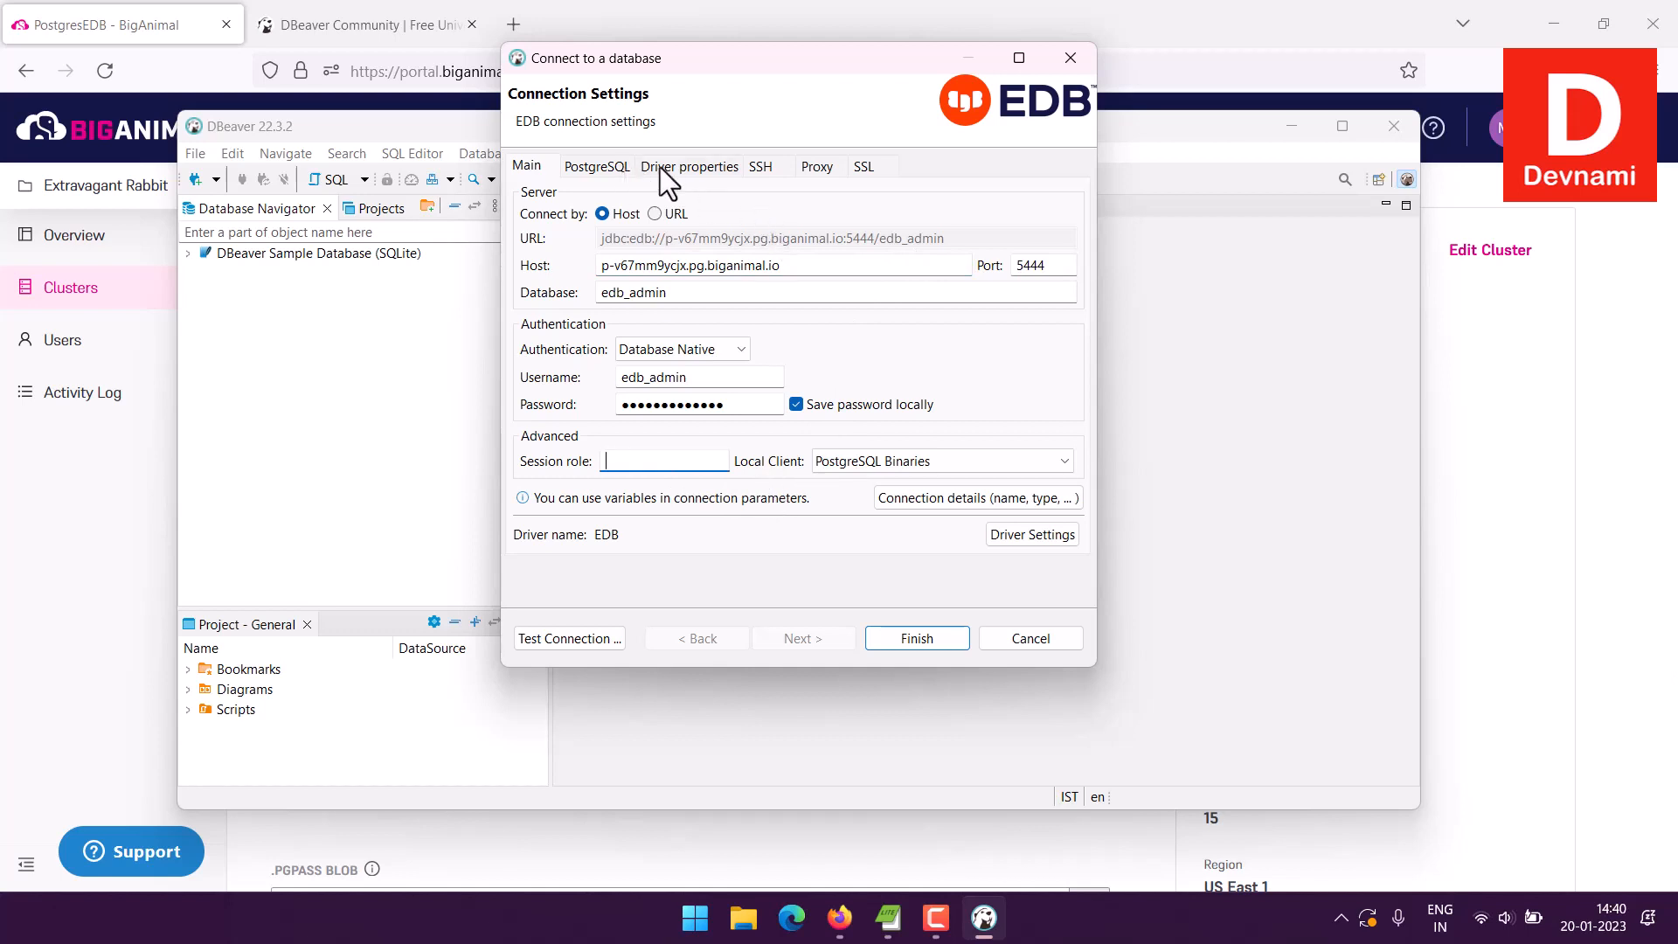
click(867, 166)
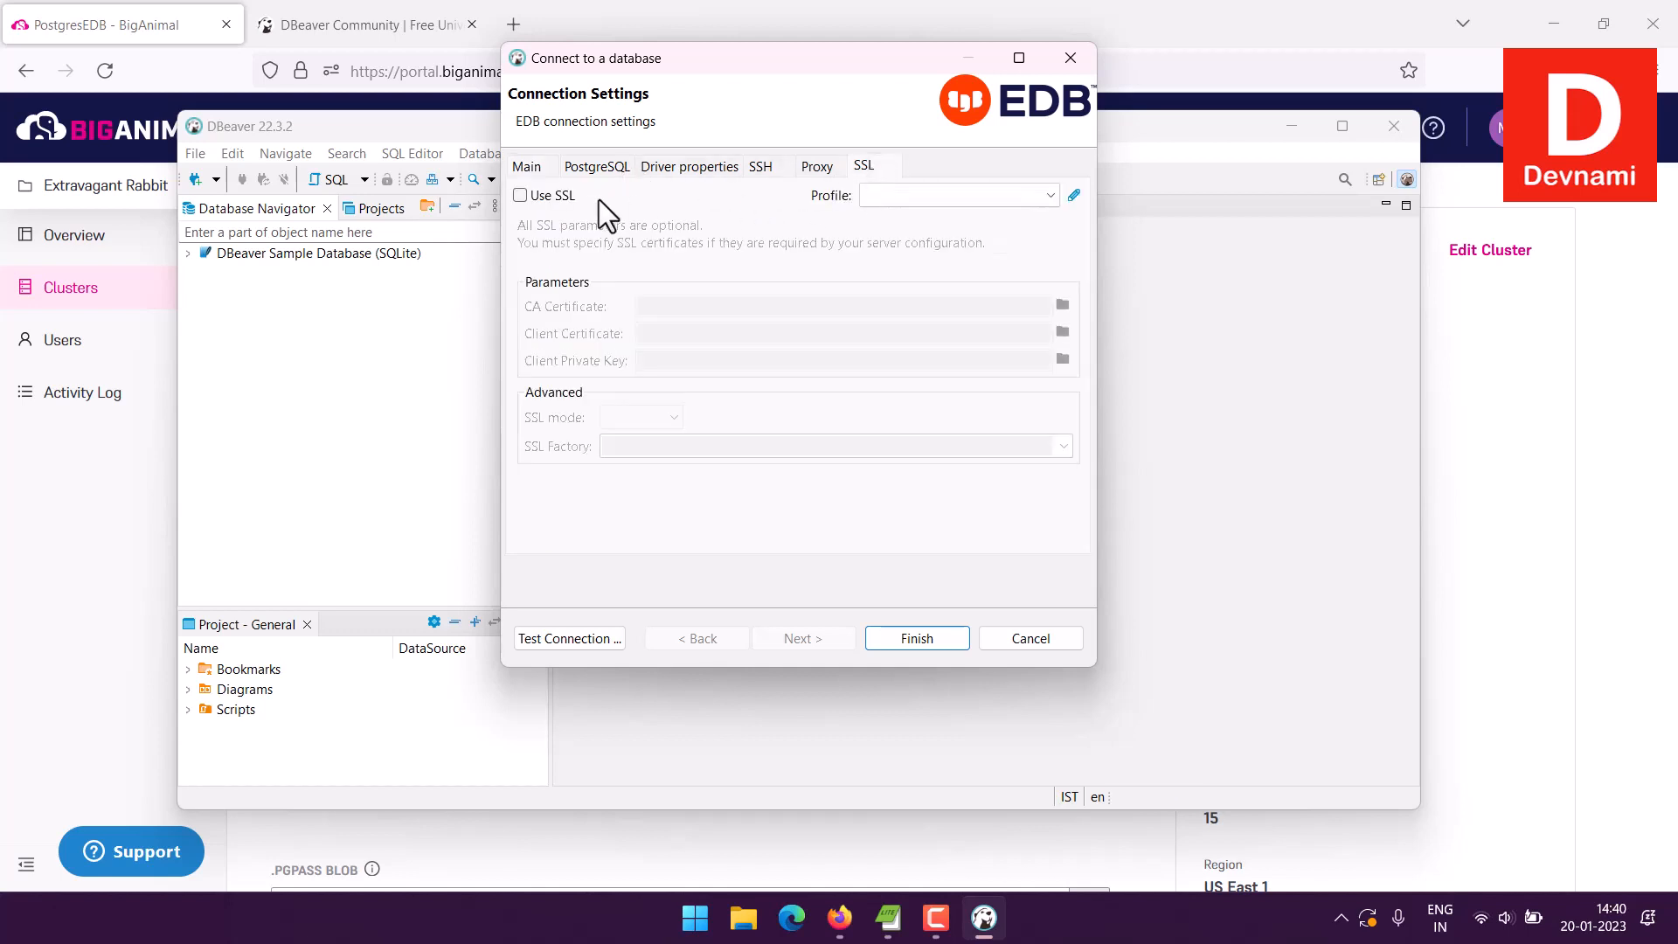
click(521, 195)
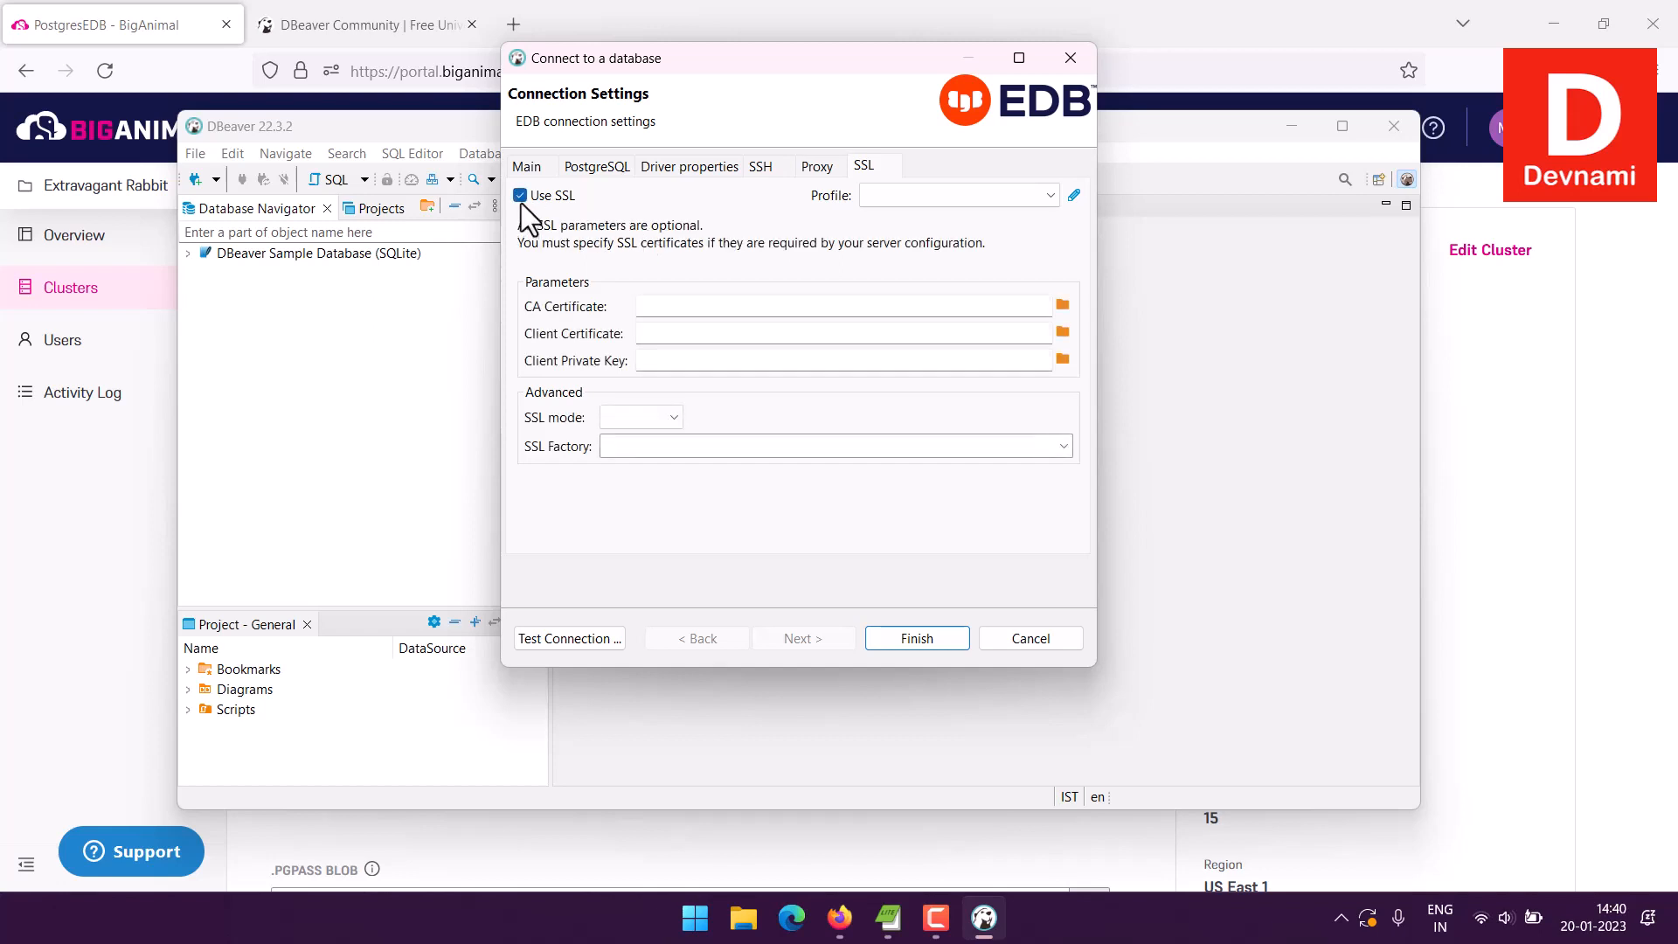
click(839, 917)
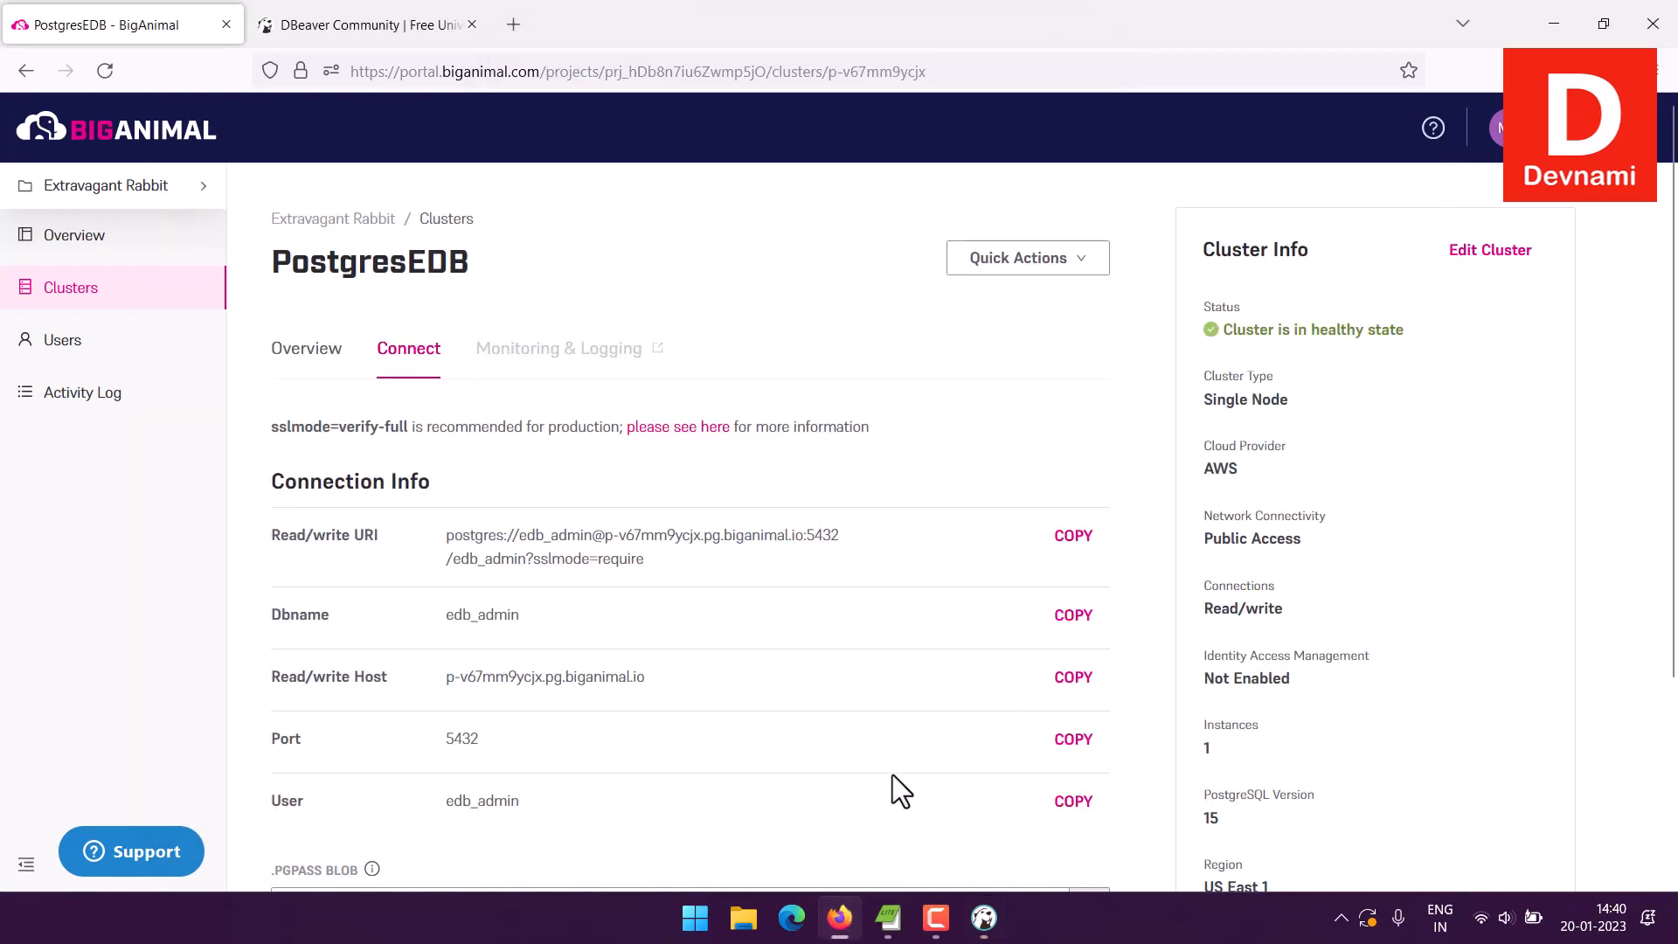
scroll(835, 647, down, 4)
scroll(838, 642, up, 4)
click(985, 926)
click(520, 195)
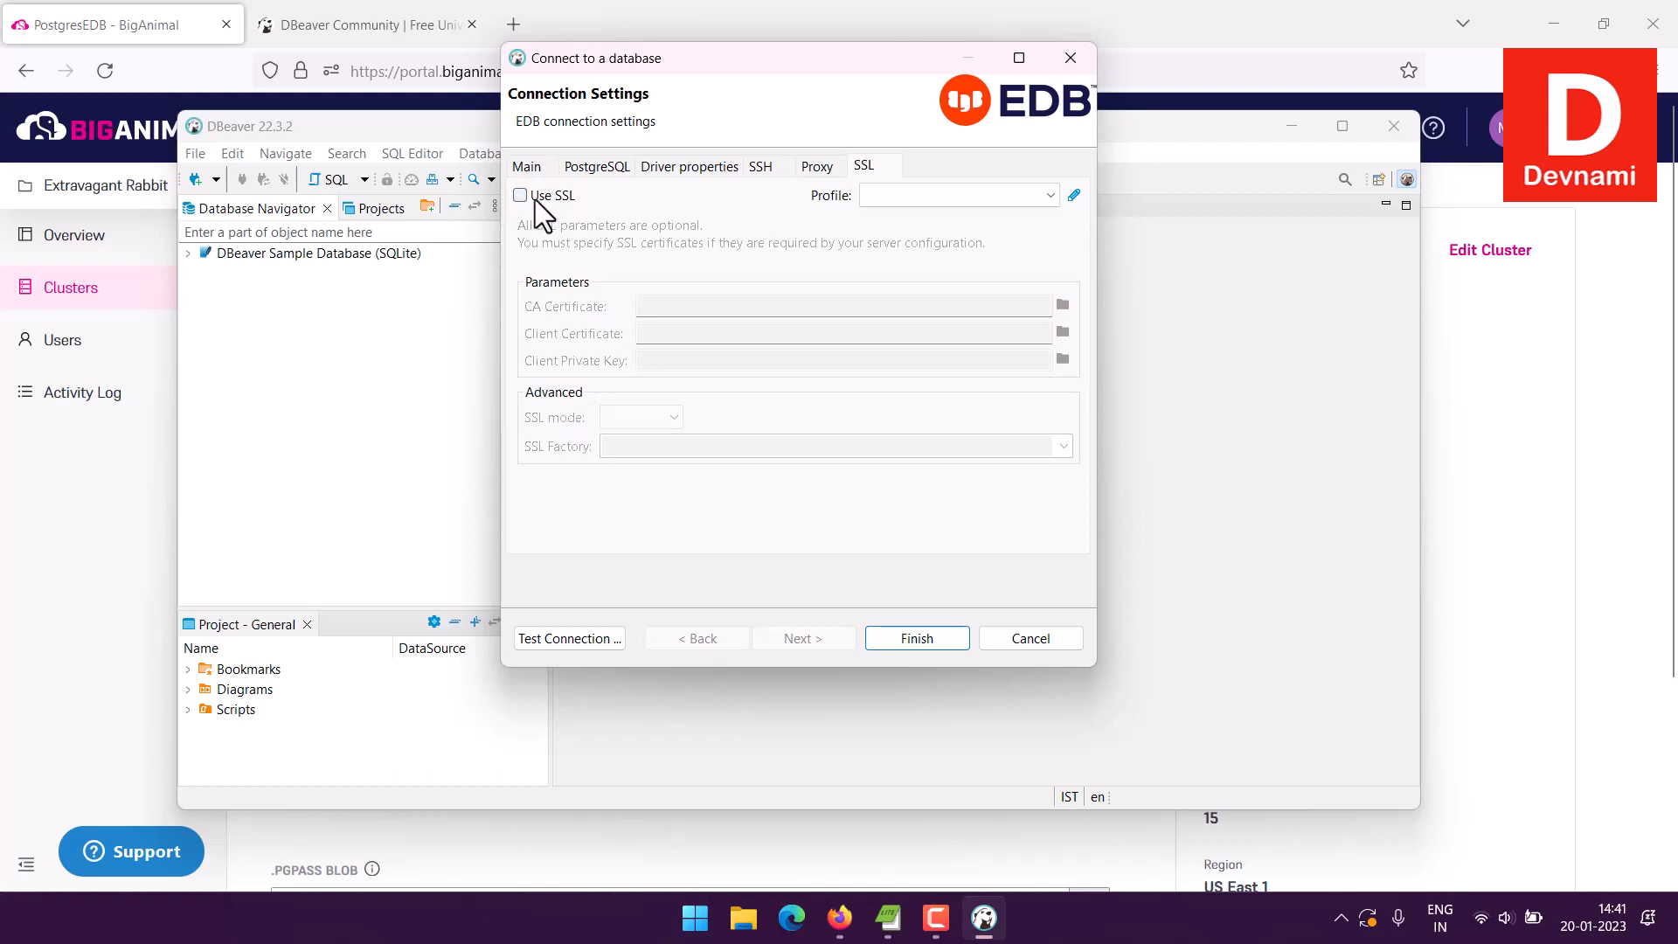
click(528, 167)
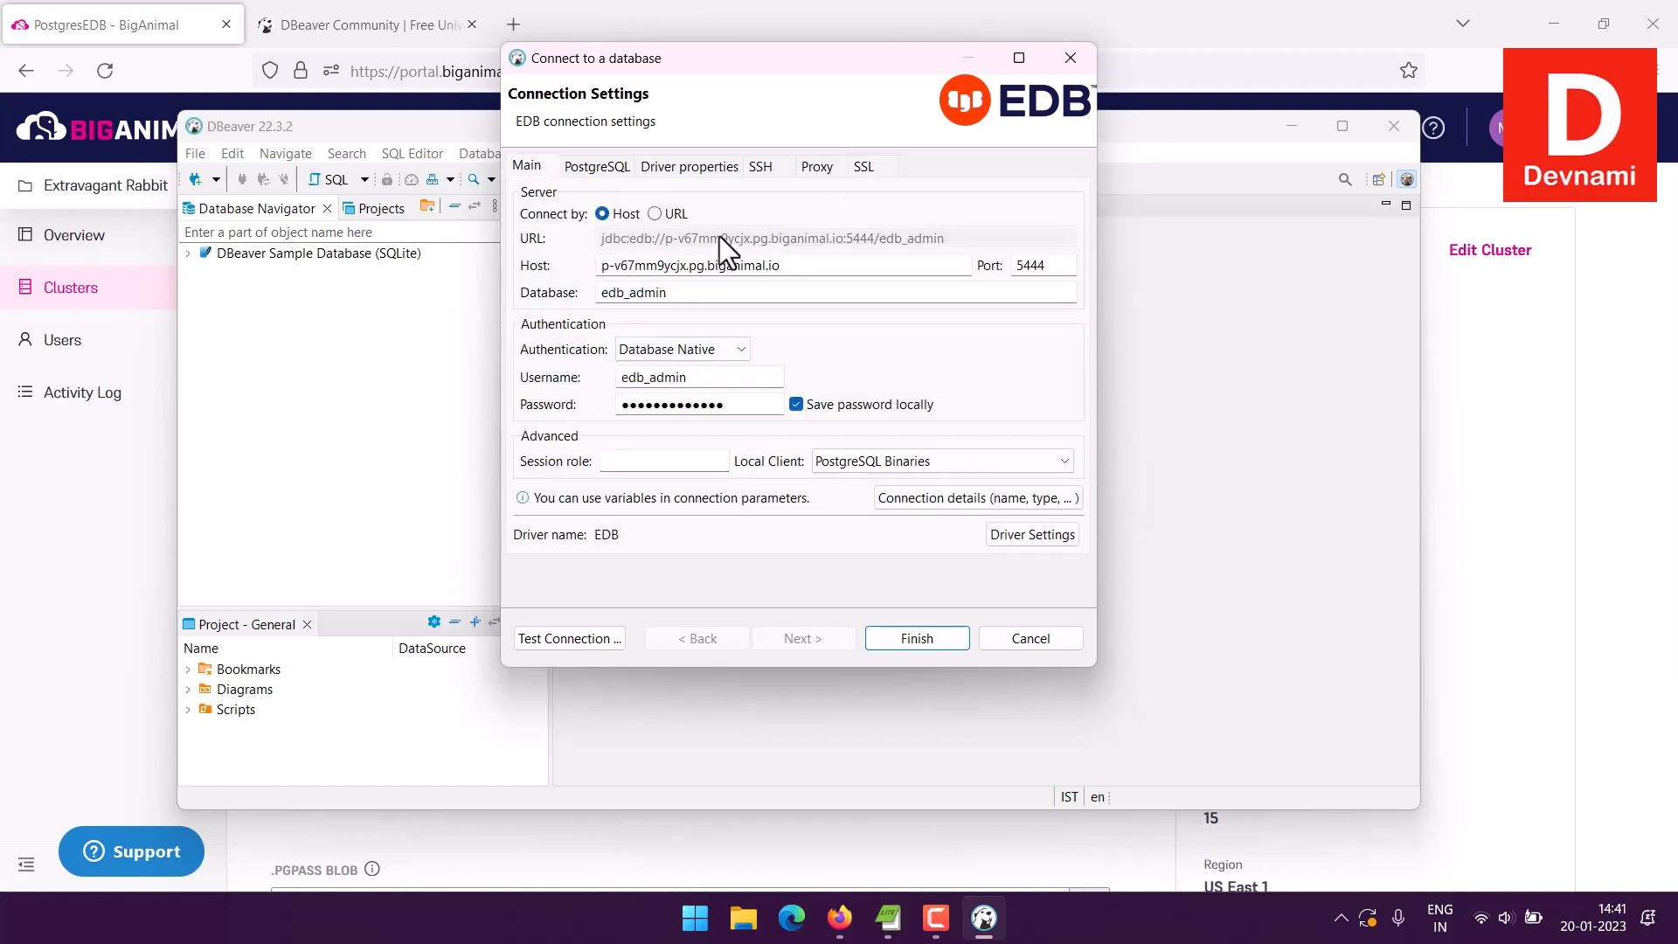
Save the EDB connection, try to connect to edb_admin, and view the error details before dismissing them.
click(915, 638)
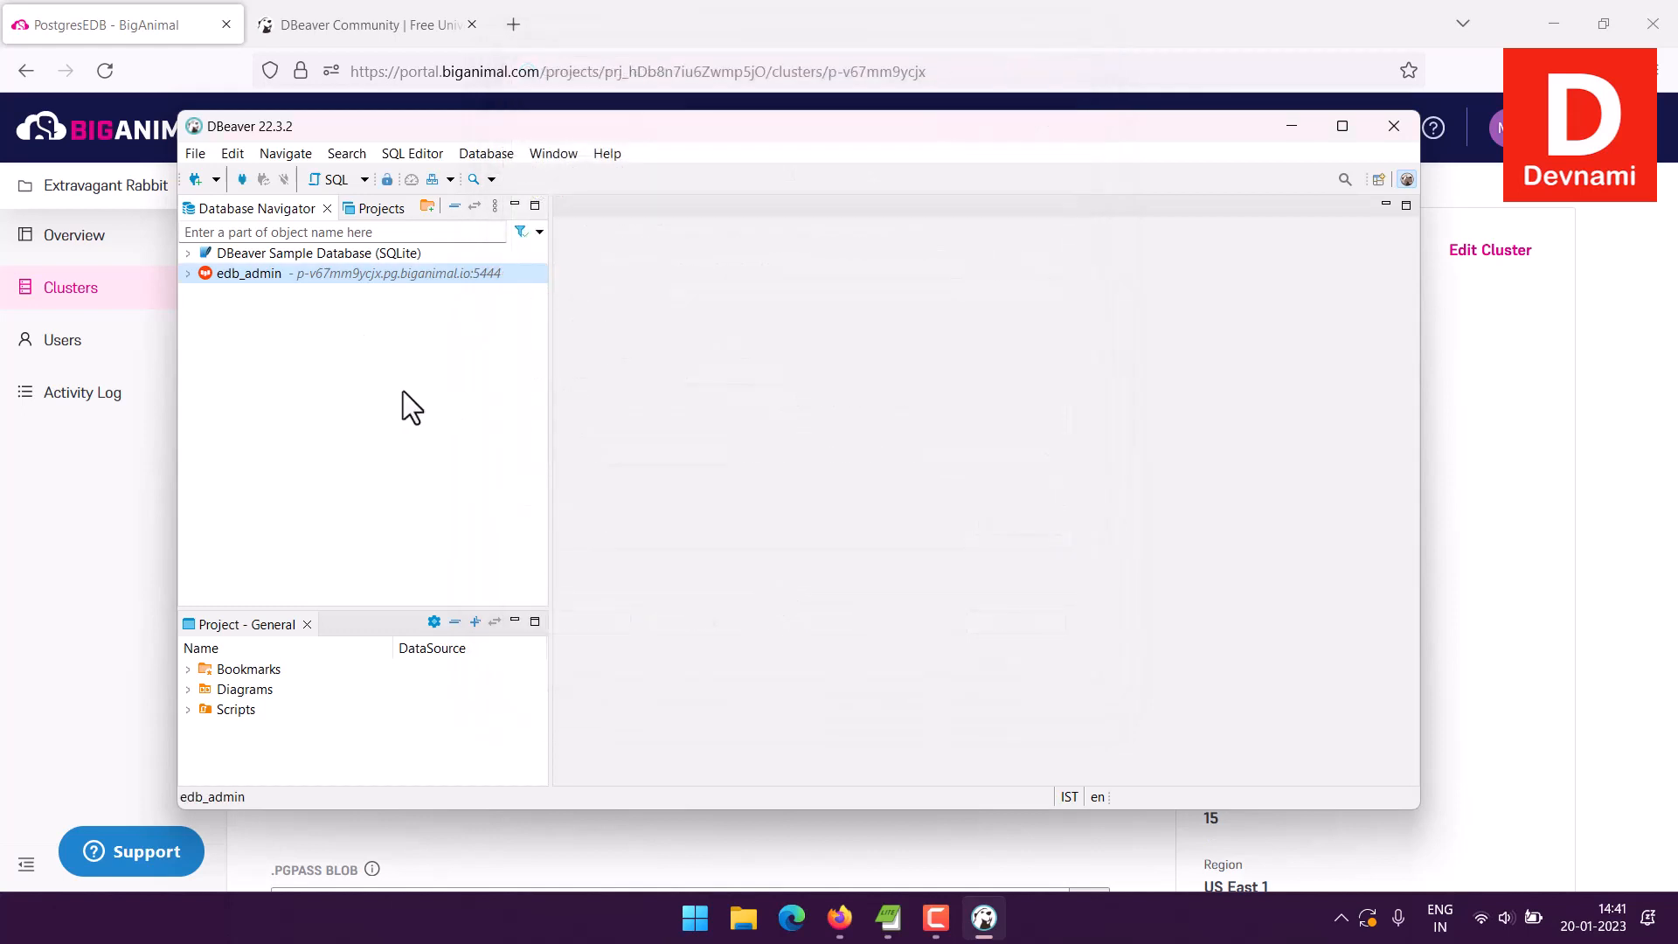
click(189, 276)
drag(398, 395, 520, 396)
click(519, 399)
click(520, 396)
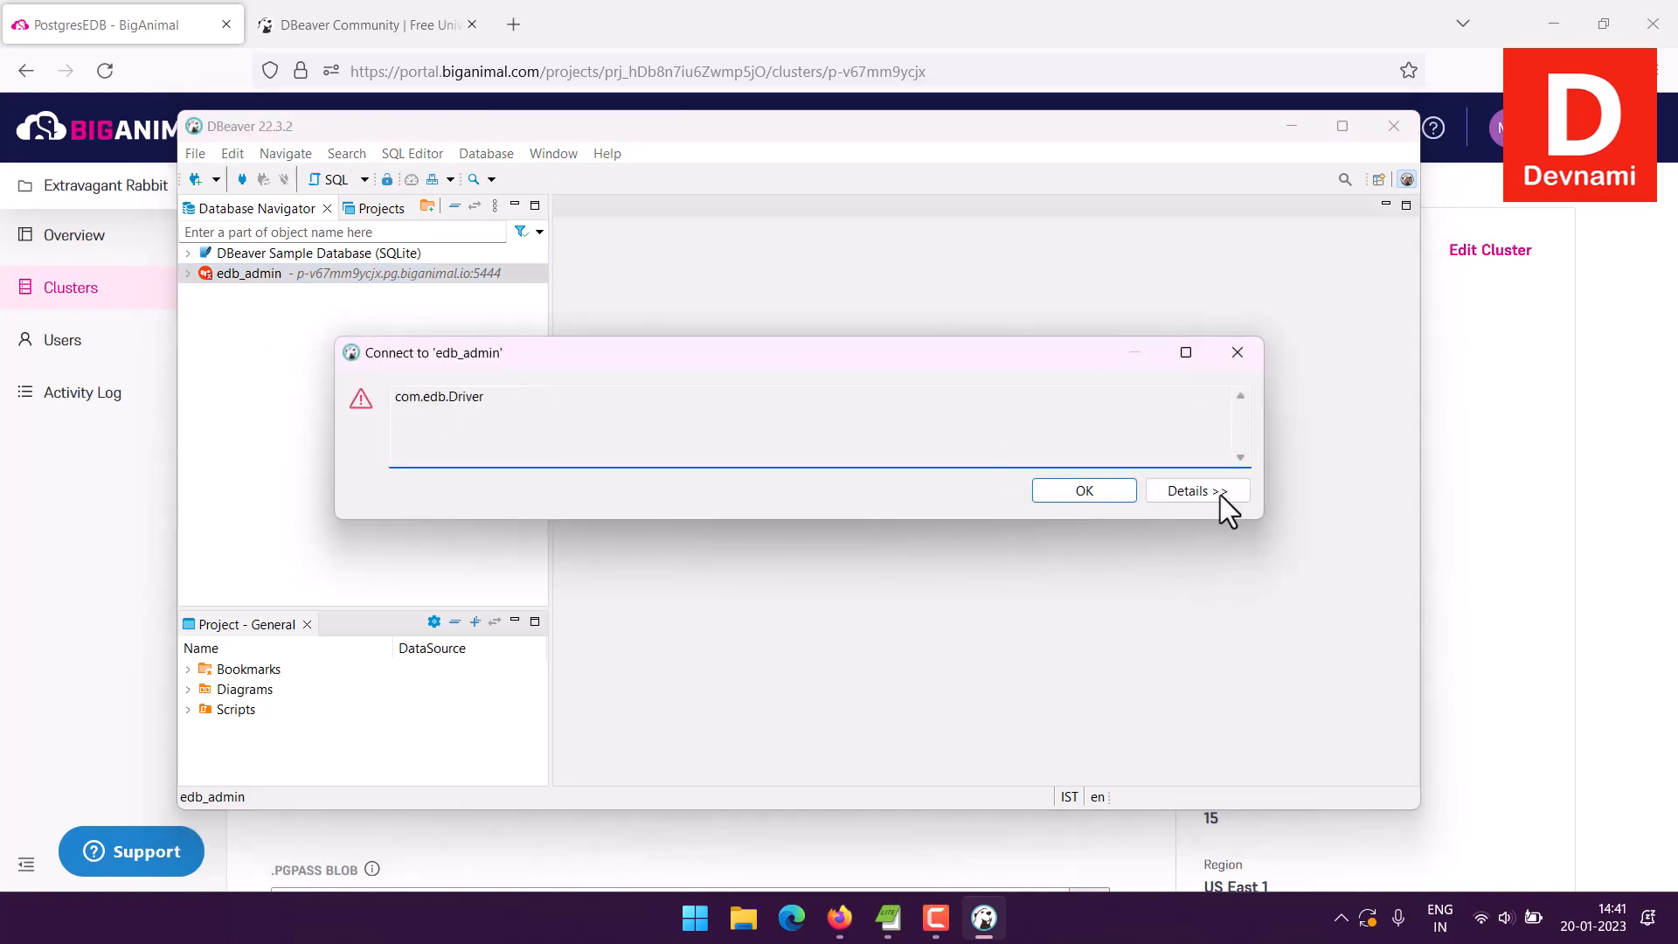
click(1190, 492)
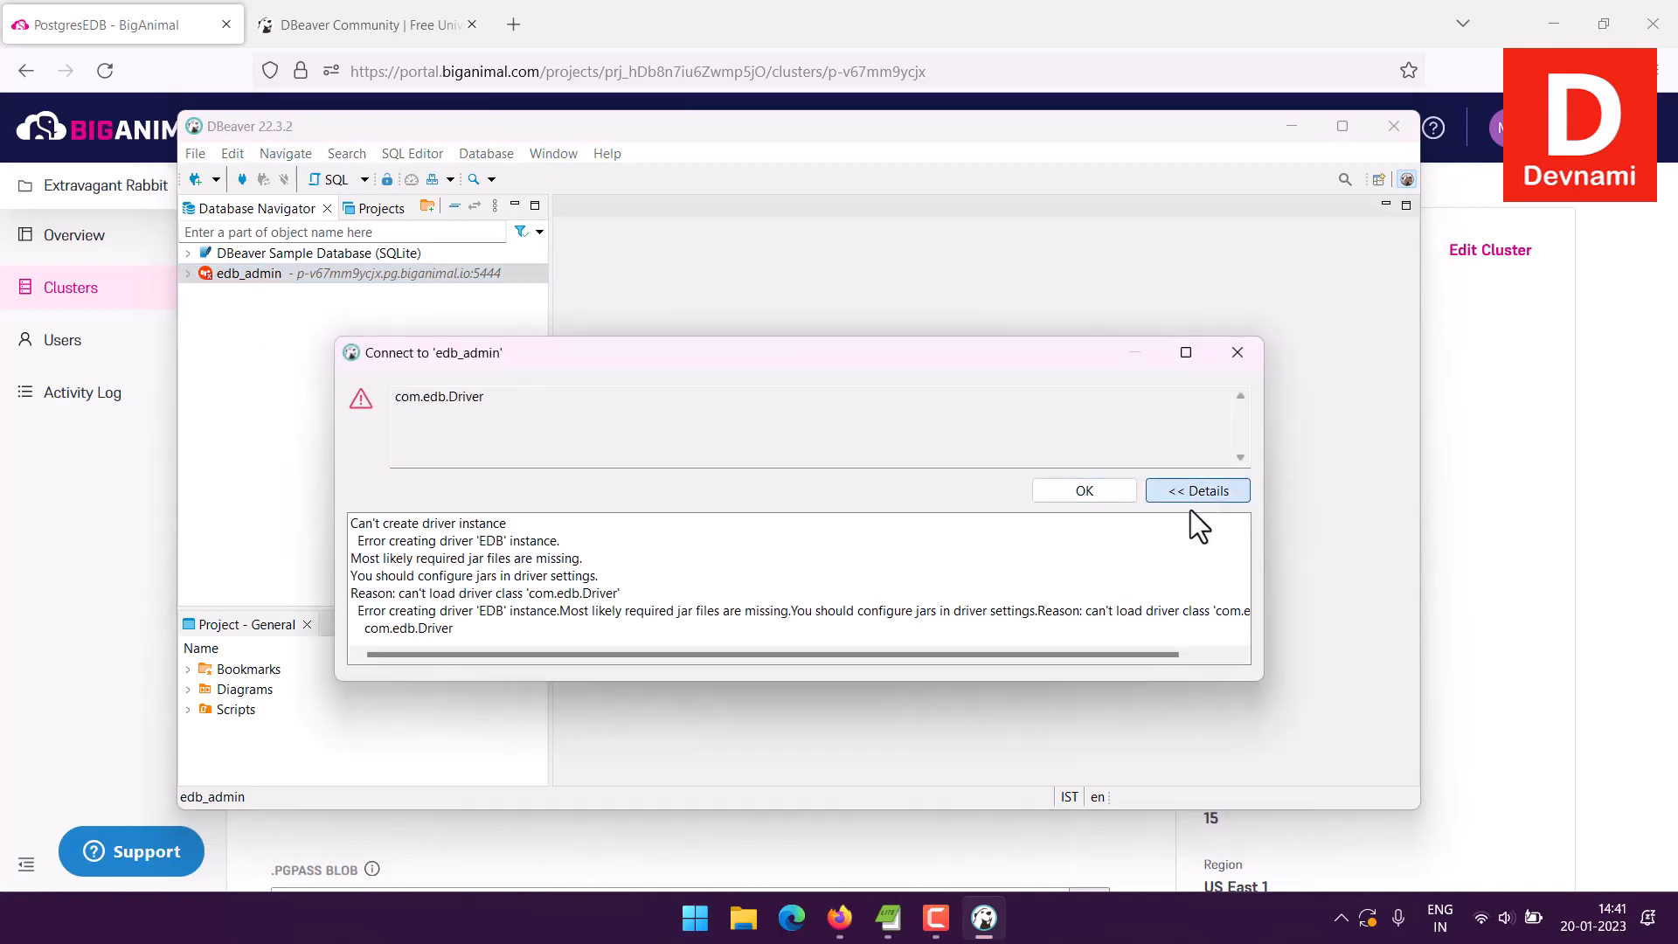
click(1126, 488)
Retry connecting to the edb_admin EDB connection and examine the lines of the error details.
right_click(432, 273)
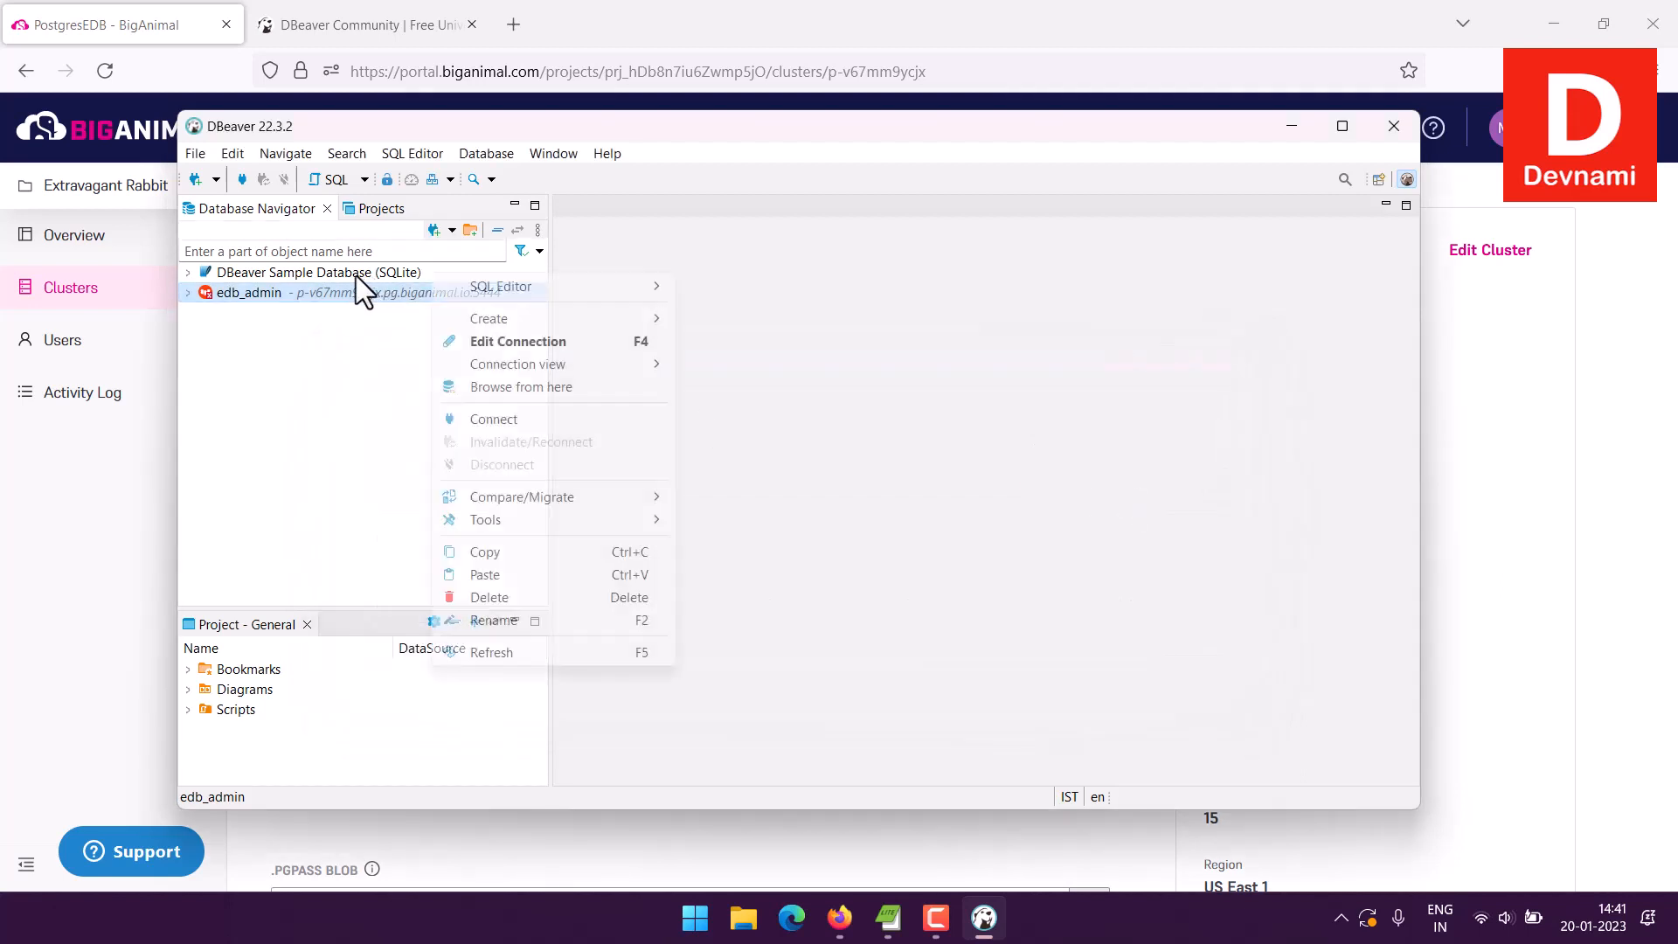
click(312, 292)
right_click(313, 292)
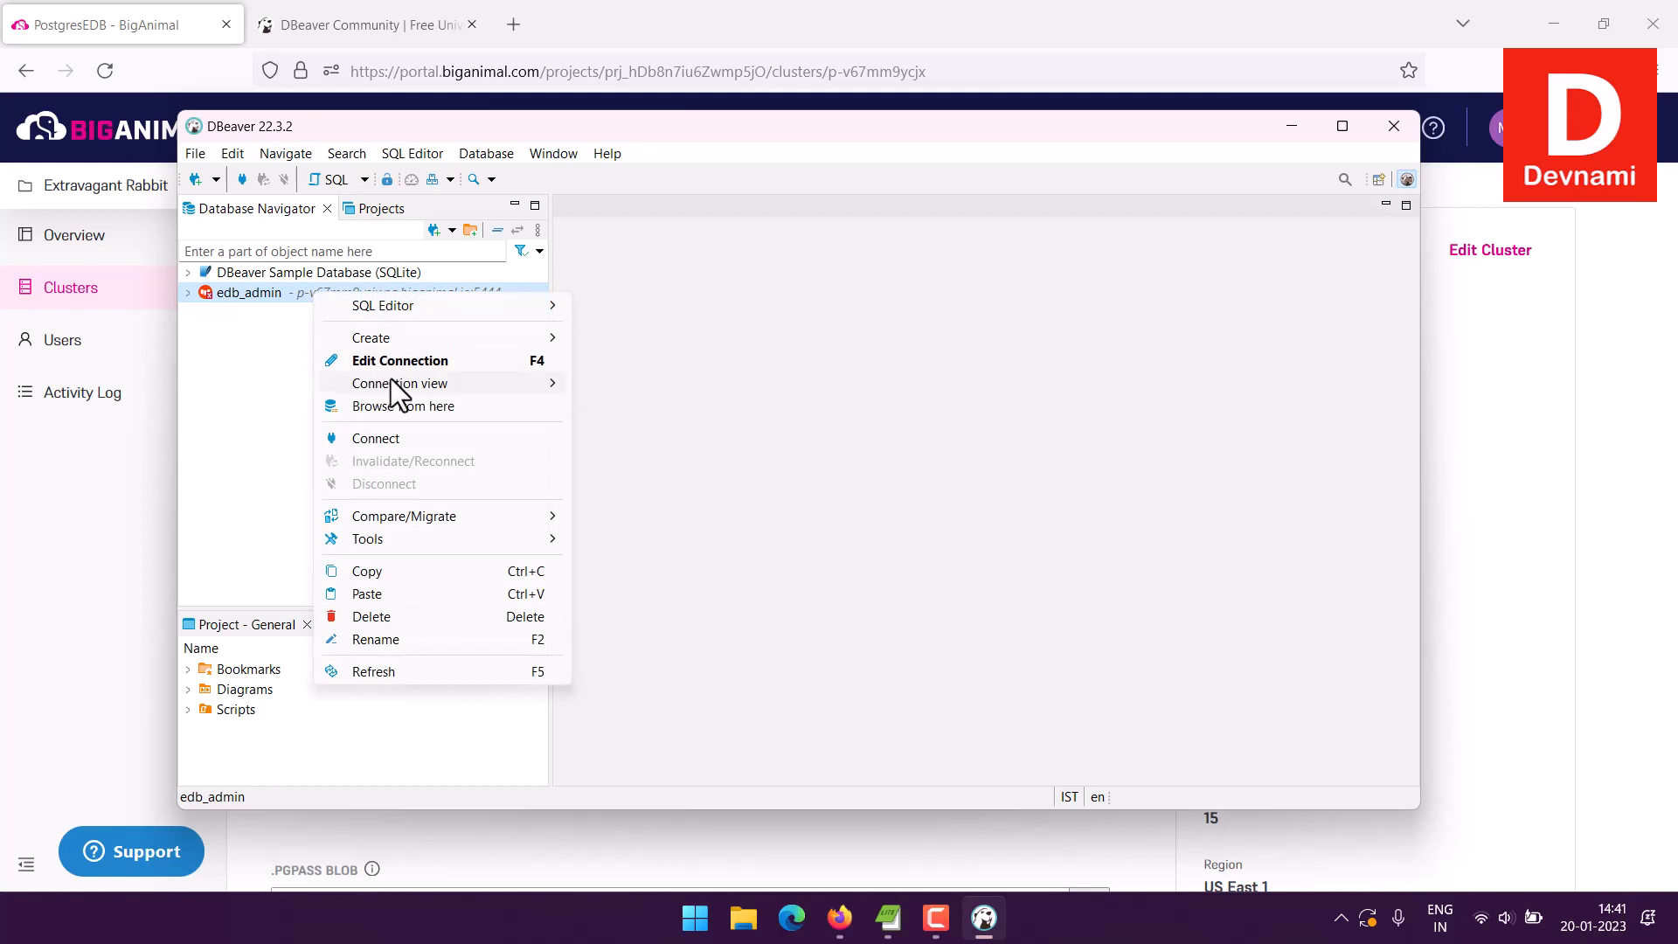
click(386, 436)
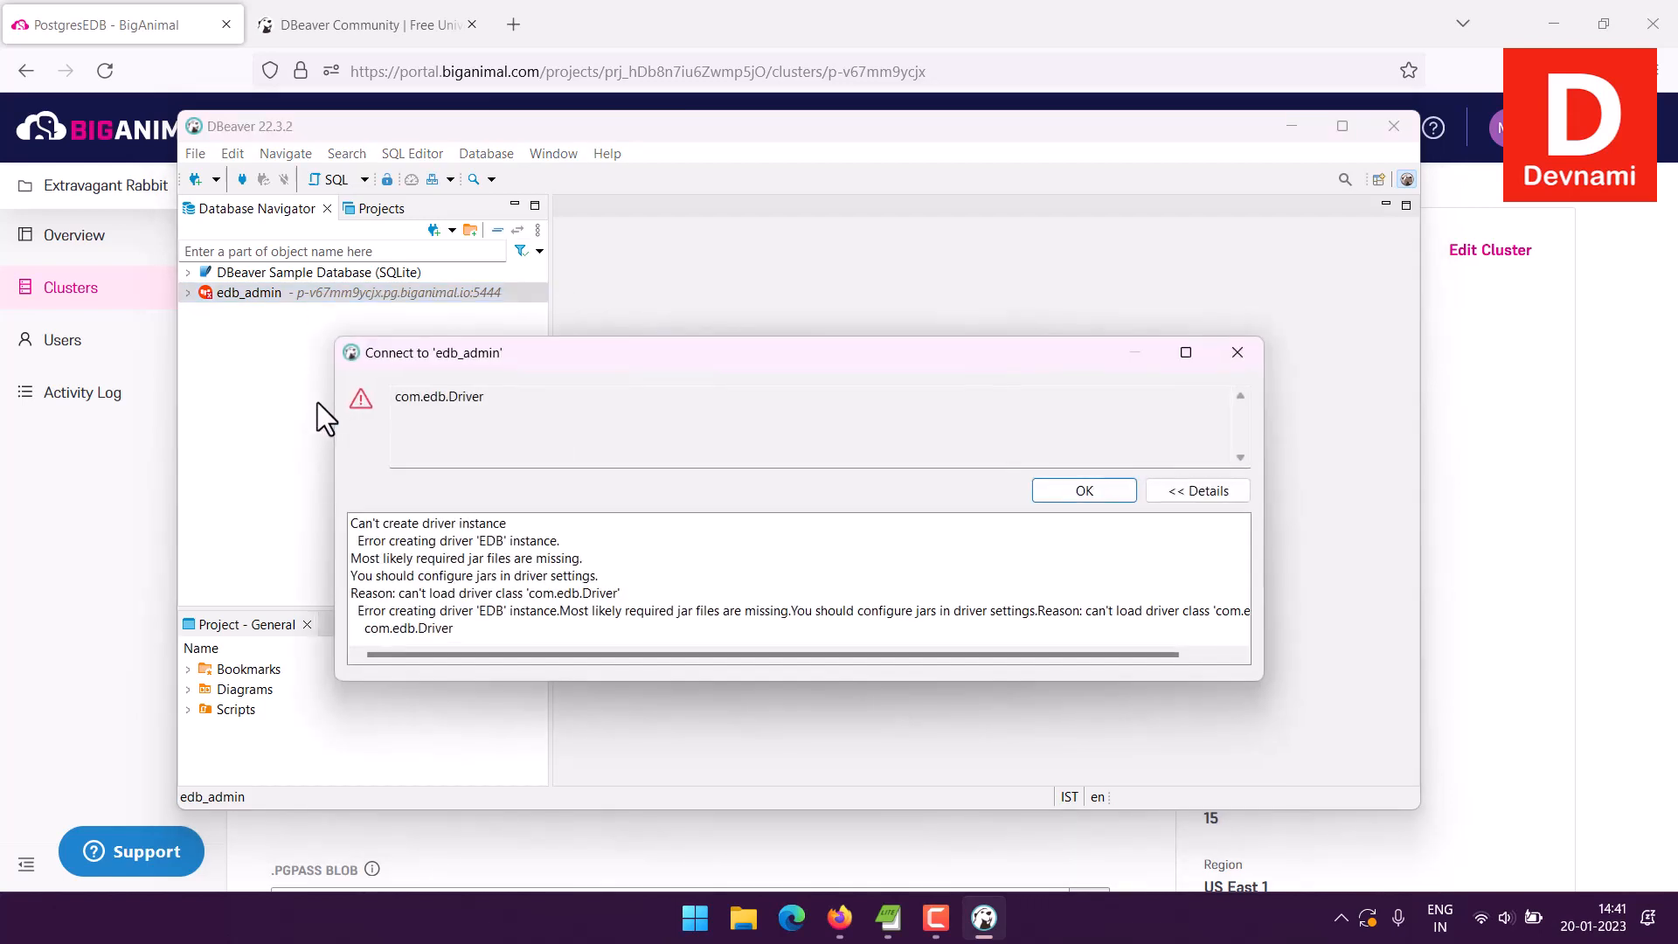
drag(440, 531, 532, 631)
click(529, 629)
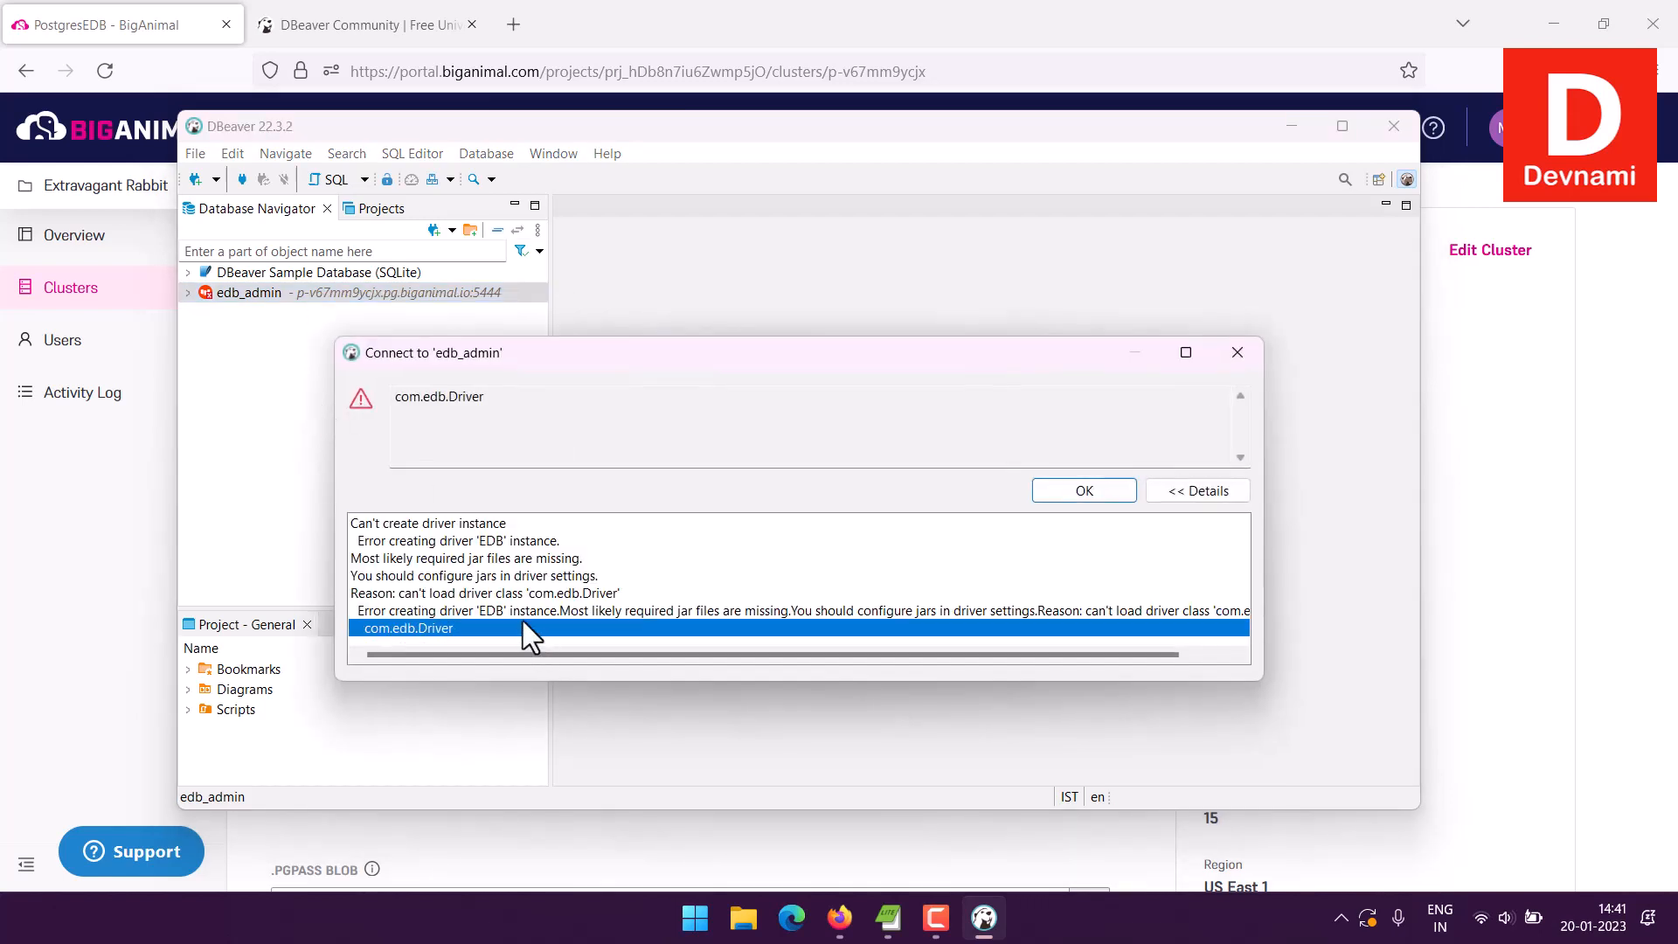
click(530, 610)
click(1126, 490)
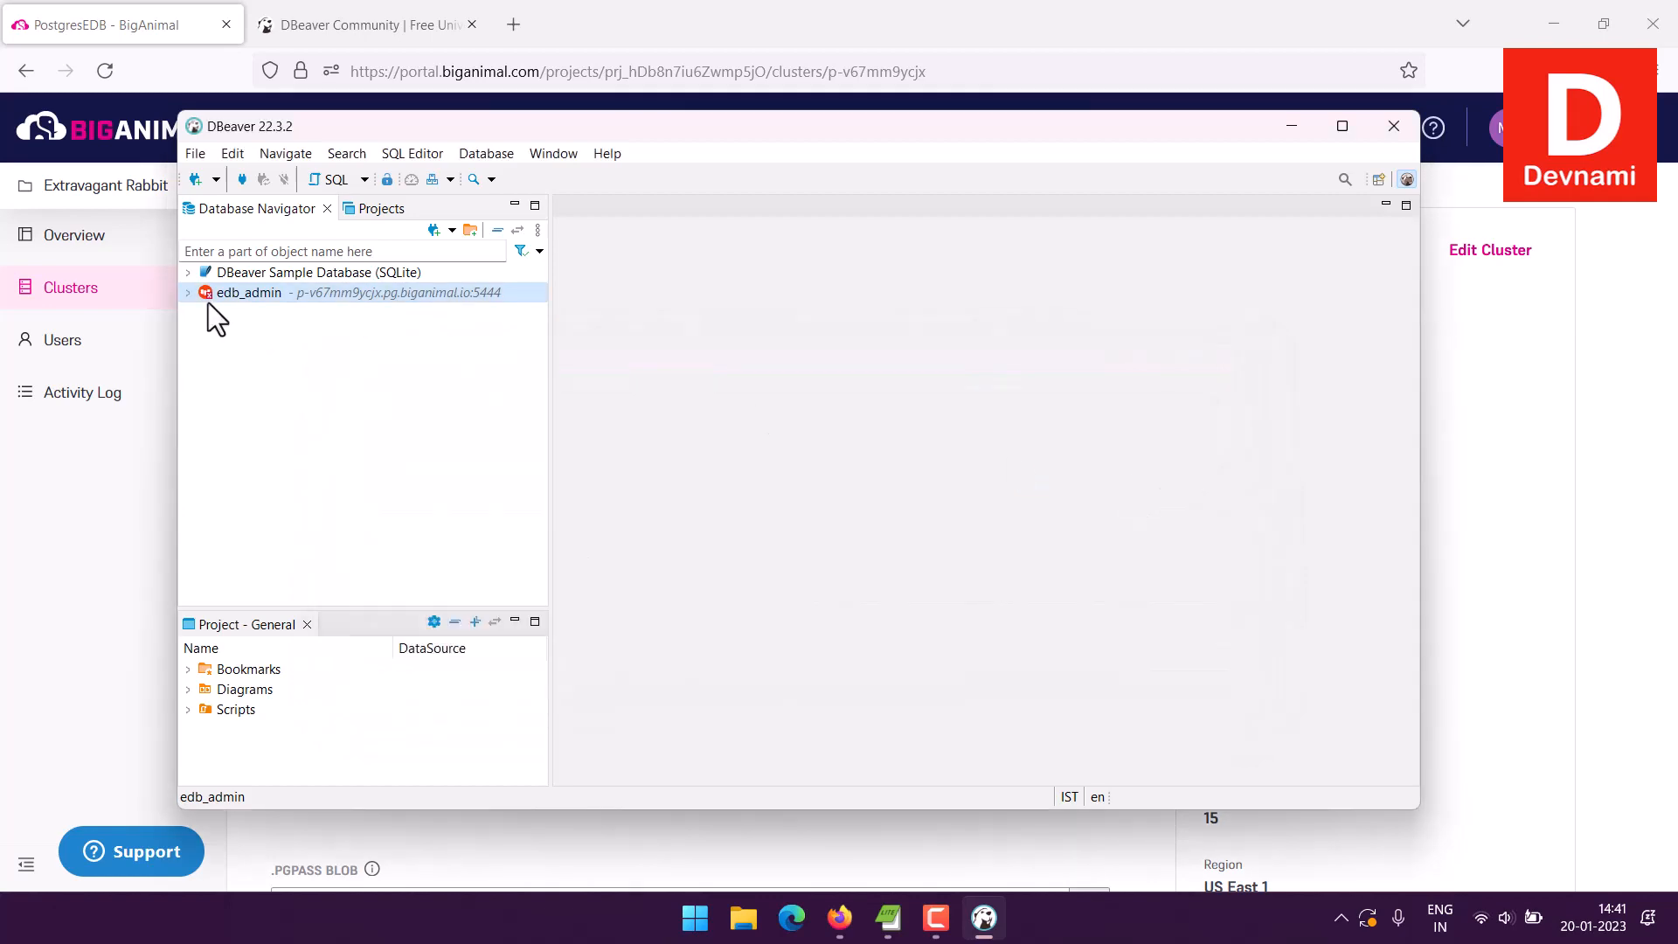
click(1088, 486)
Delete the edb_admin connection that uses the EDB driver.
right_click(249, 292)
mouse_move(281, 304)
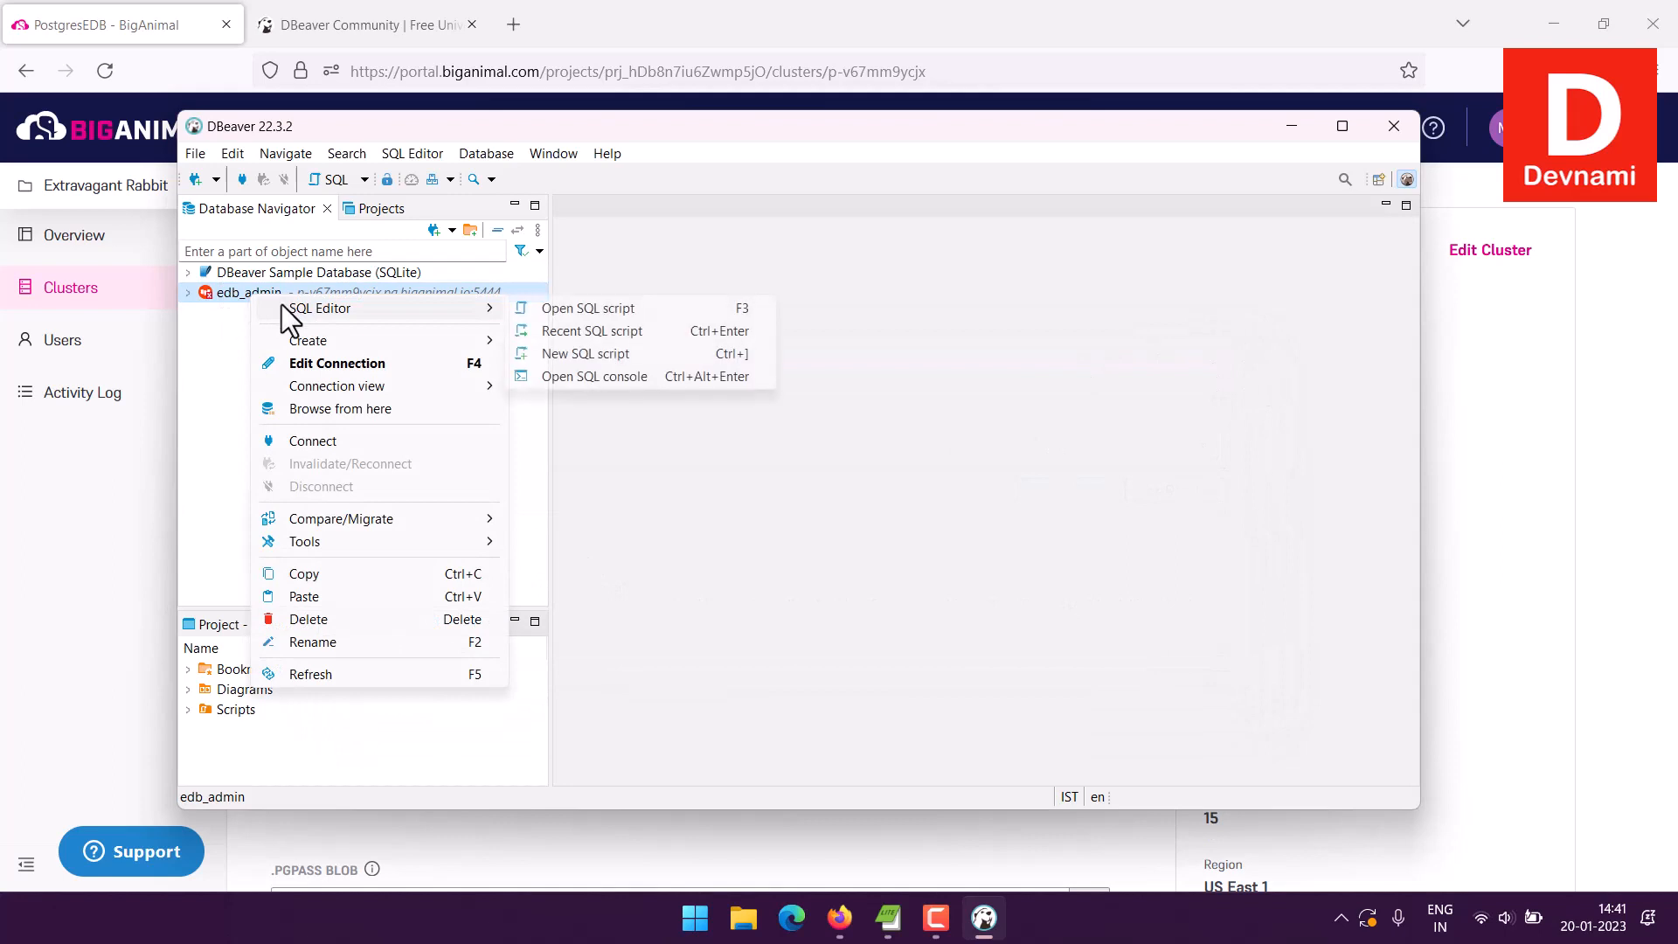
click(297, 618)
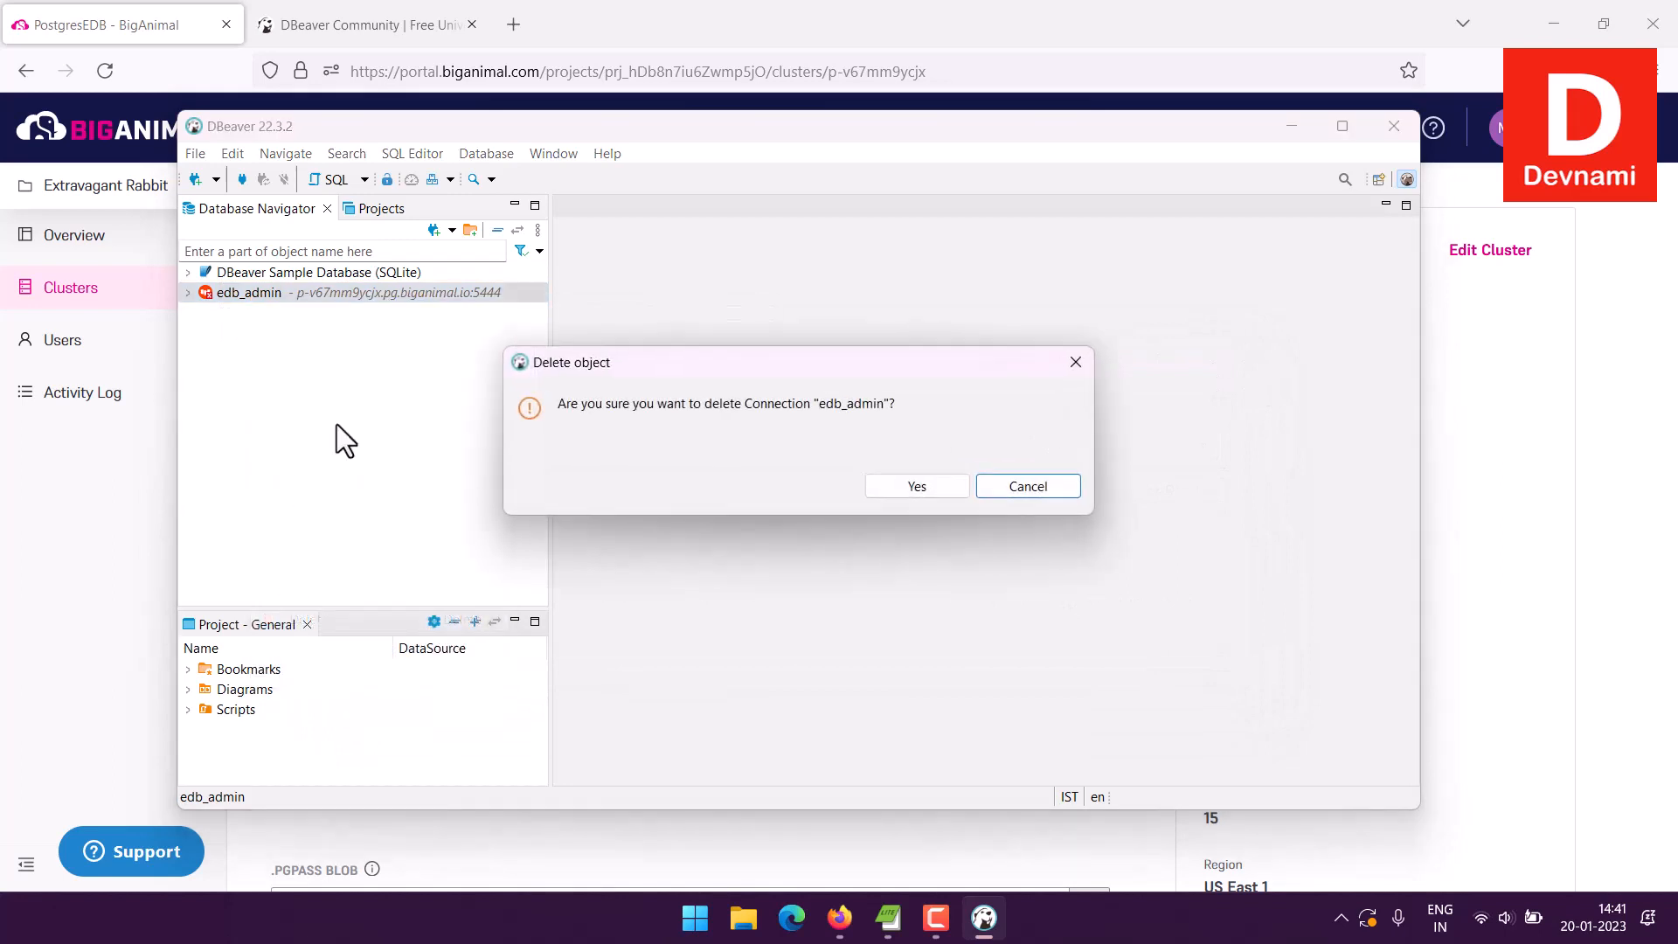
click(895, 491)
Start a new database connection with the PostgreSQL driver and paste the database password.
click(217, 180)
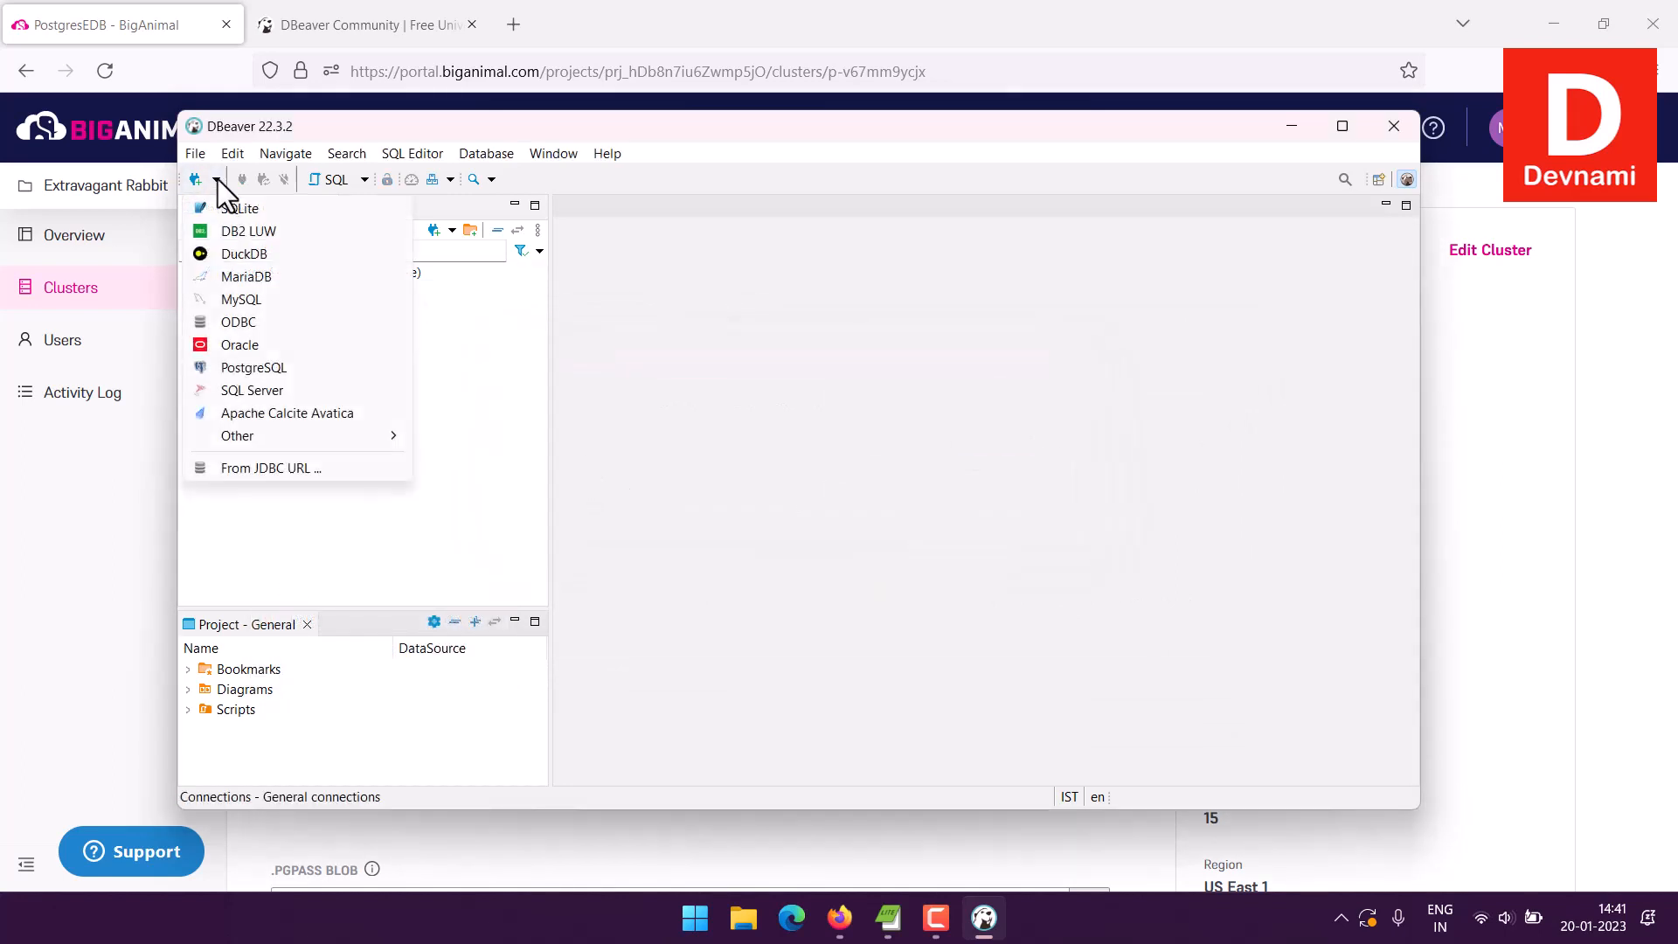
click(248, 371)
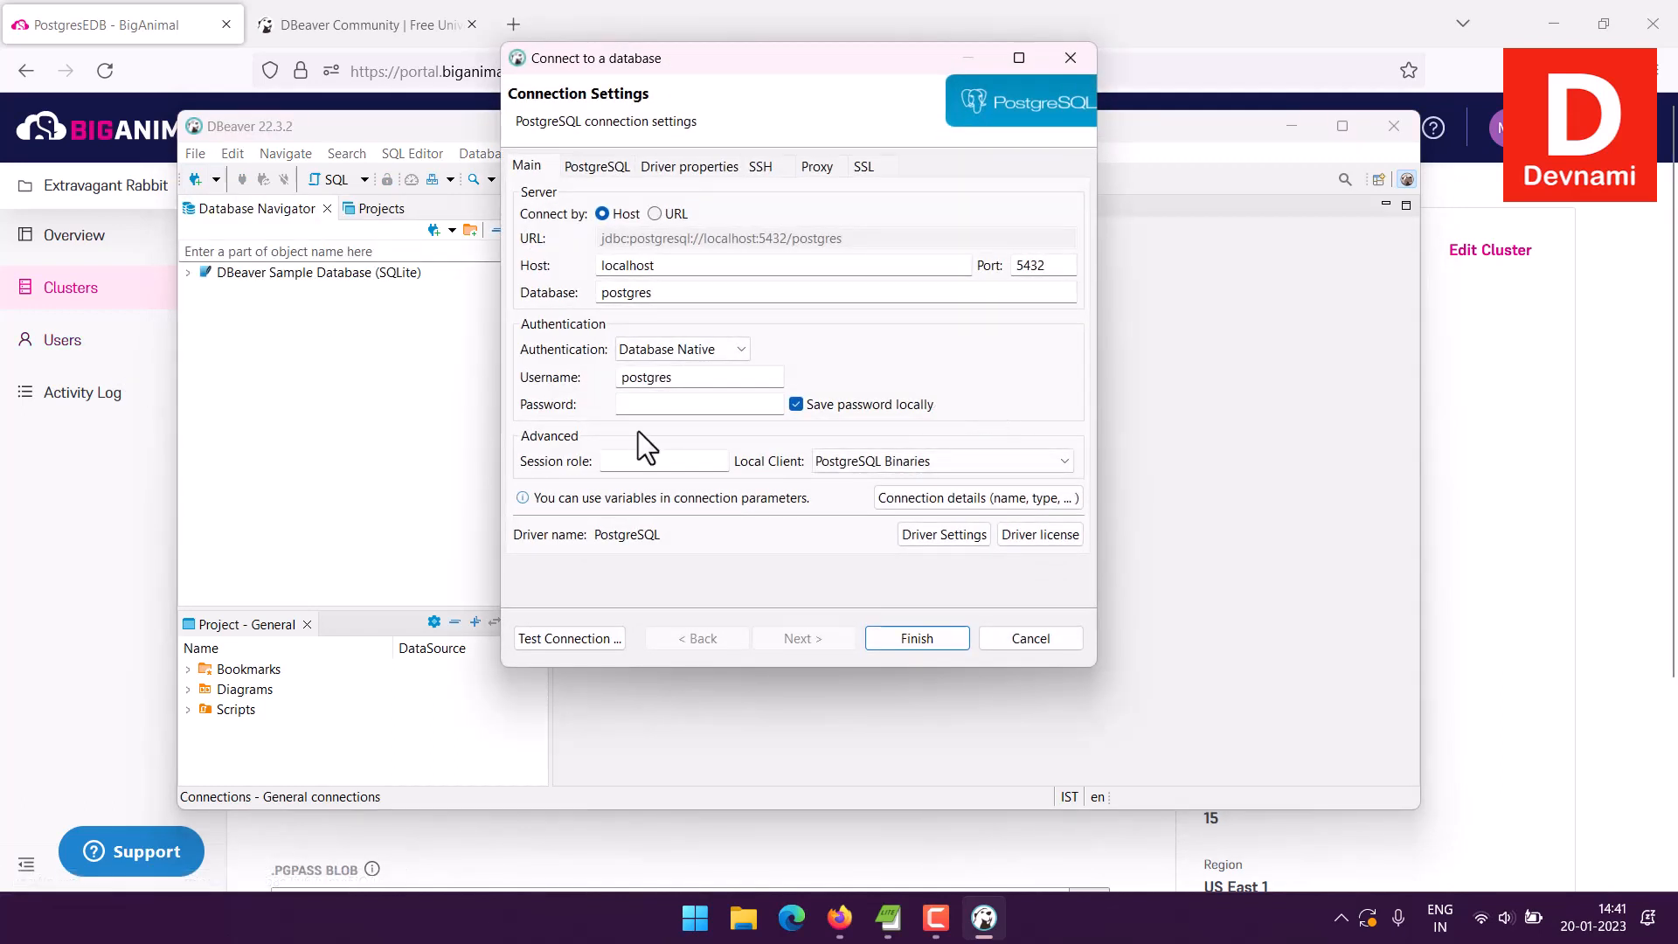
click(640, 405)
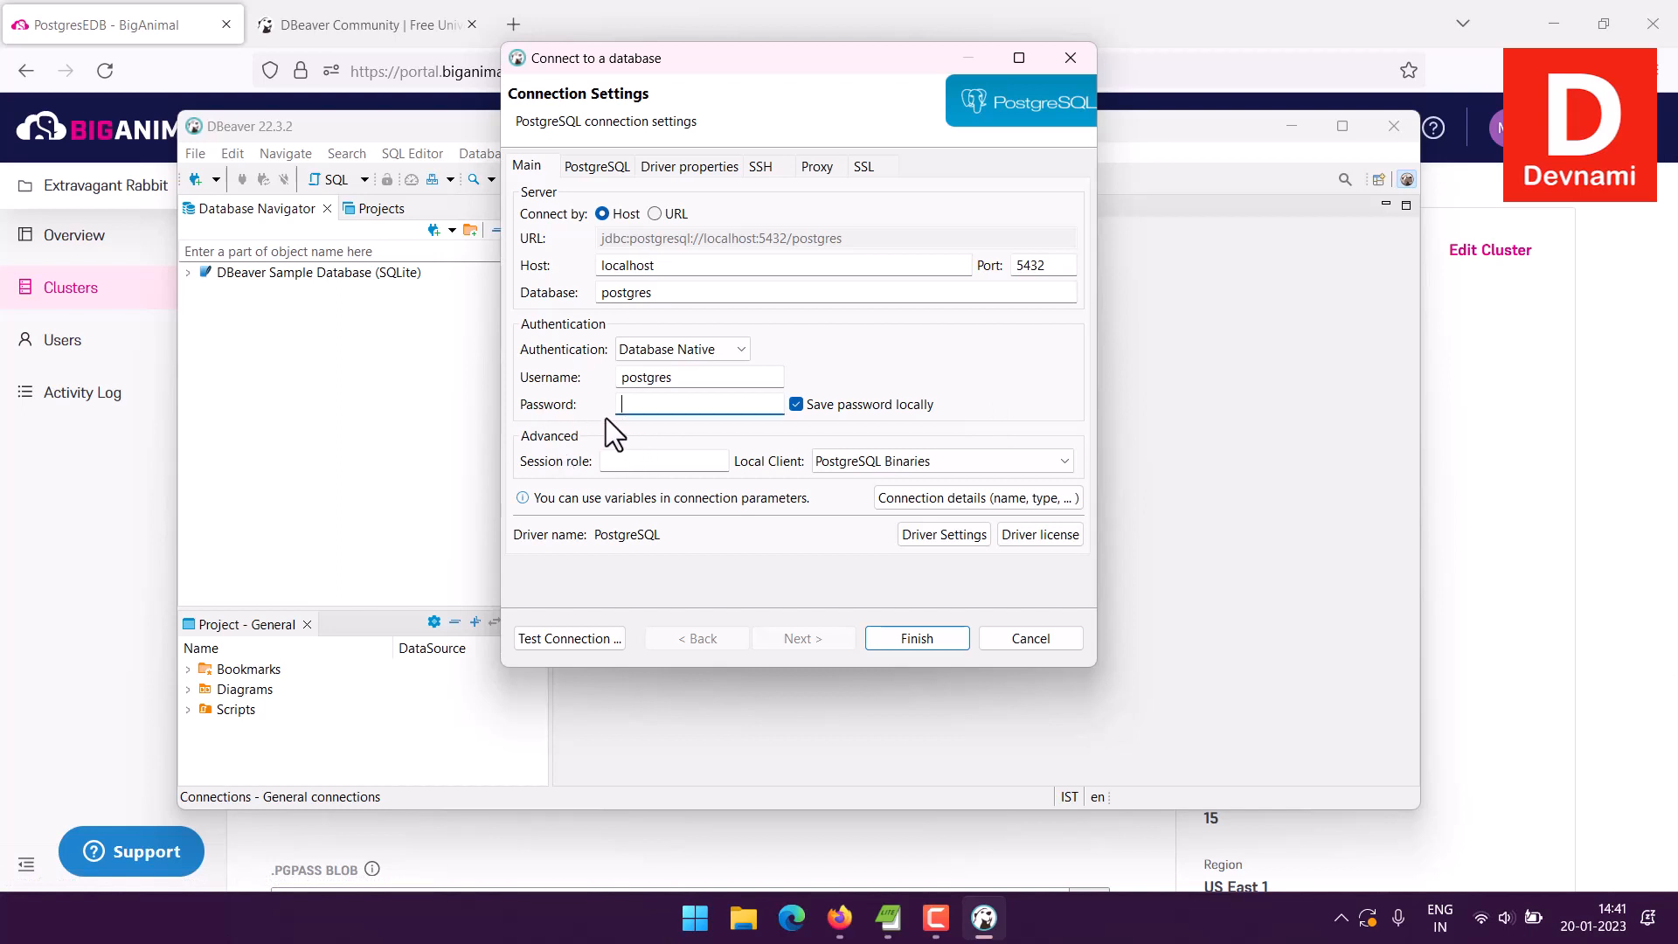
key(ctrl+v)
Copy the Dbname from BigAnimal and set the PostgreSQL connection's username and database to edb_admin.
click(839, 917)
drag(520, 614, 447, 614)
key(ctrl+c)
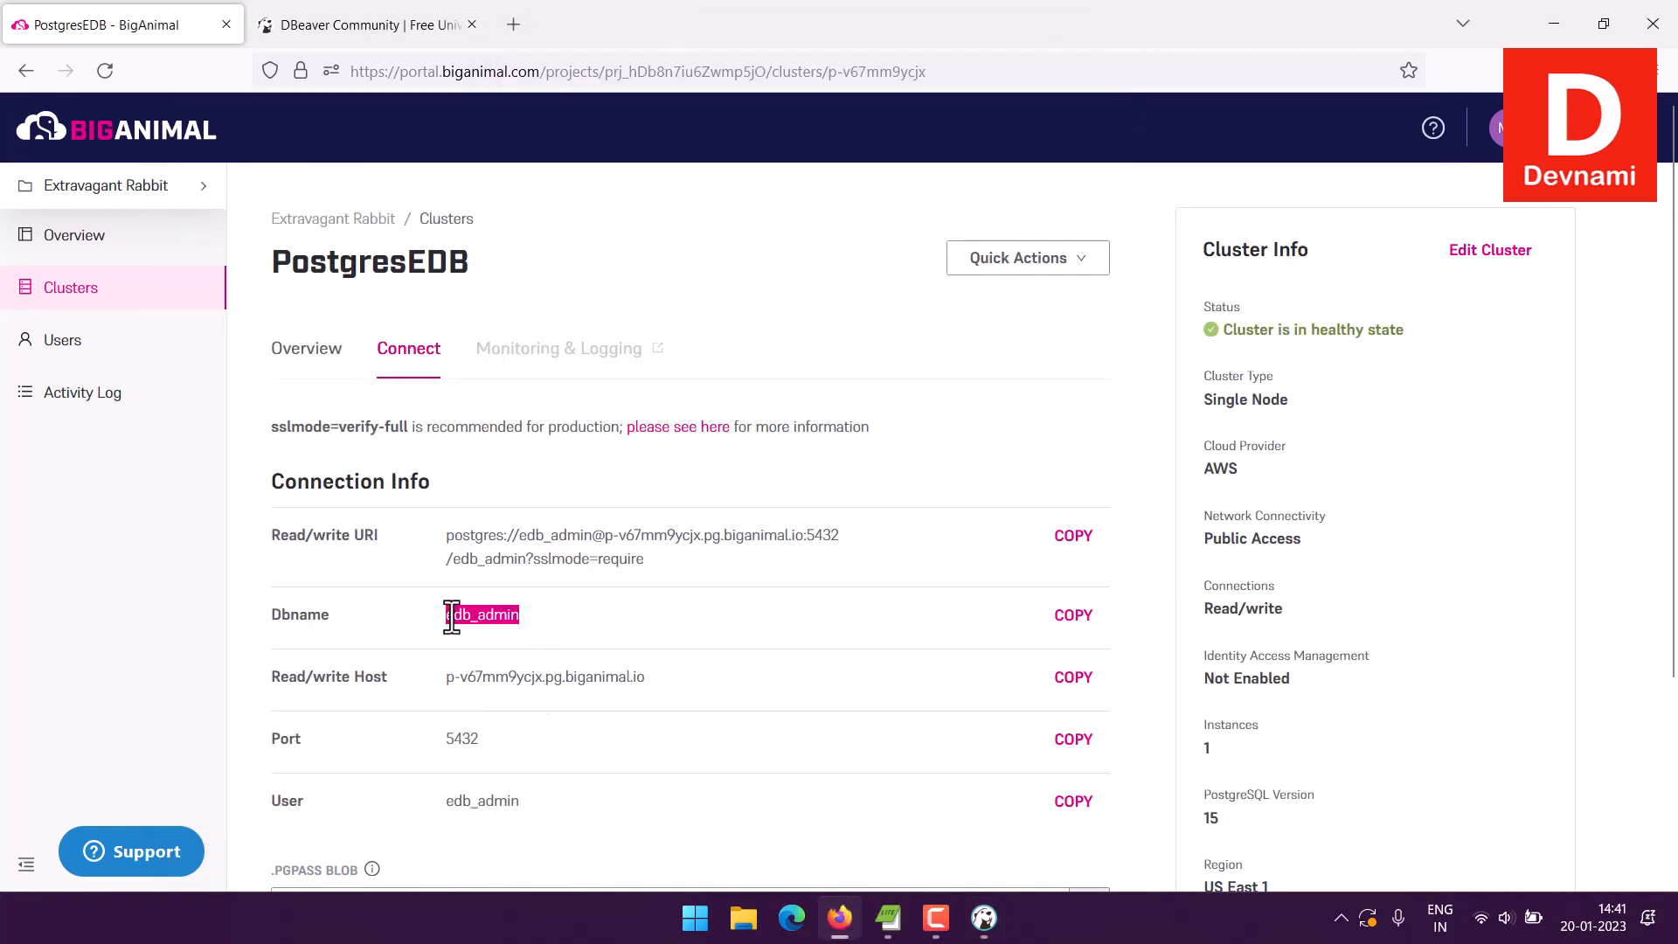
click(984, 922)
double_click(688, 378)
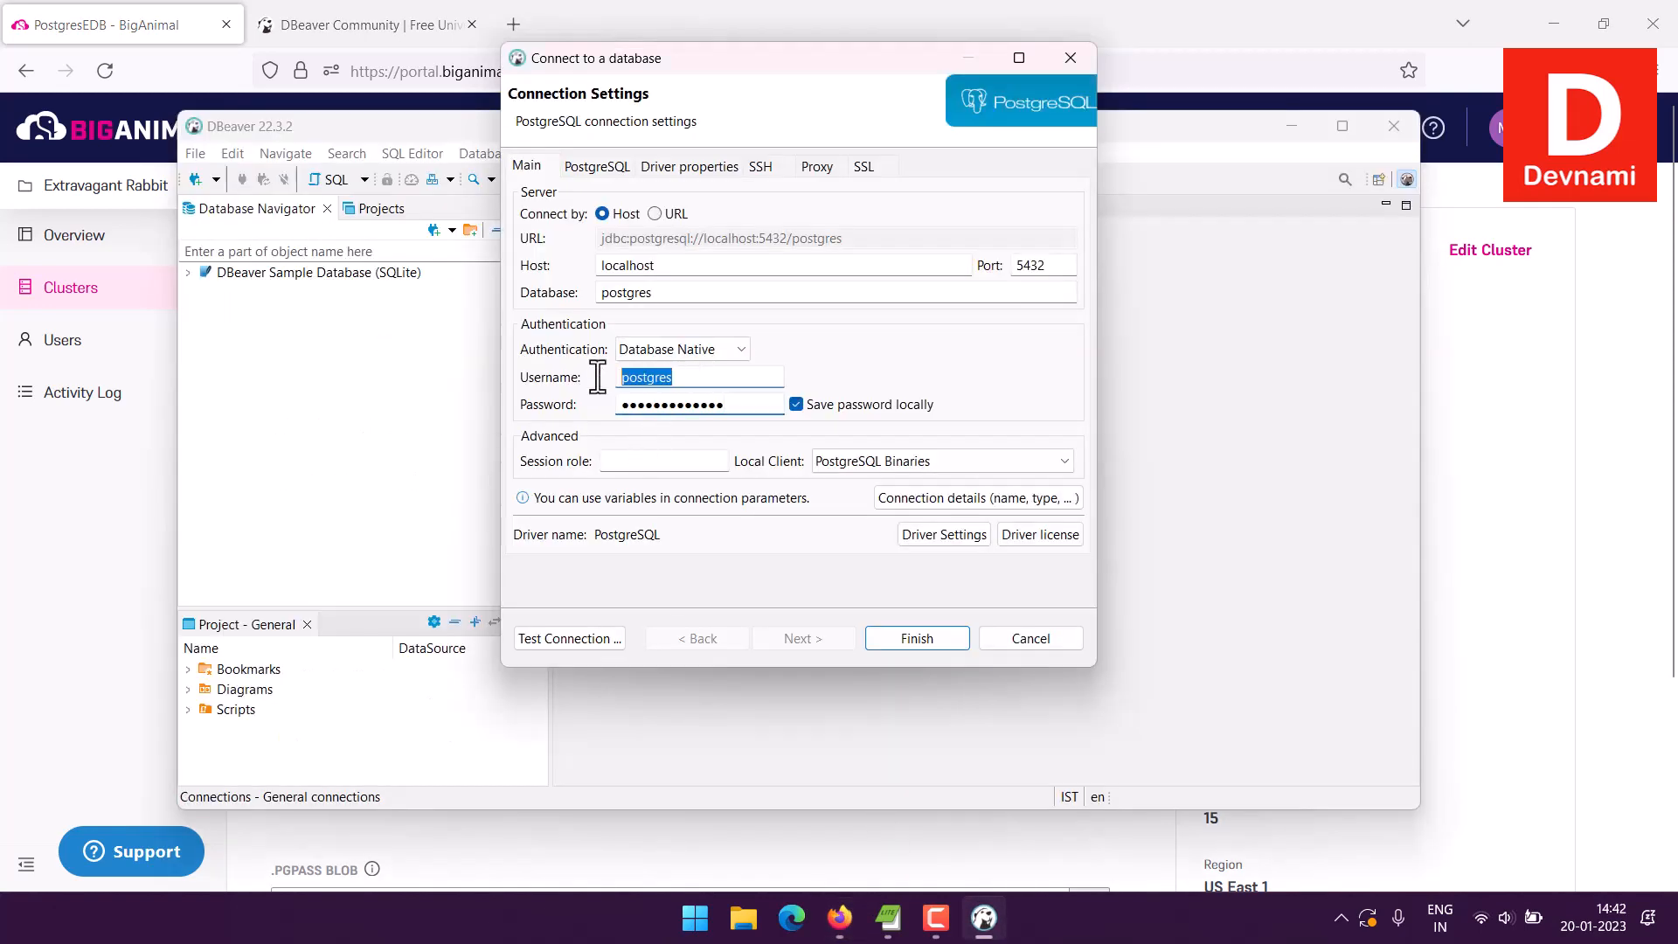
key(ctrl+v)
drag(664, 292, 508, 297)
key(ctrl+v)
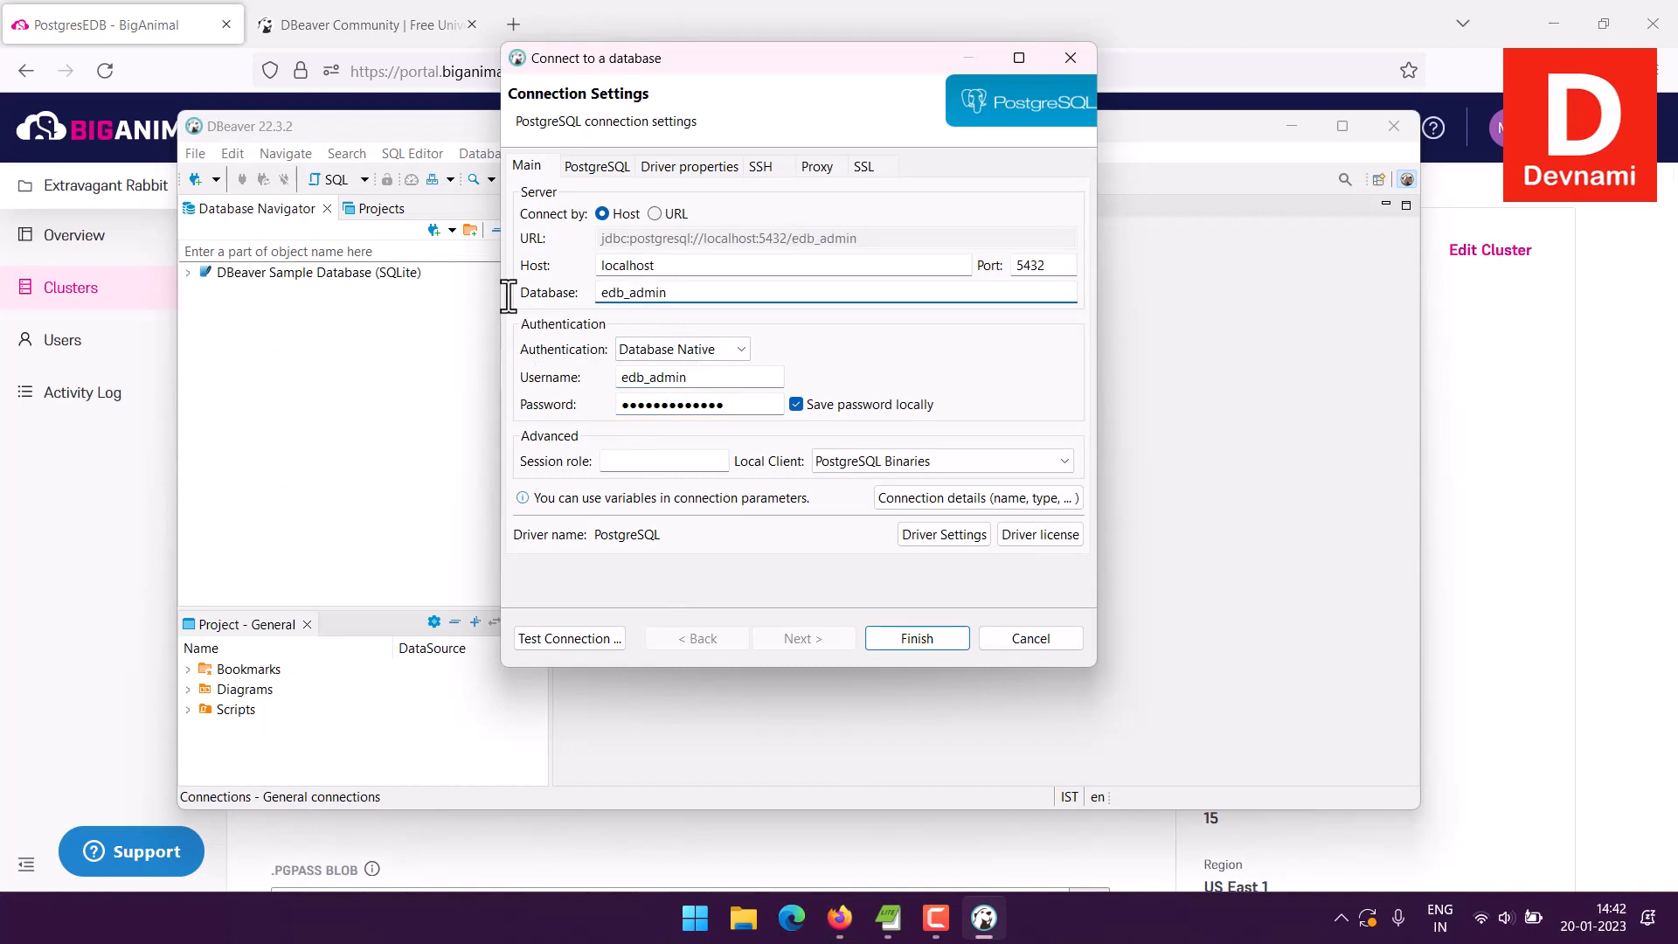
Set the host to p-v67mm9ycjx.pg.biganimal.io, copied from BigAnimal's Read/write Host, and save the PostgreSQL connection.
click(839, 918)
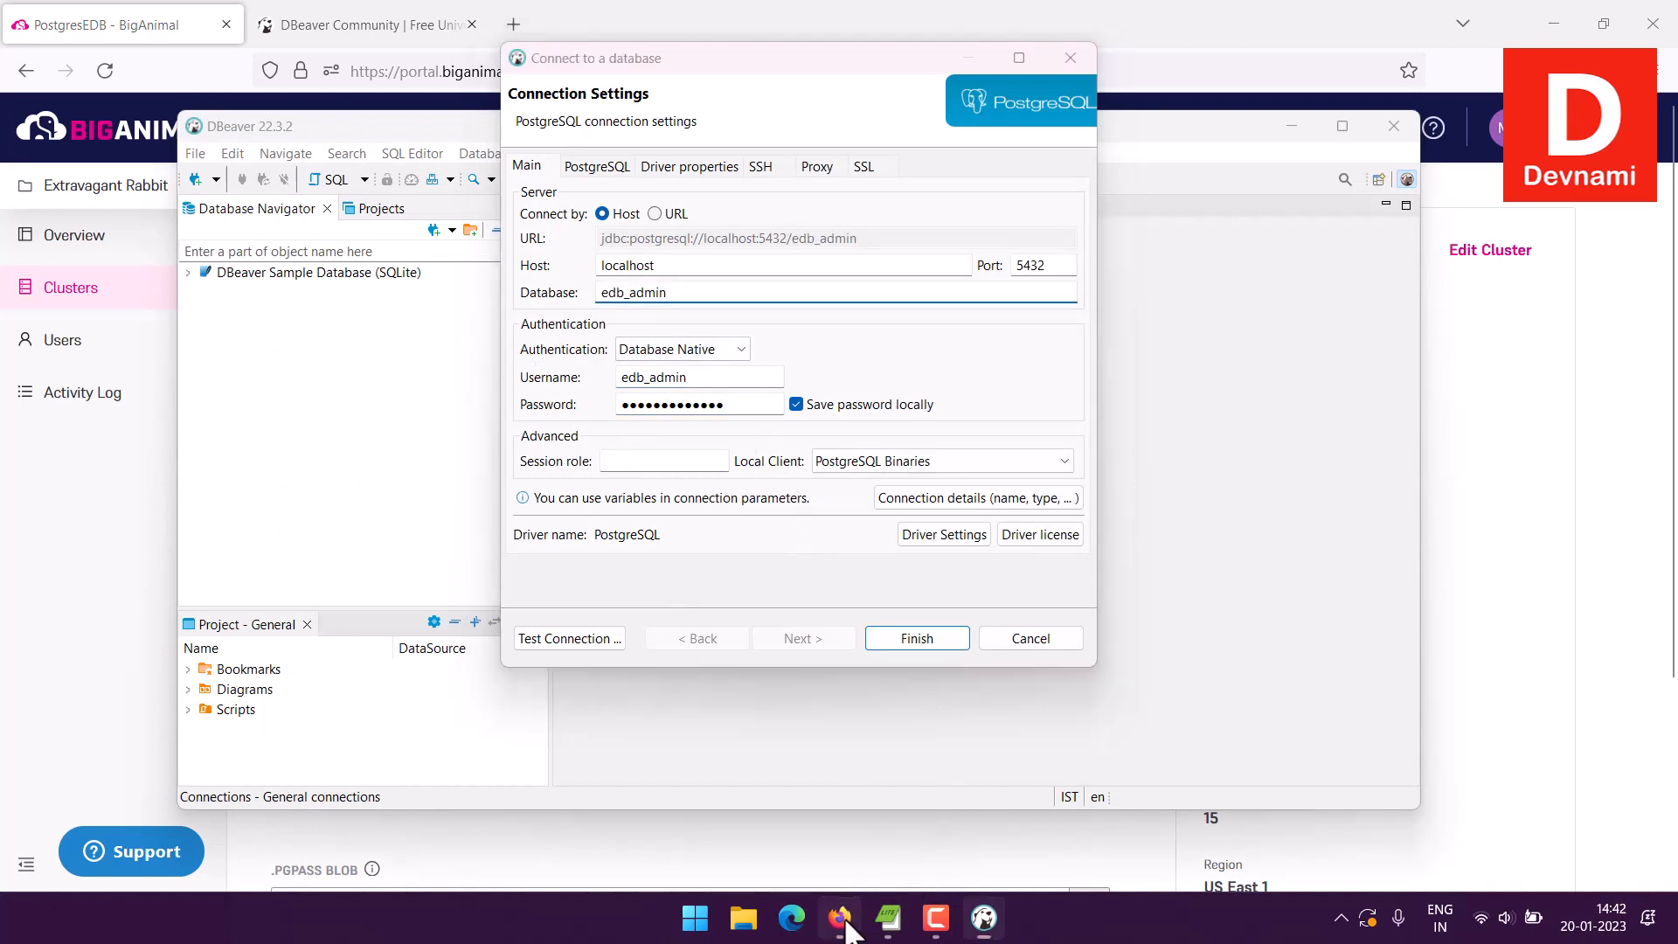
drag(662, 685, 442, 678)
key(ctrl+c)
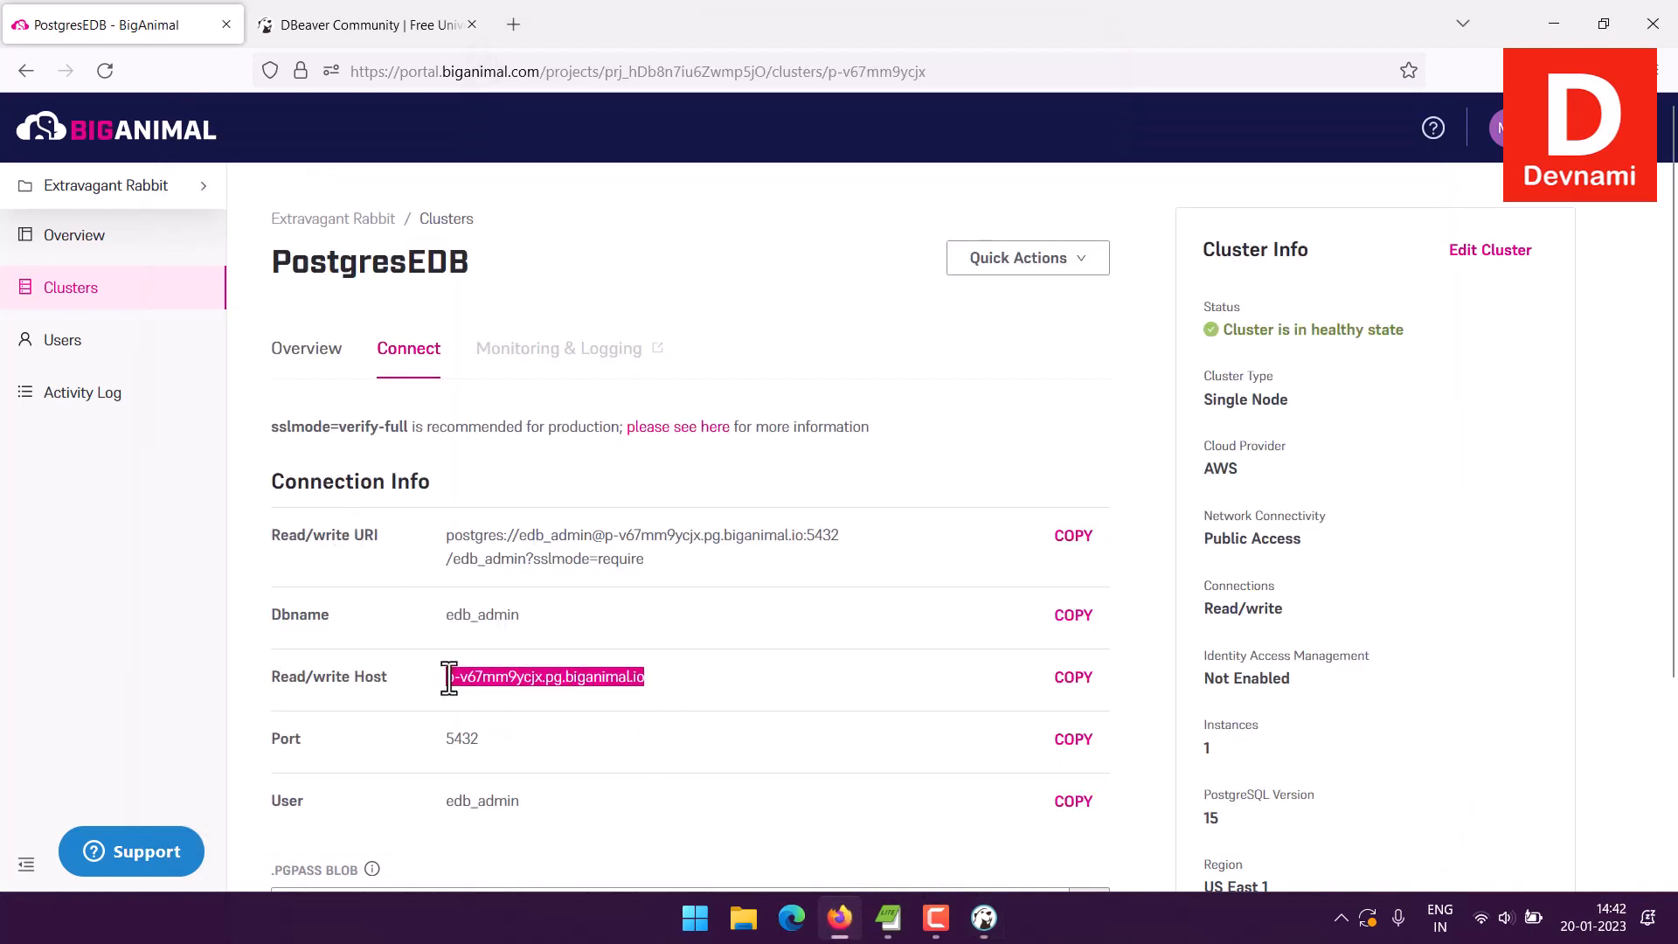
click(984, 918)
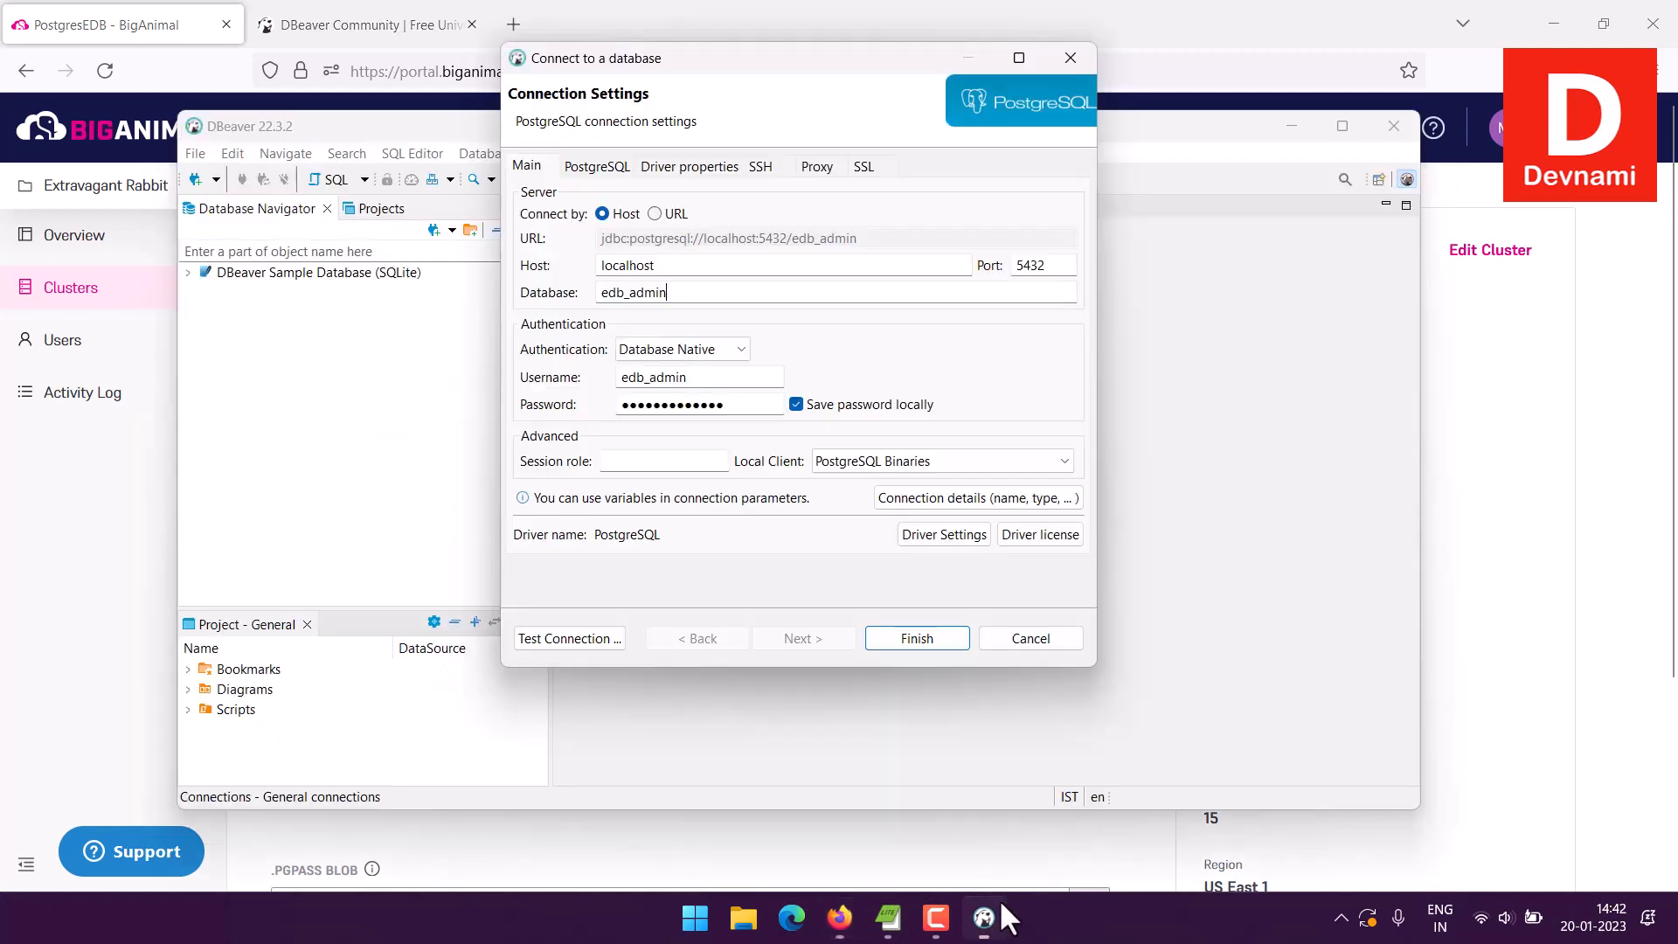
double_click(671, 269)
key(ctrl+v)
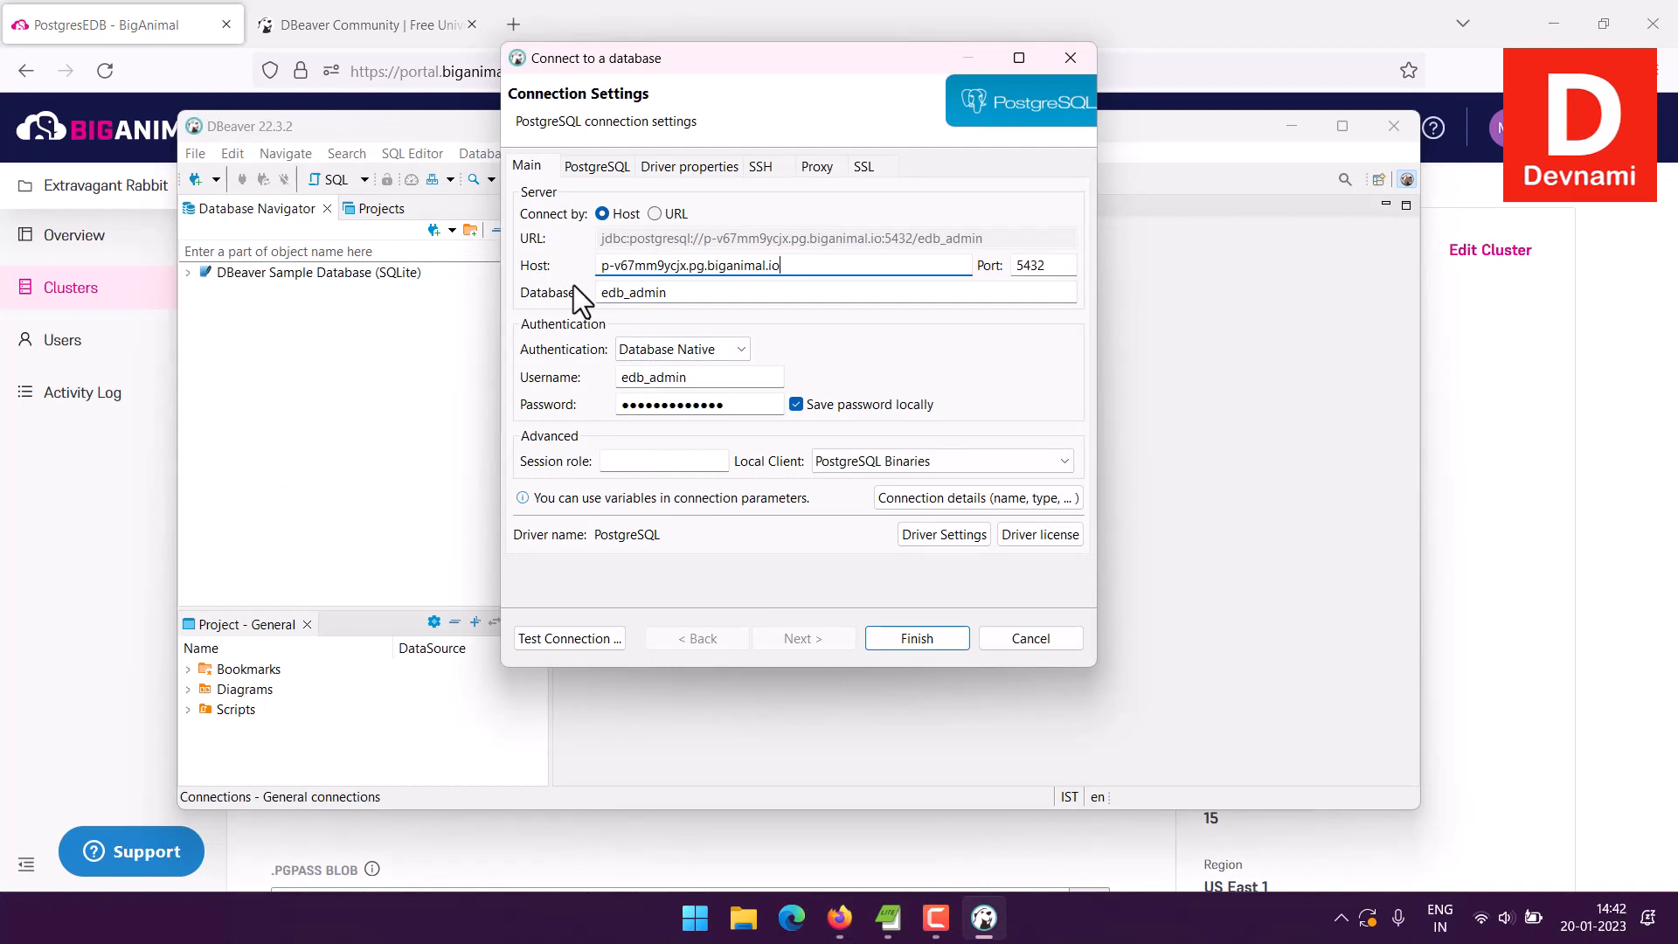
click(913, 638)
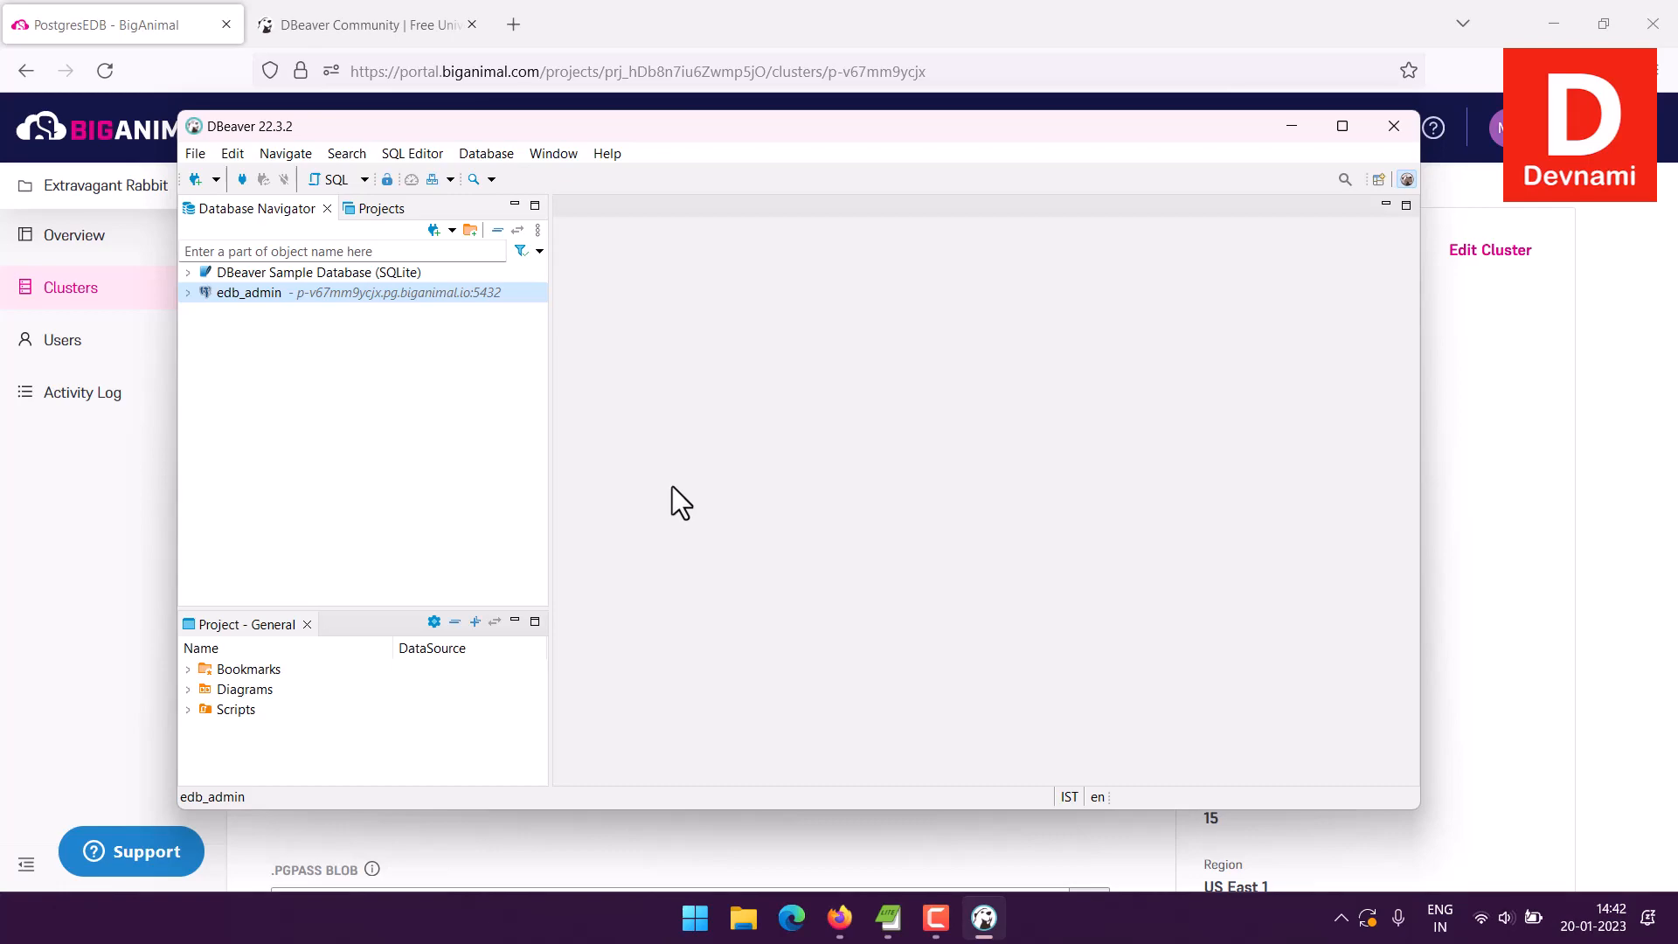
Minimize the browser, reposition the DBeaver window, and connect to edb_admin by expanding it in the database tree.
click(1553, 23)
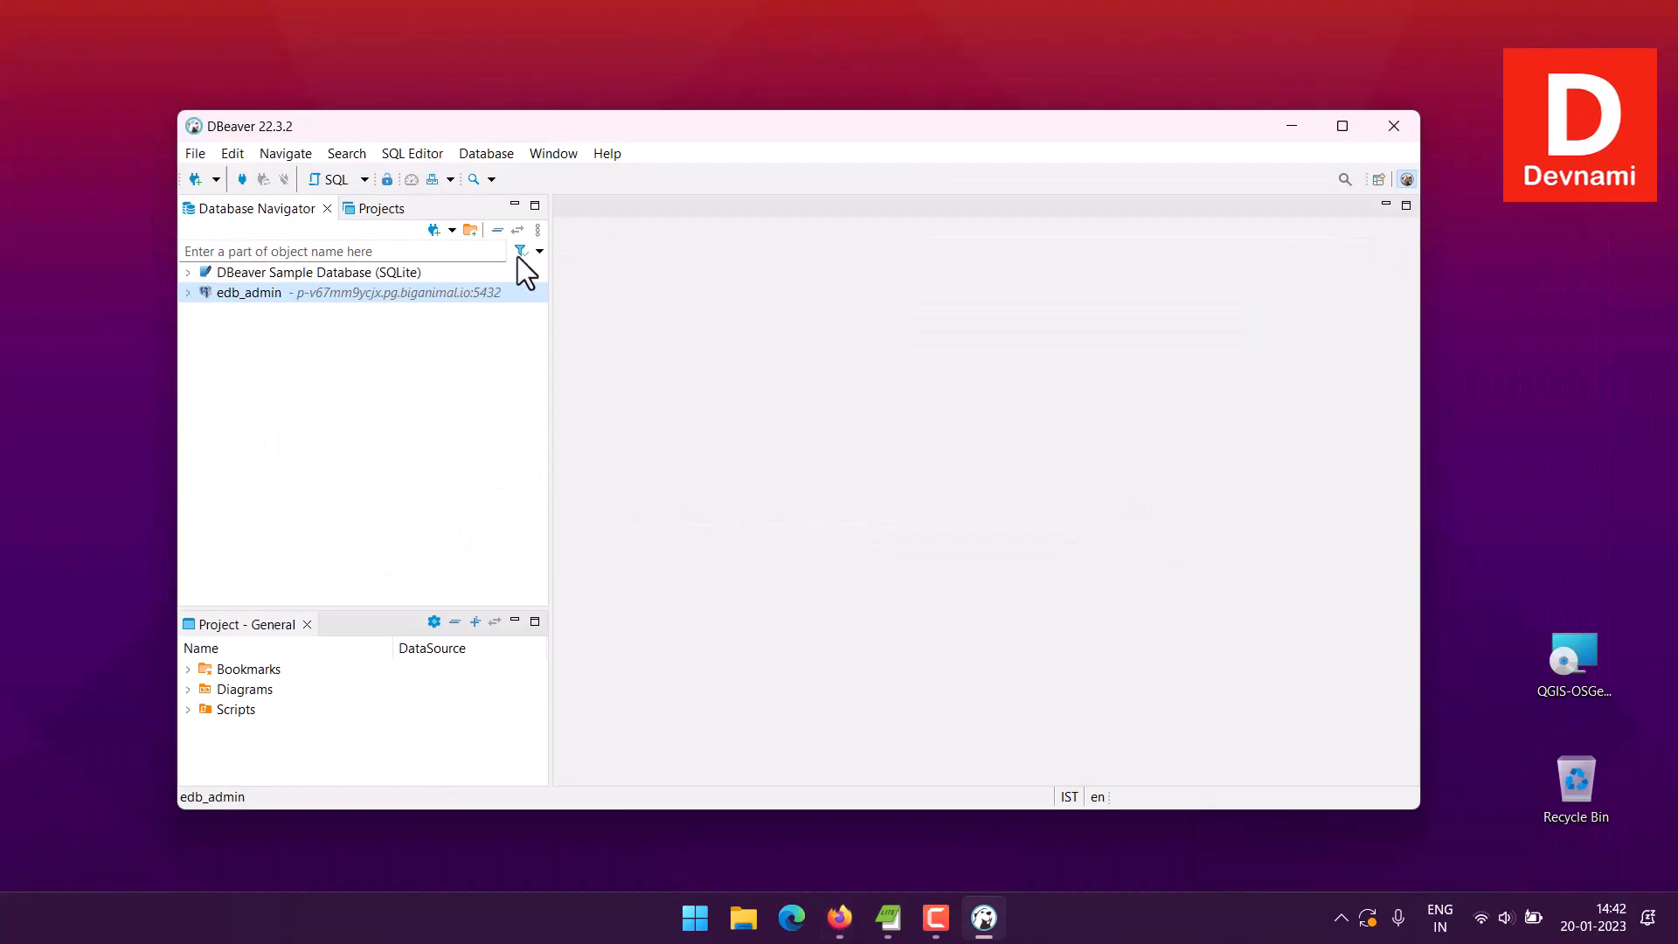
drag(538, 131, 444, 90)
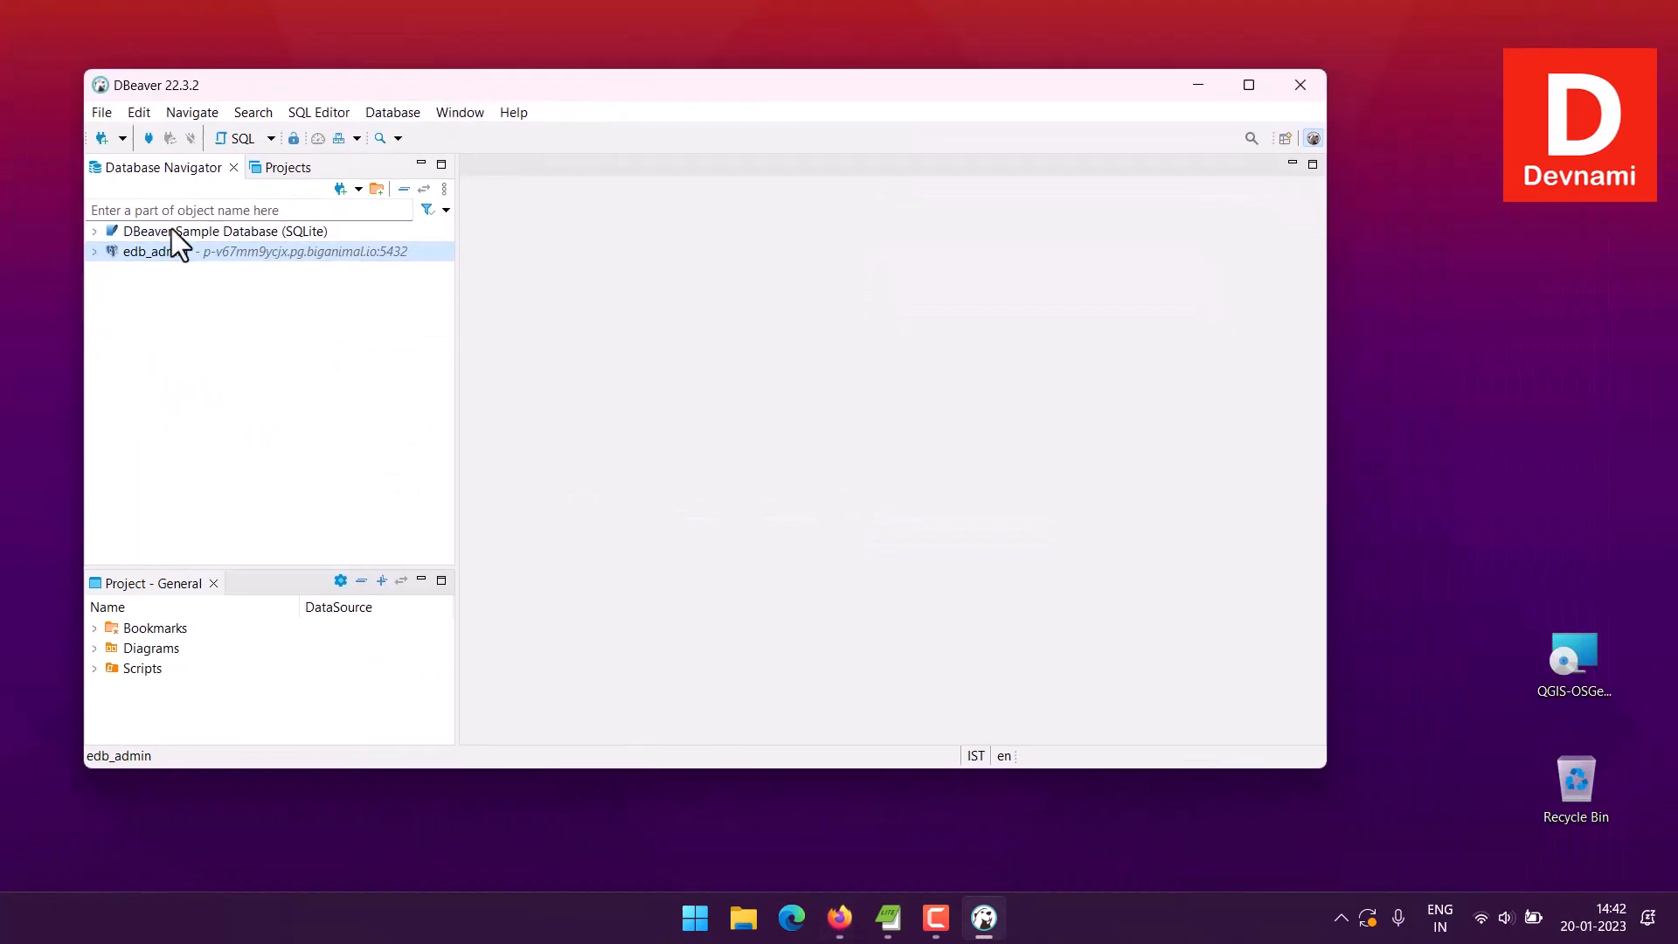
click(94, 252)
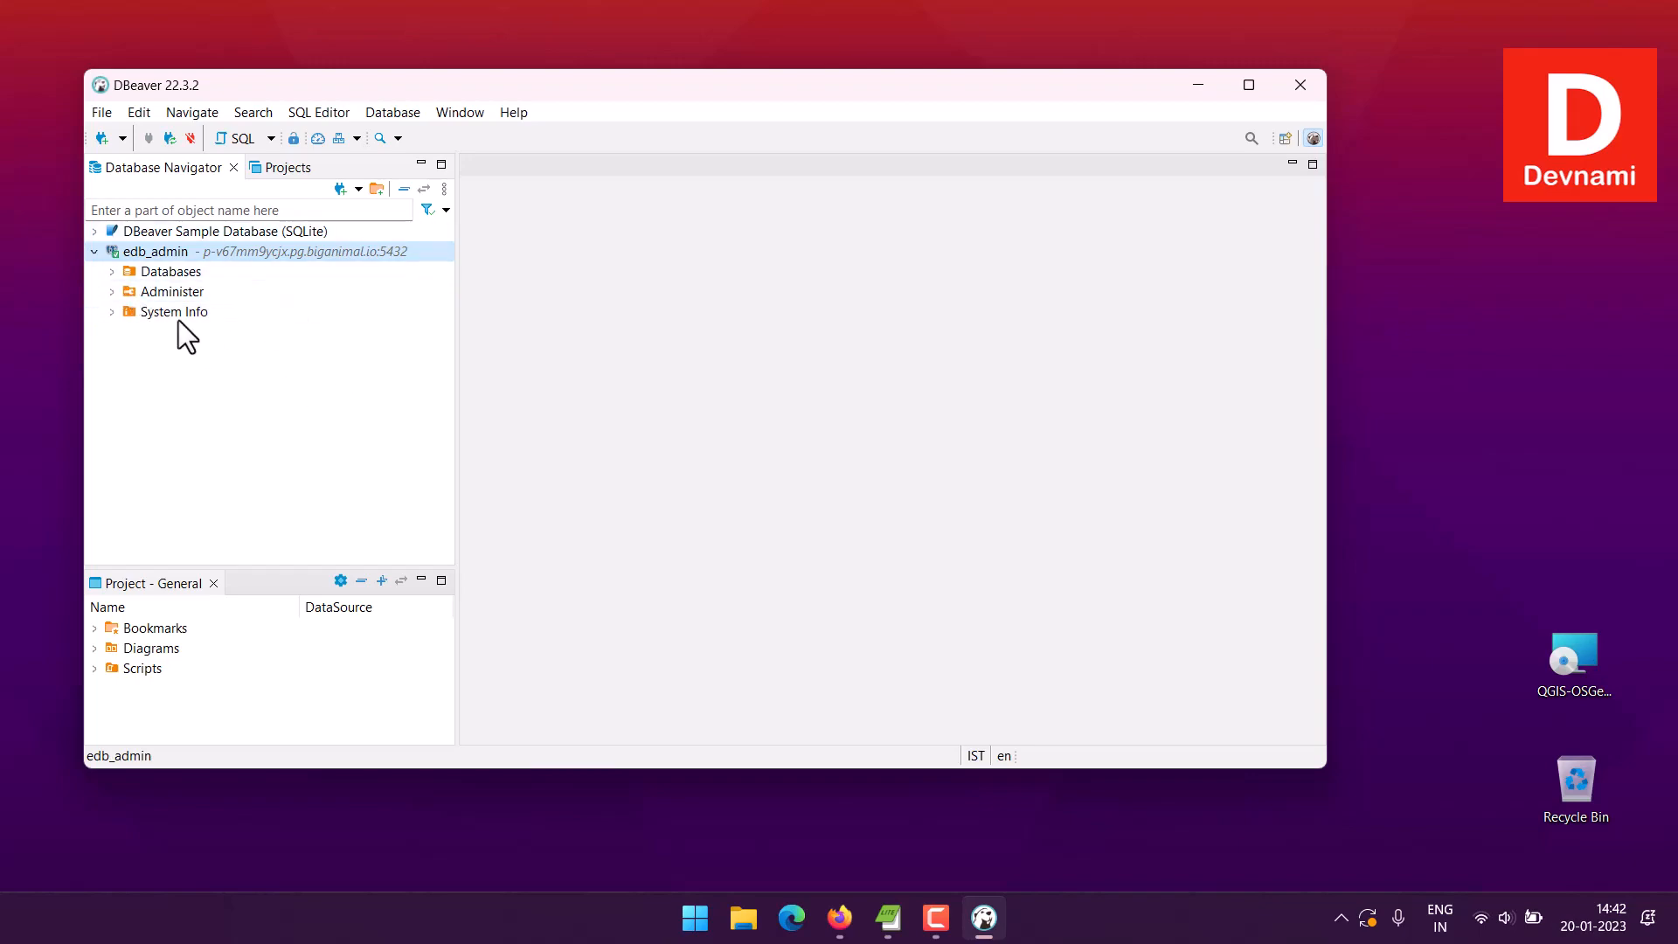
Switch back to the PostgresEDB connection page in the browser and clear the text selection.
click(840, 900)
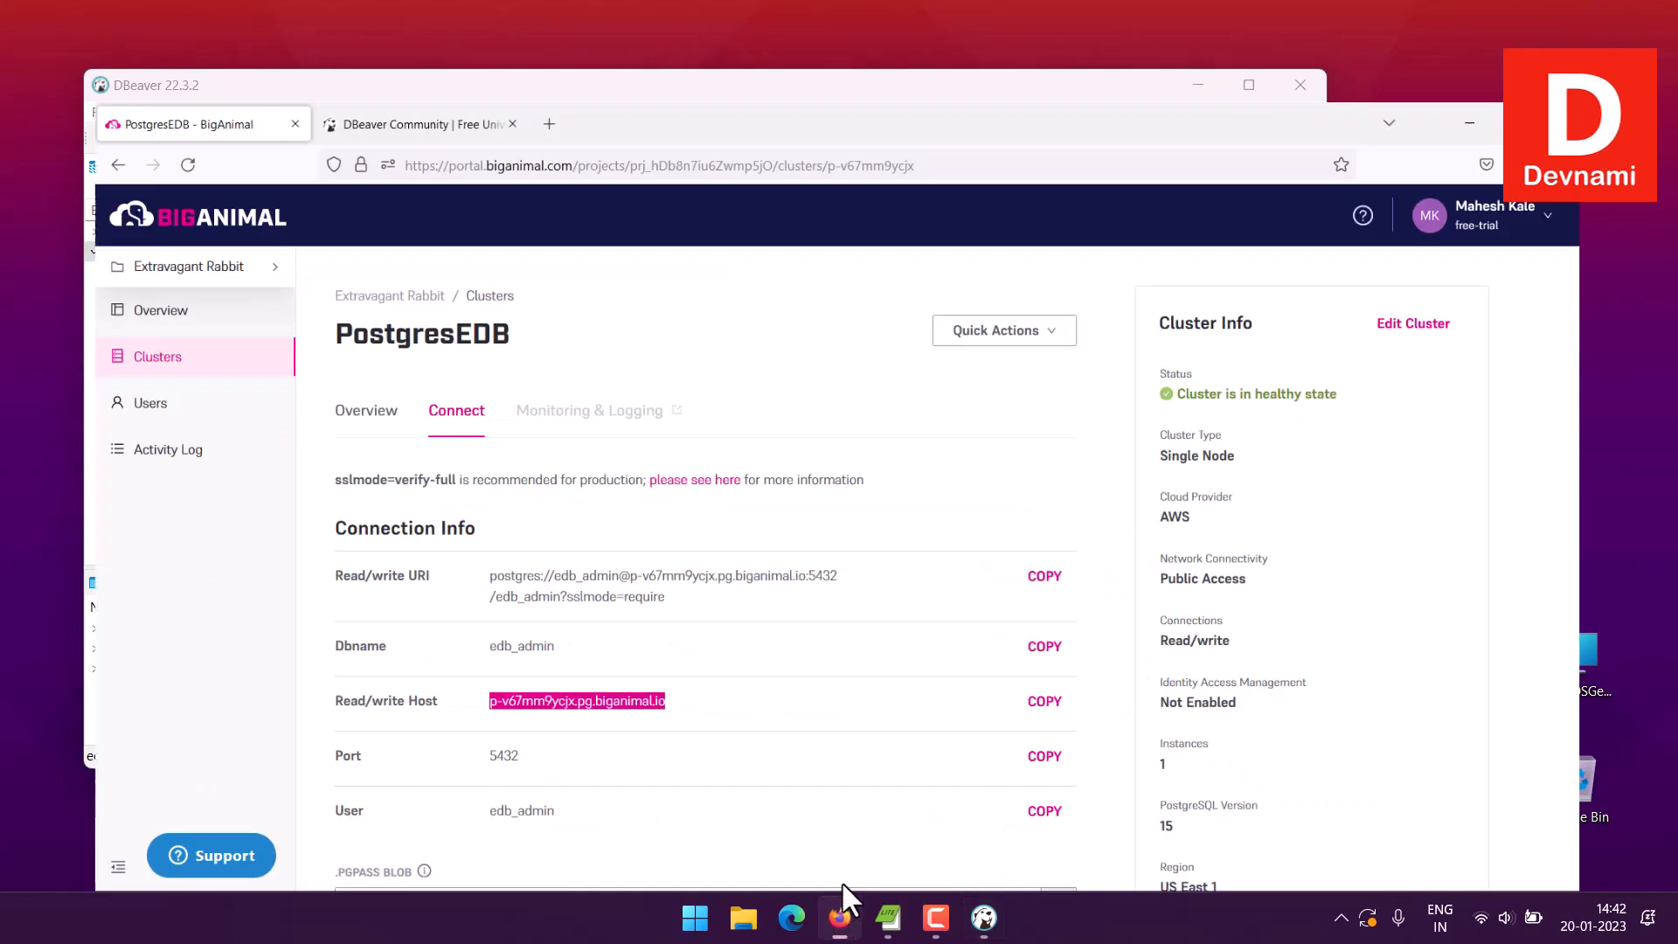
click(941, 478)
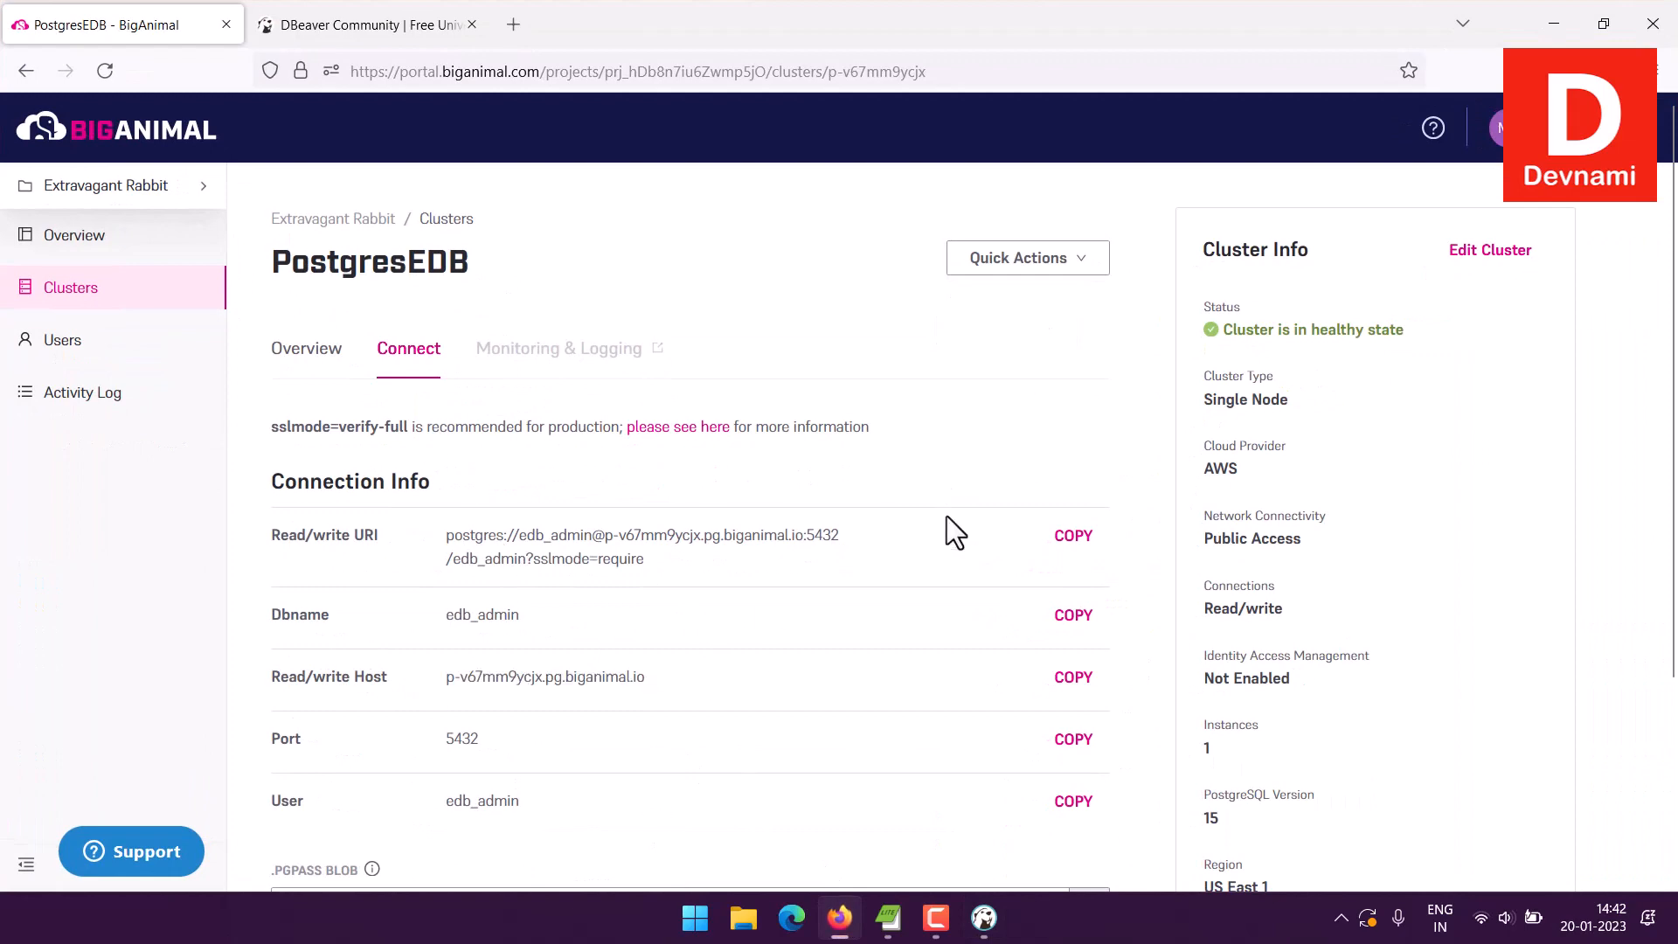
Minimize the browser to return to DBeaver and expand the Databases folder under the edb_admin connection.
click(841, 913)
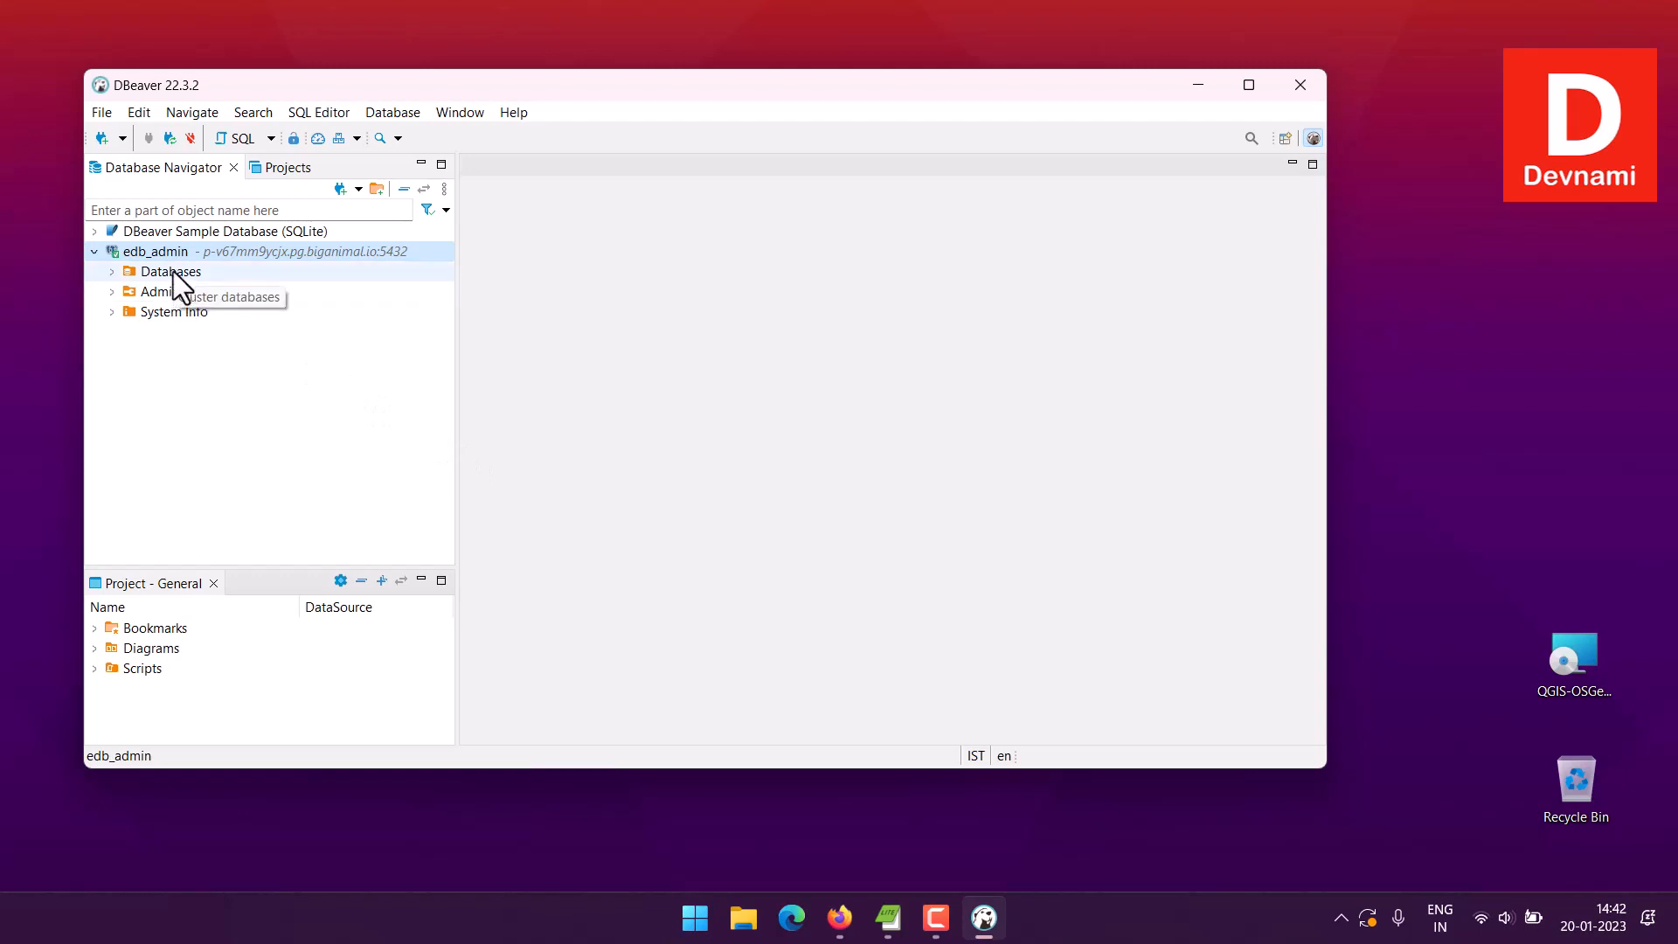
click(111, 271)
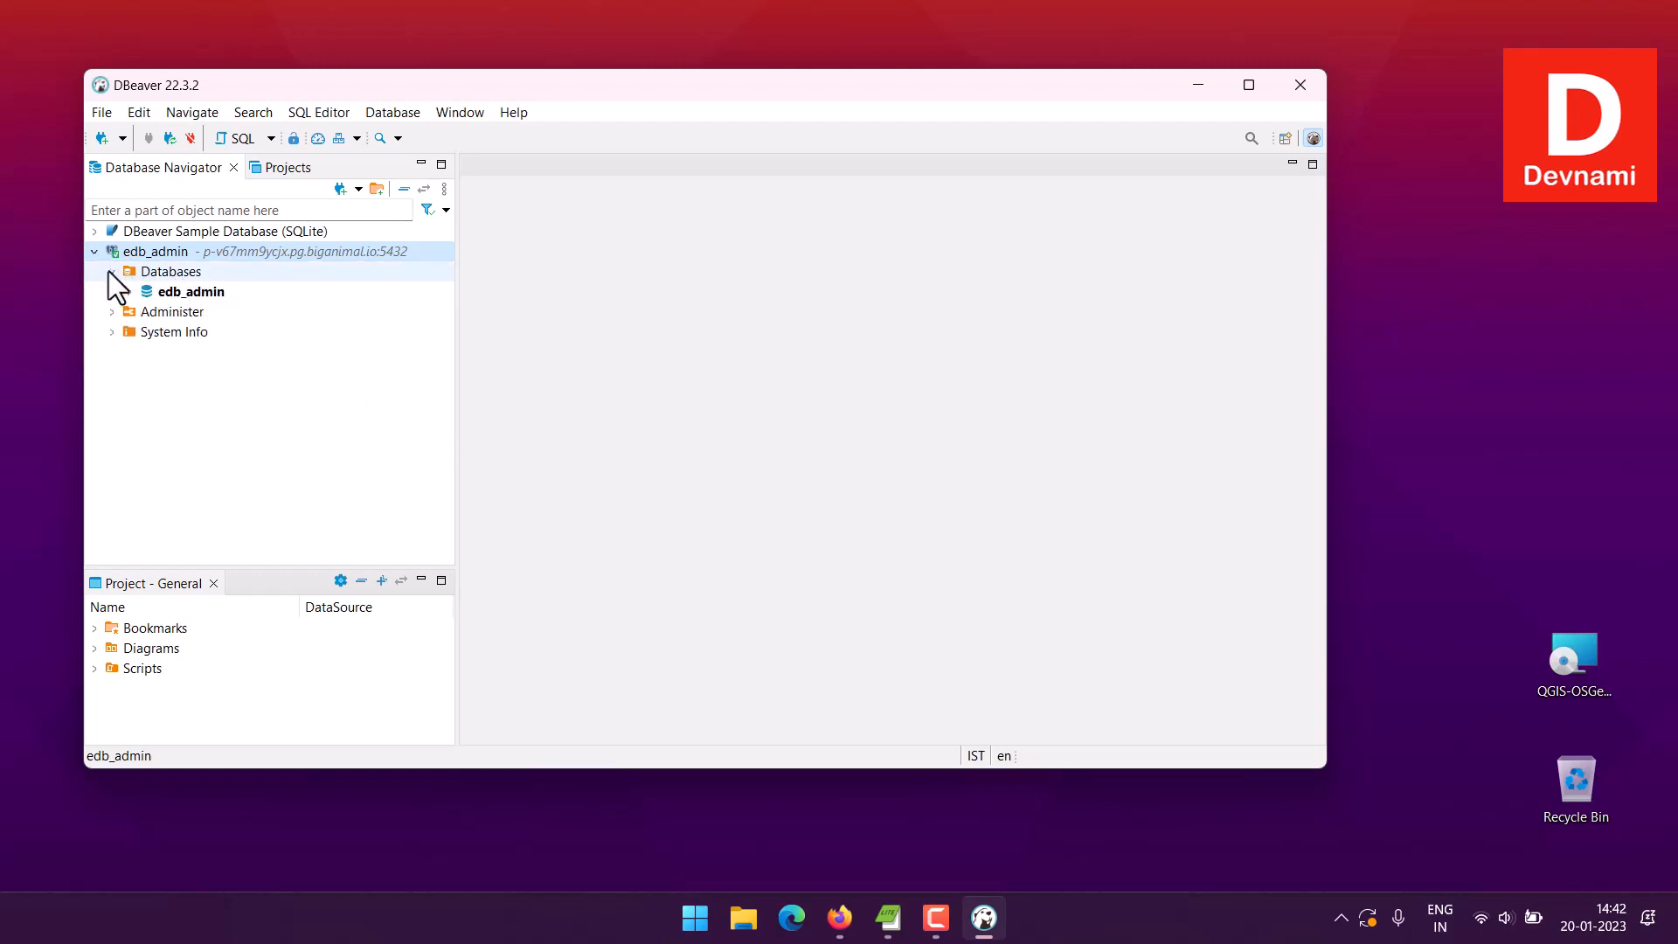
Try to create a database named company with owner edb_admin, encoding UTF8 and tablespace pg_default.
right_click(169, 274)
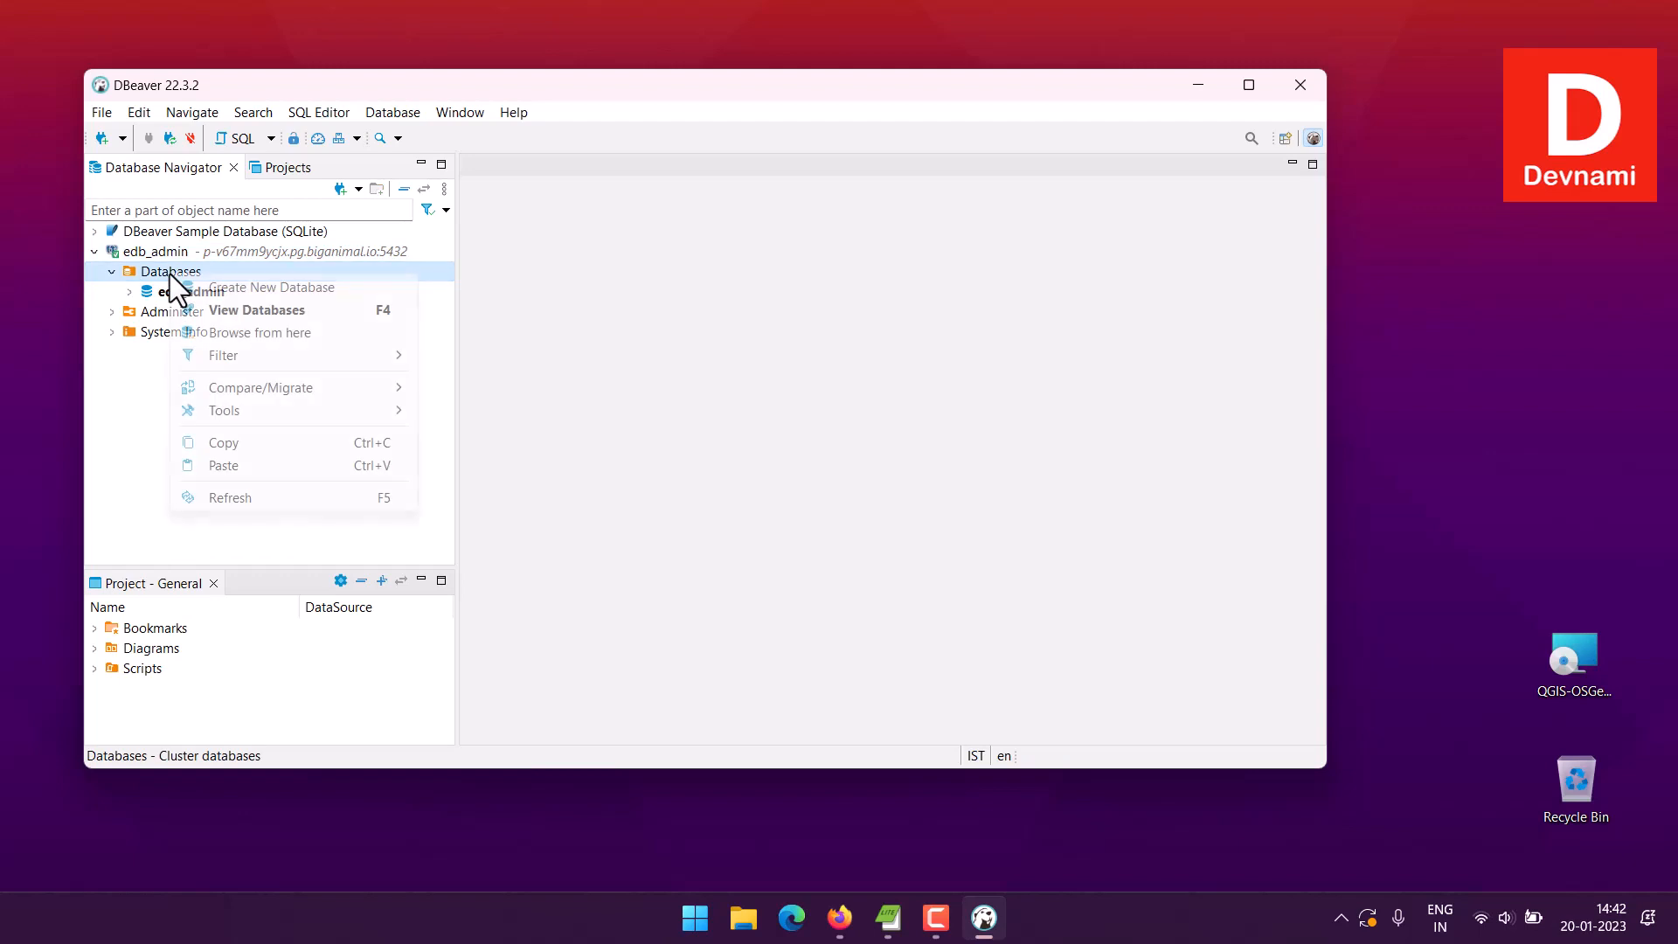
click(248, 286)
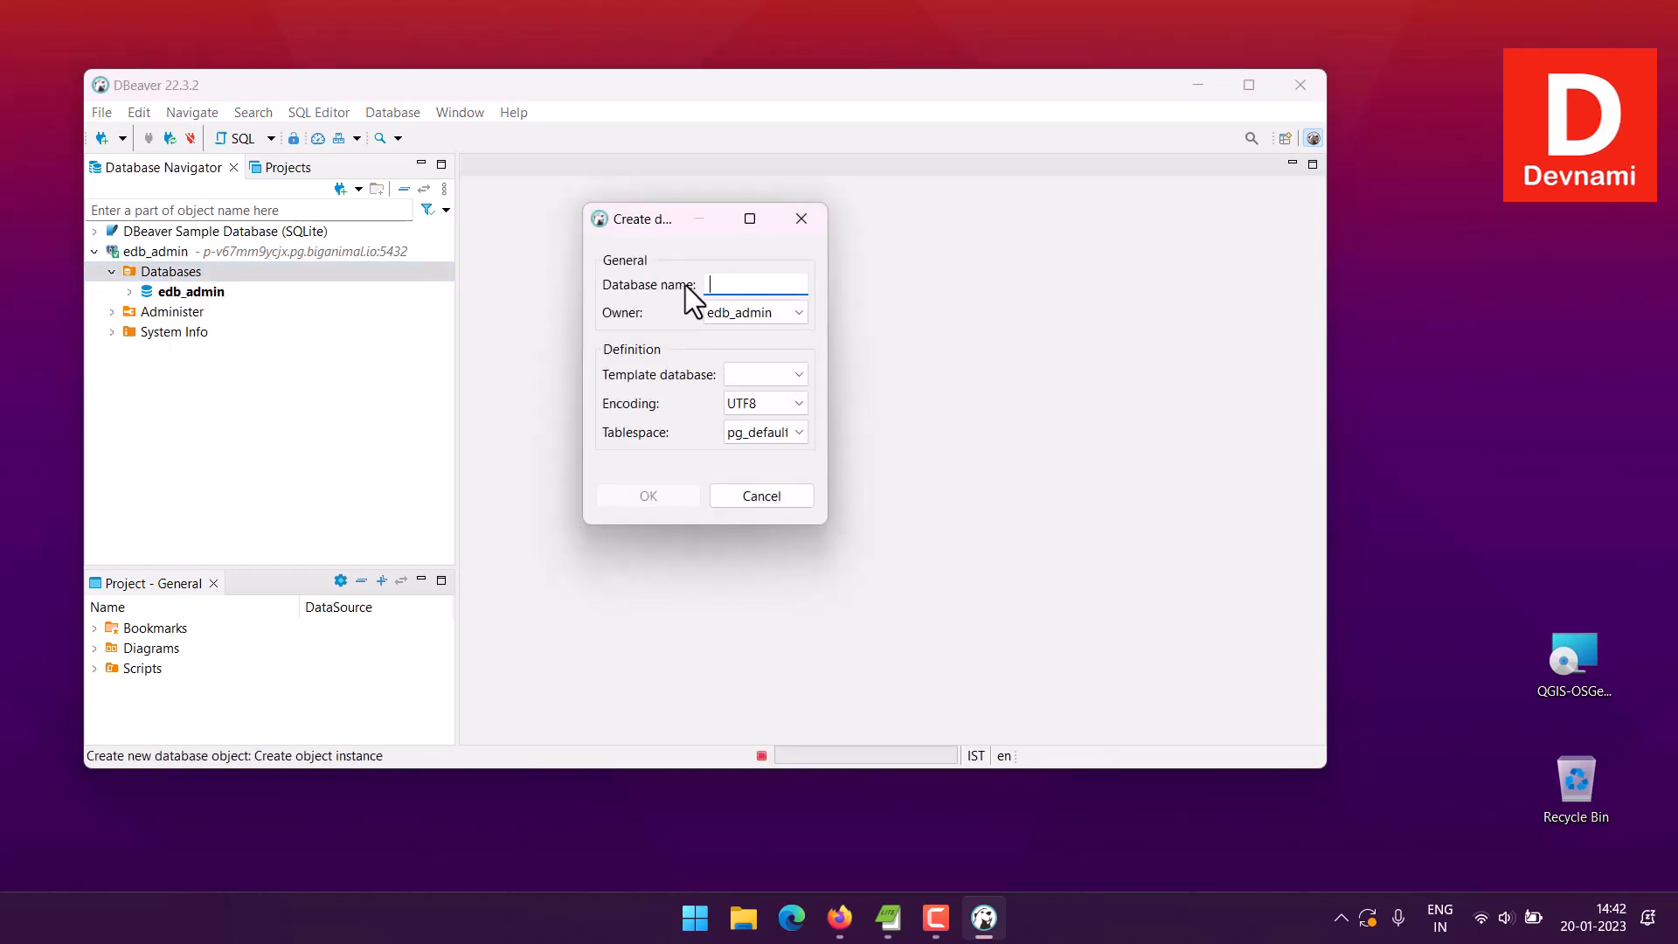
text(company)
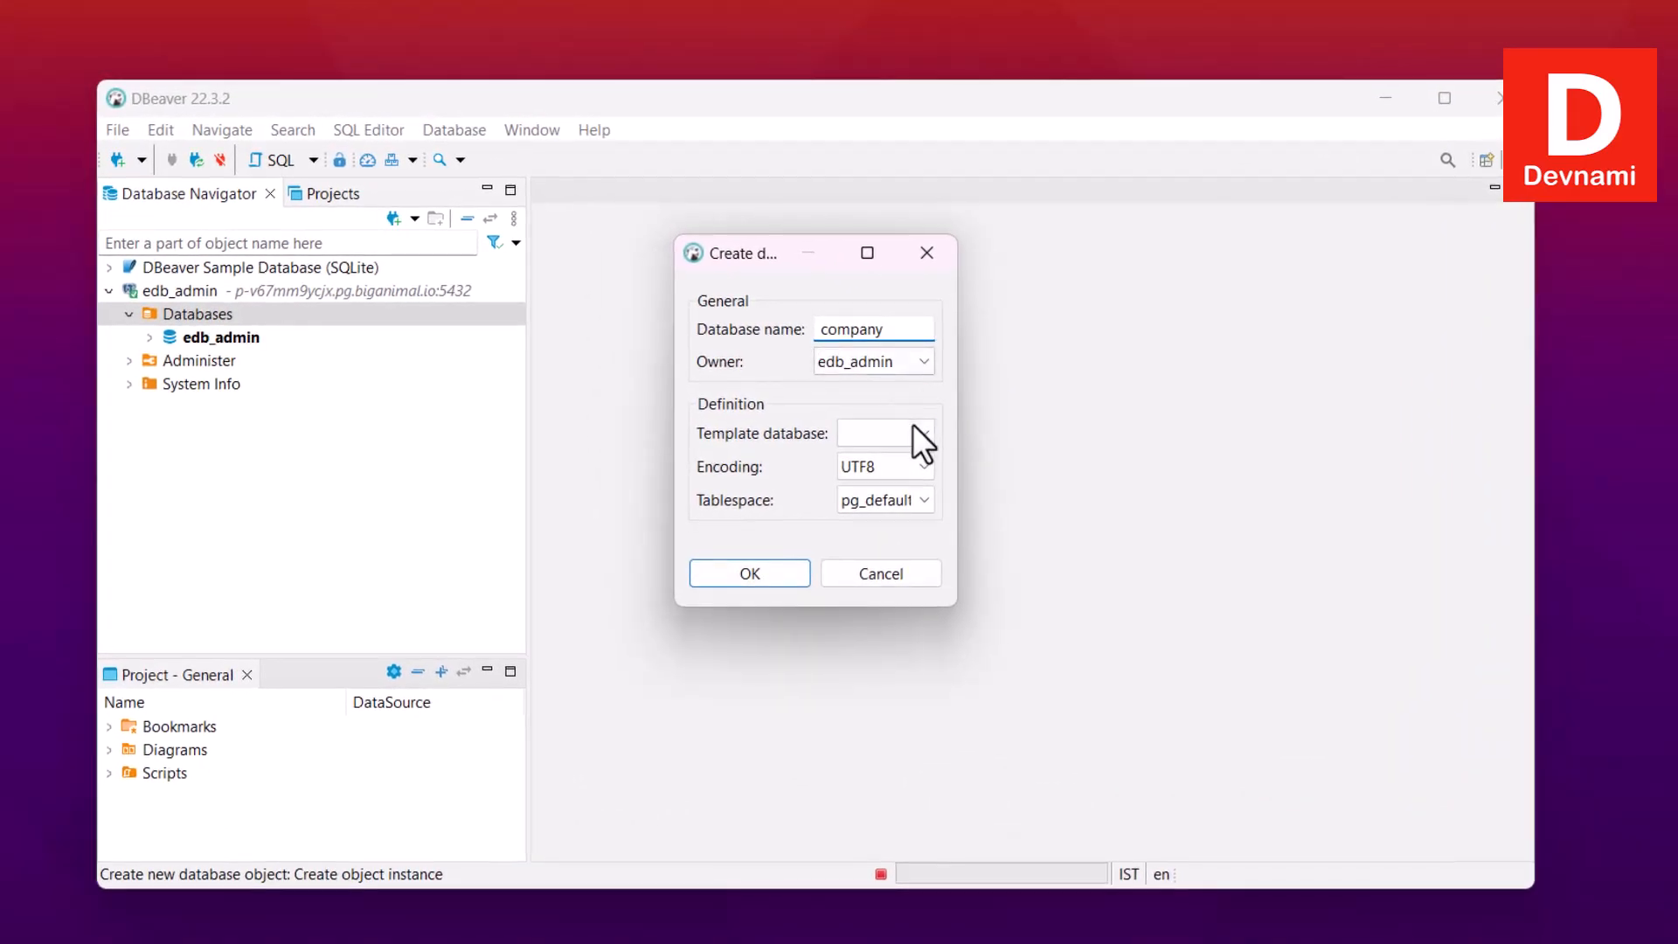
click(913, 429)
click(912, 430)
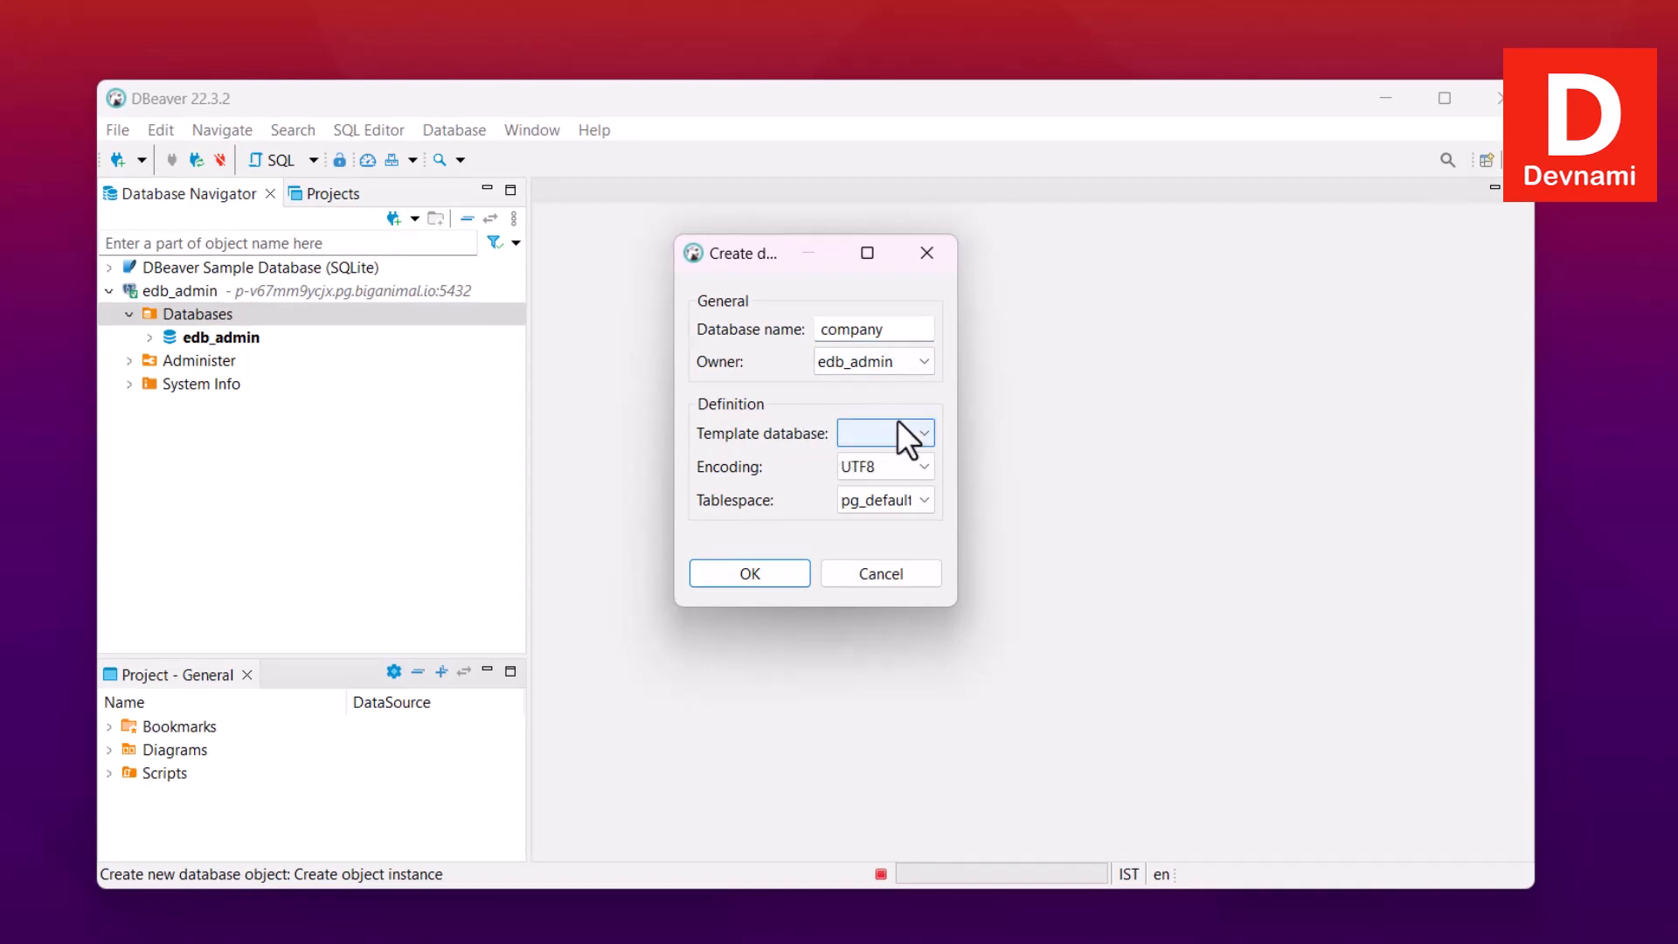
click(858, 359)
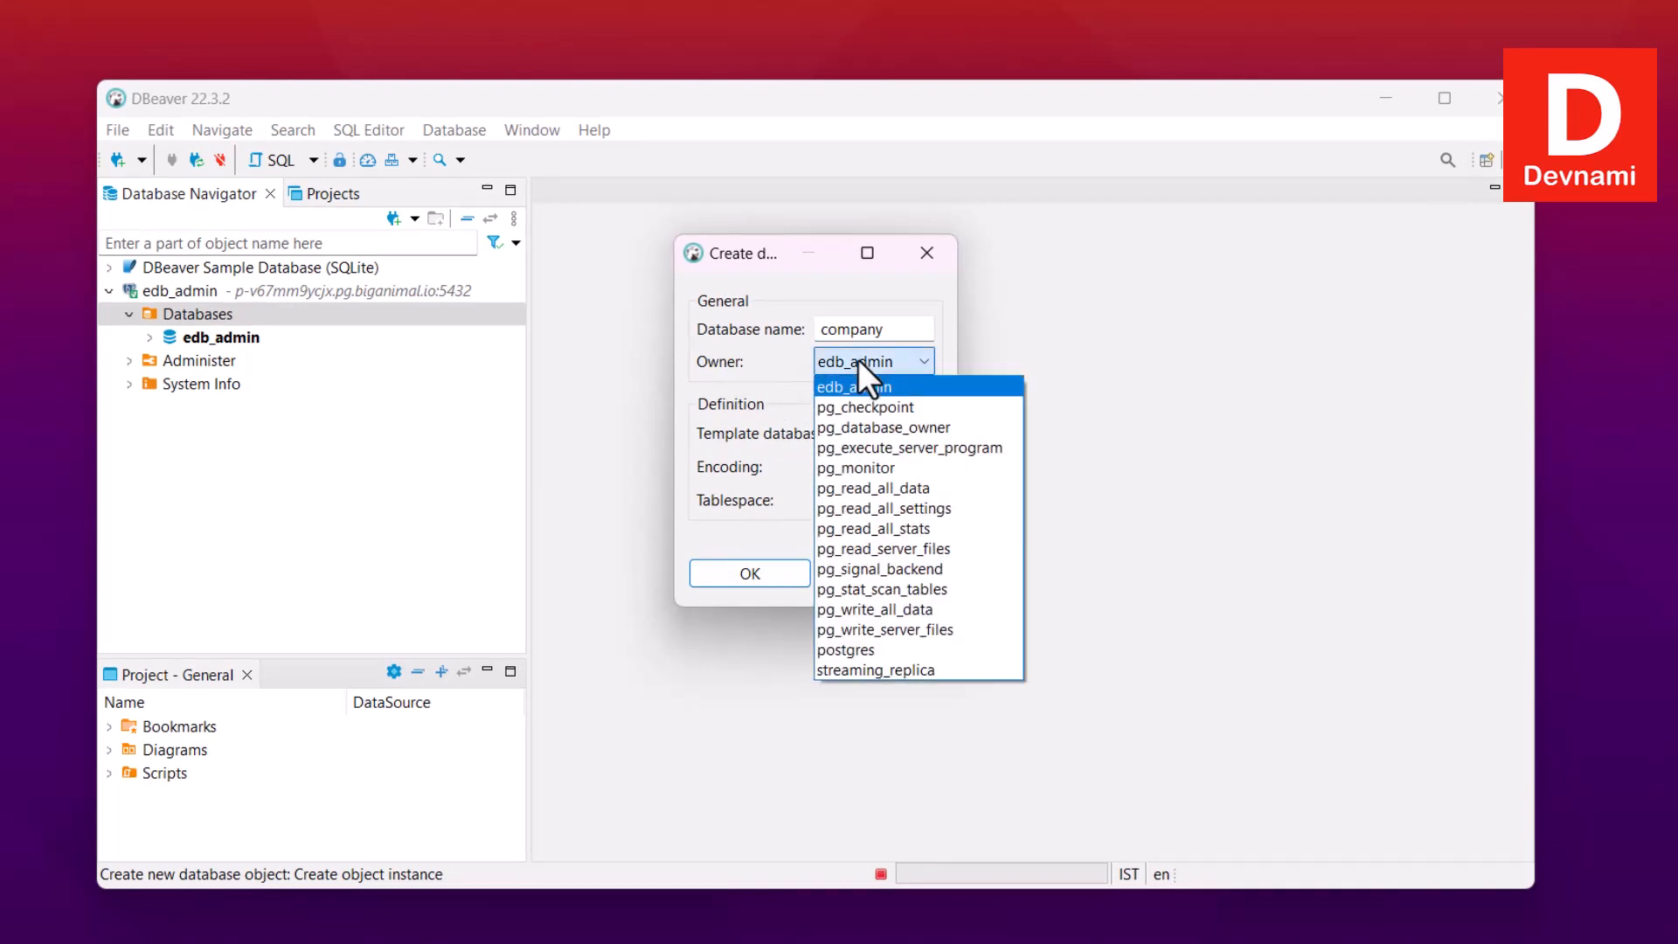
click(857, 360)
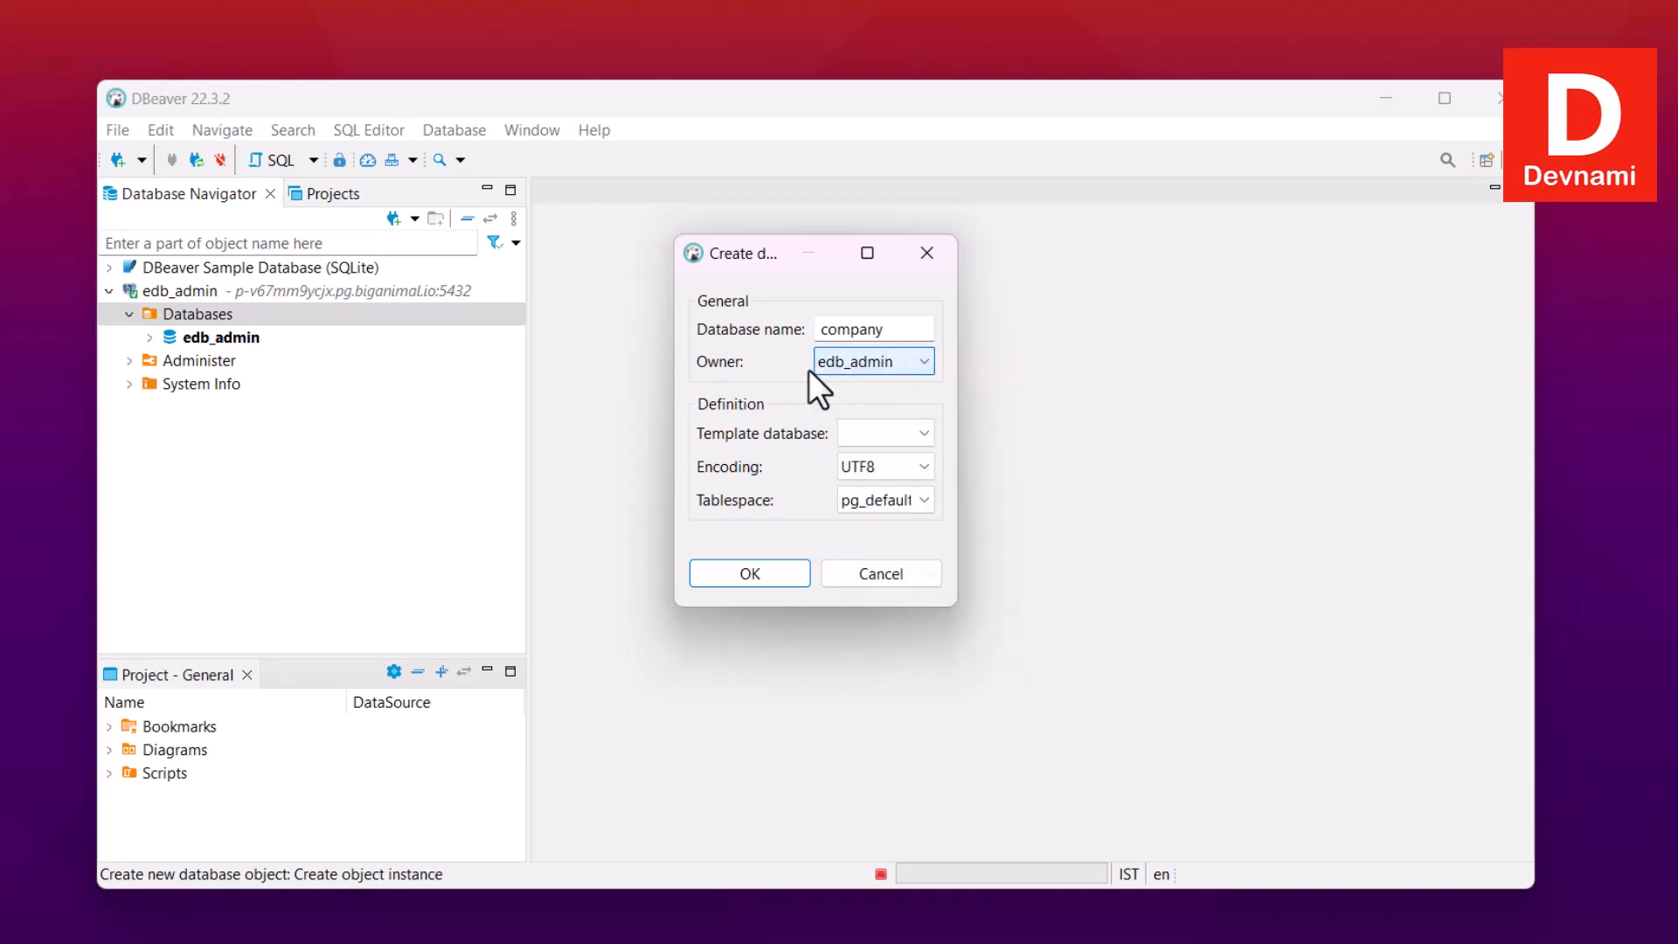
click(768, 575)
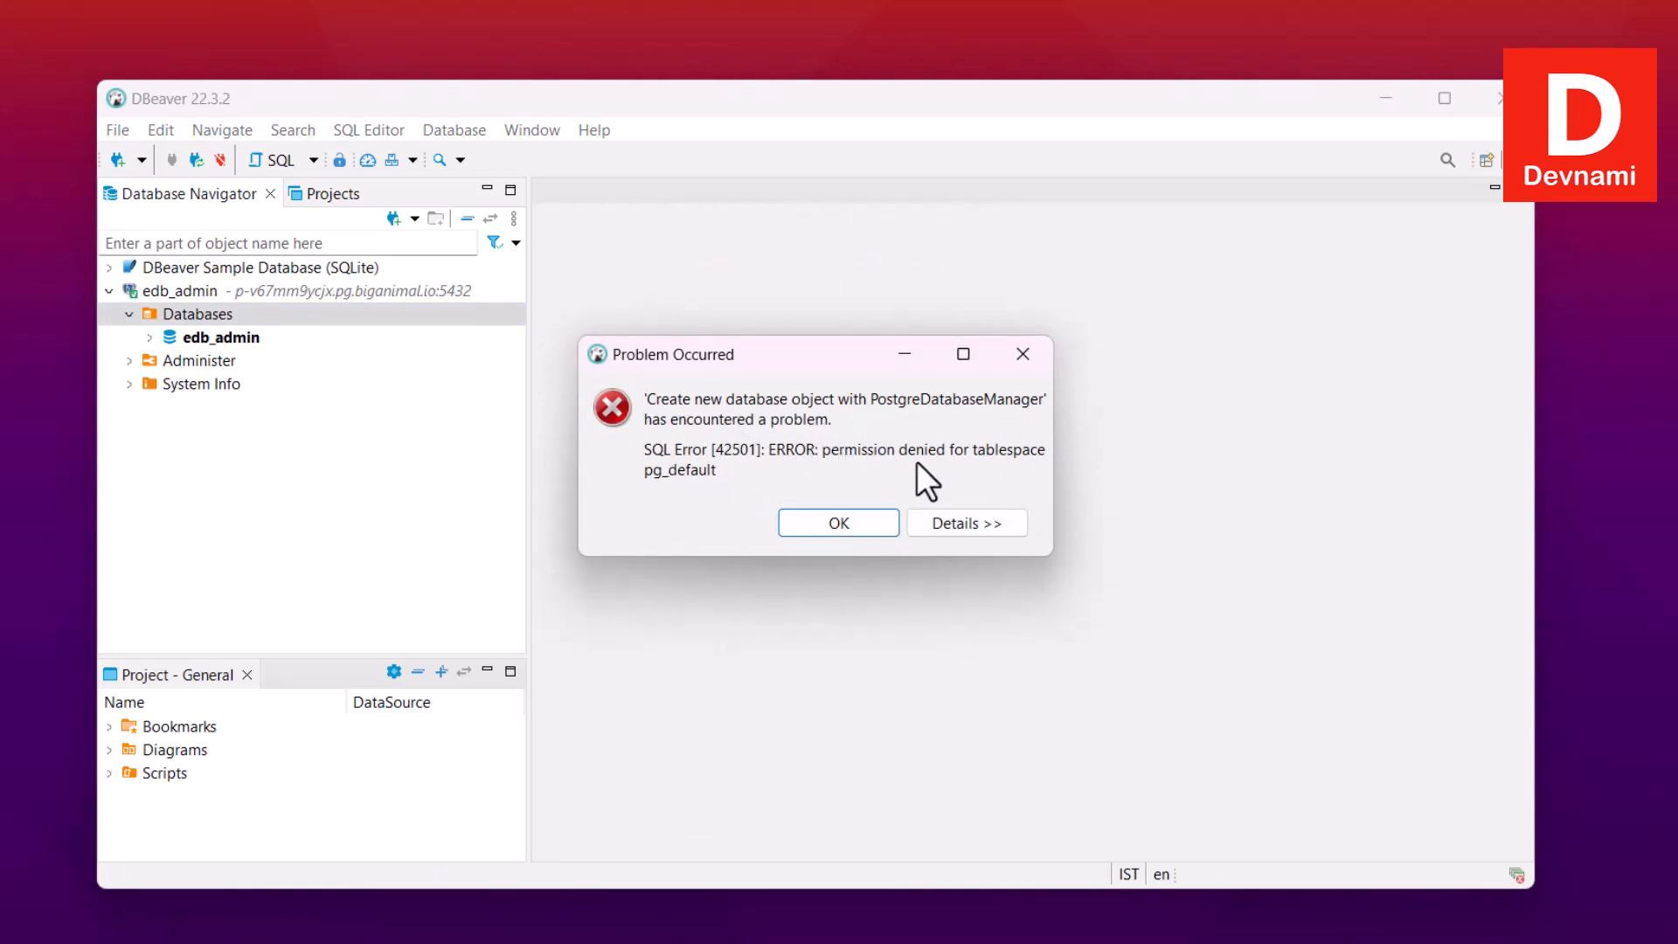
click(872, 527)
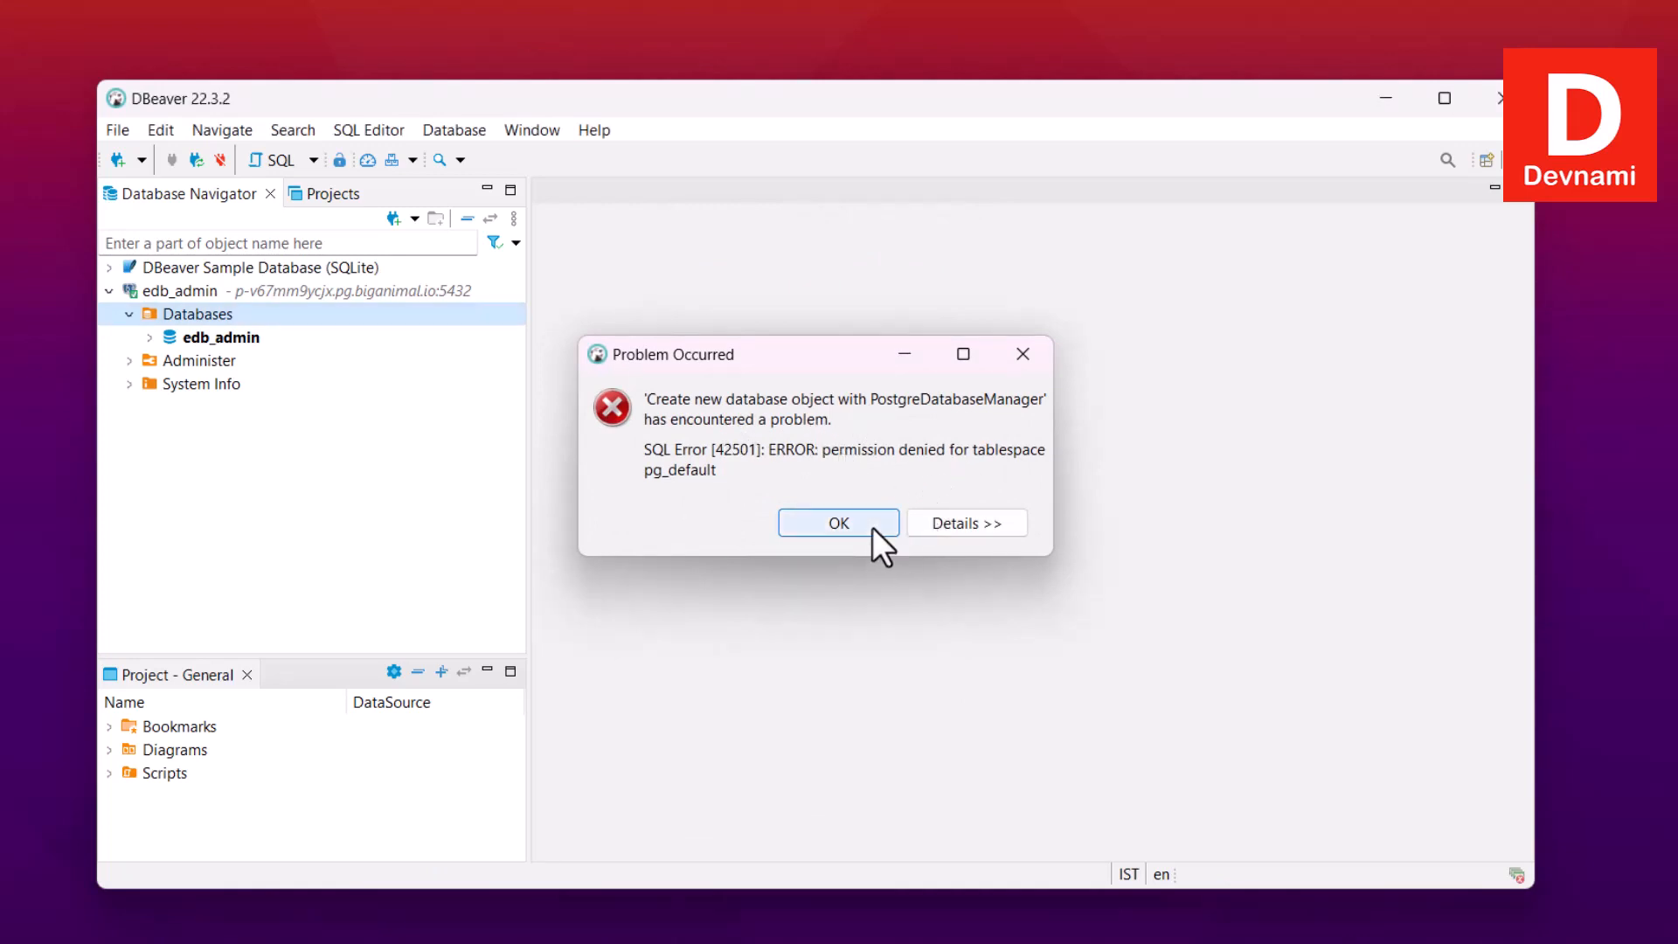
right_click(196, 316)
click(186, 335)
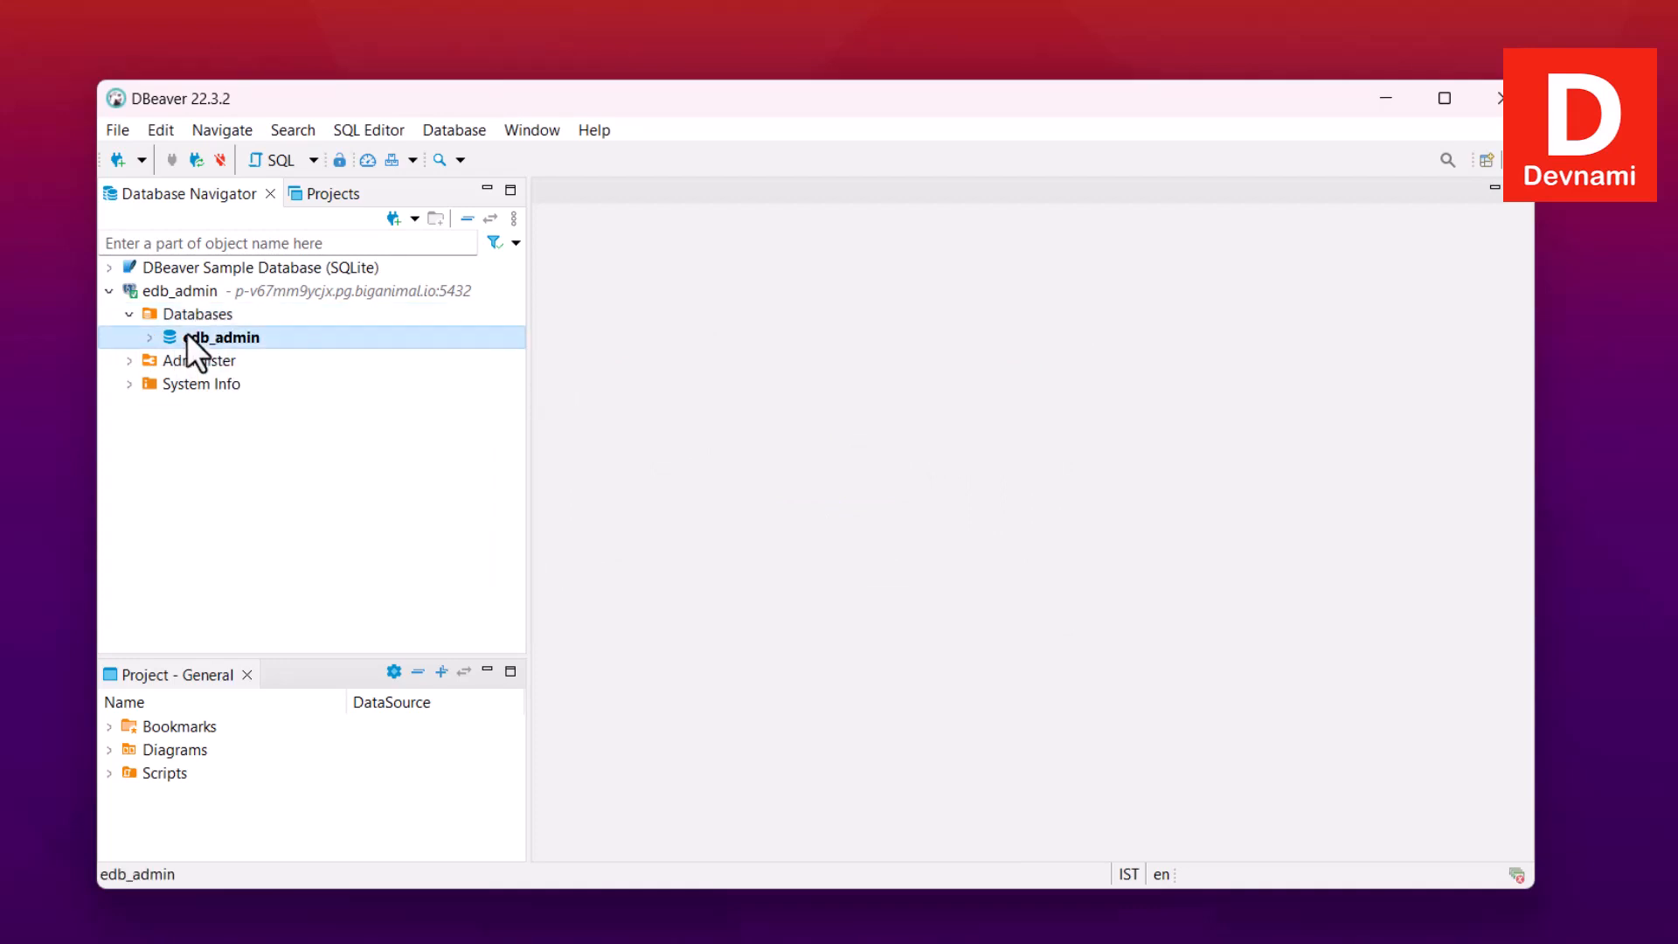
click(131, 360)
click(131, 360)
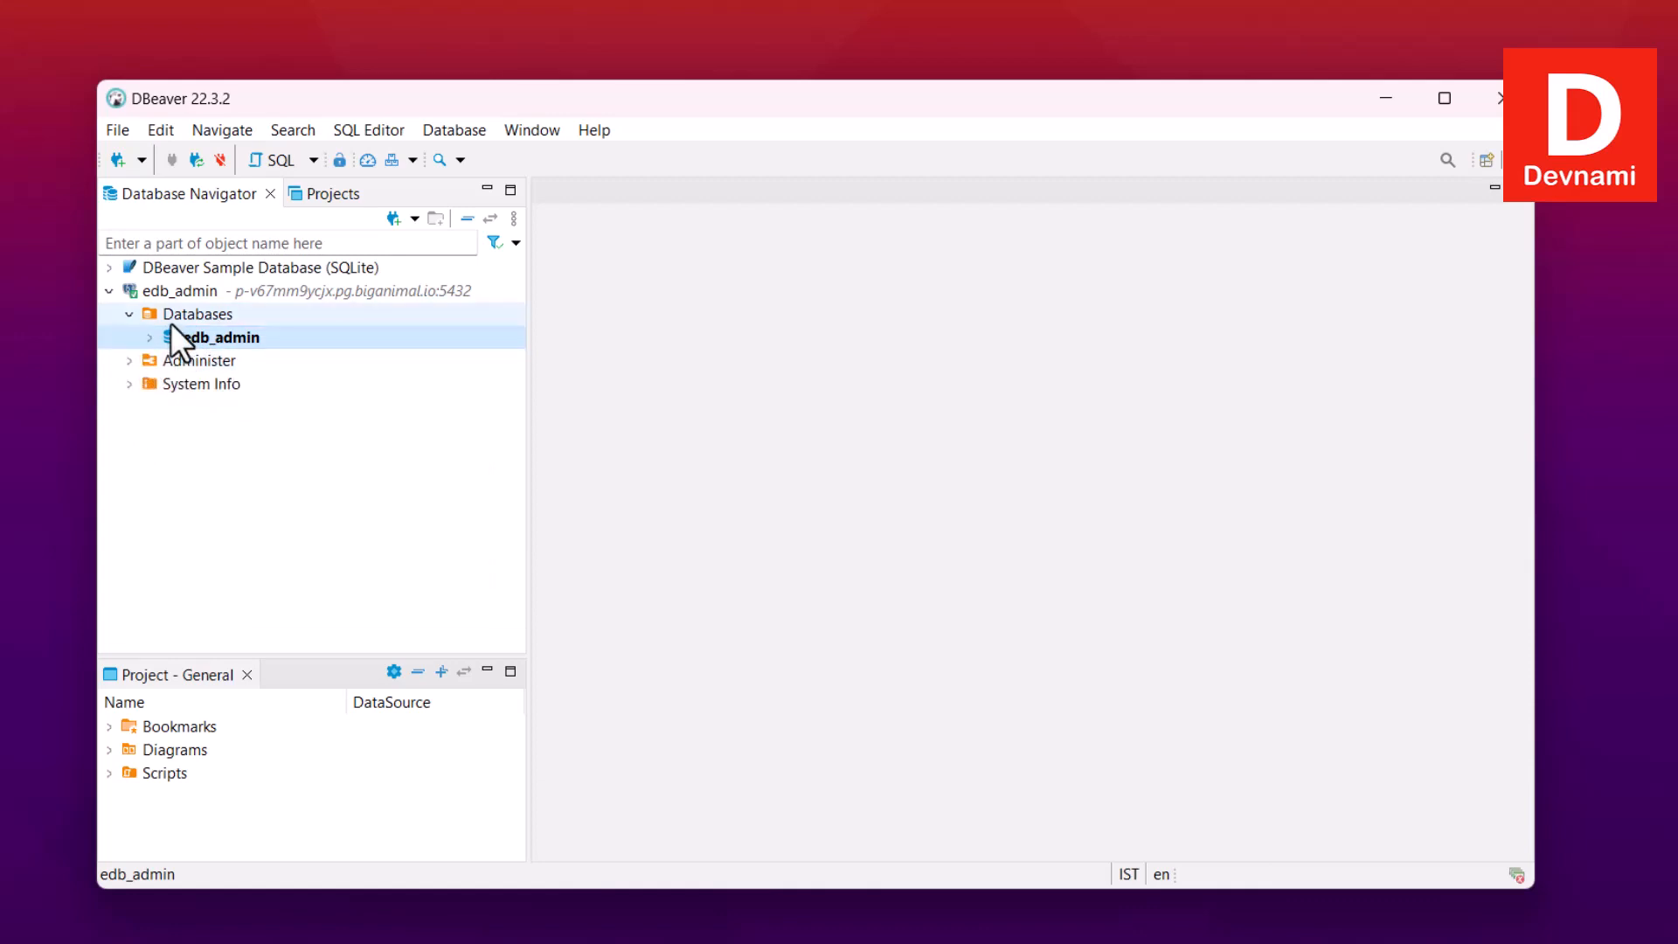
Create a database named company under Databases with owner edb_admin, encoding UTF8 and the Default tablespace.
right_click(186, 314)
click(224, 331)
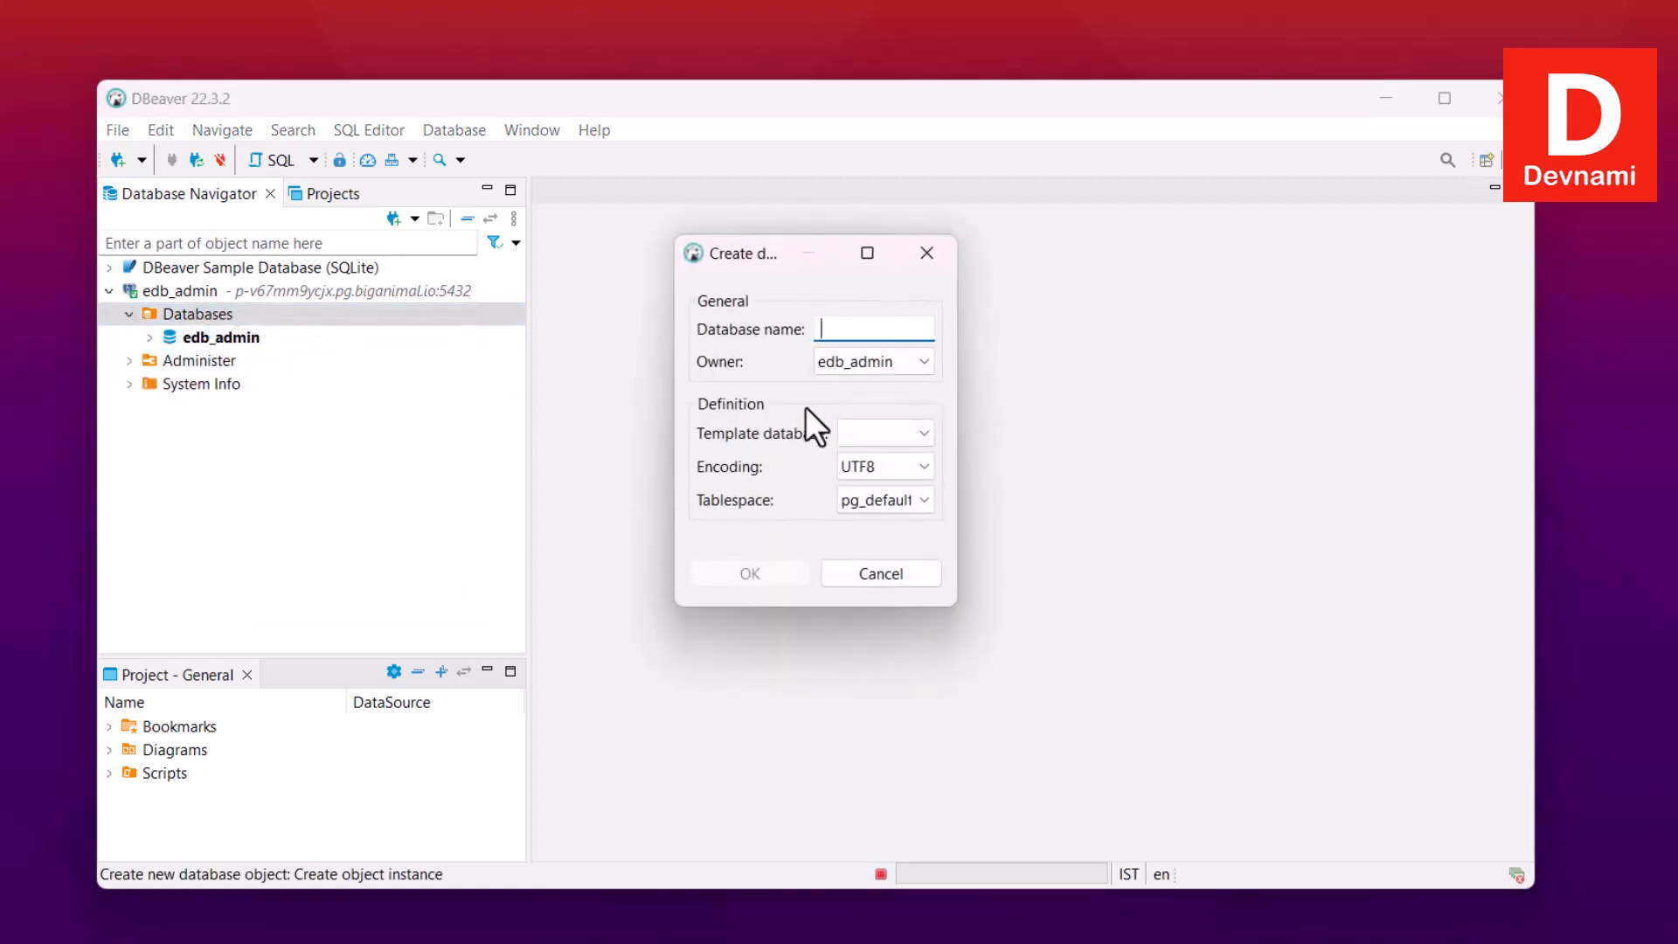
click(855, 364)
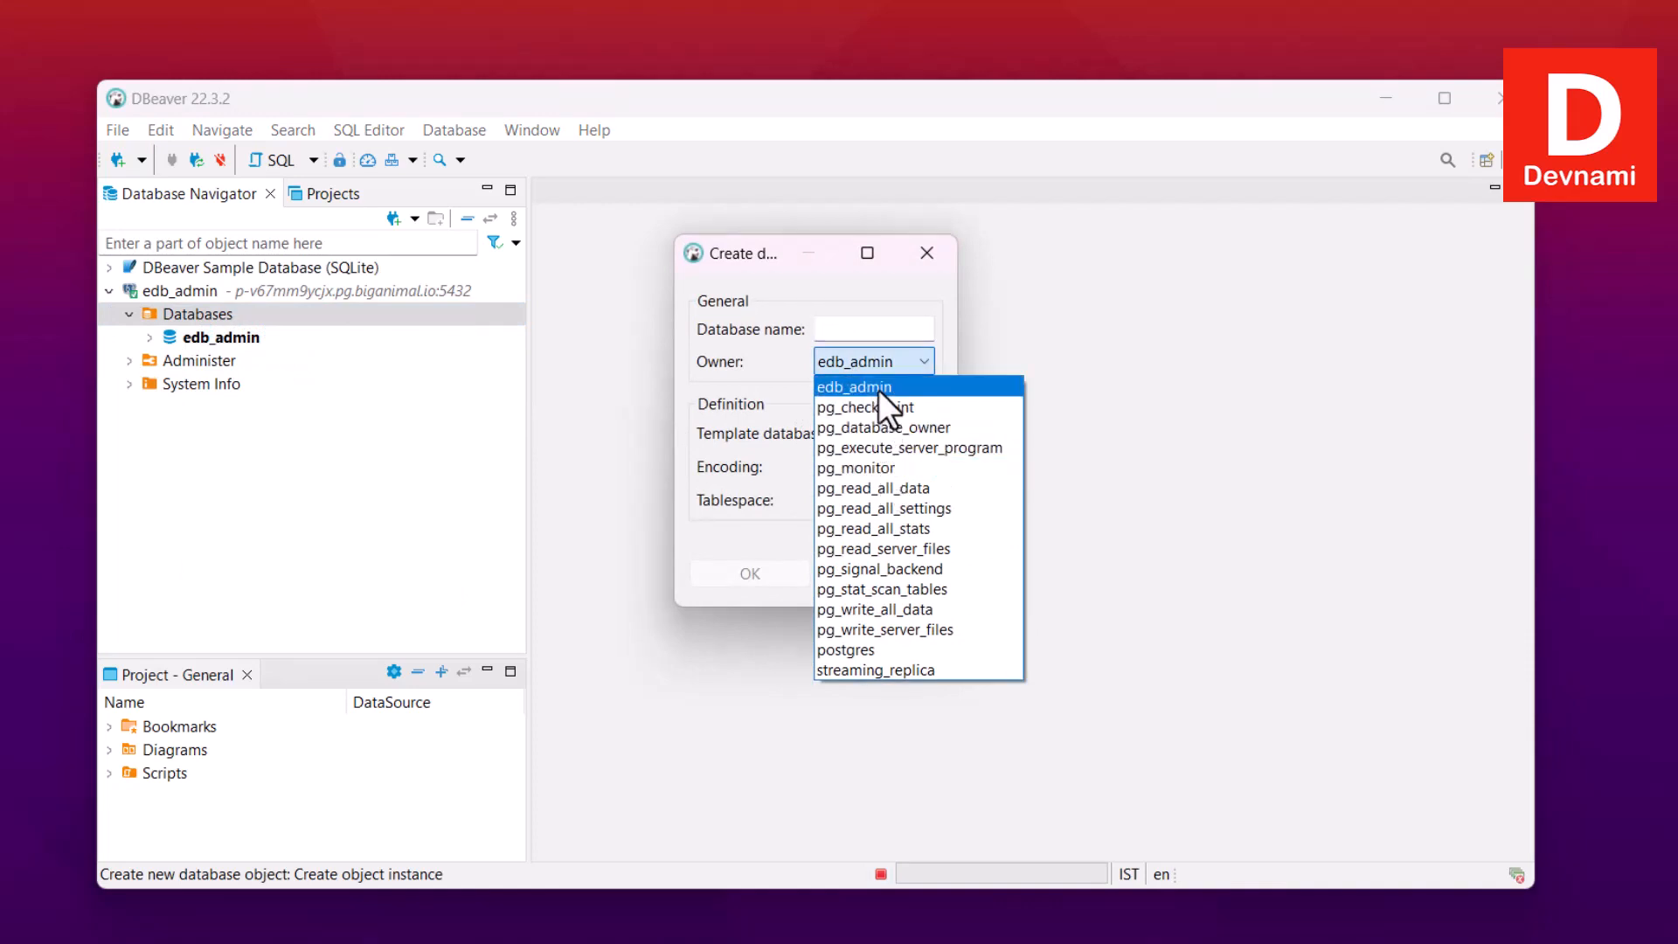
click(895, 652)
click(847, 332)
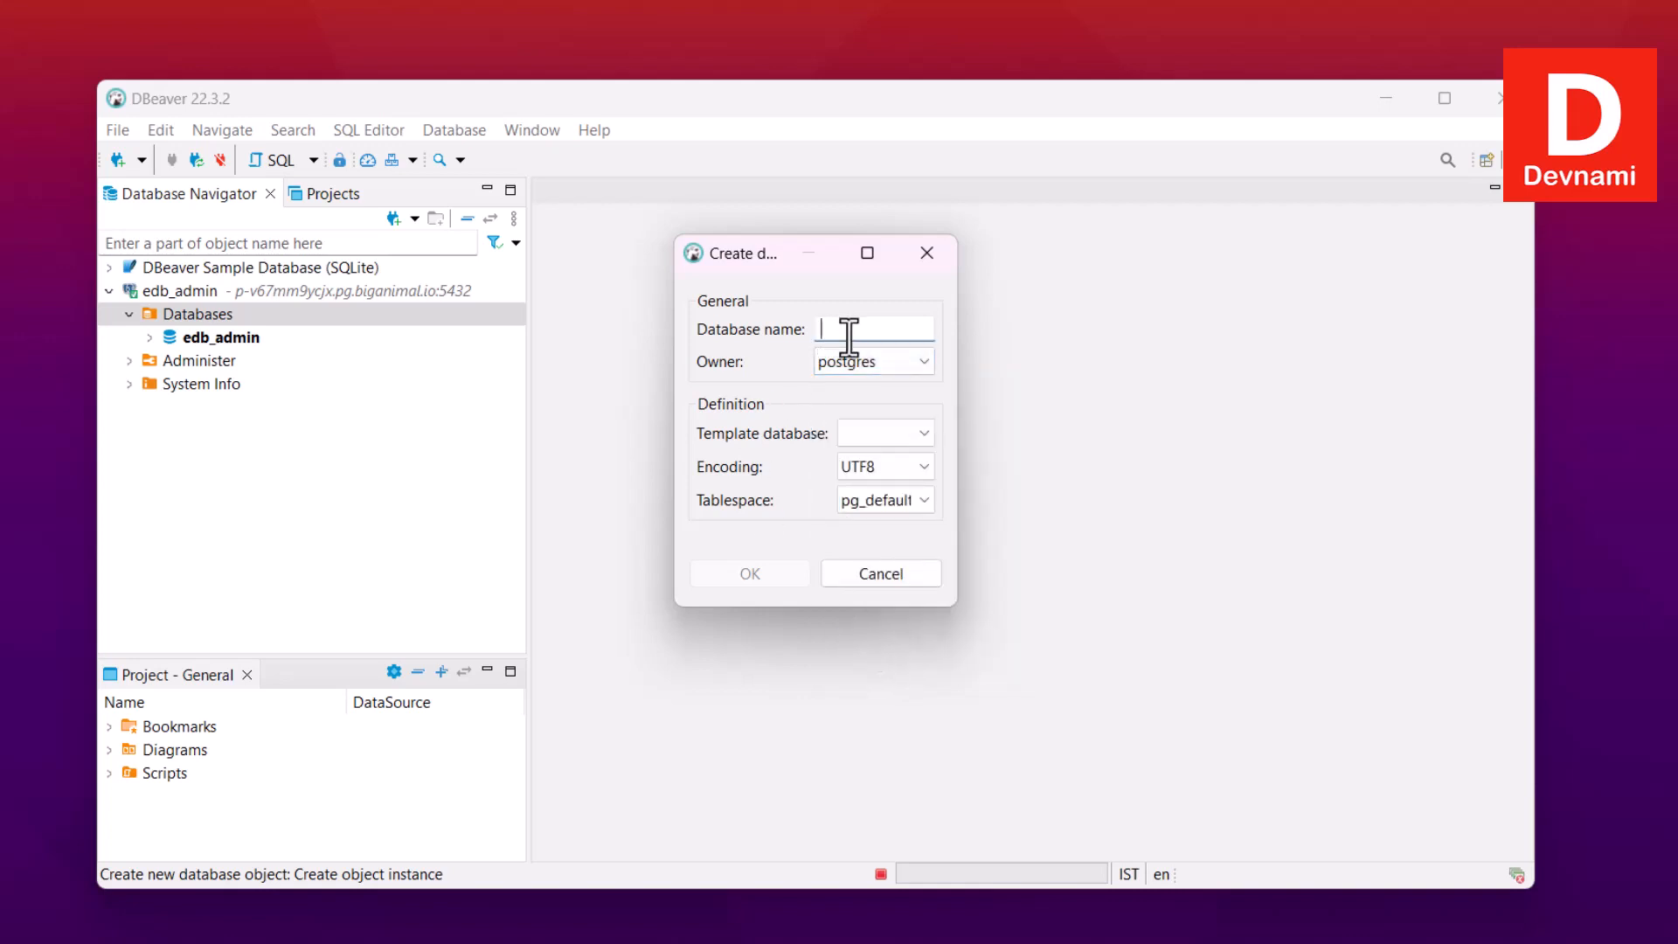
text(company)
click(865, 499)
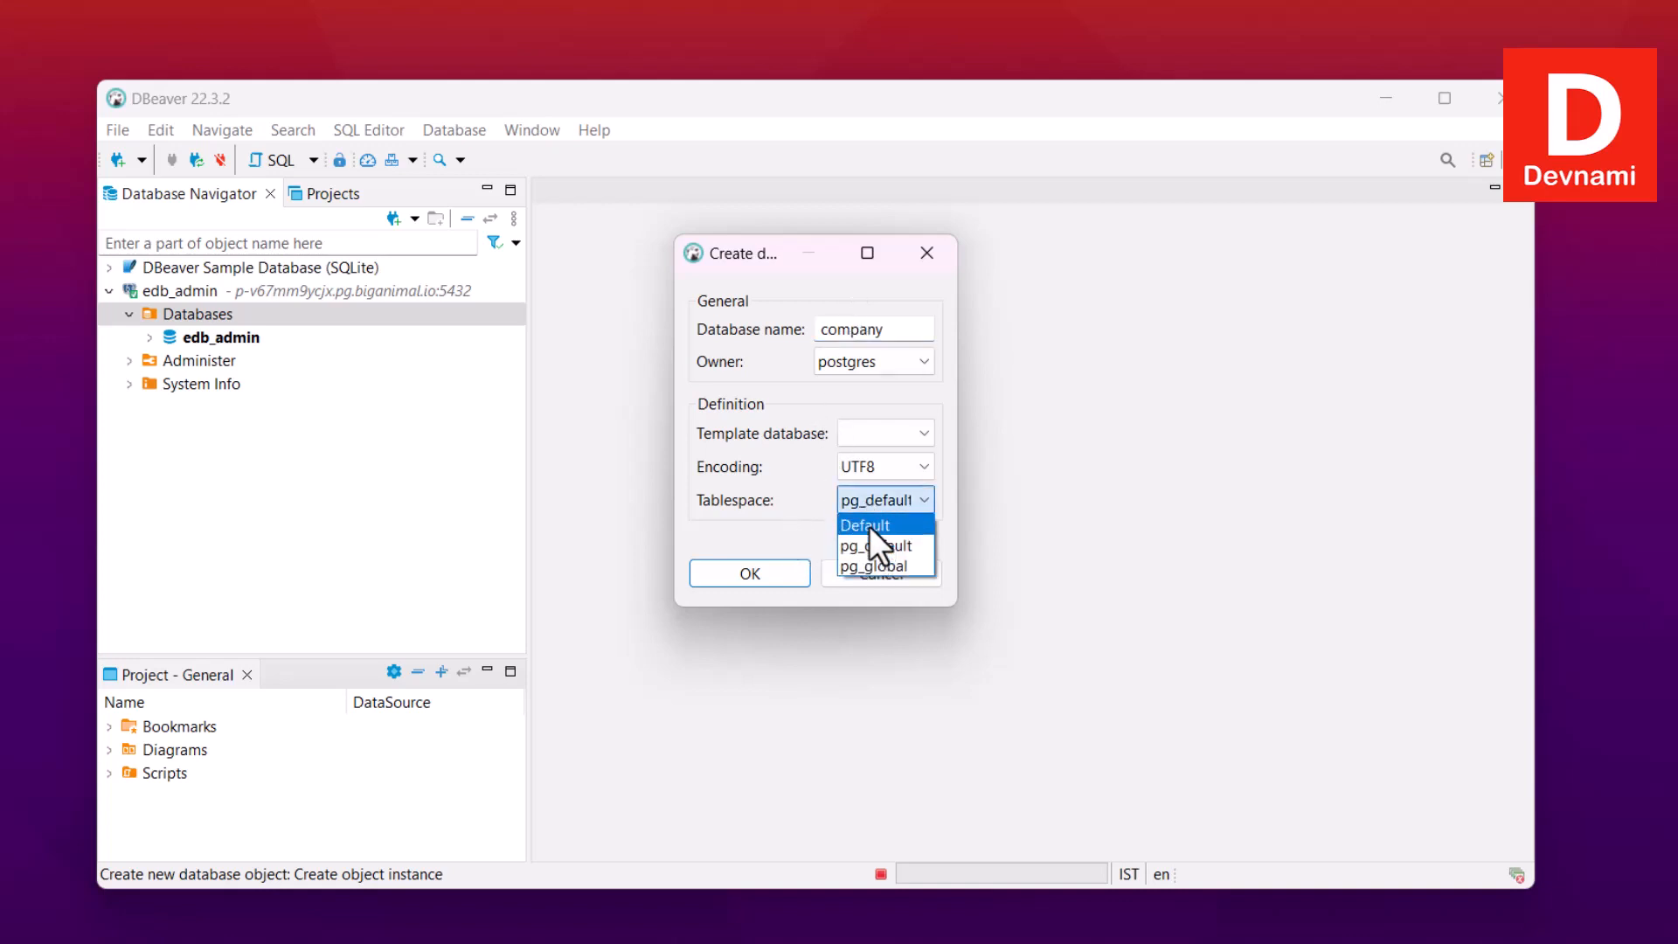
click(868, 525)
click(867, 363)
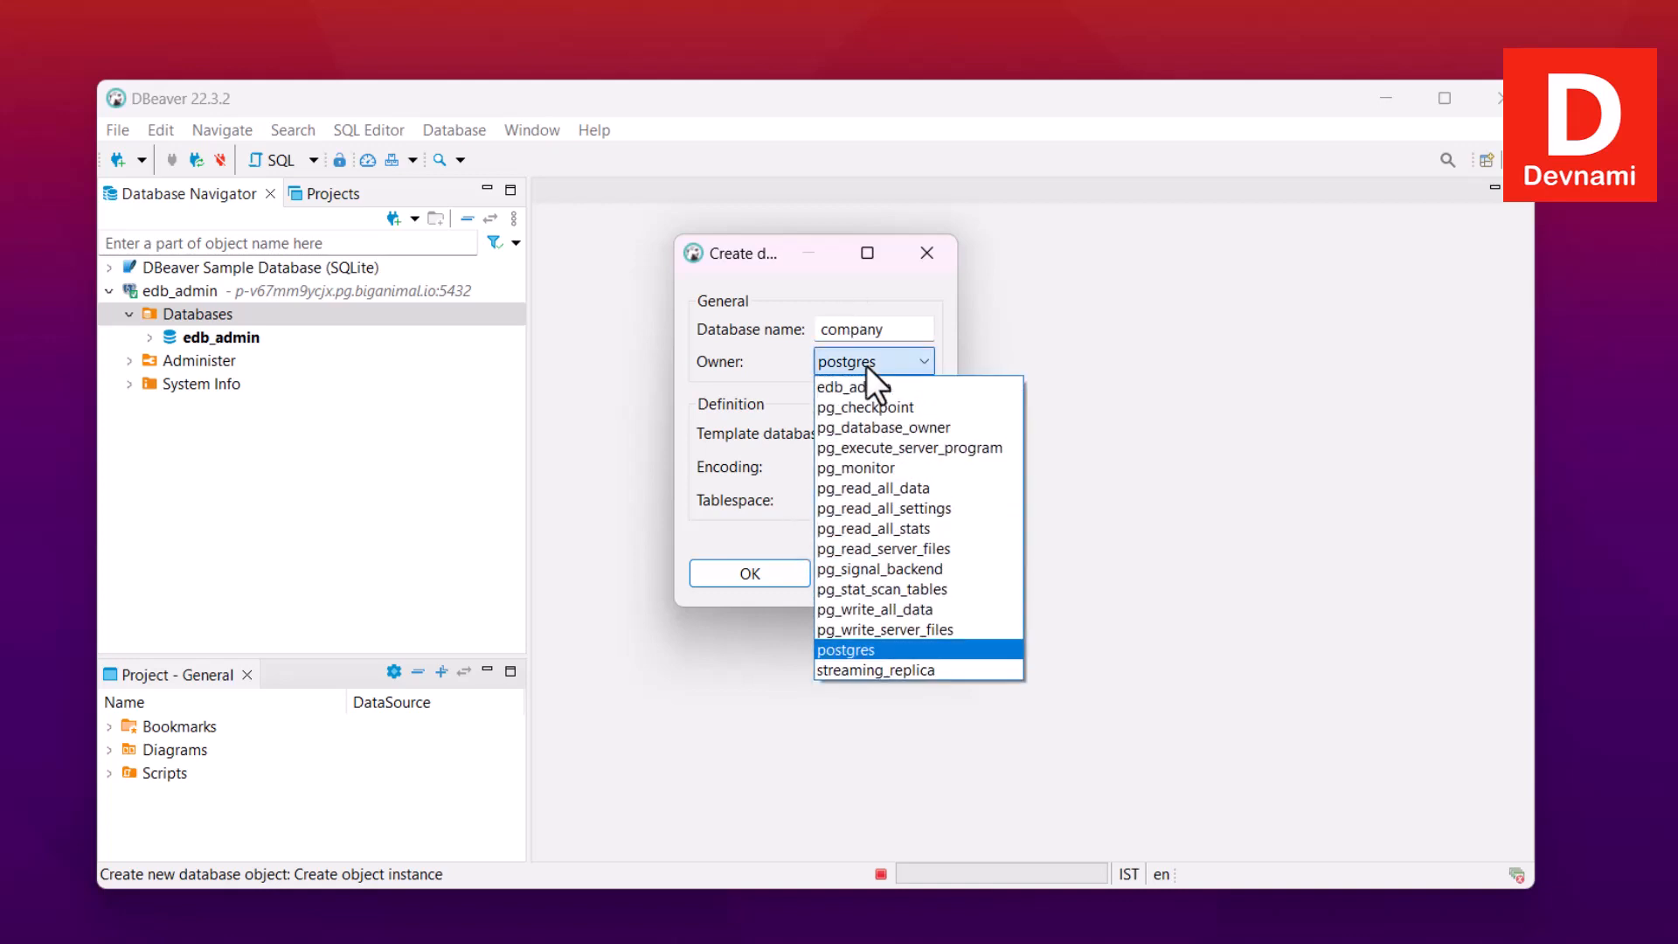
click(868, 382)
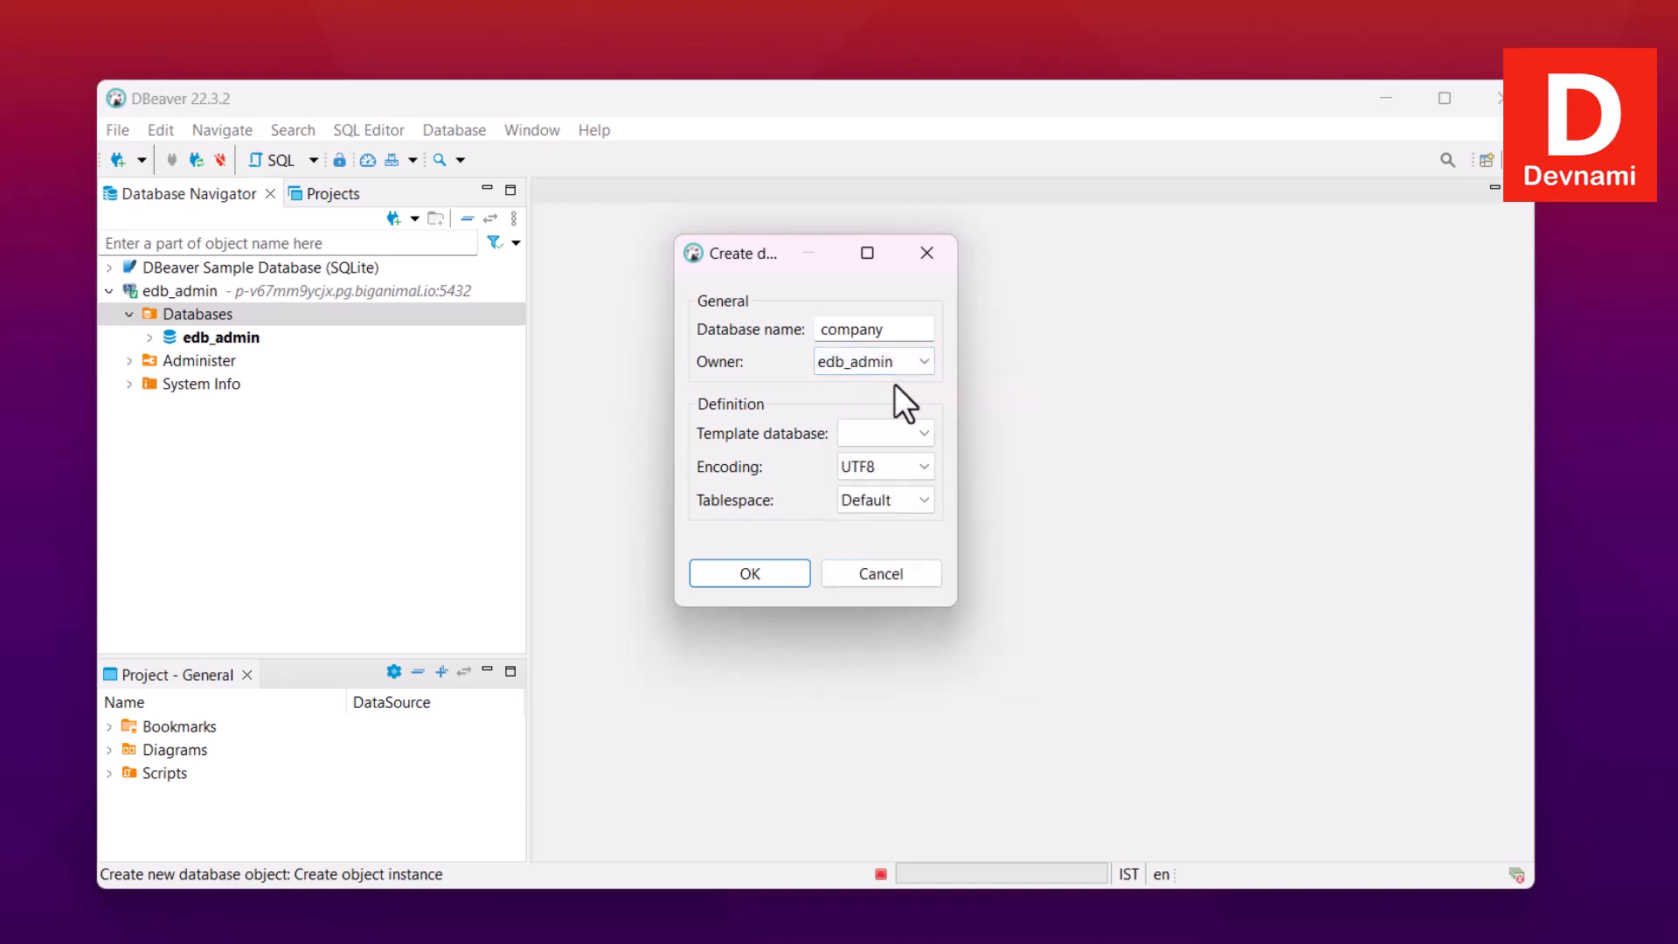
click(739, 579)
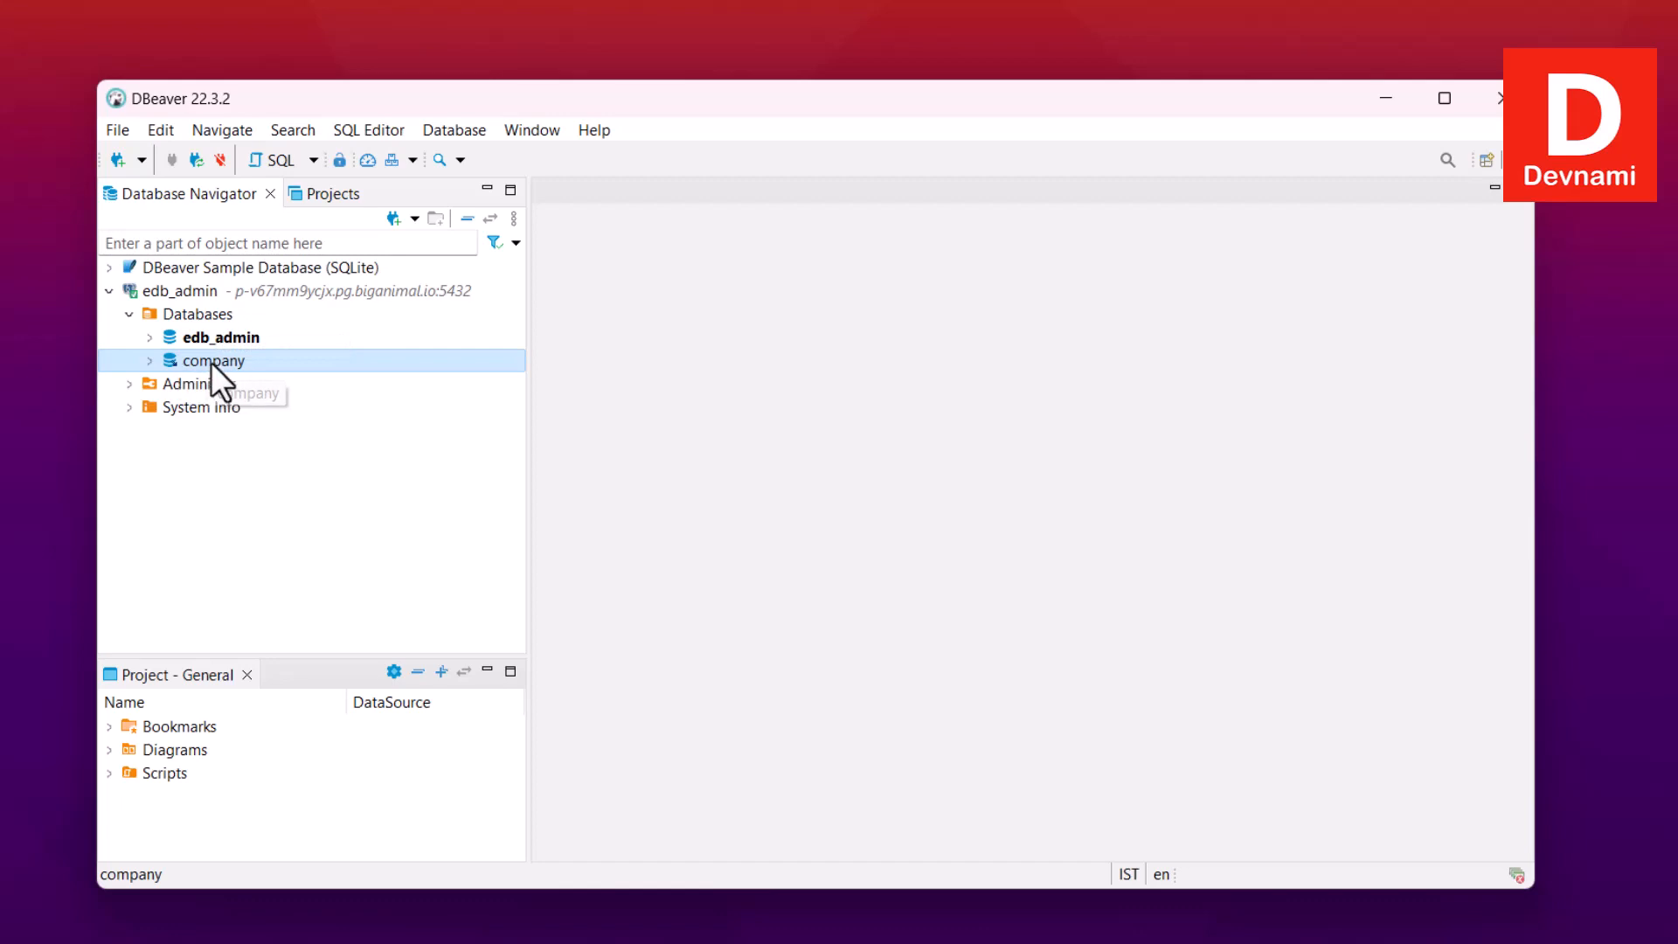
View the company database's properties and schemas, and close its editor.
right_click(211, 360)
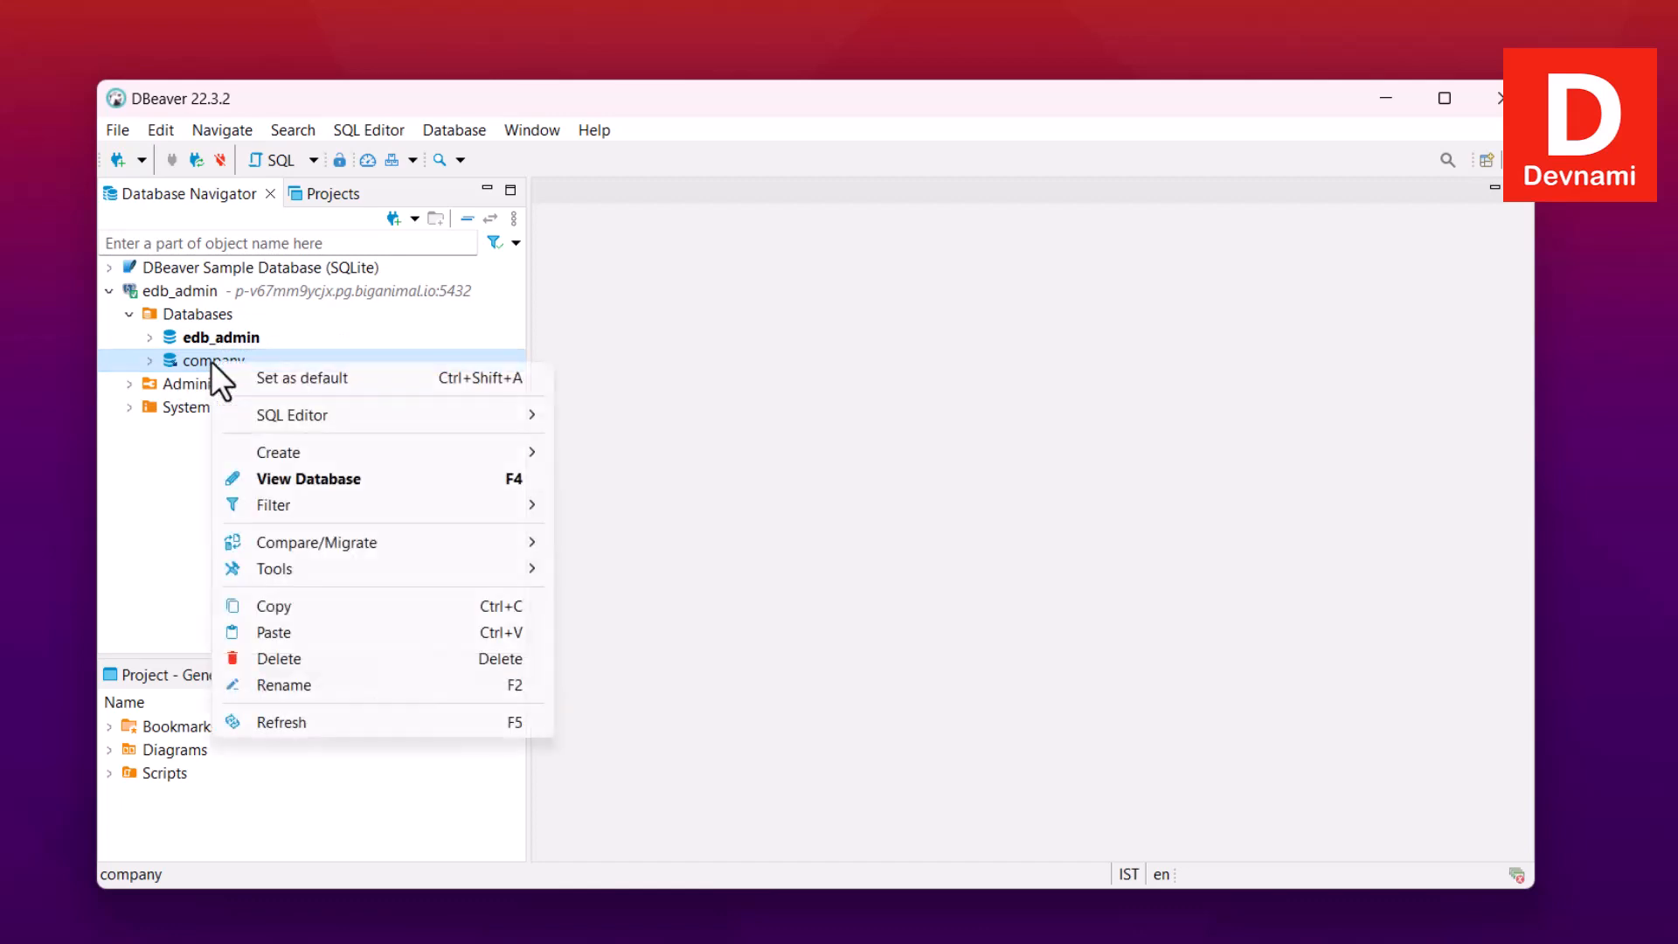
click(376, 478)
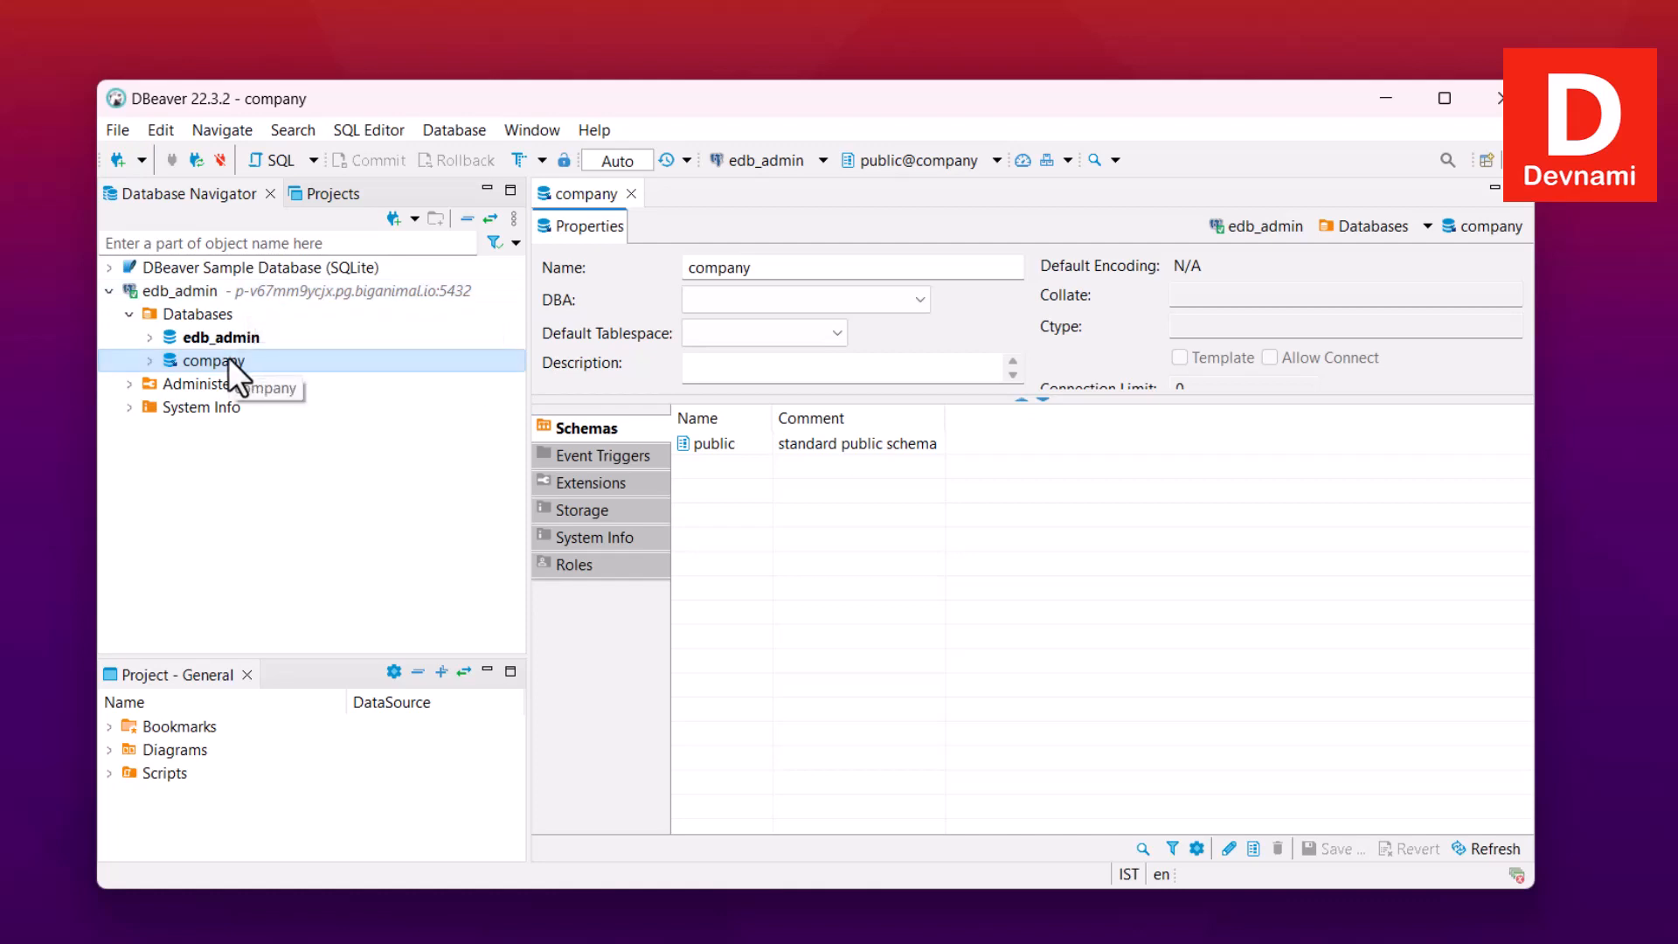
click(631, 194)
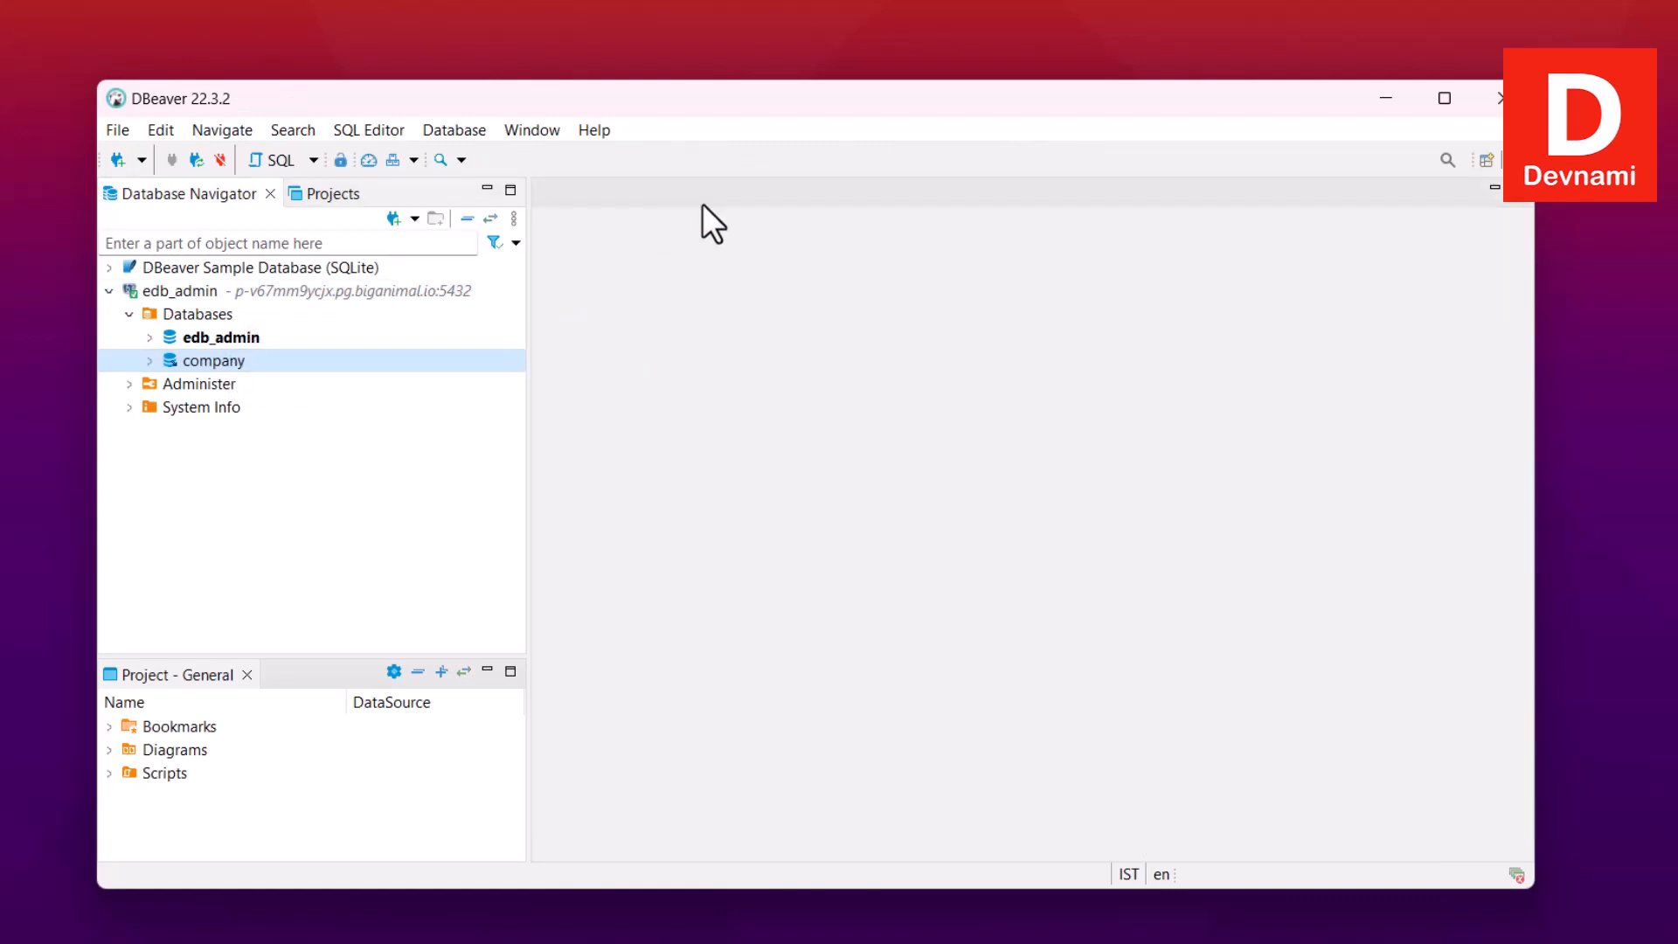
Open a new SQL script for the company database.
right_click(255, 358)
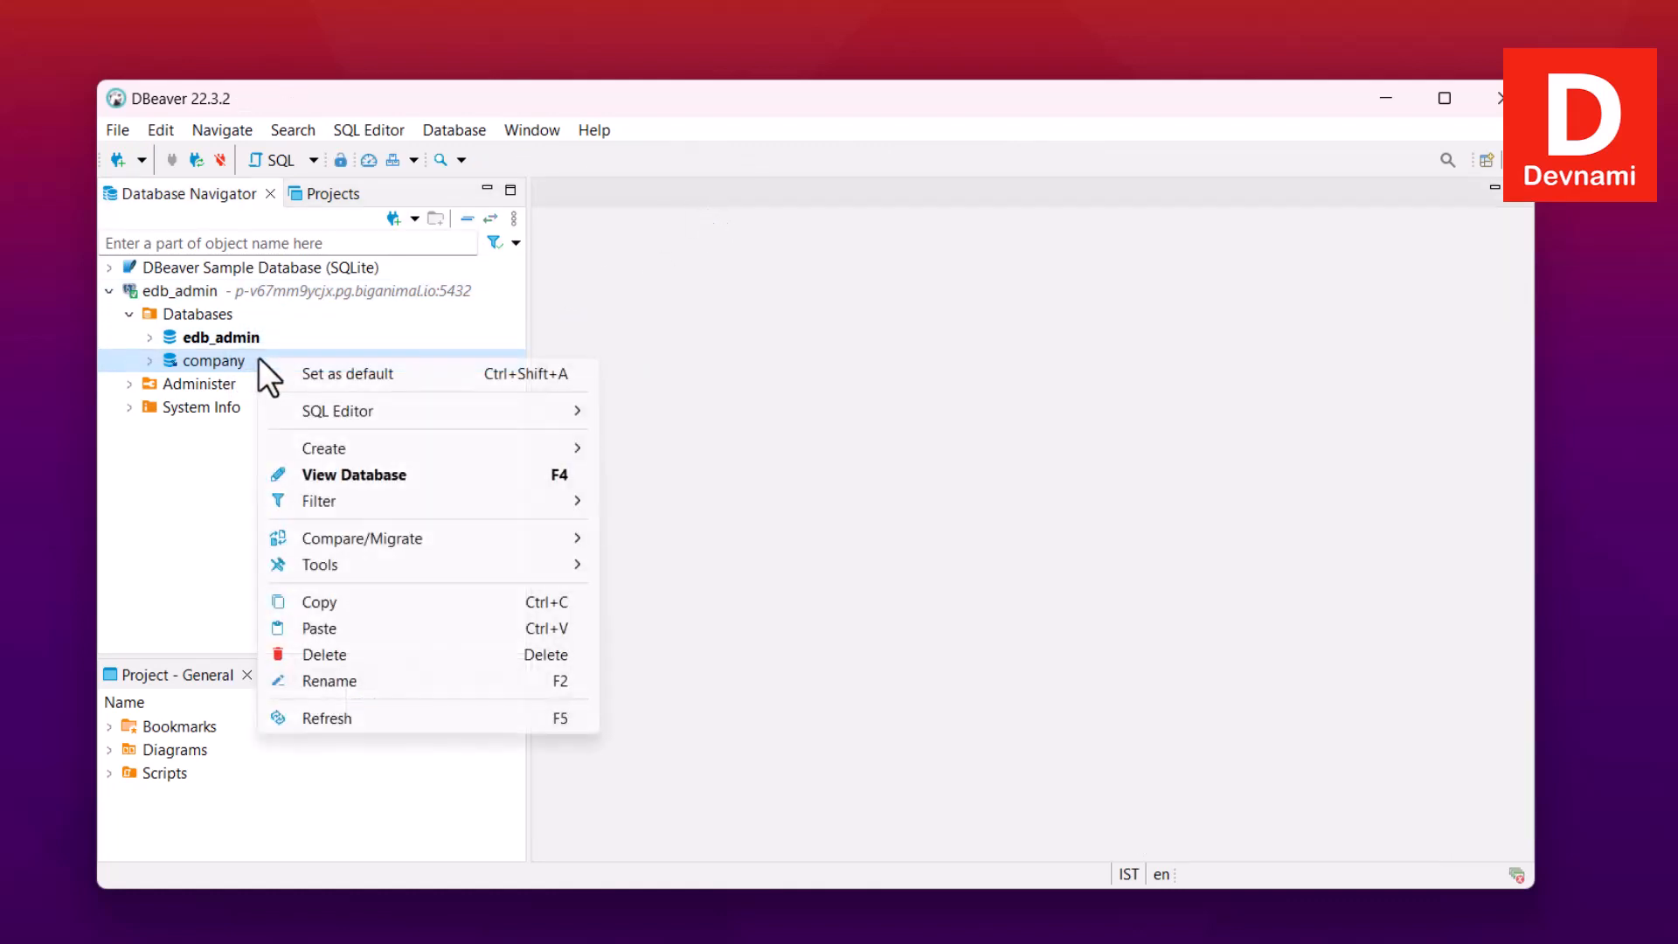
mouse_move(397, 441)
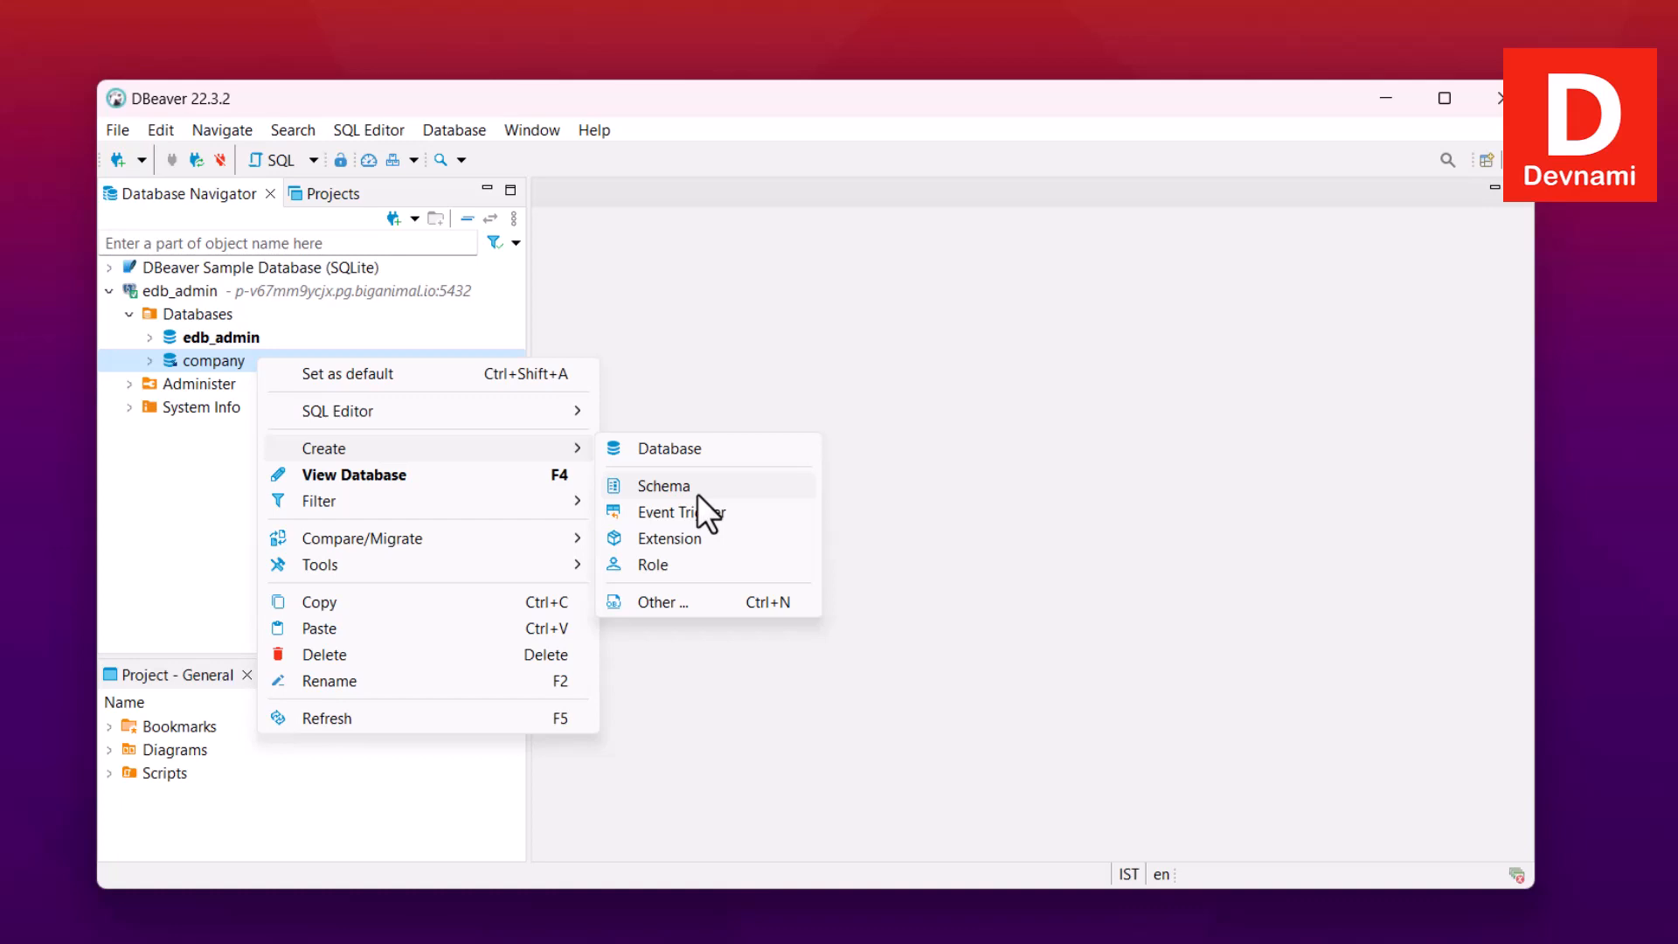
mouse_move(558, 556)
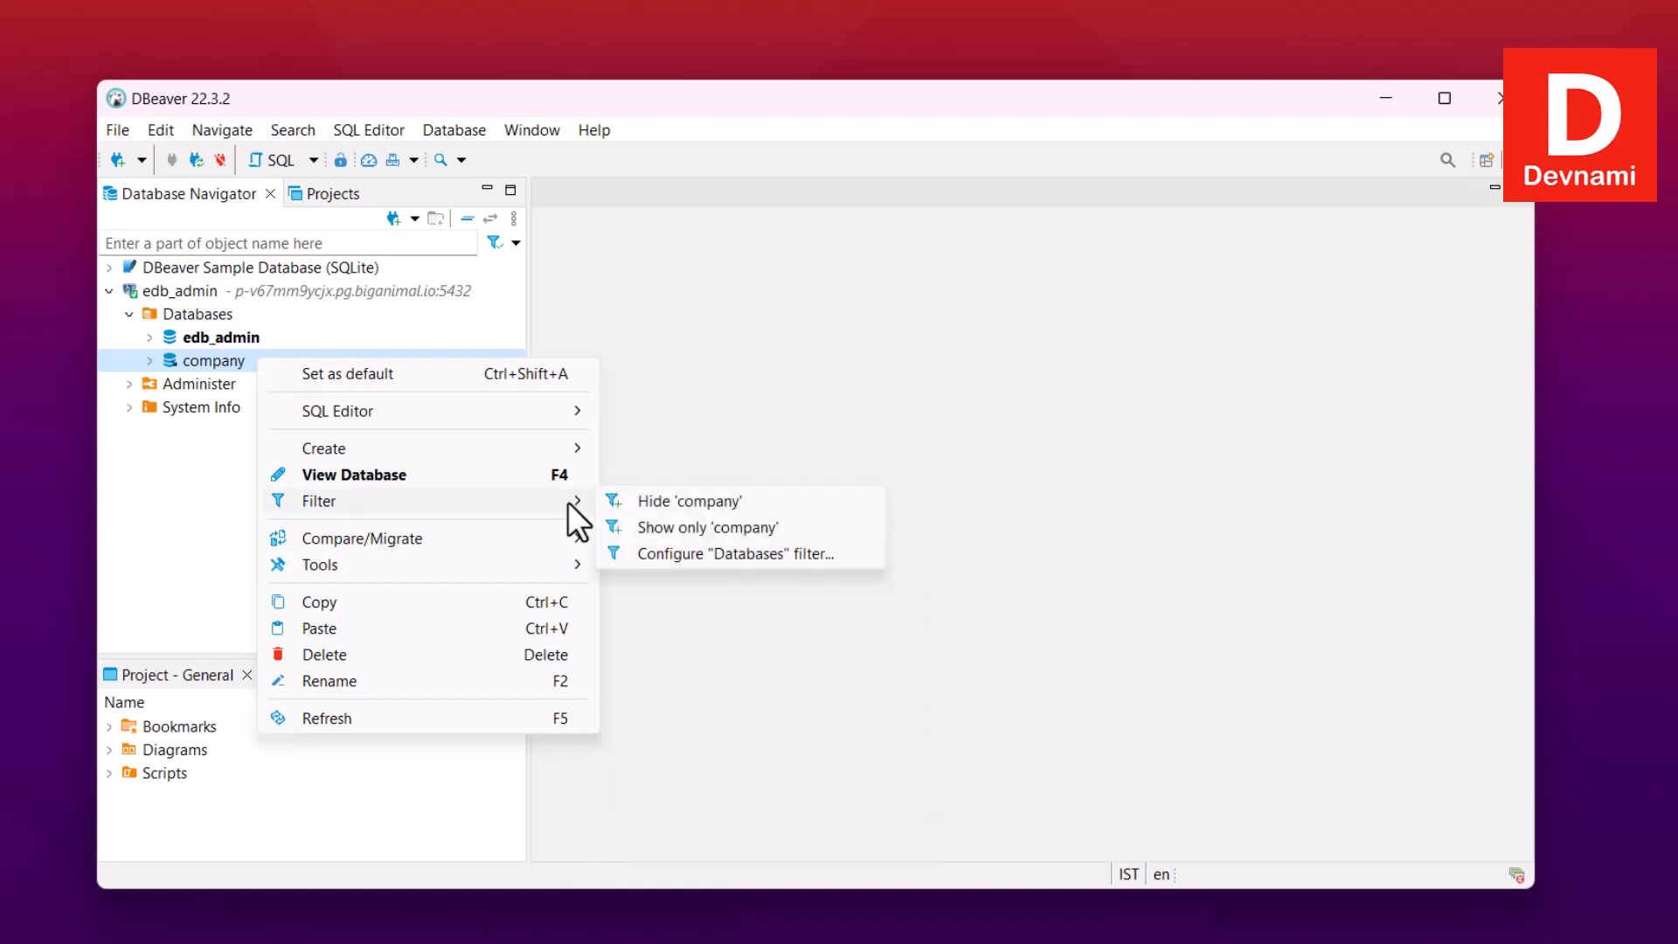
mouse_move(566, 447)
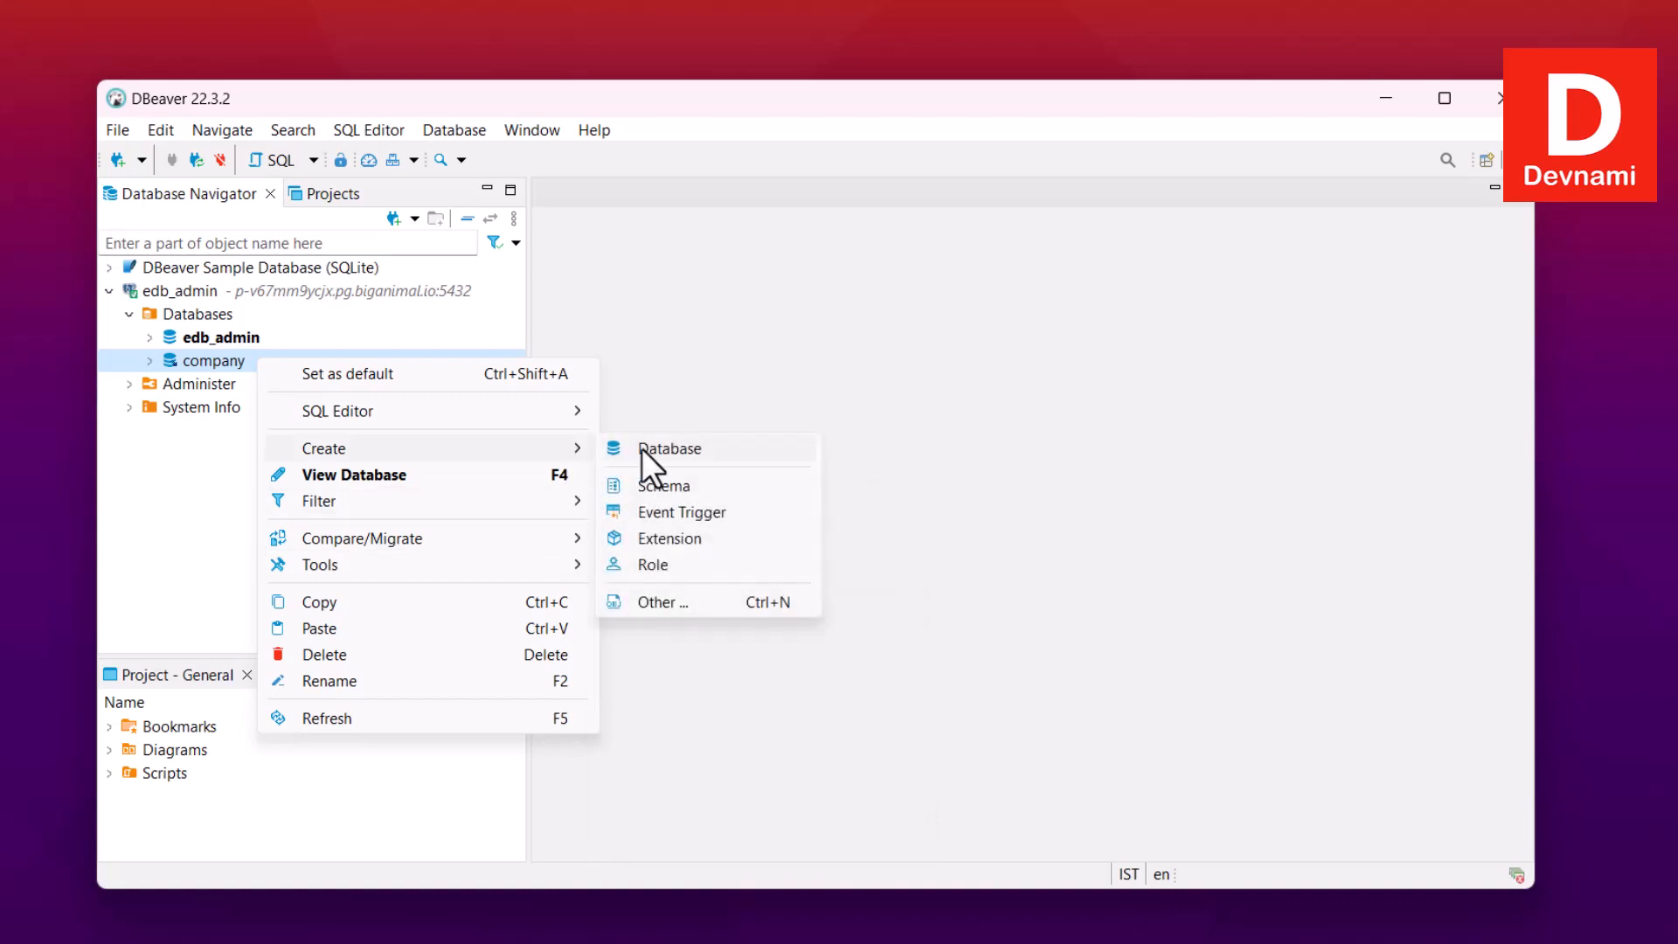
mouse_move(564, 411)
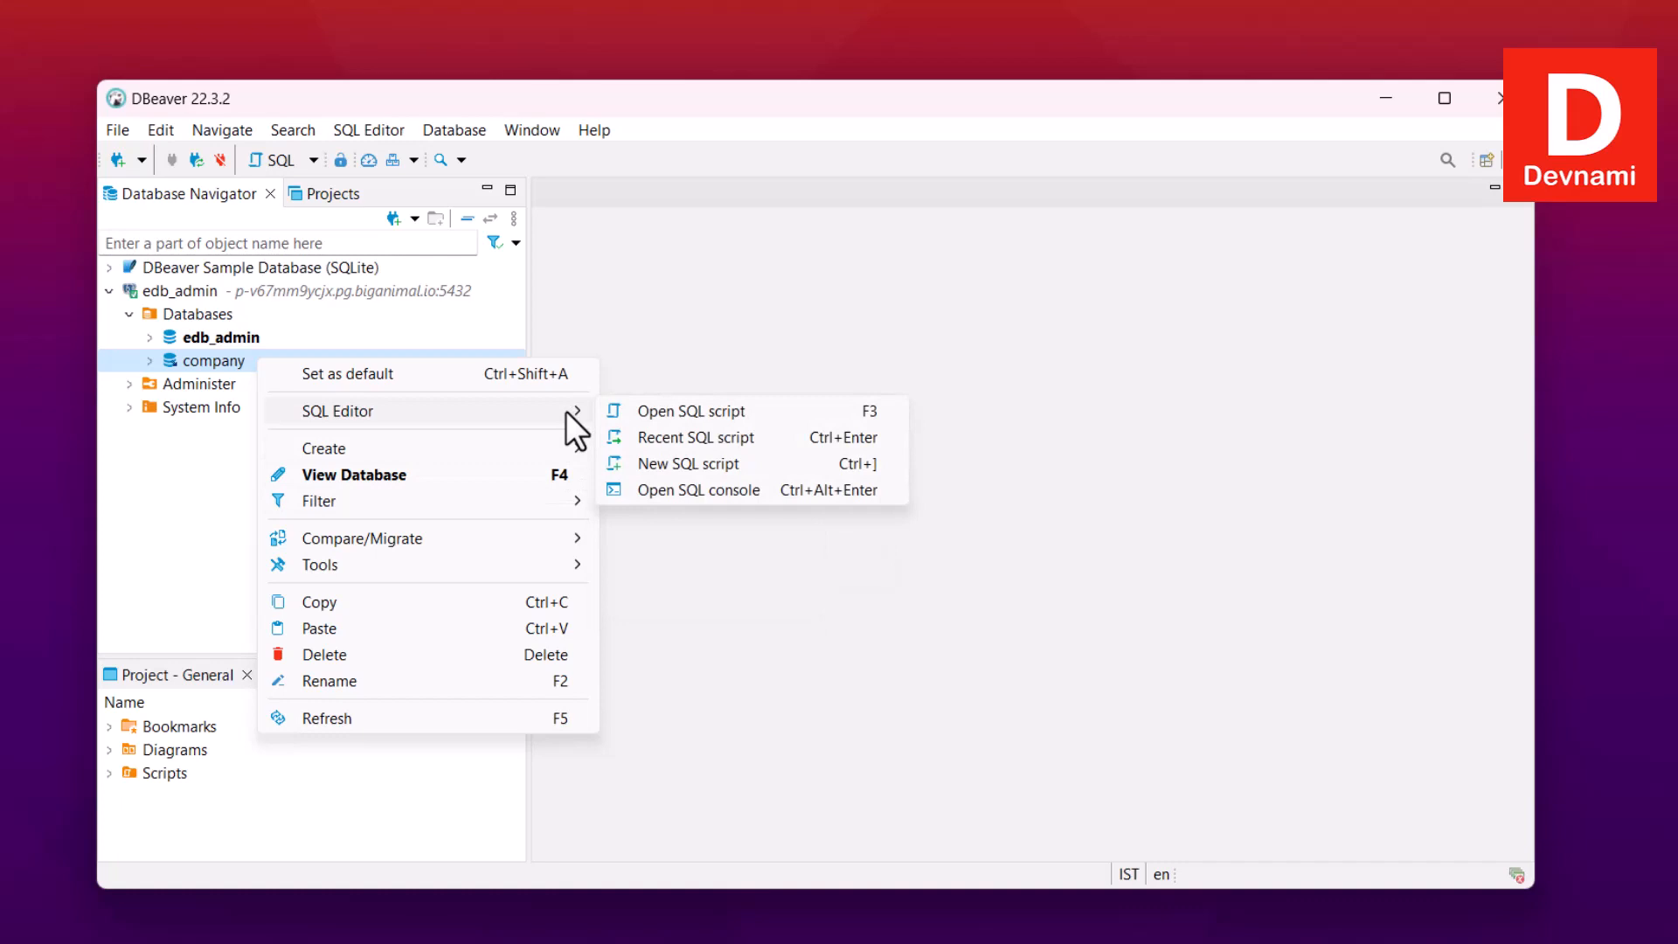
click(657, 460)
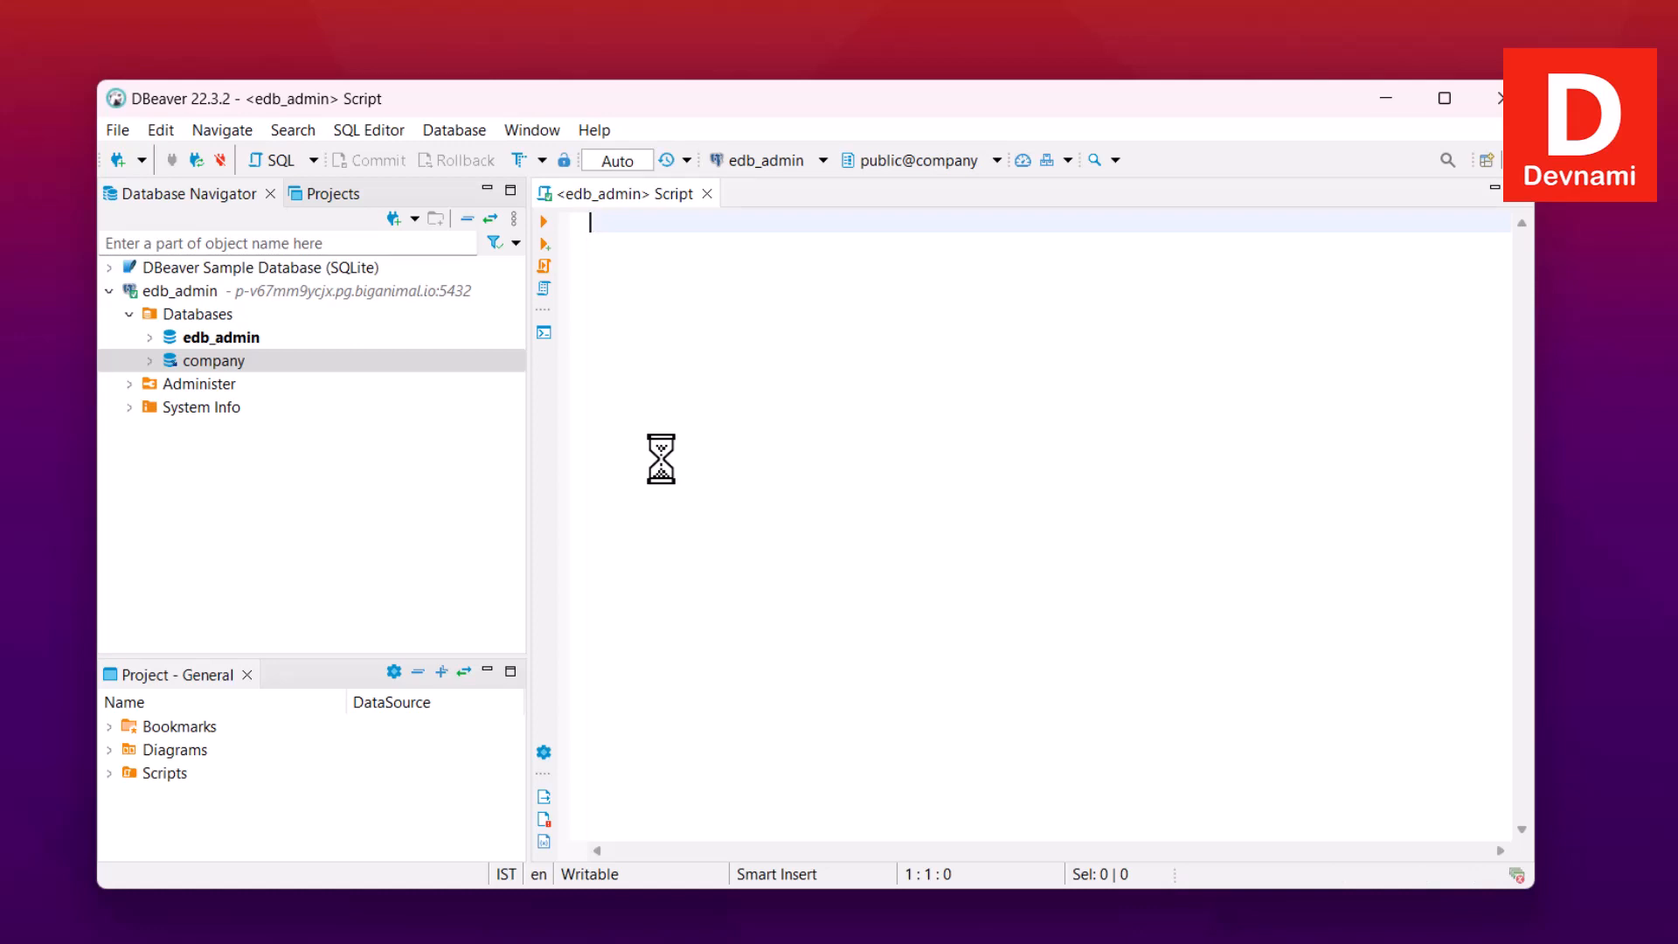
Write a "create table department()" statement in the script, with blank lines between its parentheses.
text(create T)
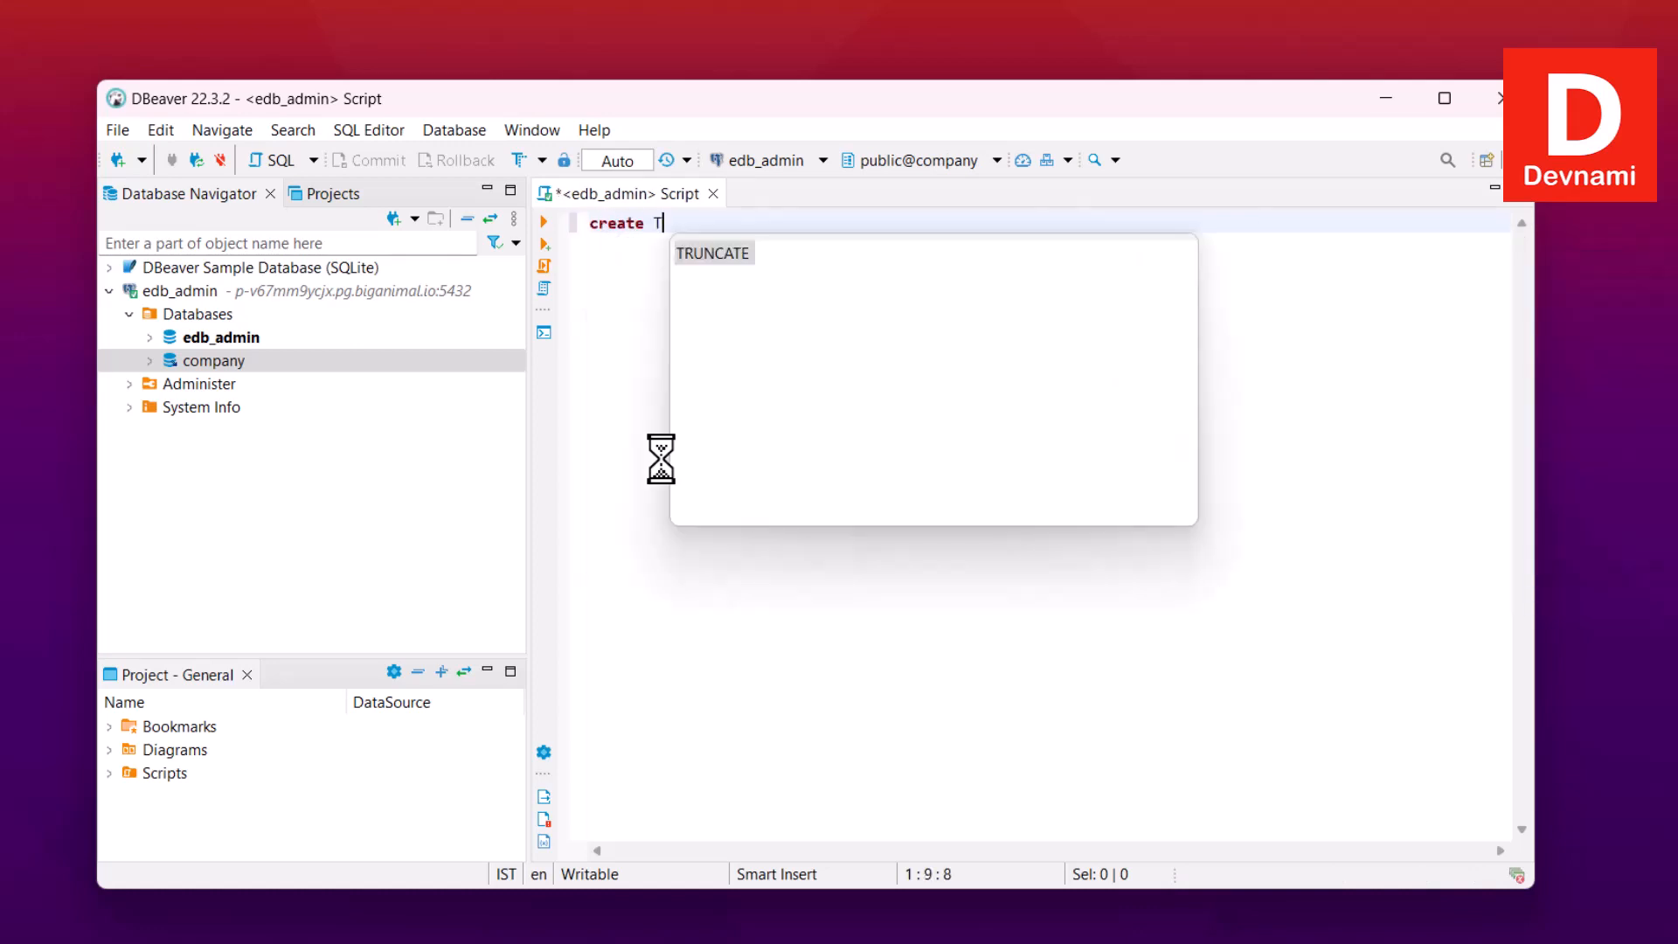
text(ABLE)
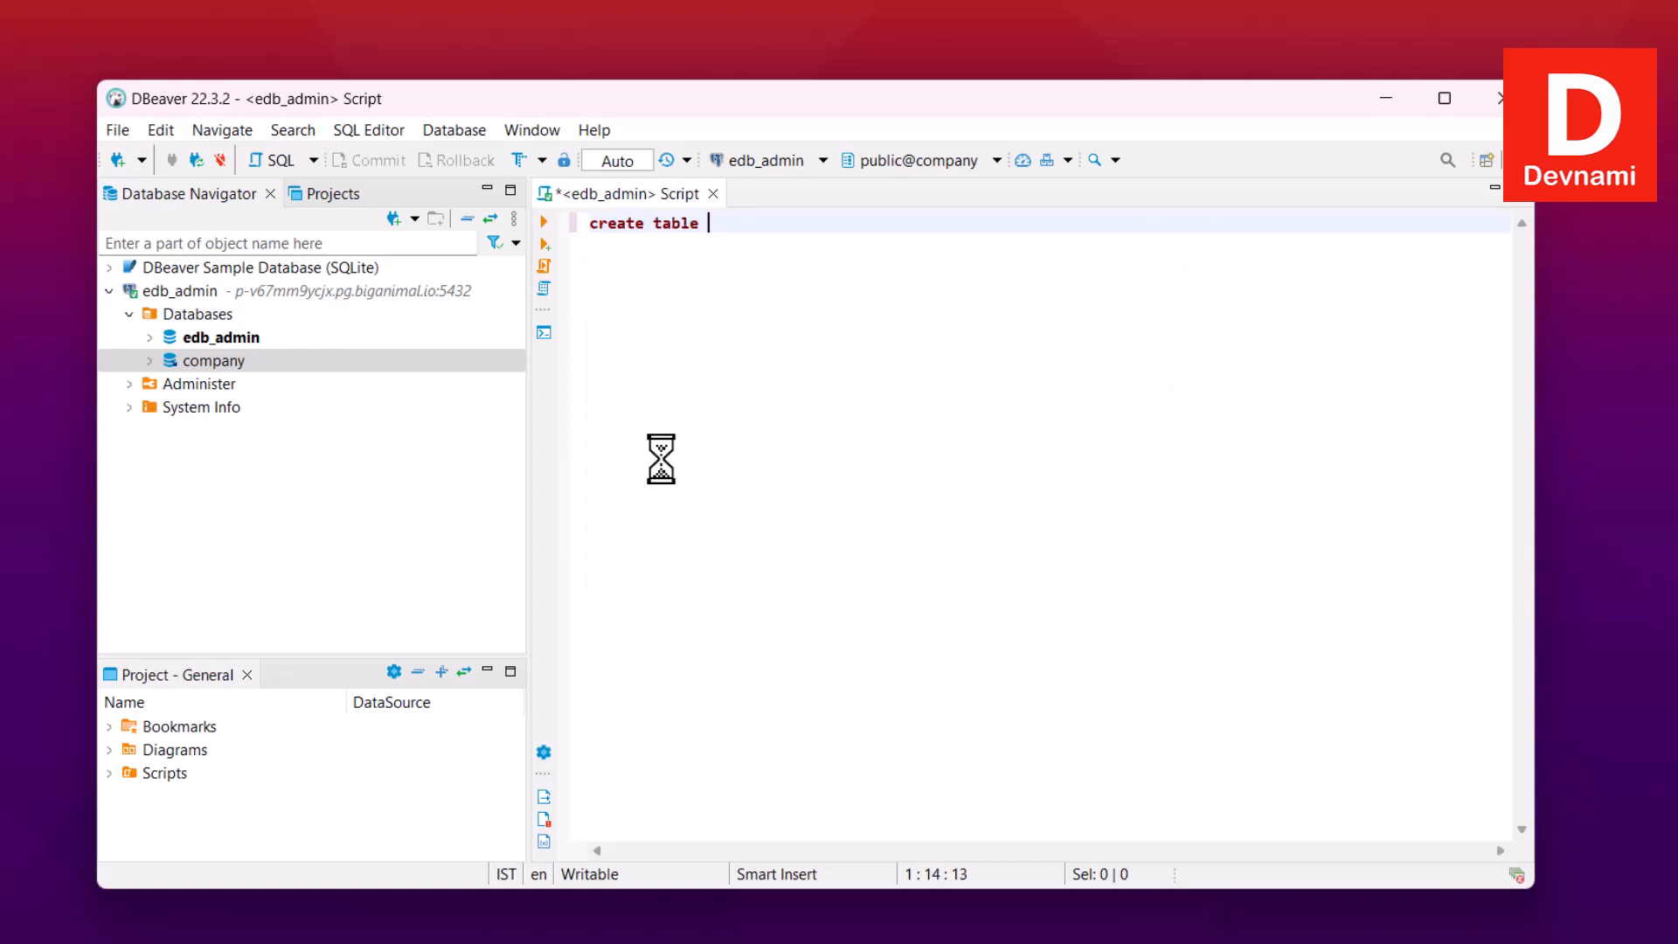
text( department())
key(Return)
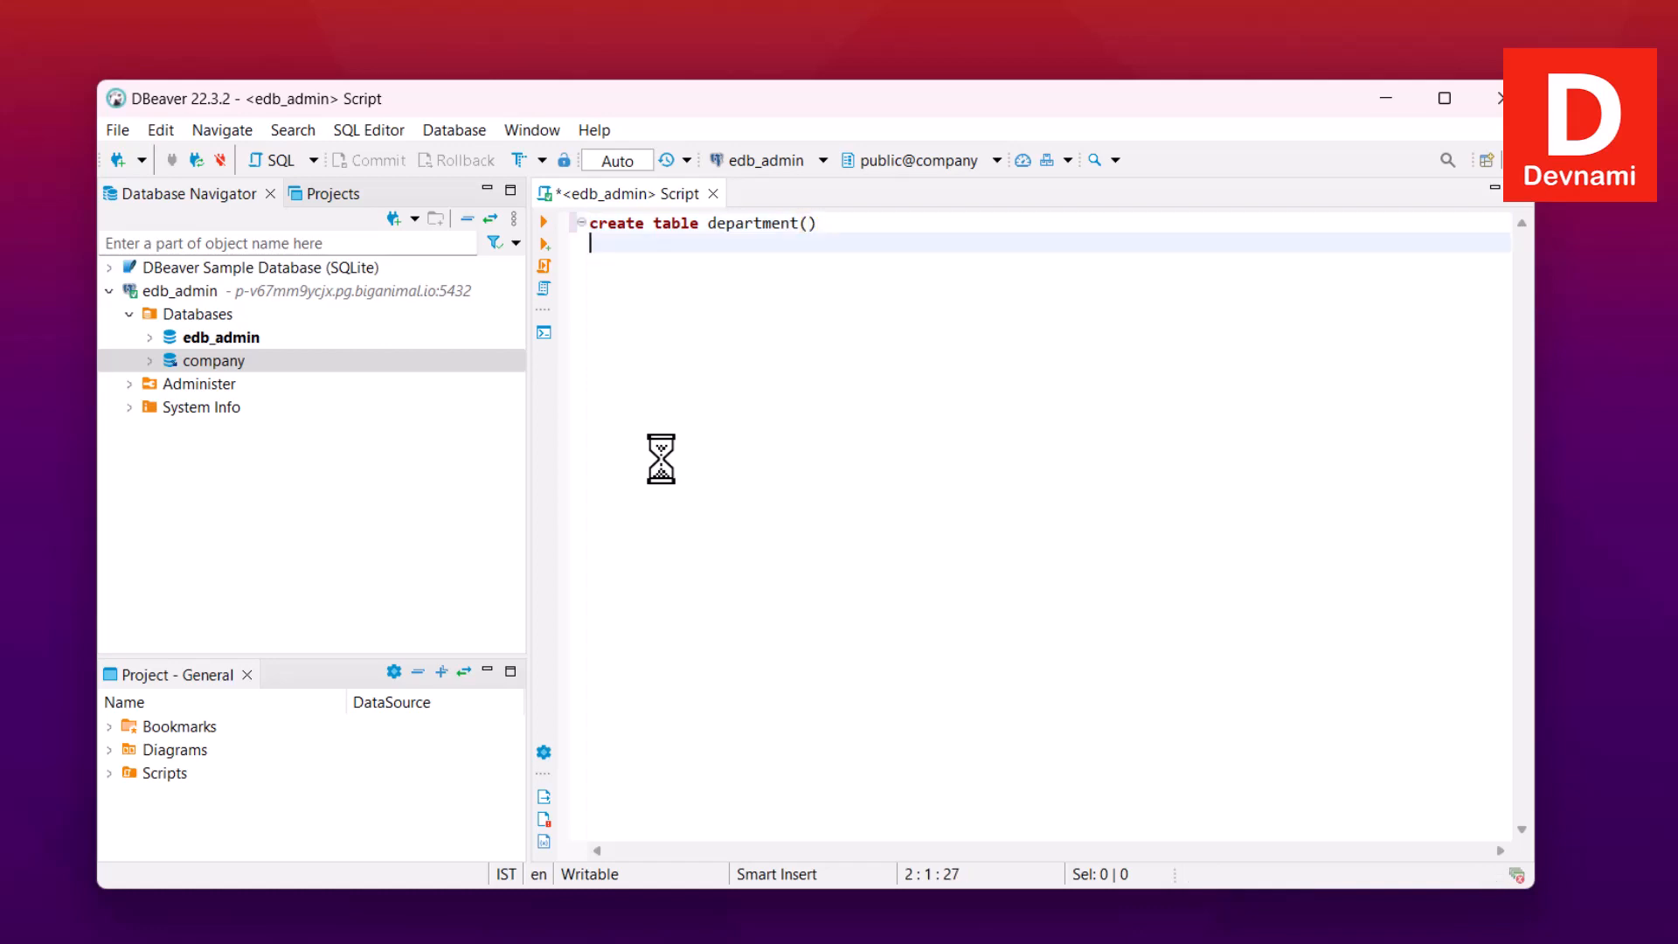
click(808, 224)
key(Return)
key(Return)
key(Return)
key(Return)
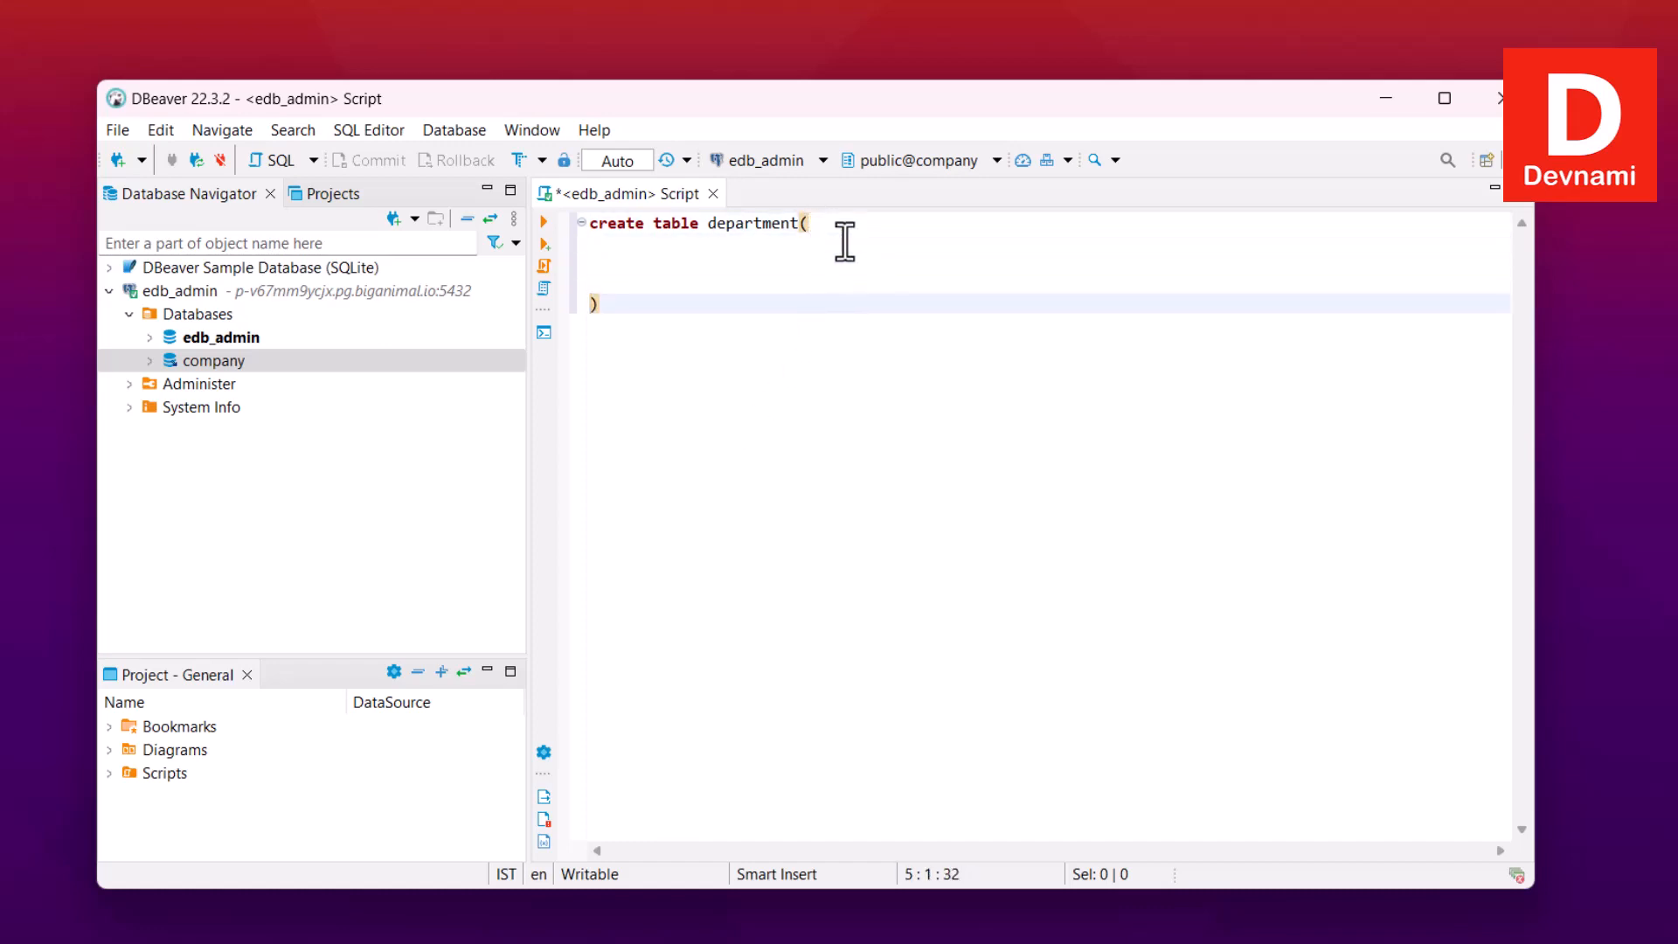
Enter the column definition "ID INR primary KEY" on the first line inside the department table's parentheses.
click(703, 255)
key(Up)
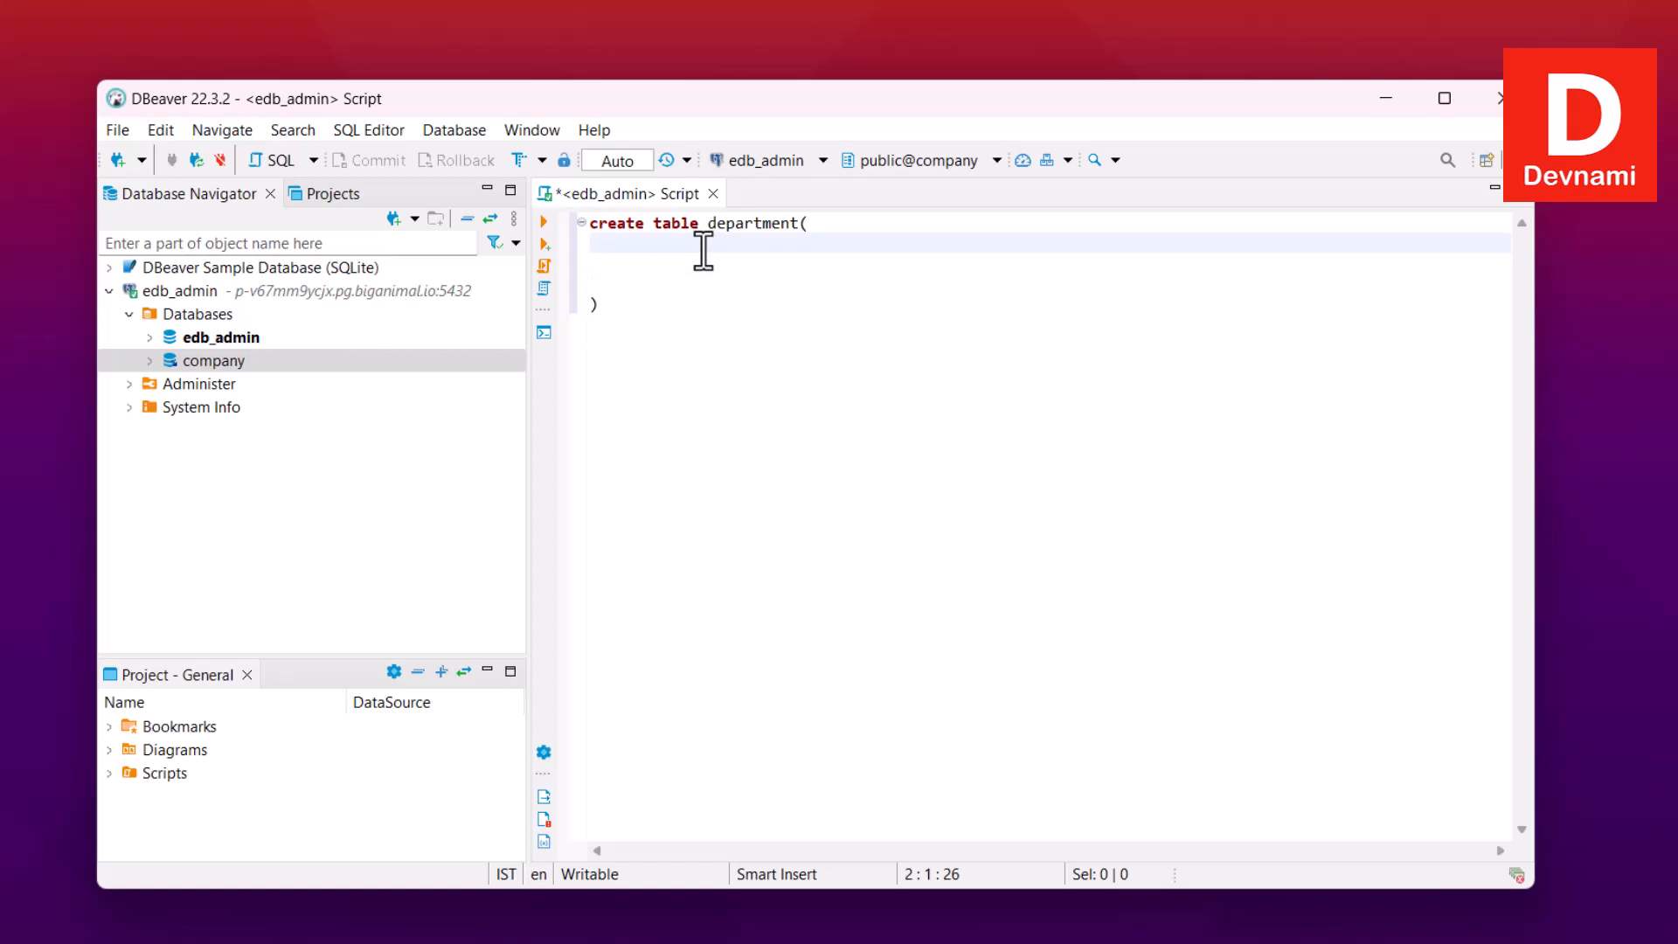
text(ID INR)
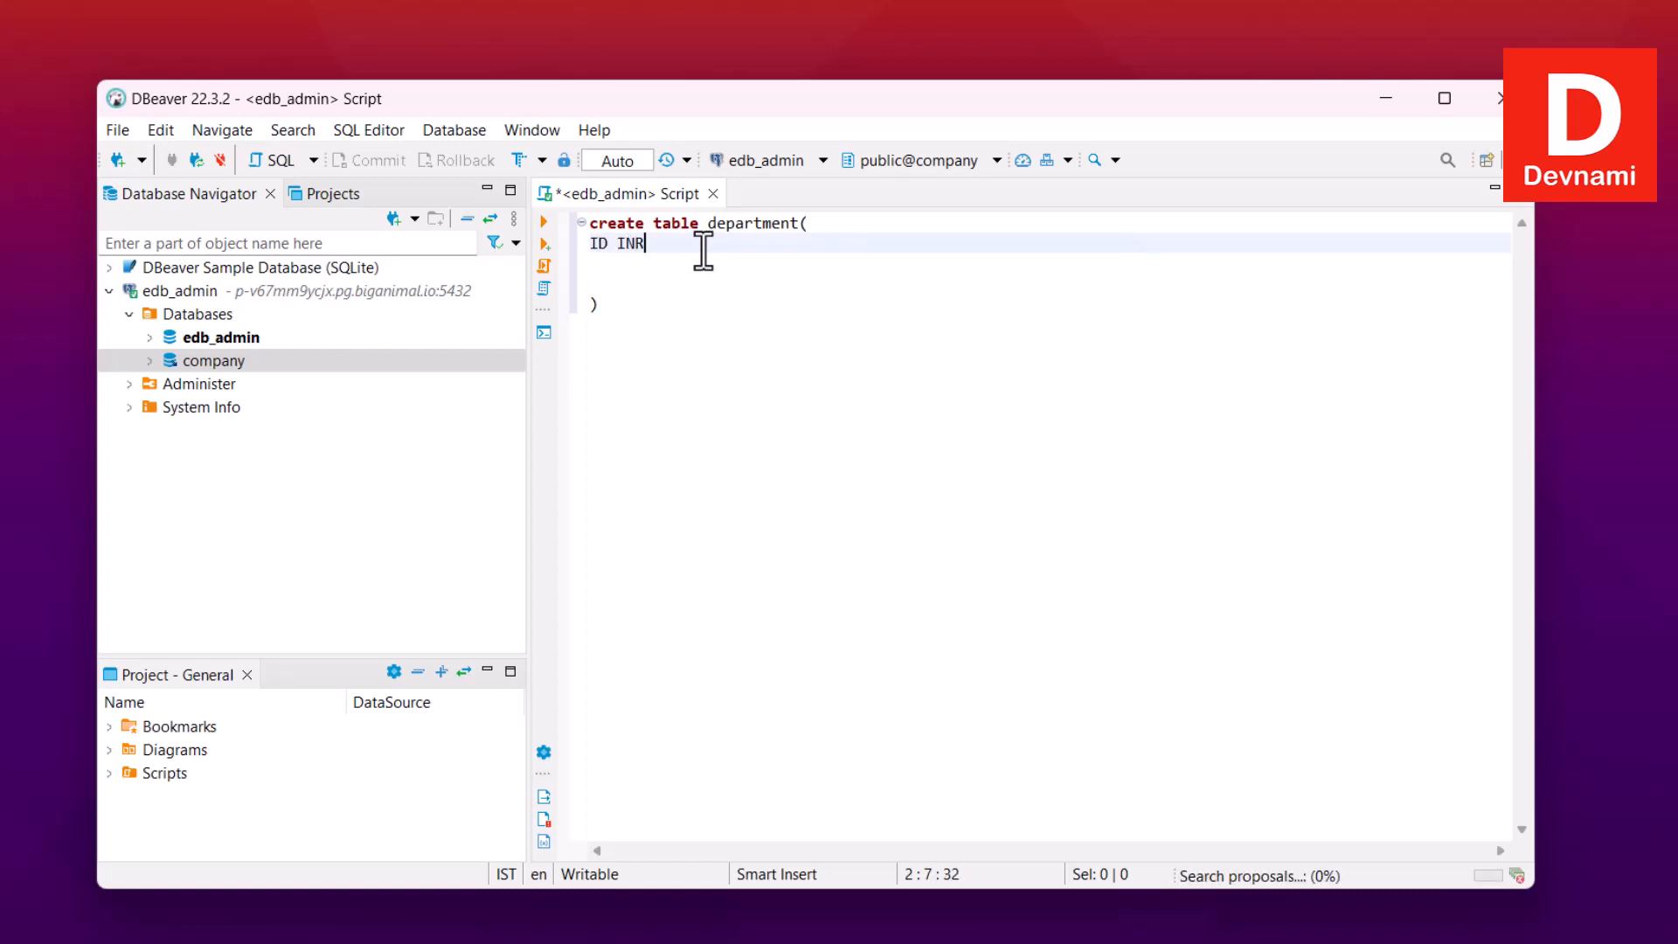
text( PRIMARY KEY)
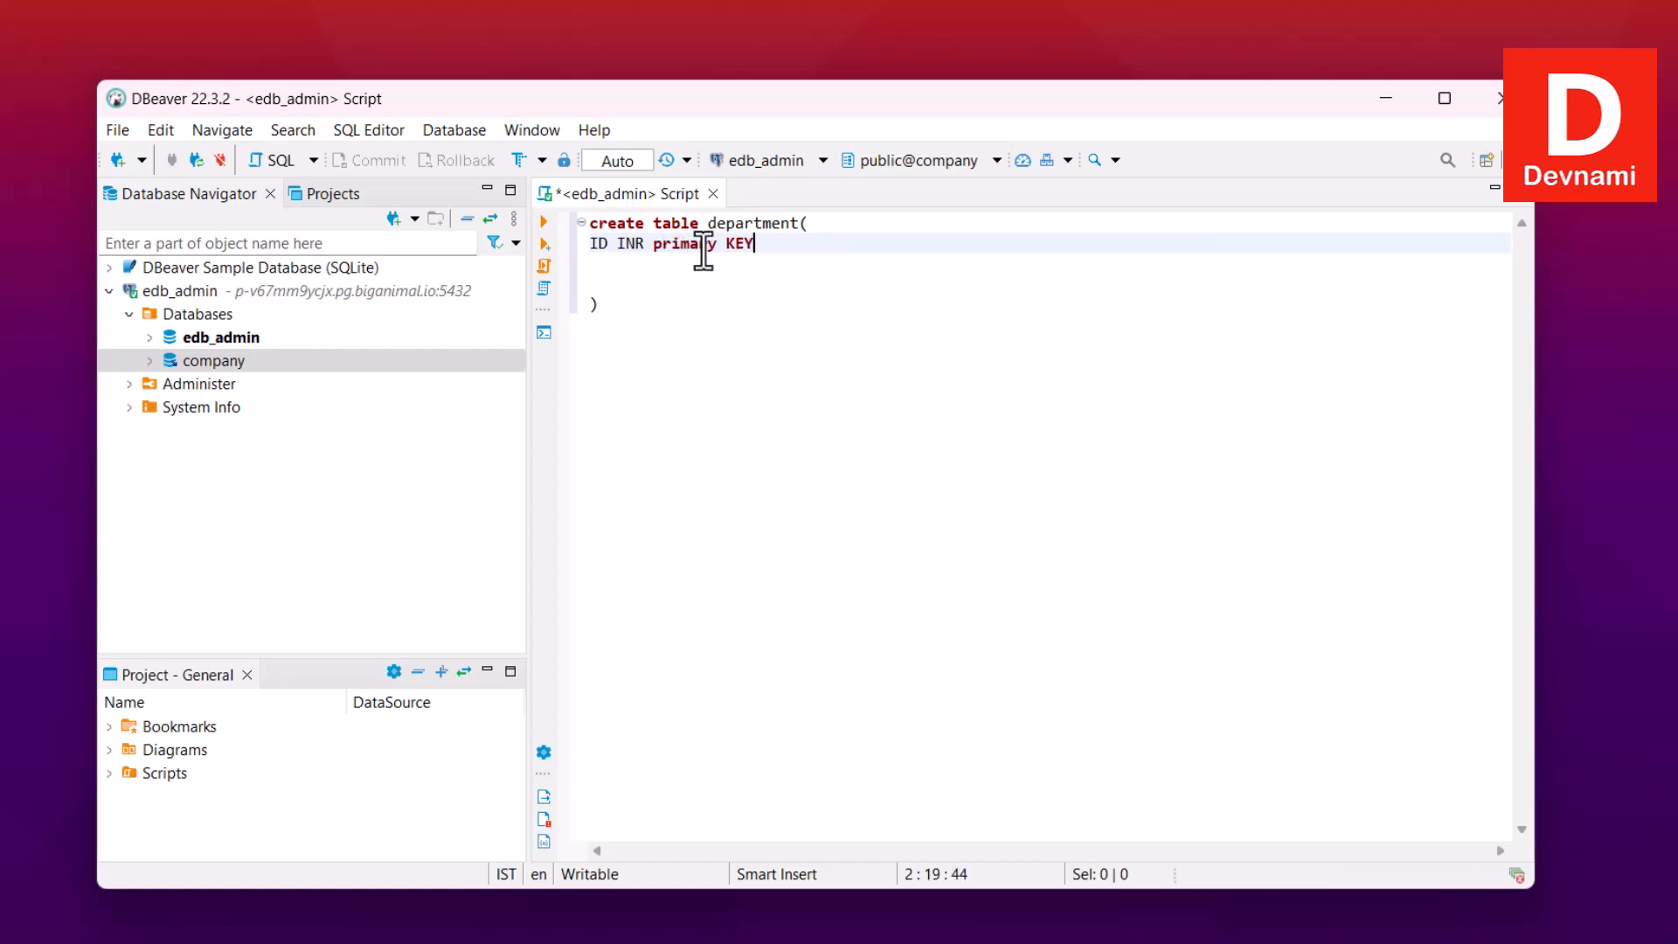
Complete the ID column definition with "not null," and add the column definition "Name text," on the following line.
text( NOT NULL,)
key(Return)
text(Name )
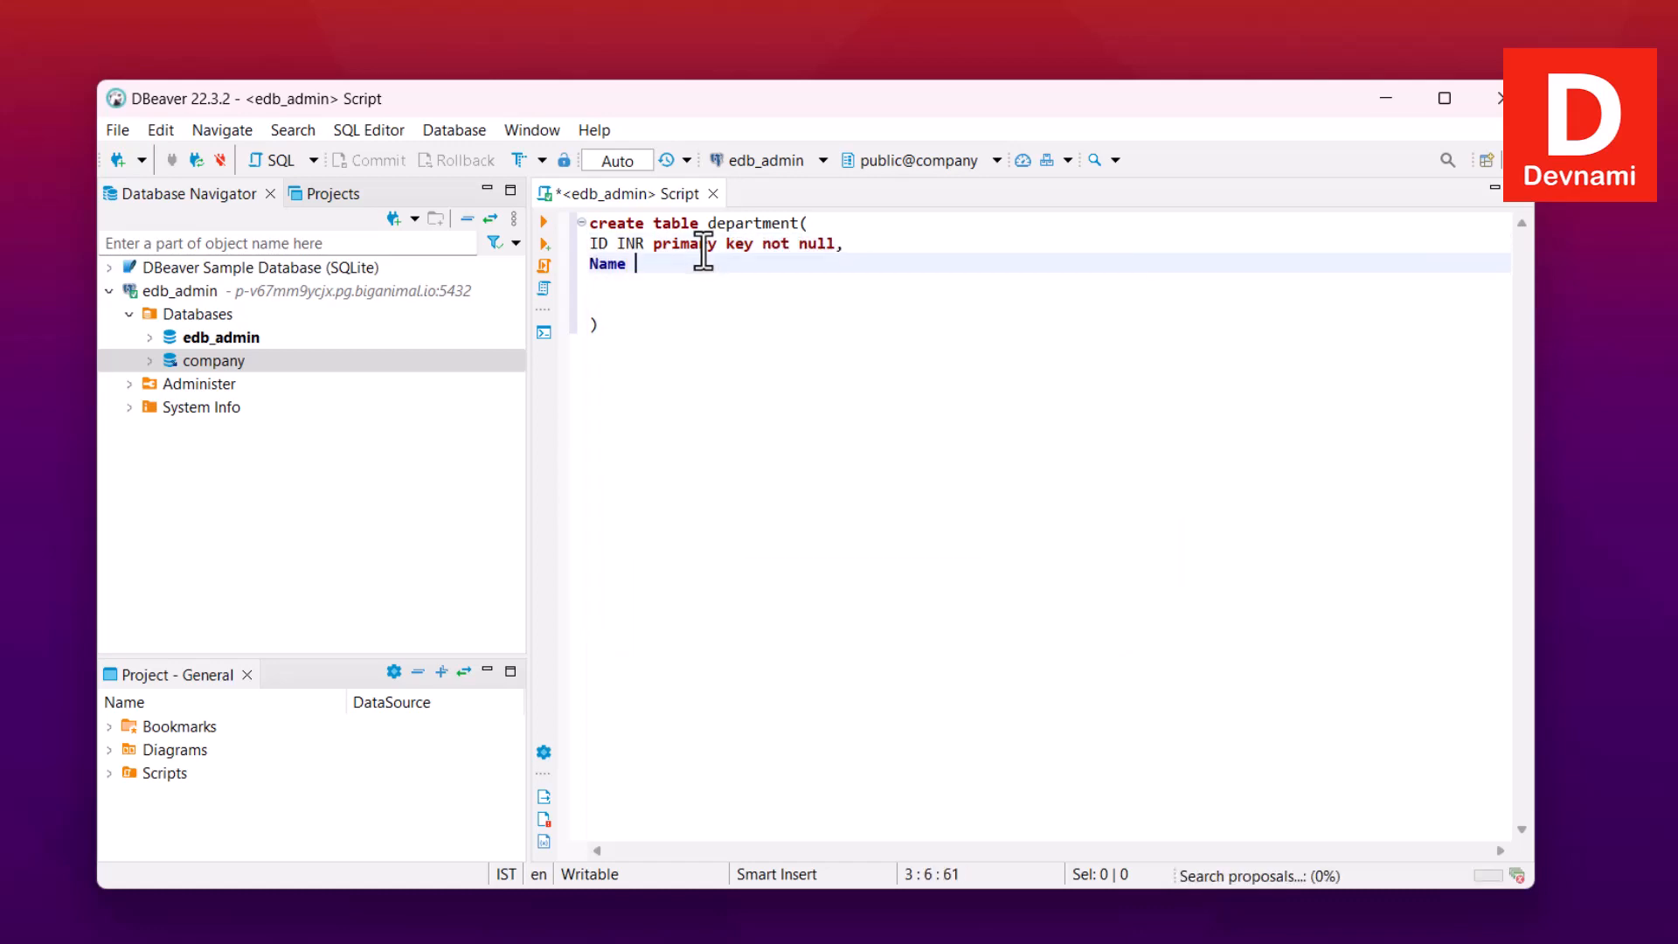
text(text,)
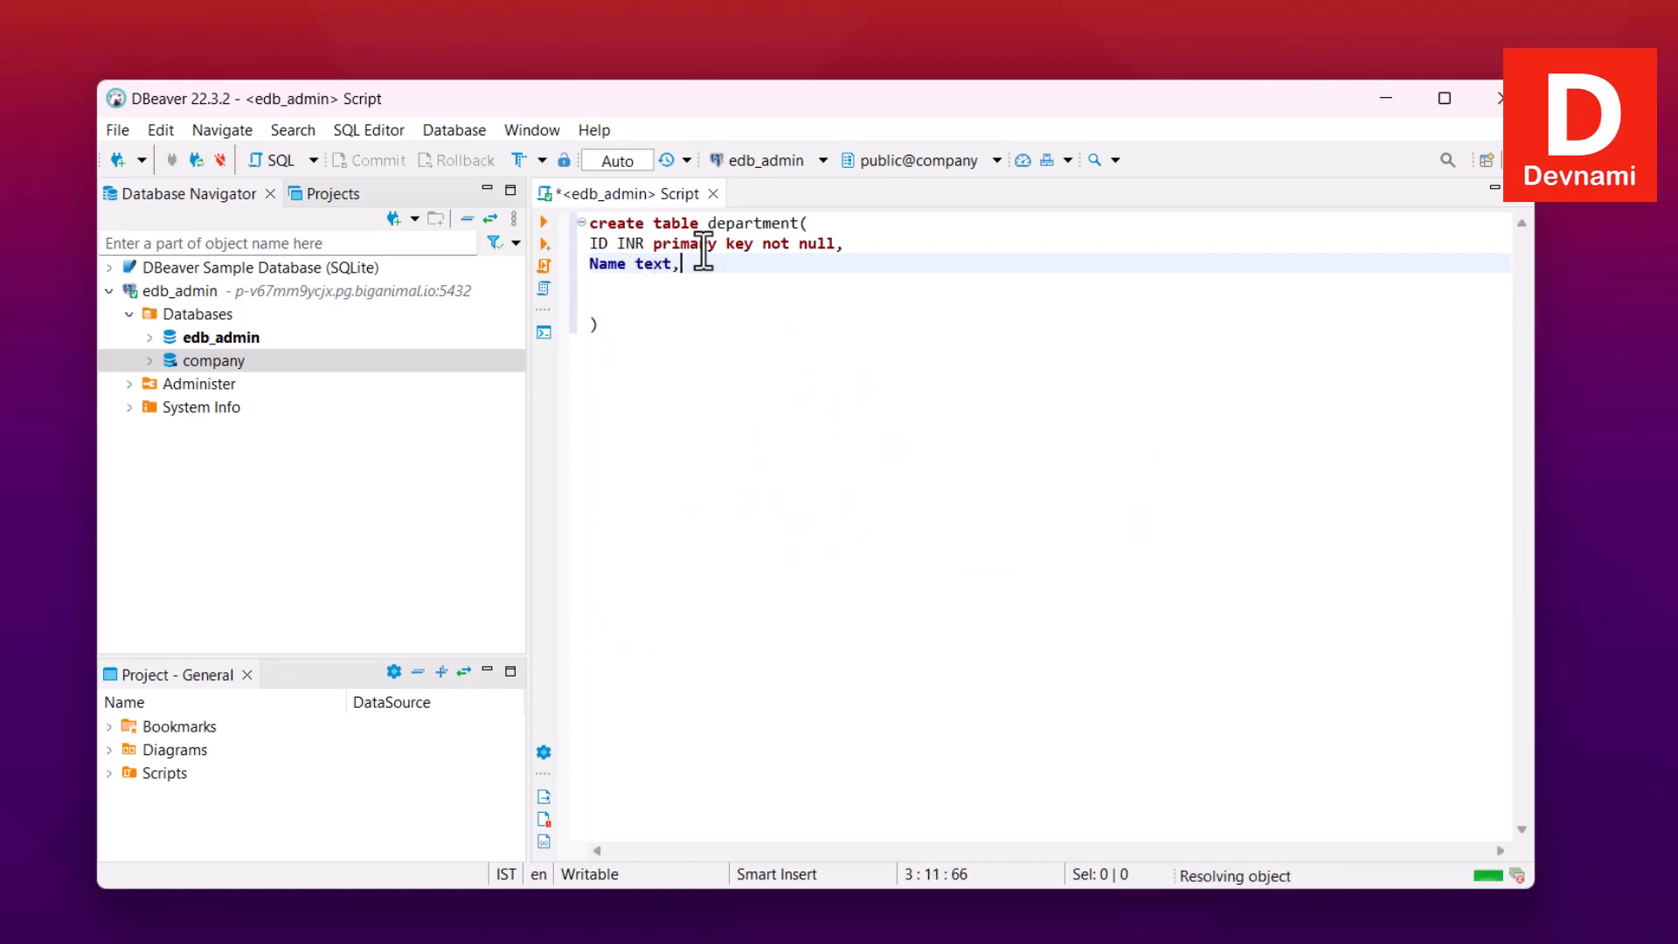
key(Return)
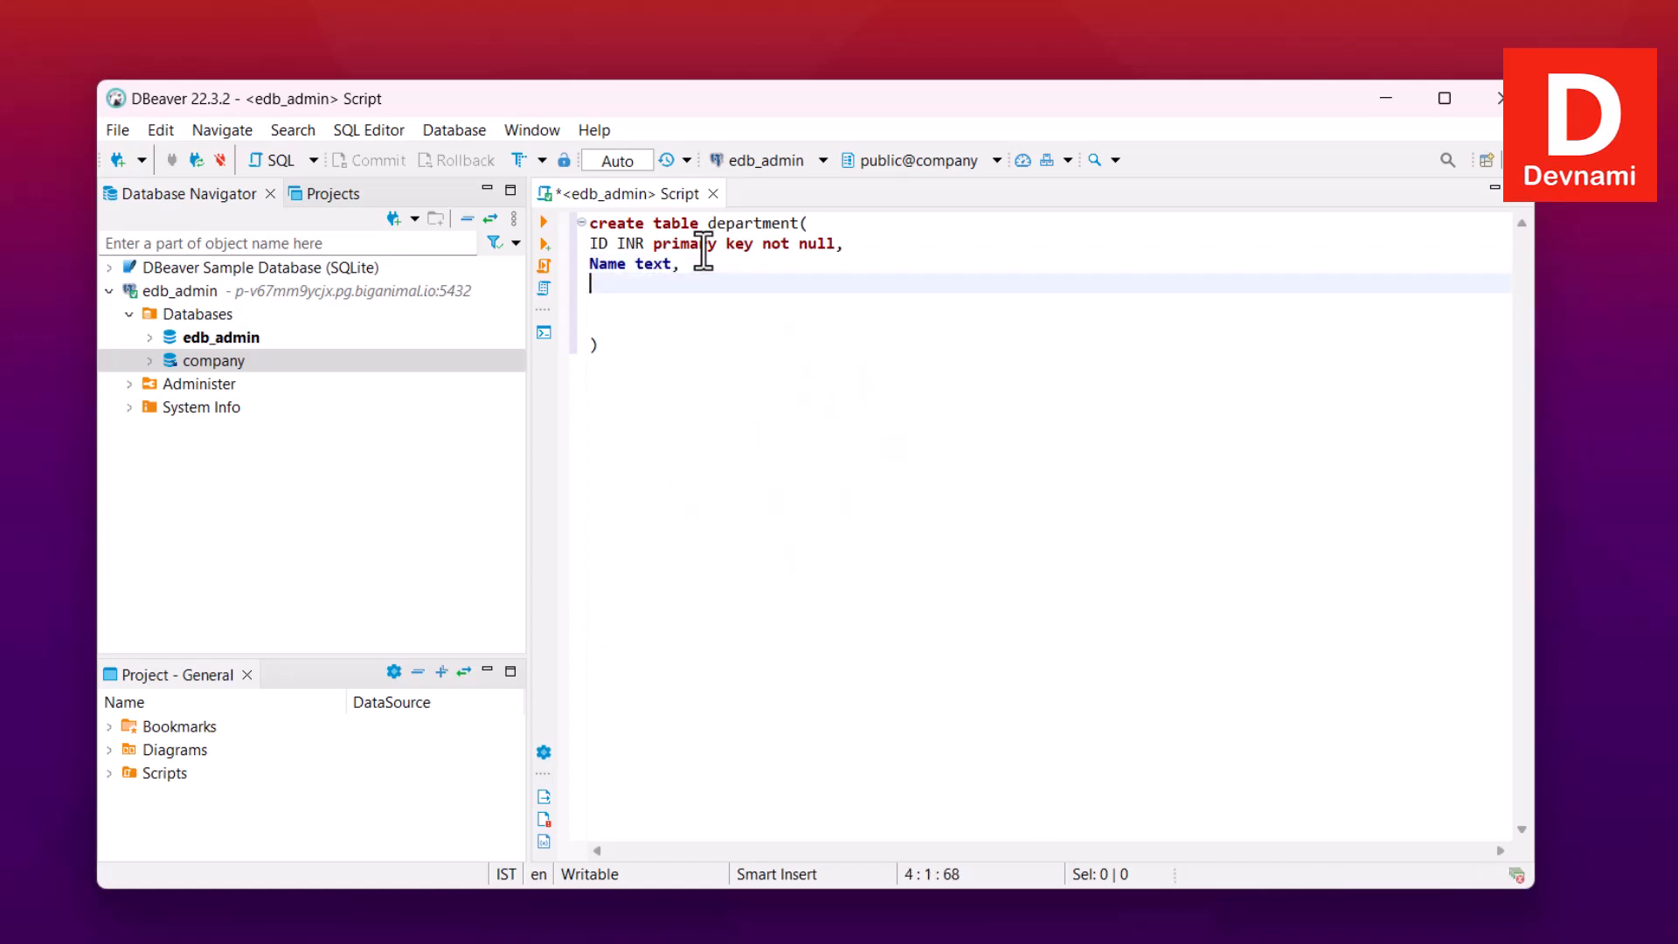
Add the column definition "Salary int", remove the blank lines before the closing parenthesis, and end the statement with a semicolon.
text(Salary te)
key(BackSpace)
key(BackSpace)
text(int)
key(Delete)
key(Delete)
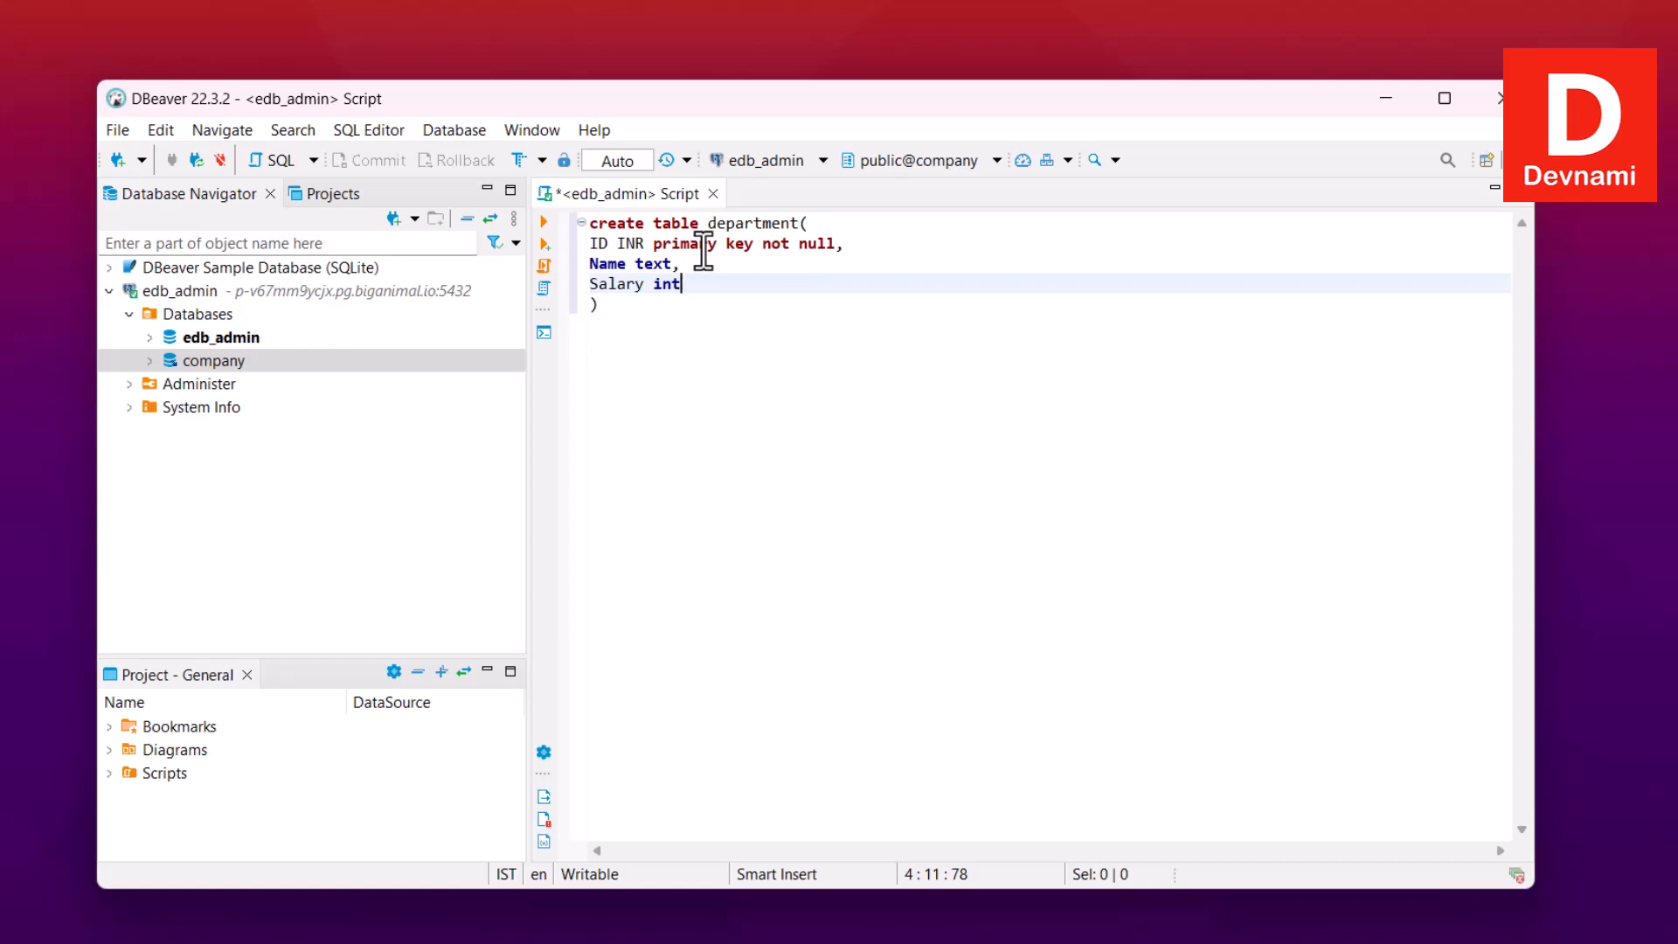
key(Down)
text(;)
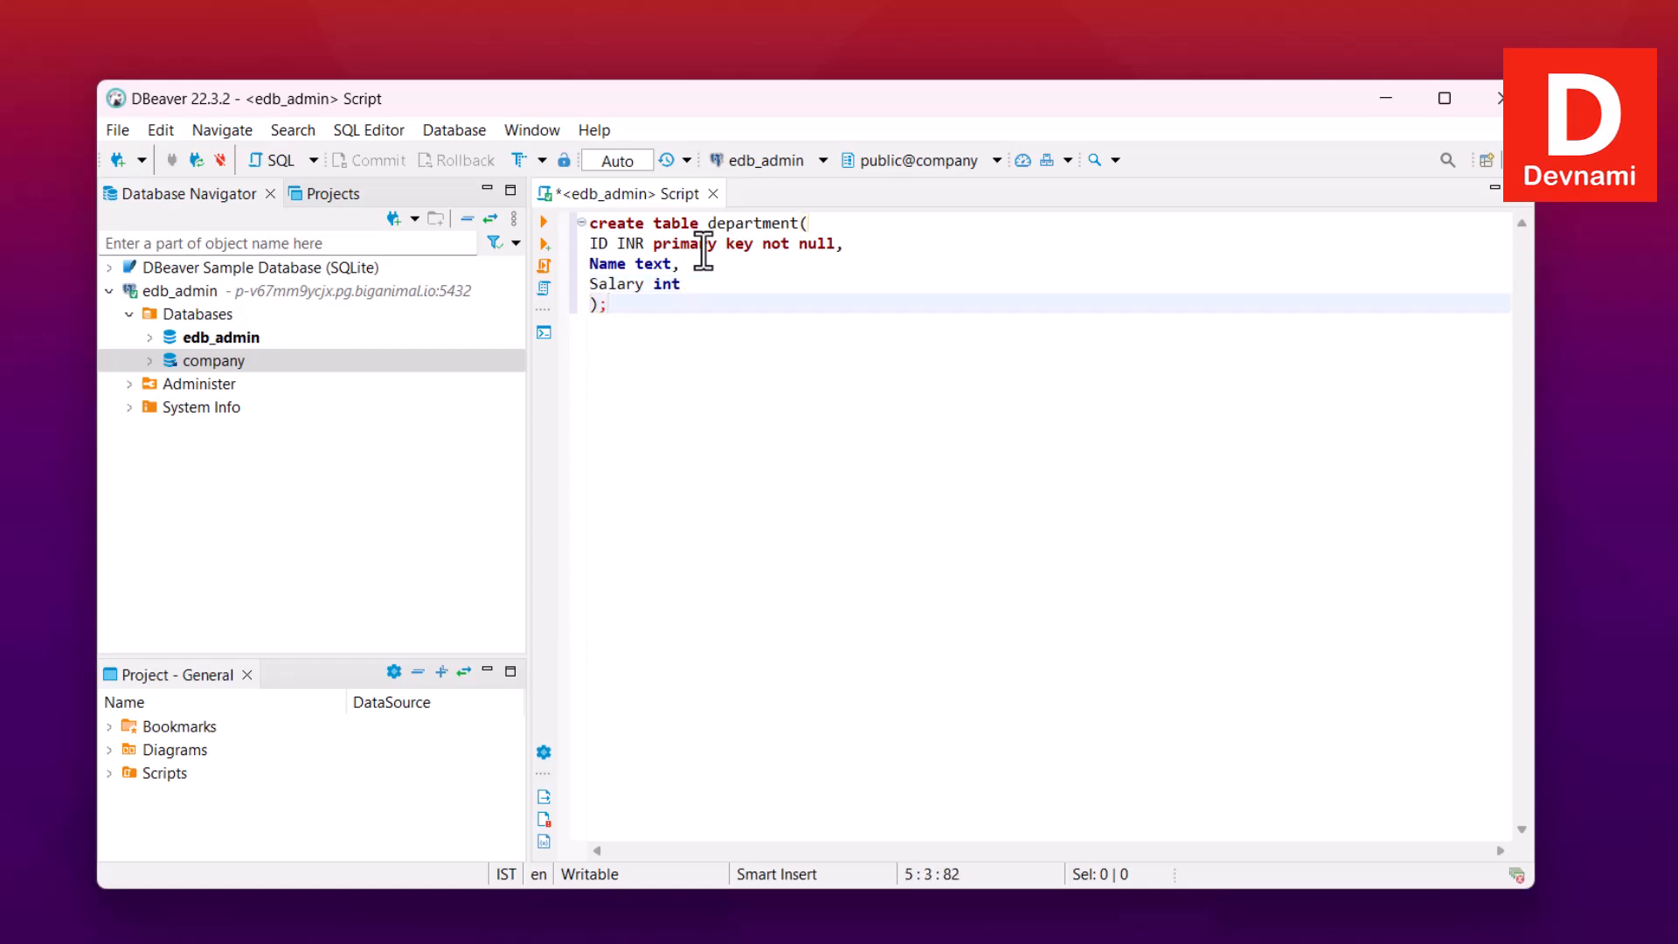
Try to run the whole create table department statement.
key(ctrl+shift+Home)
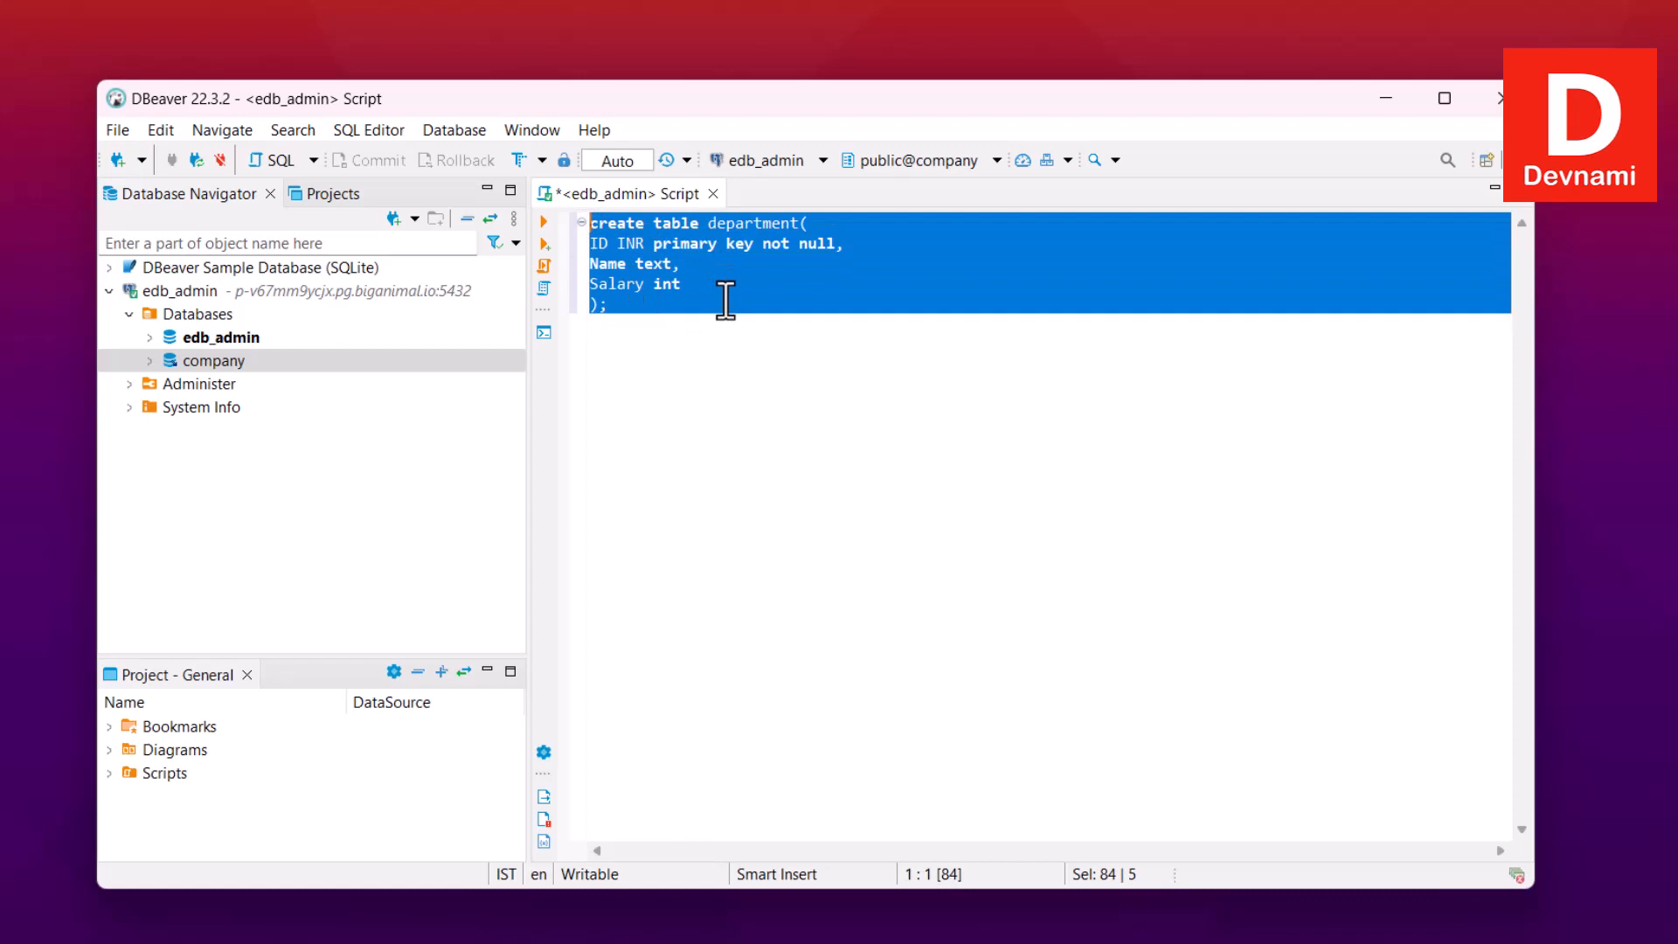
click(313, 161)
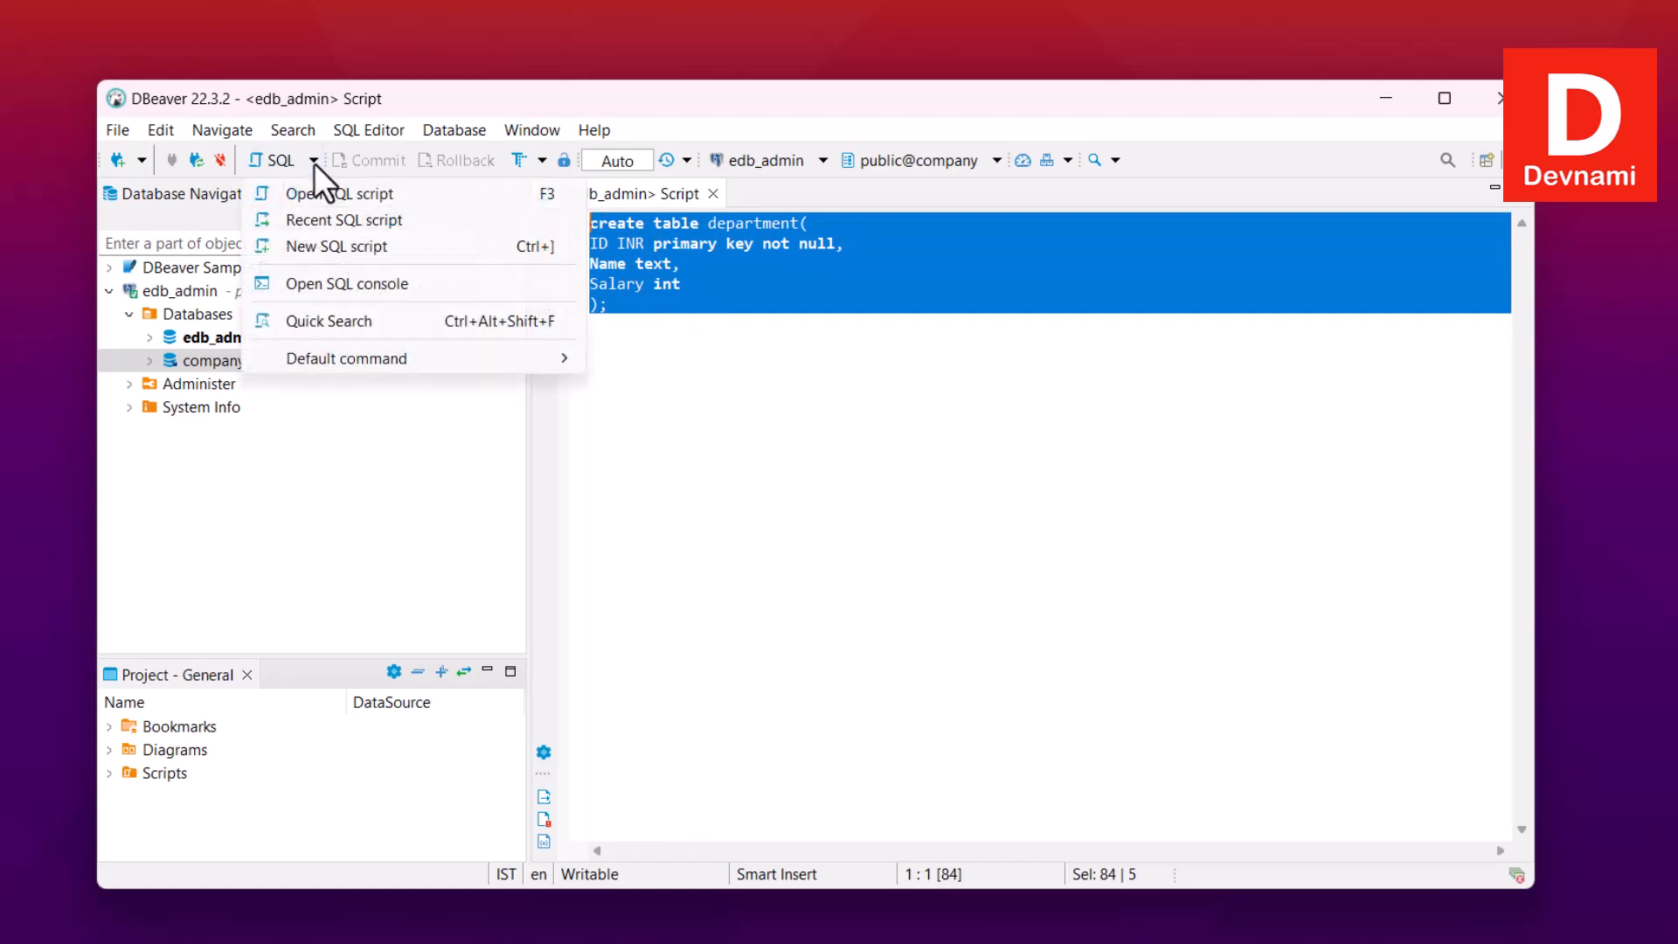
click(769, 301)
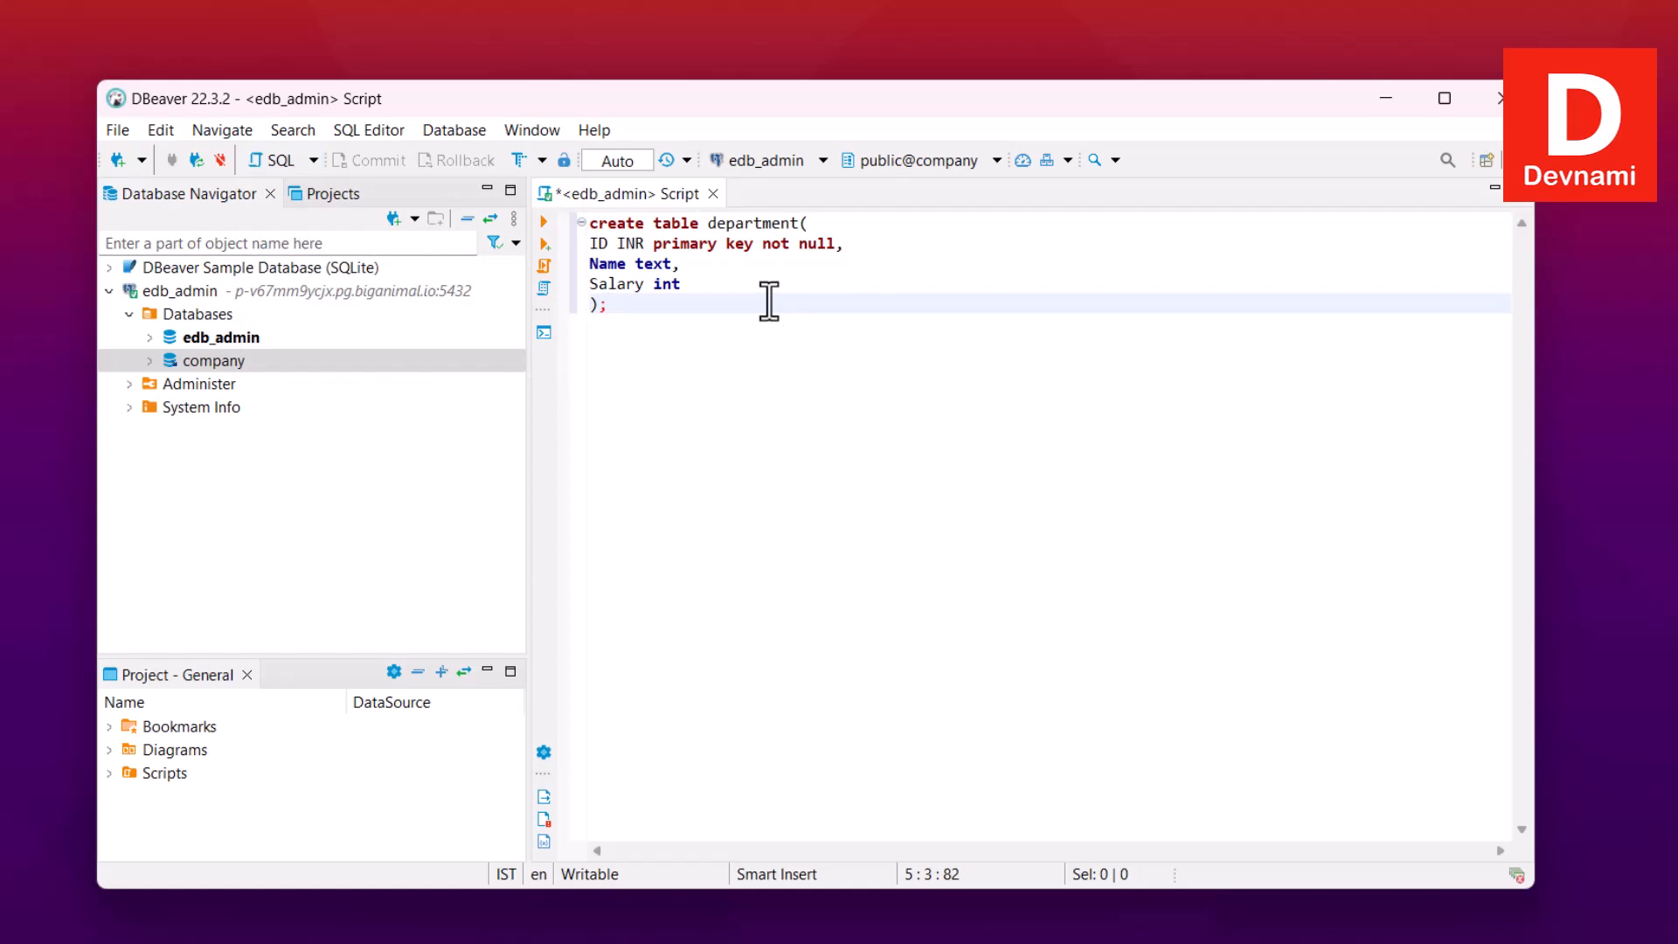
shift+click(666, 289)
shift+click(590, 224)
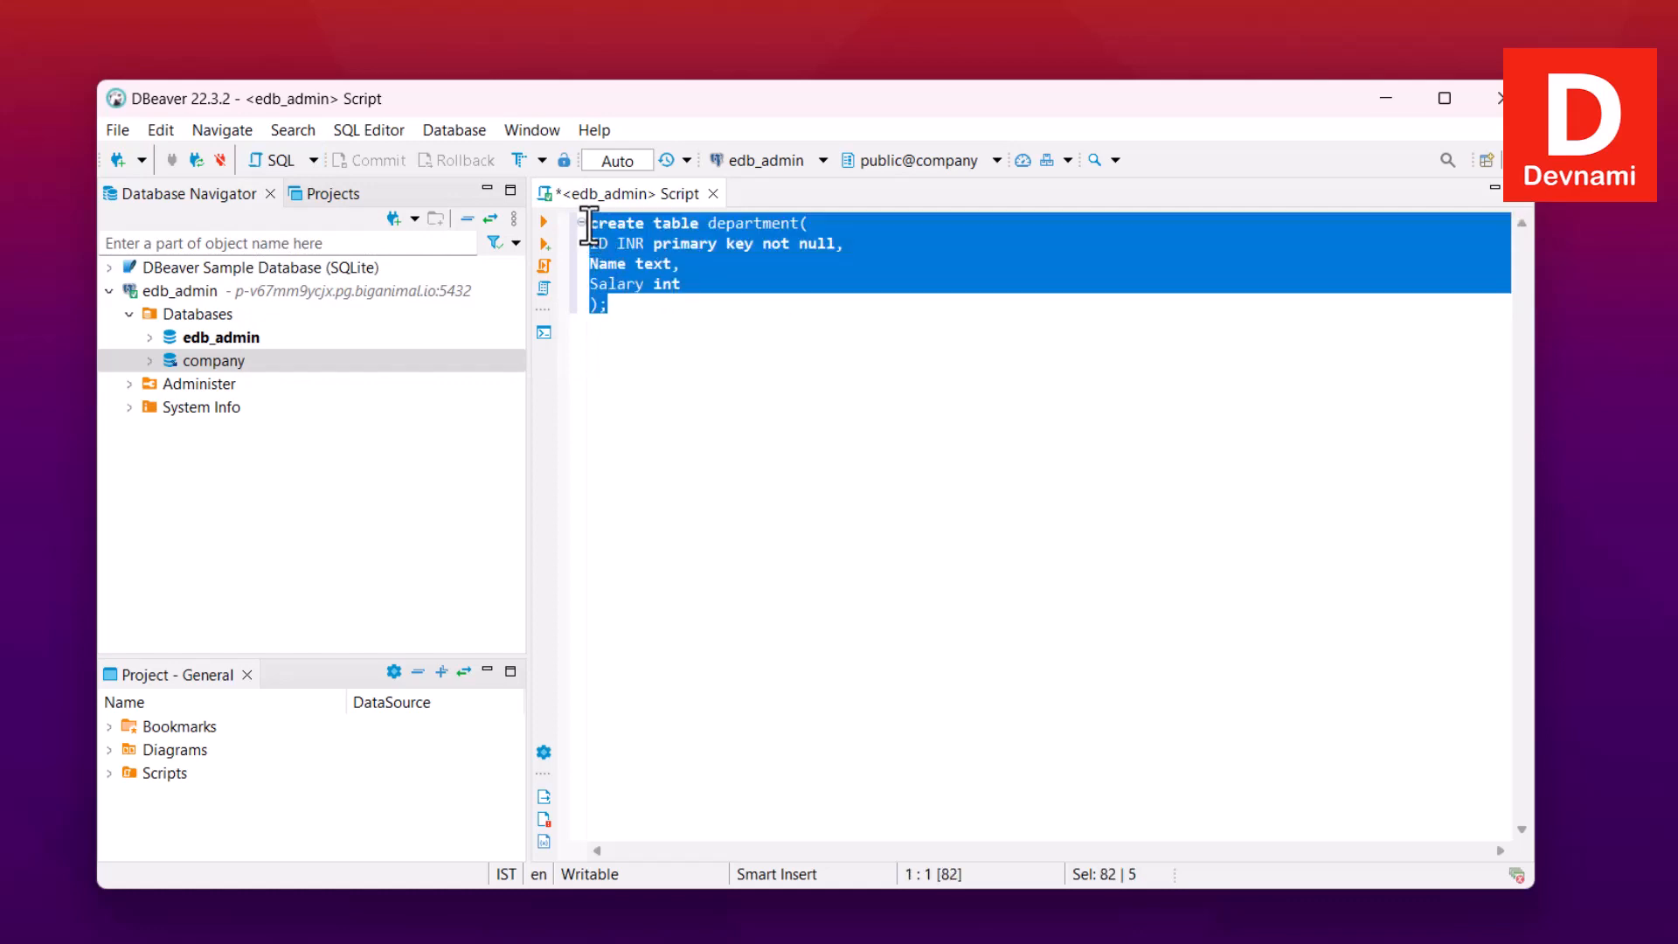
click(544, 220)
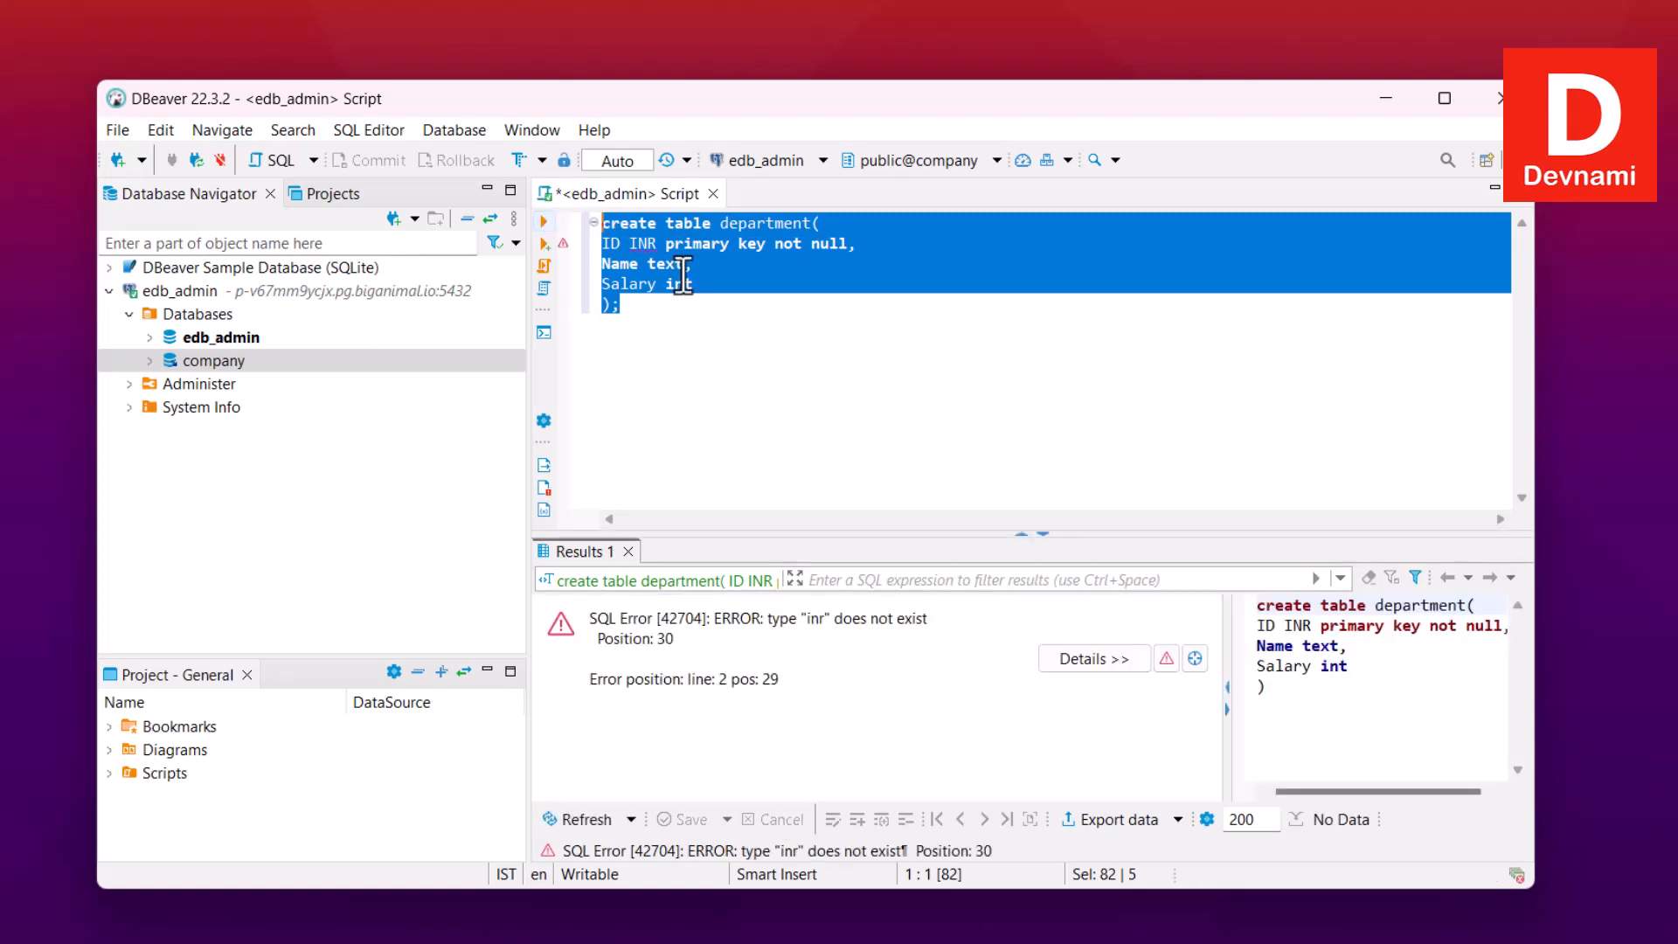
Examine the SQL error message, its error position and the executed query in the results.
drag(626, 679, 782, 679)
click(841, 676)
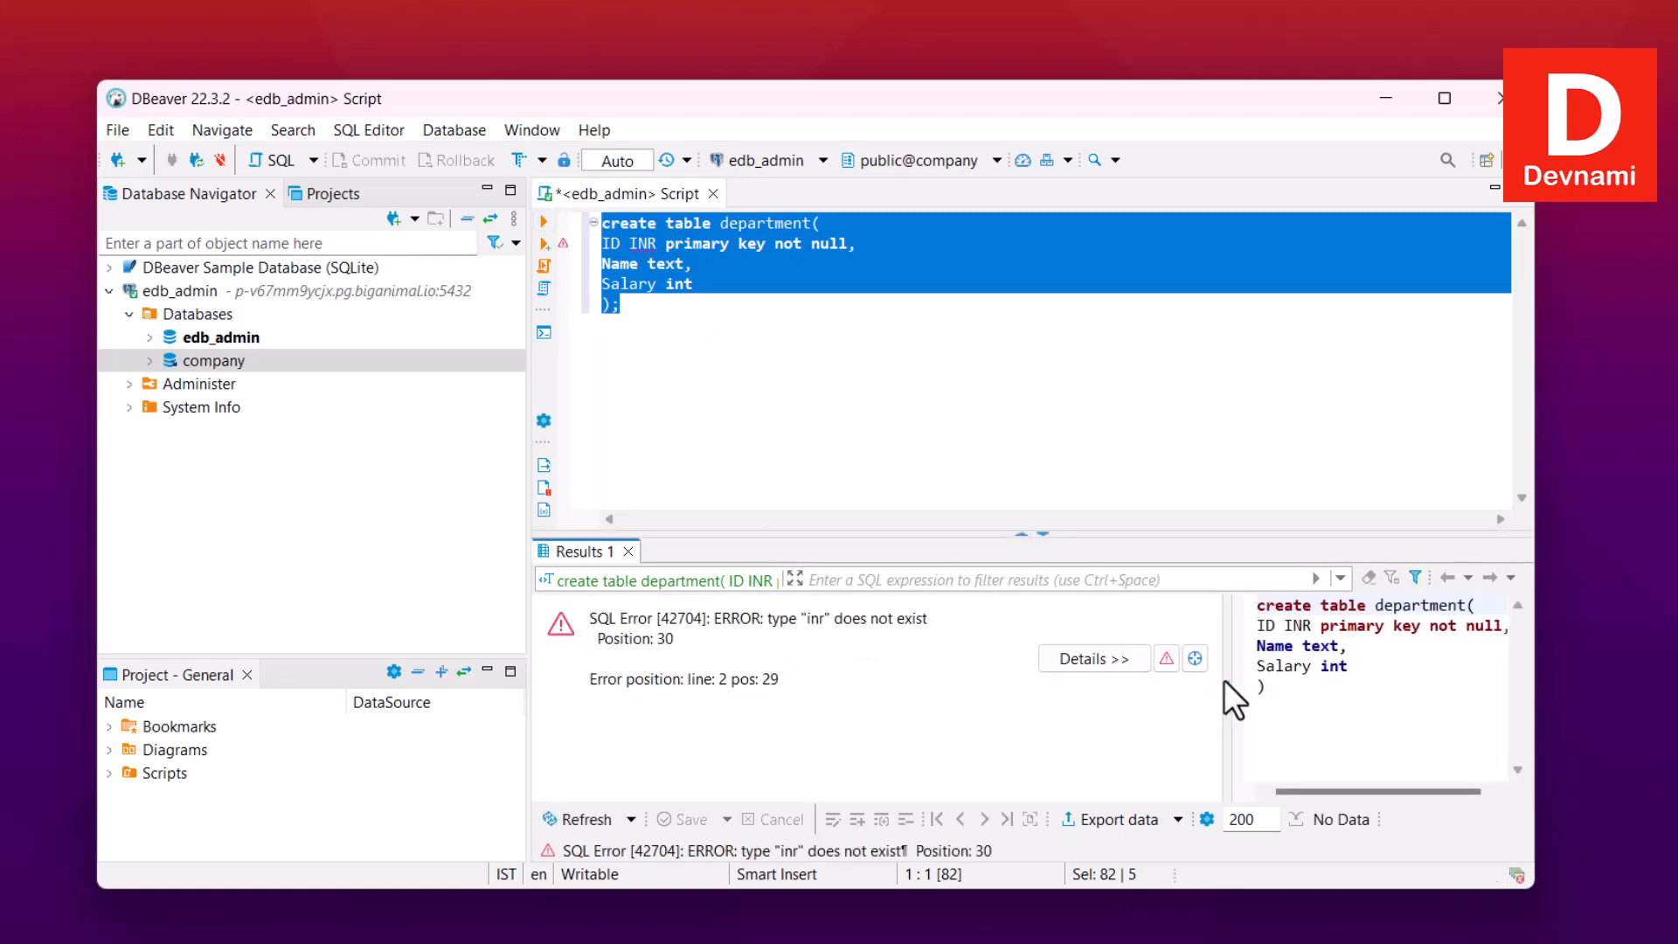
click(1289, 647)
click(1355, 665)
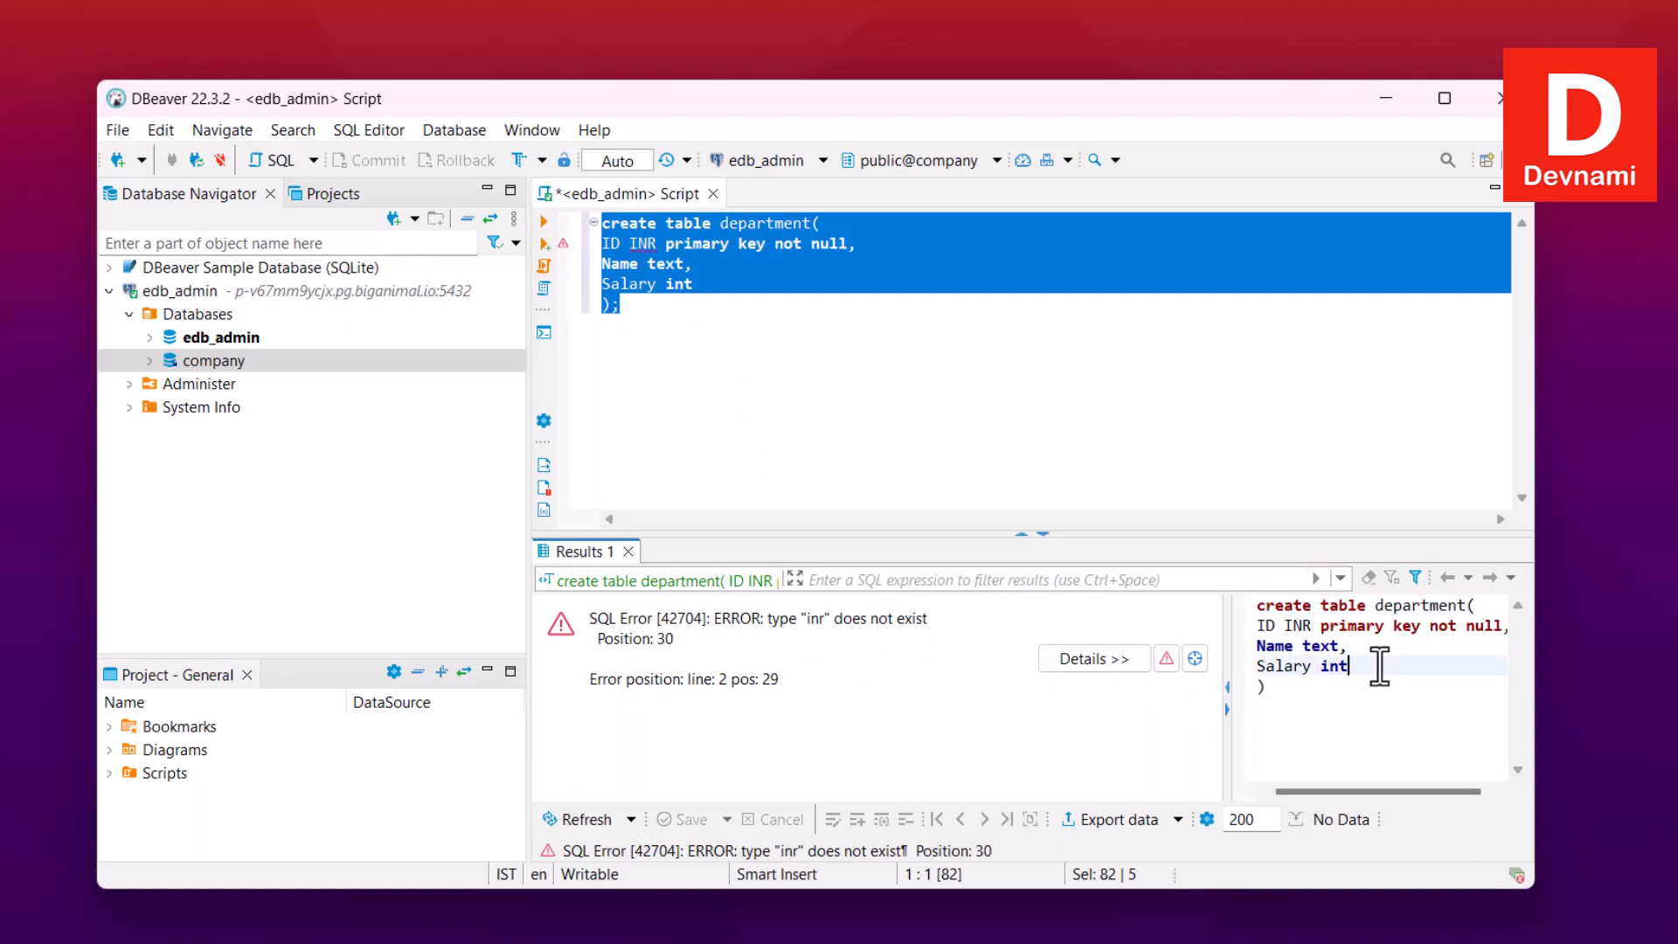
scroll(1438, 793, right, 1)
drag(1438, 794, 1265, 780)
drag(796, 621, 949, 618)
click(948, 618)
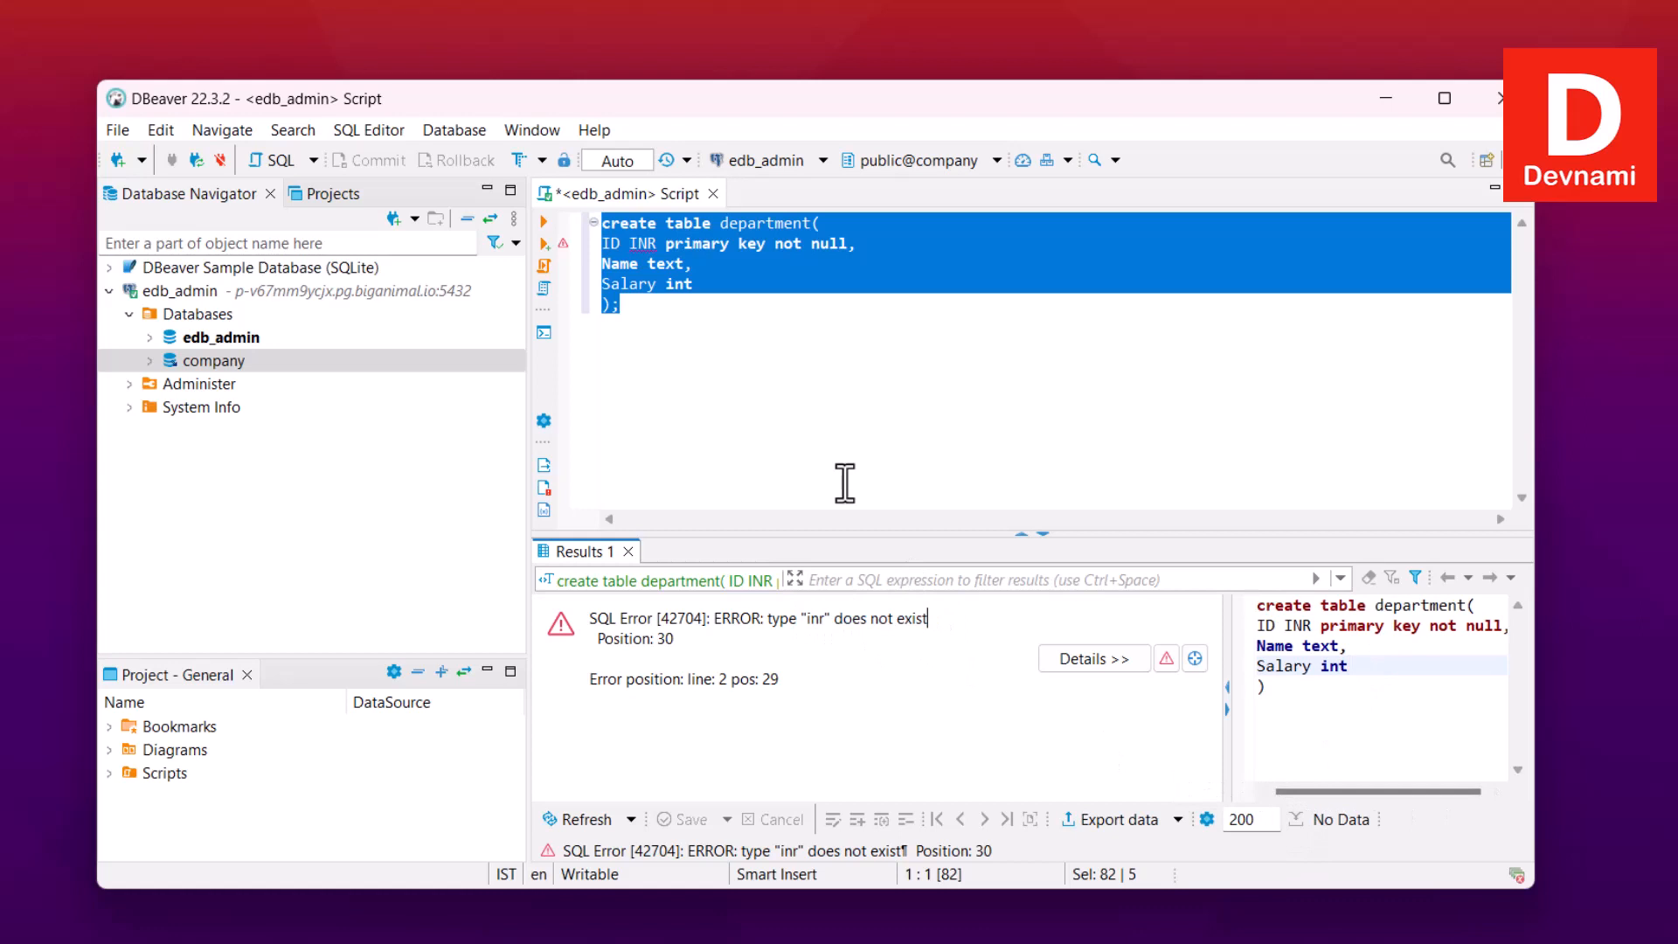
Correct the ID column's data type to INT and run the entire create table statement.
click(667, 267)
drag(660, 246, 650, 243)
text(T)
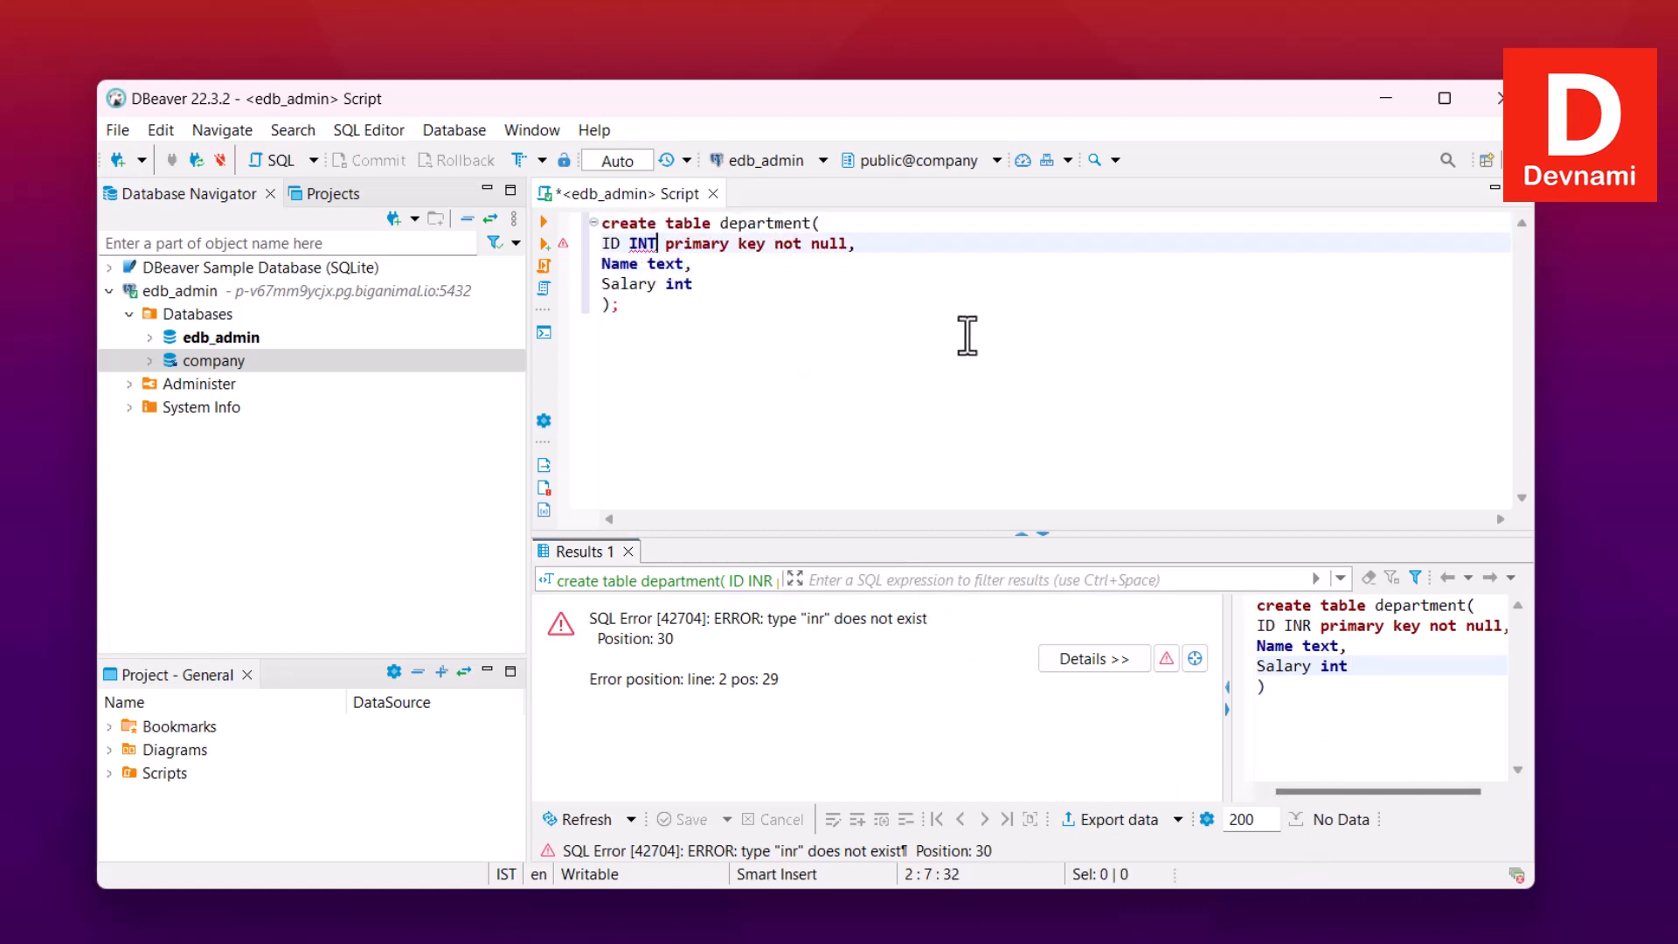
drag(699, 306, 625, 214)
click(544, 221)
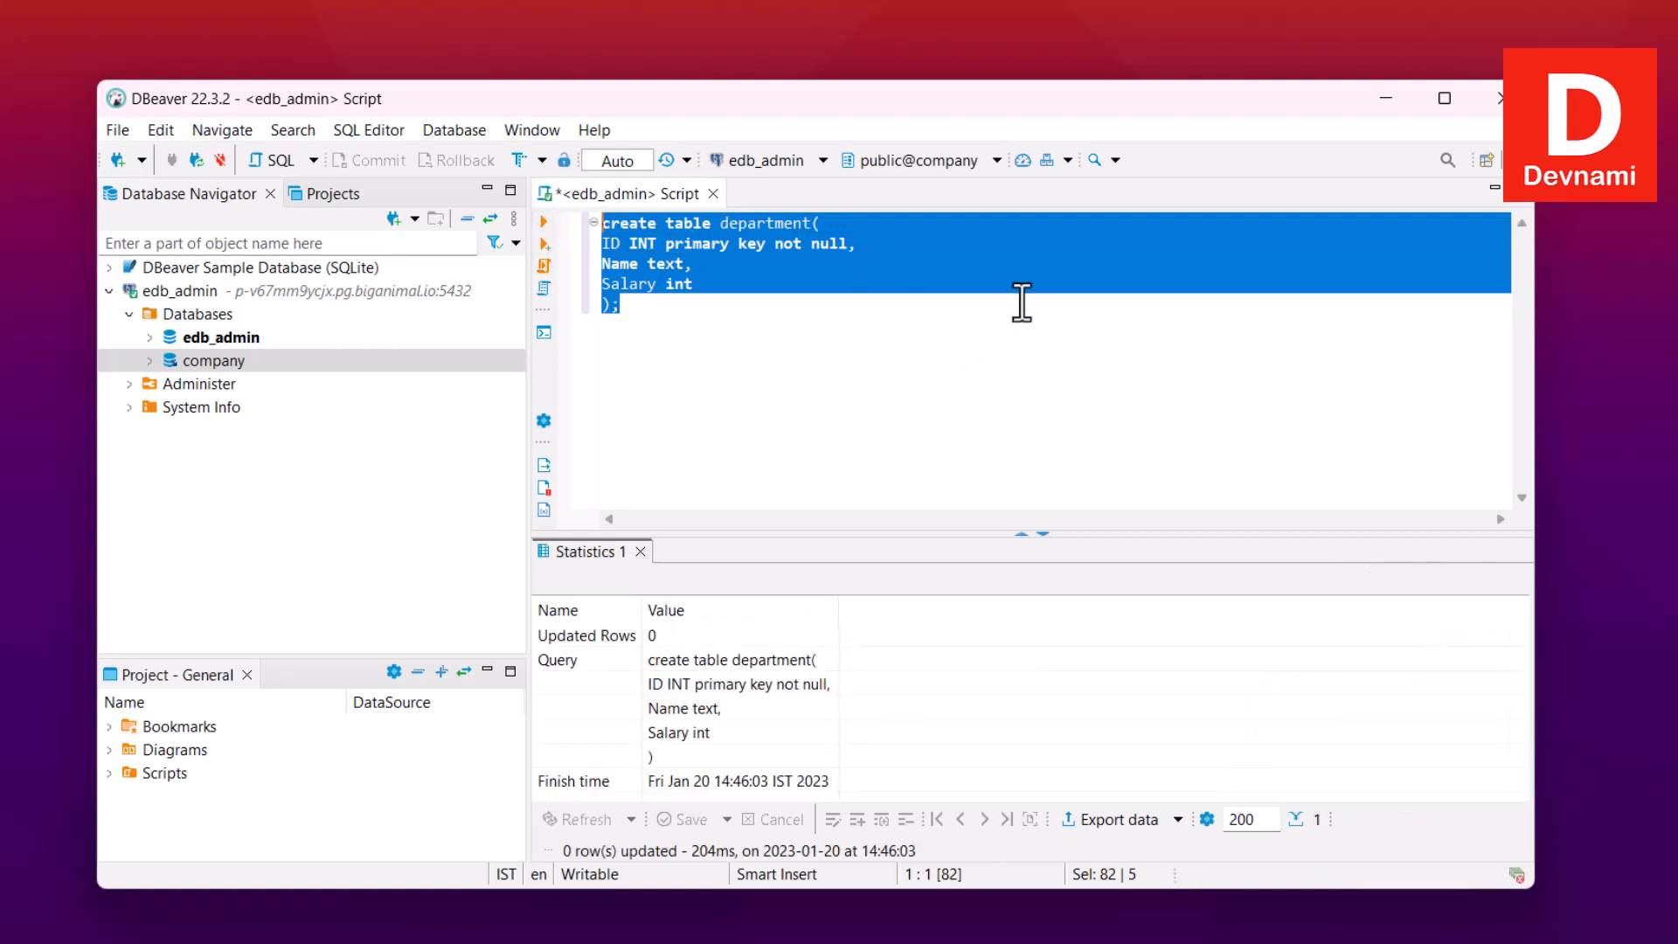
Expand the company database in the navigator, and refresh its schemas and the database itself.
click(150, 359)
click(171, 382)
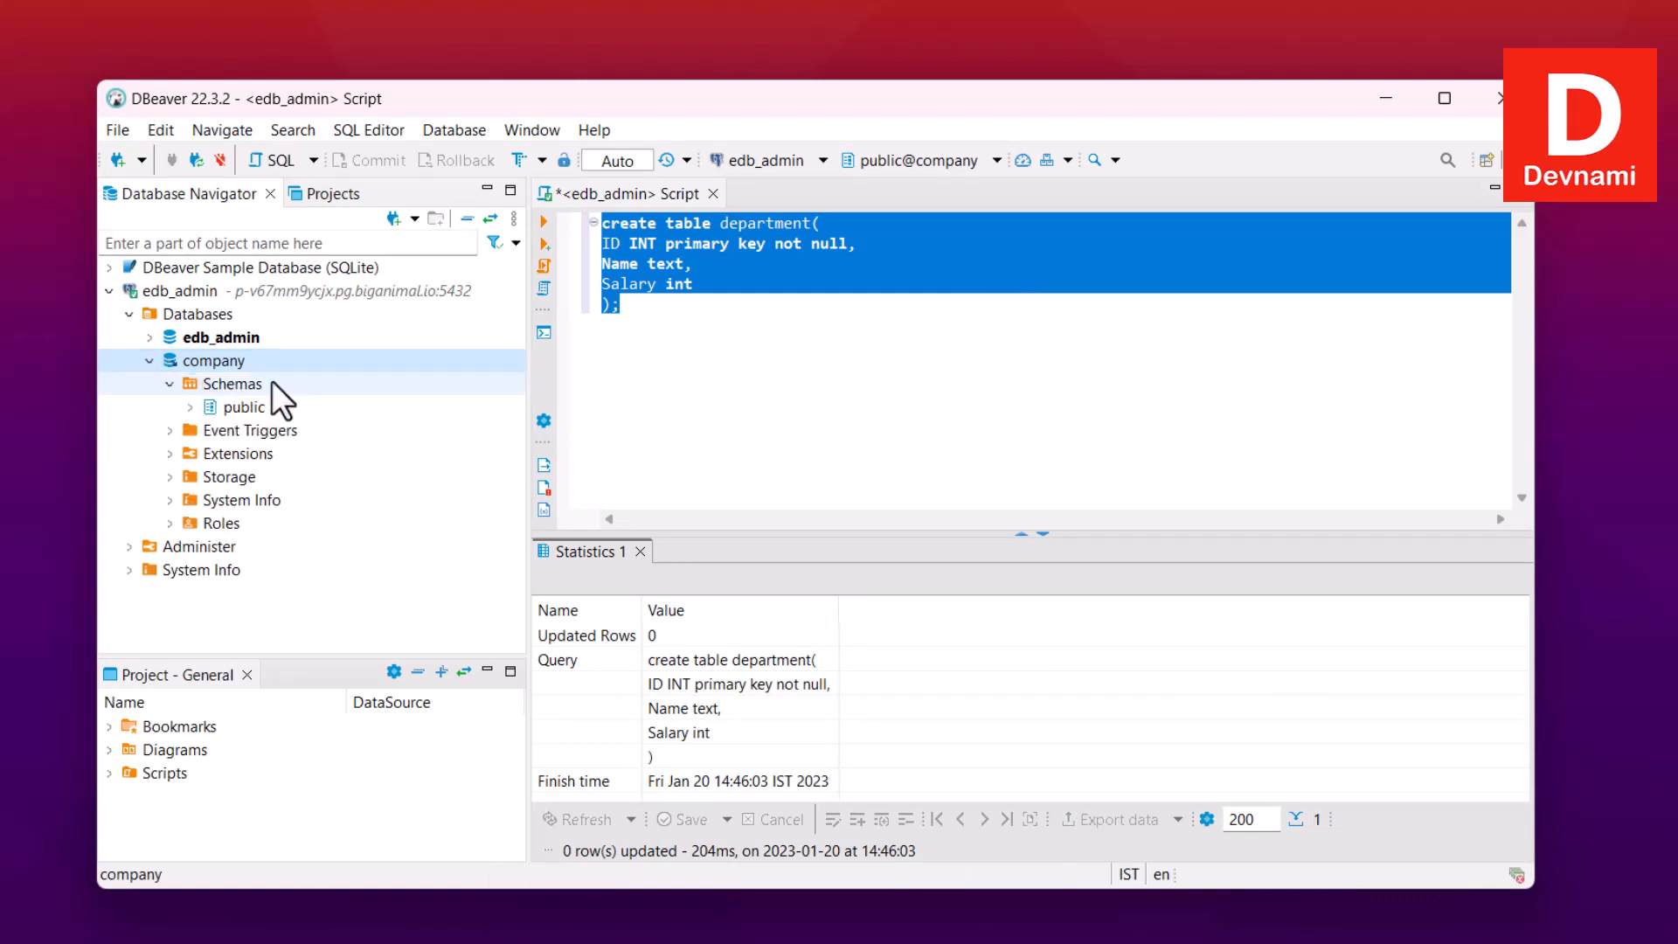
right_click(234, 385)
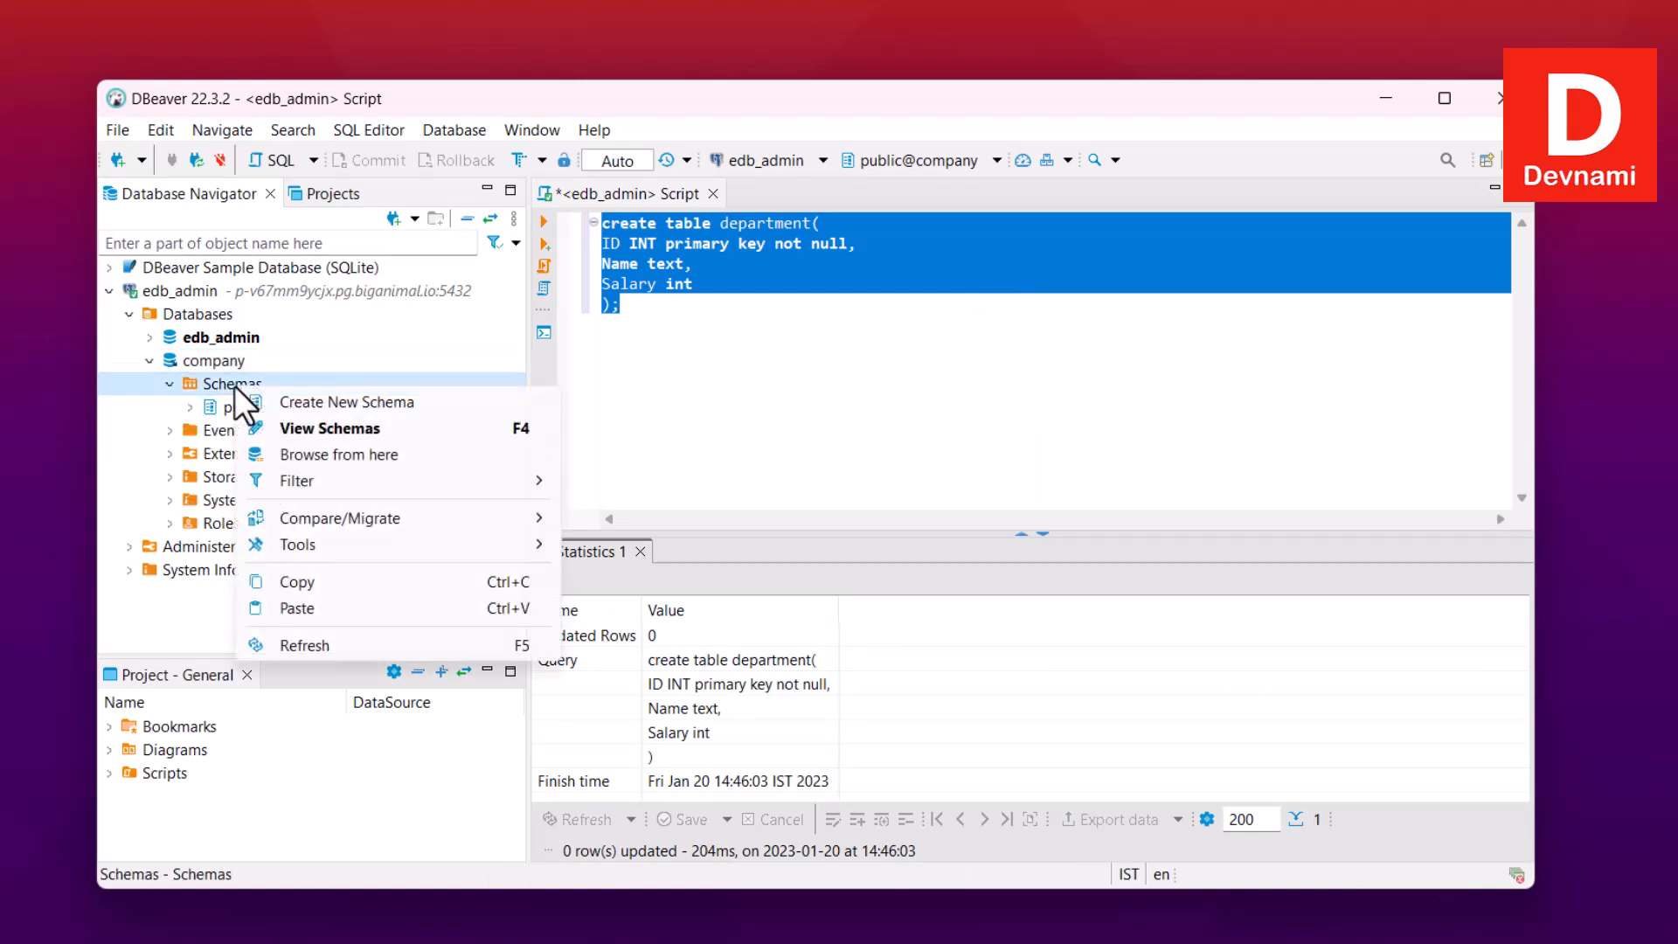
click(308, 643)
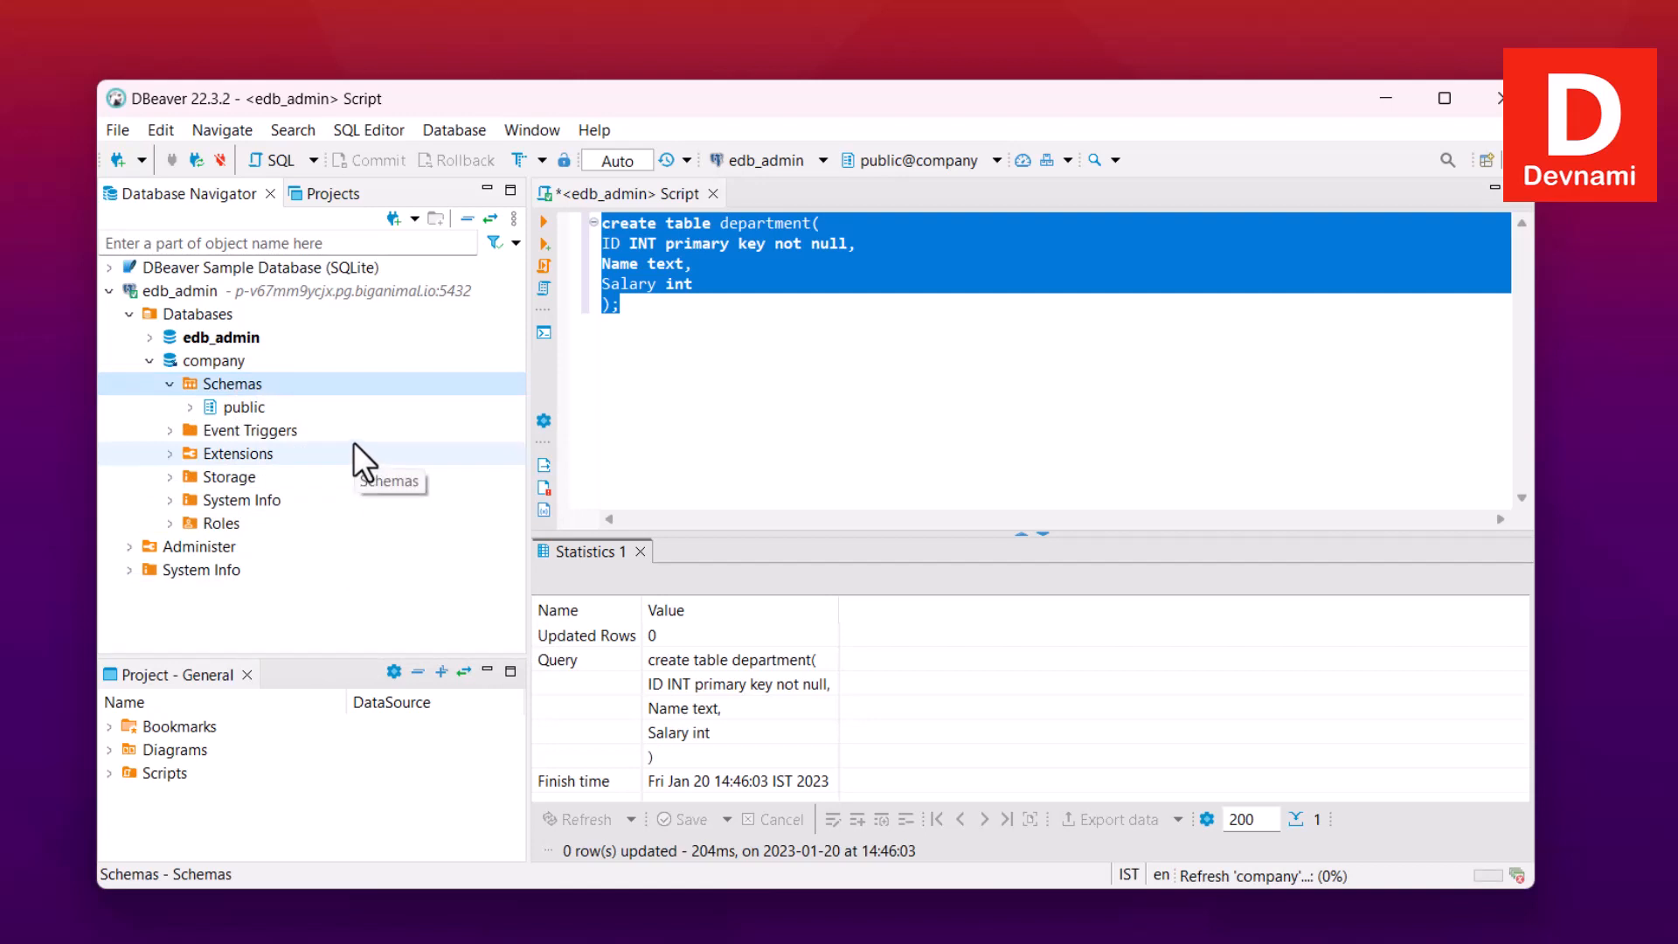
click(169, 383)
click(197, 360)
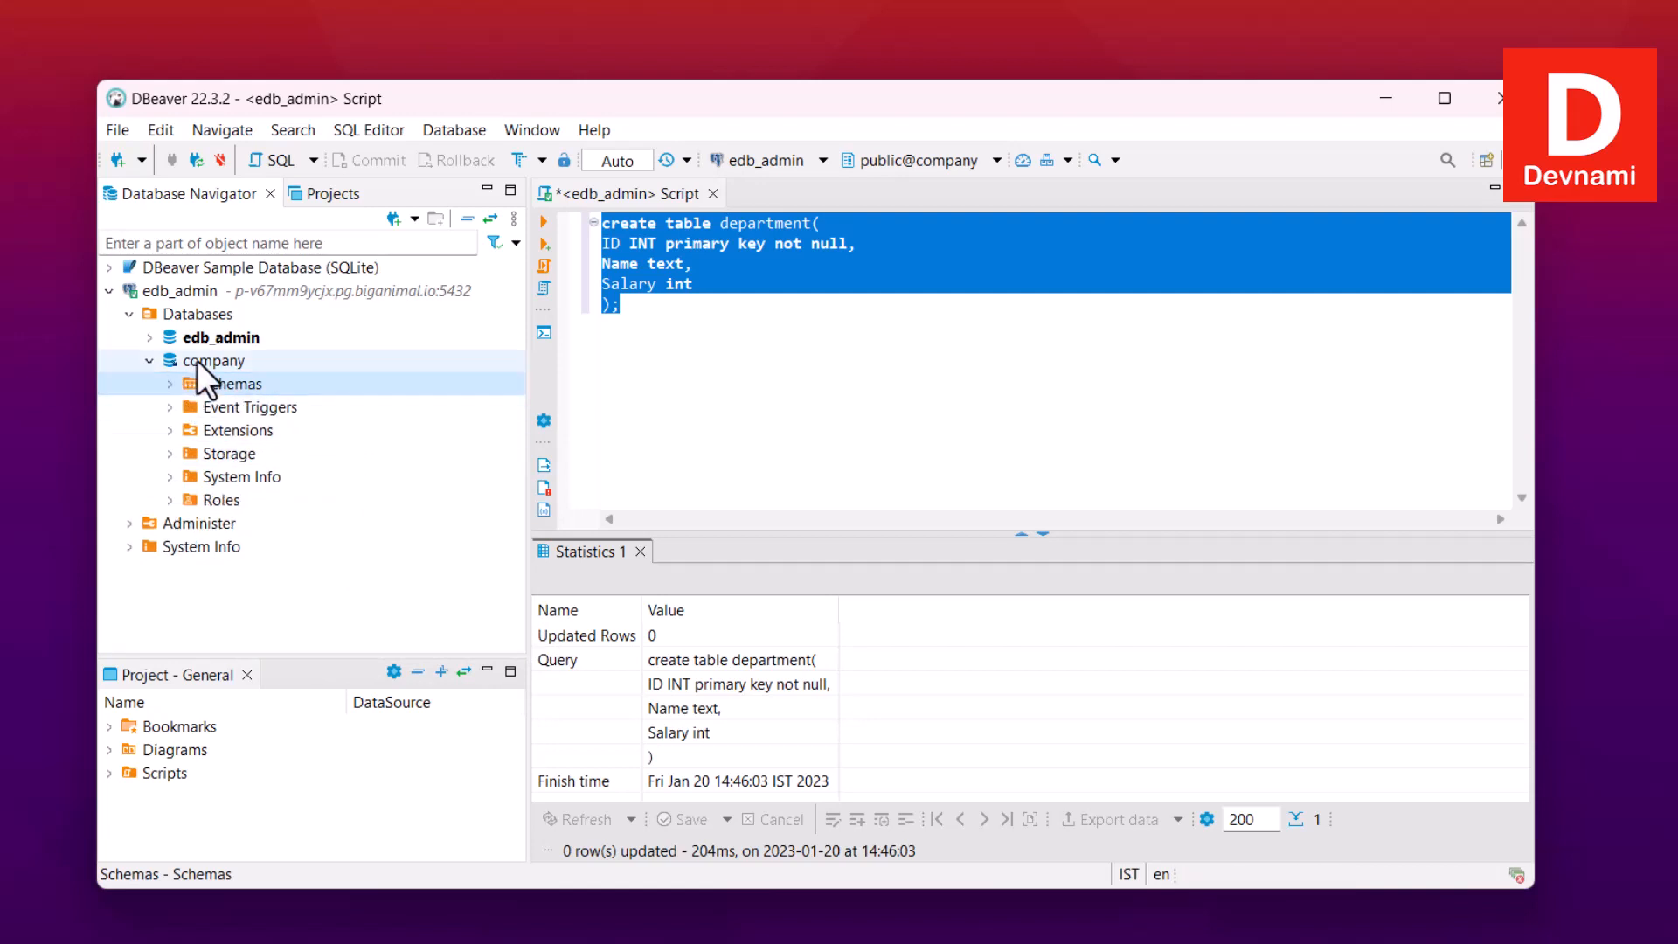
right_click(196, 360)
click(275, 726)
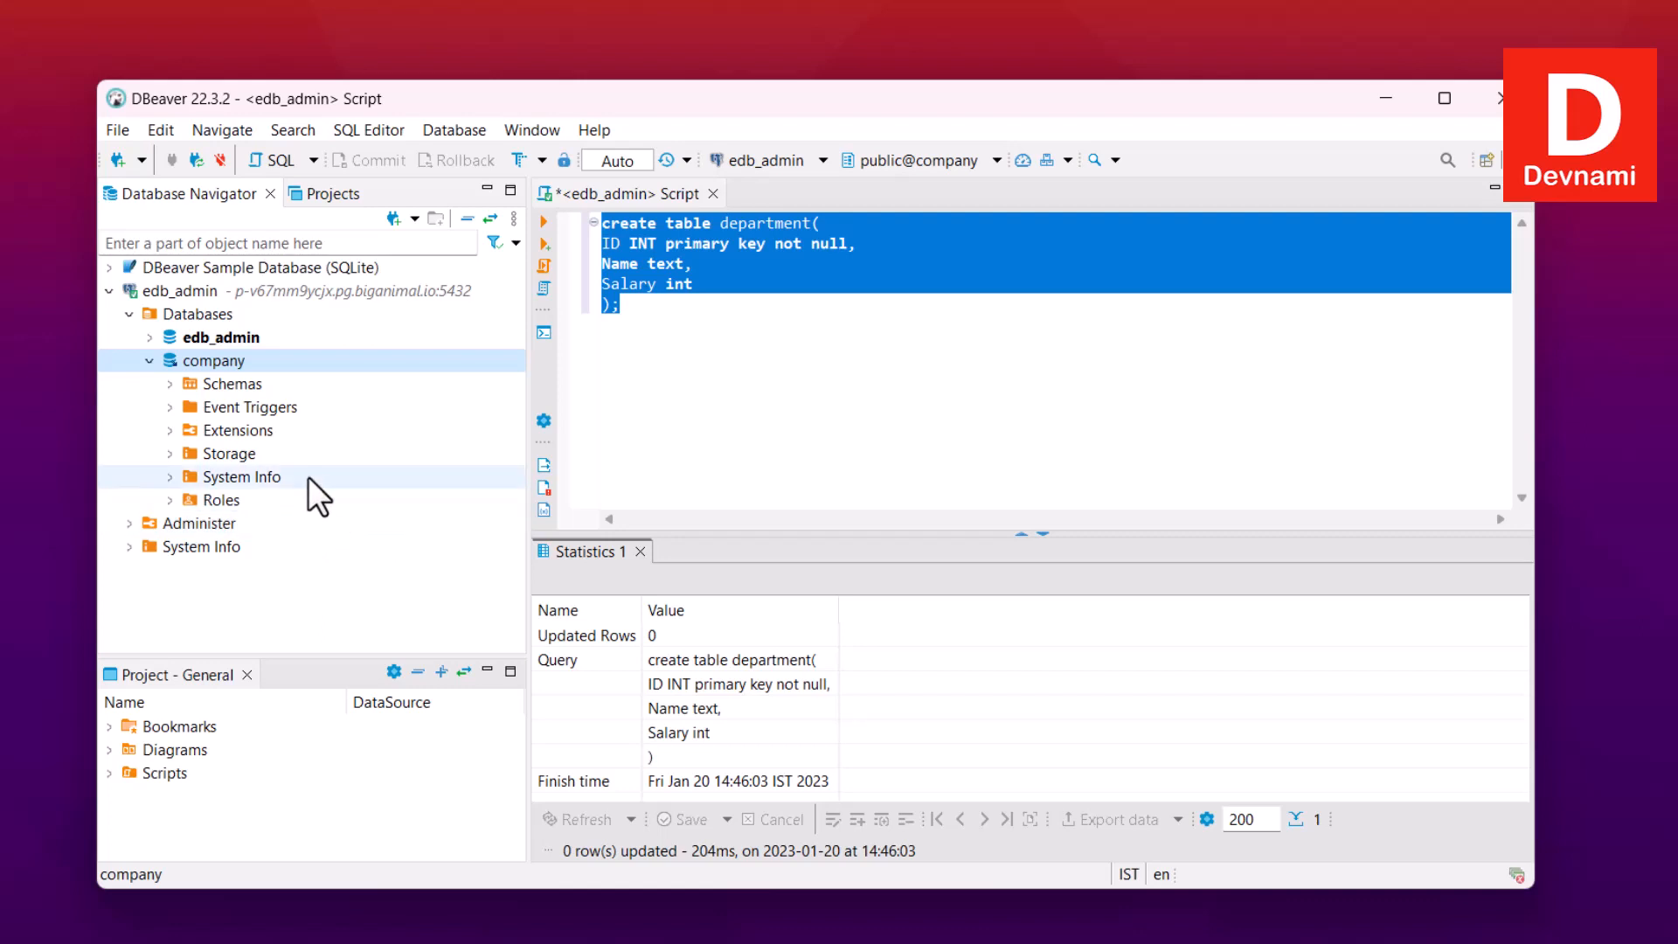
Expand the company database's schemas down to the tables of the public schema.
click(223, 384)
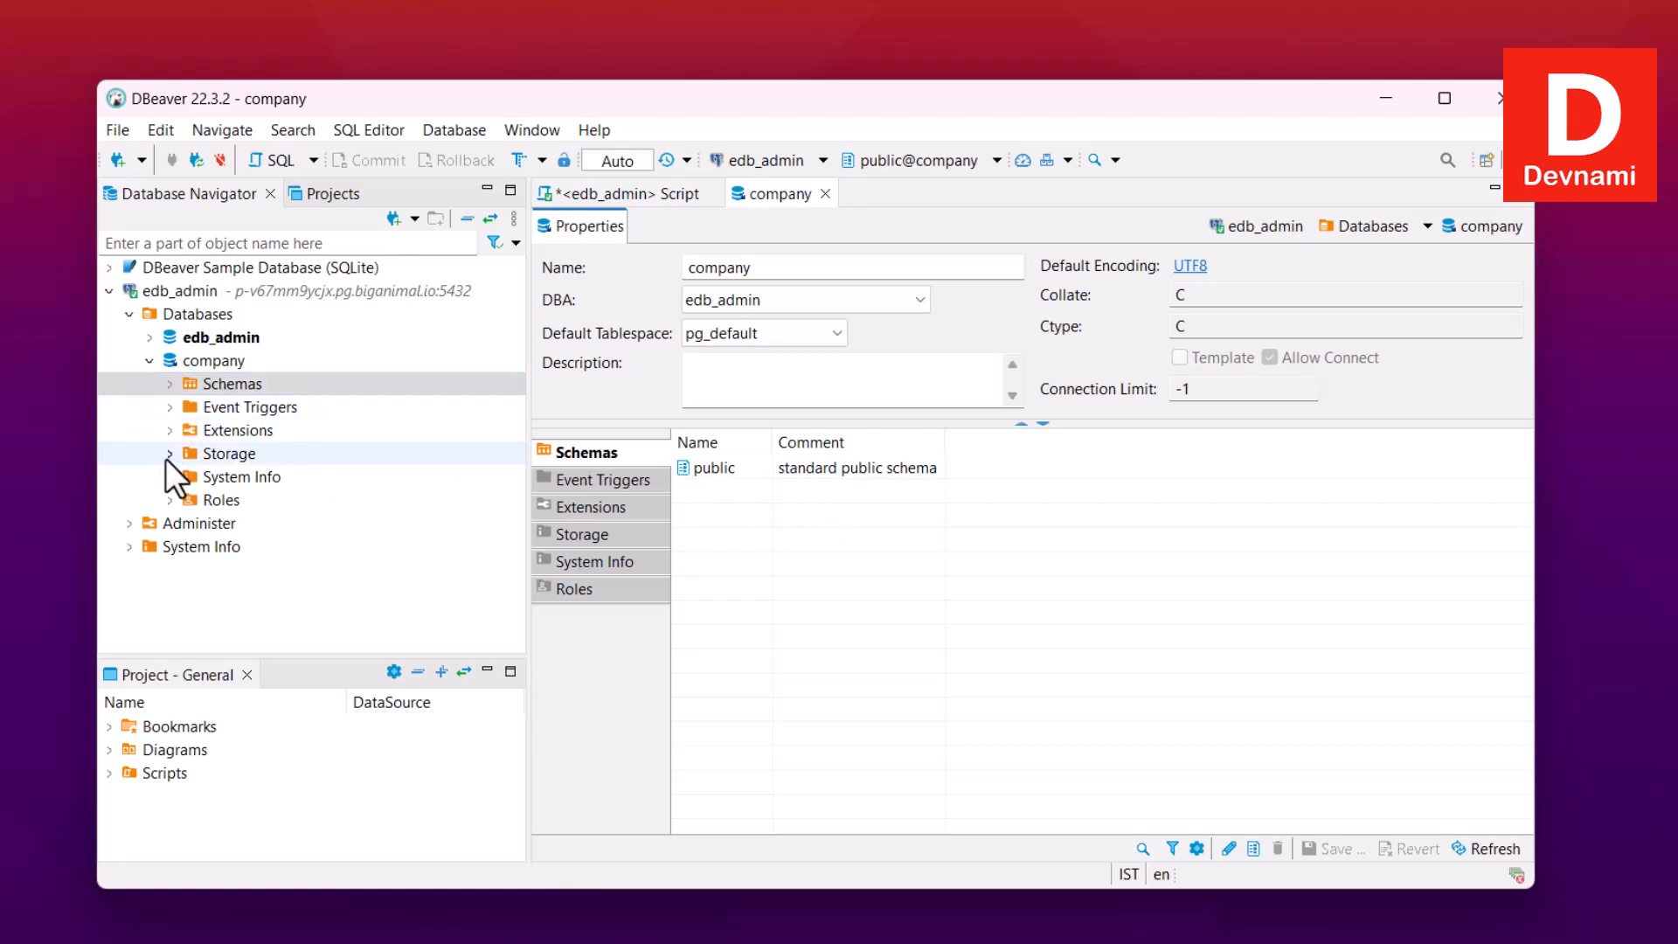
click(170, 384)
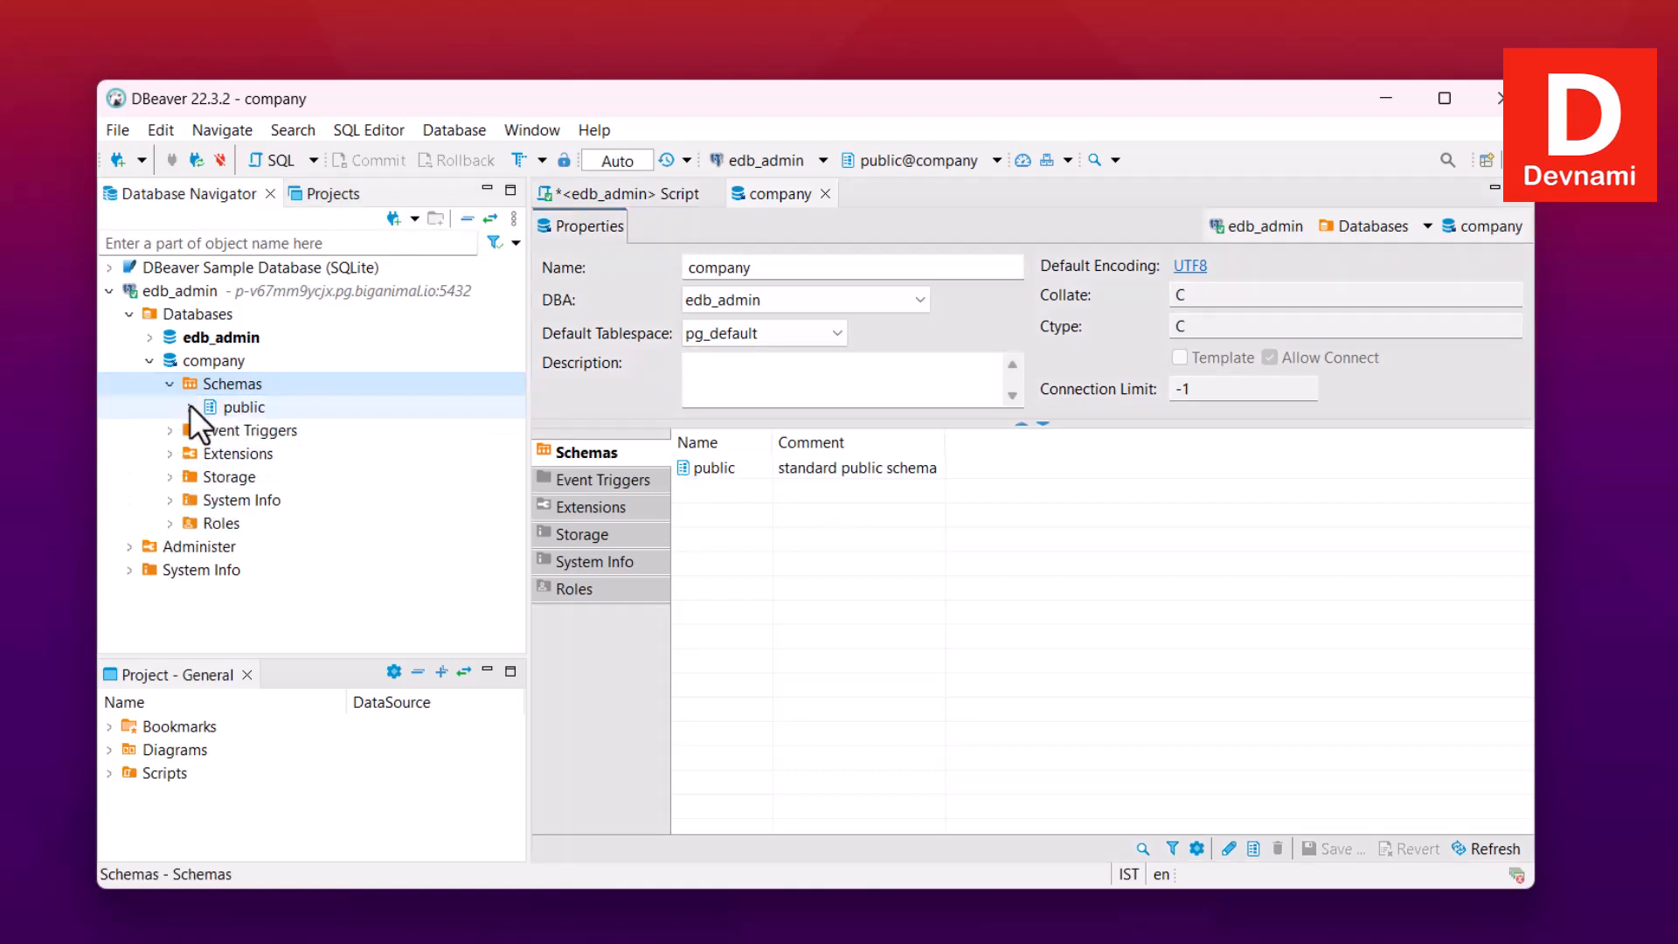
click(189, 408)
click(210, 430)
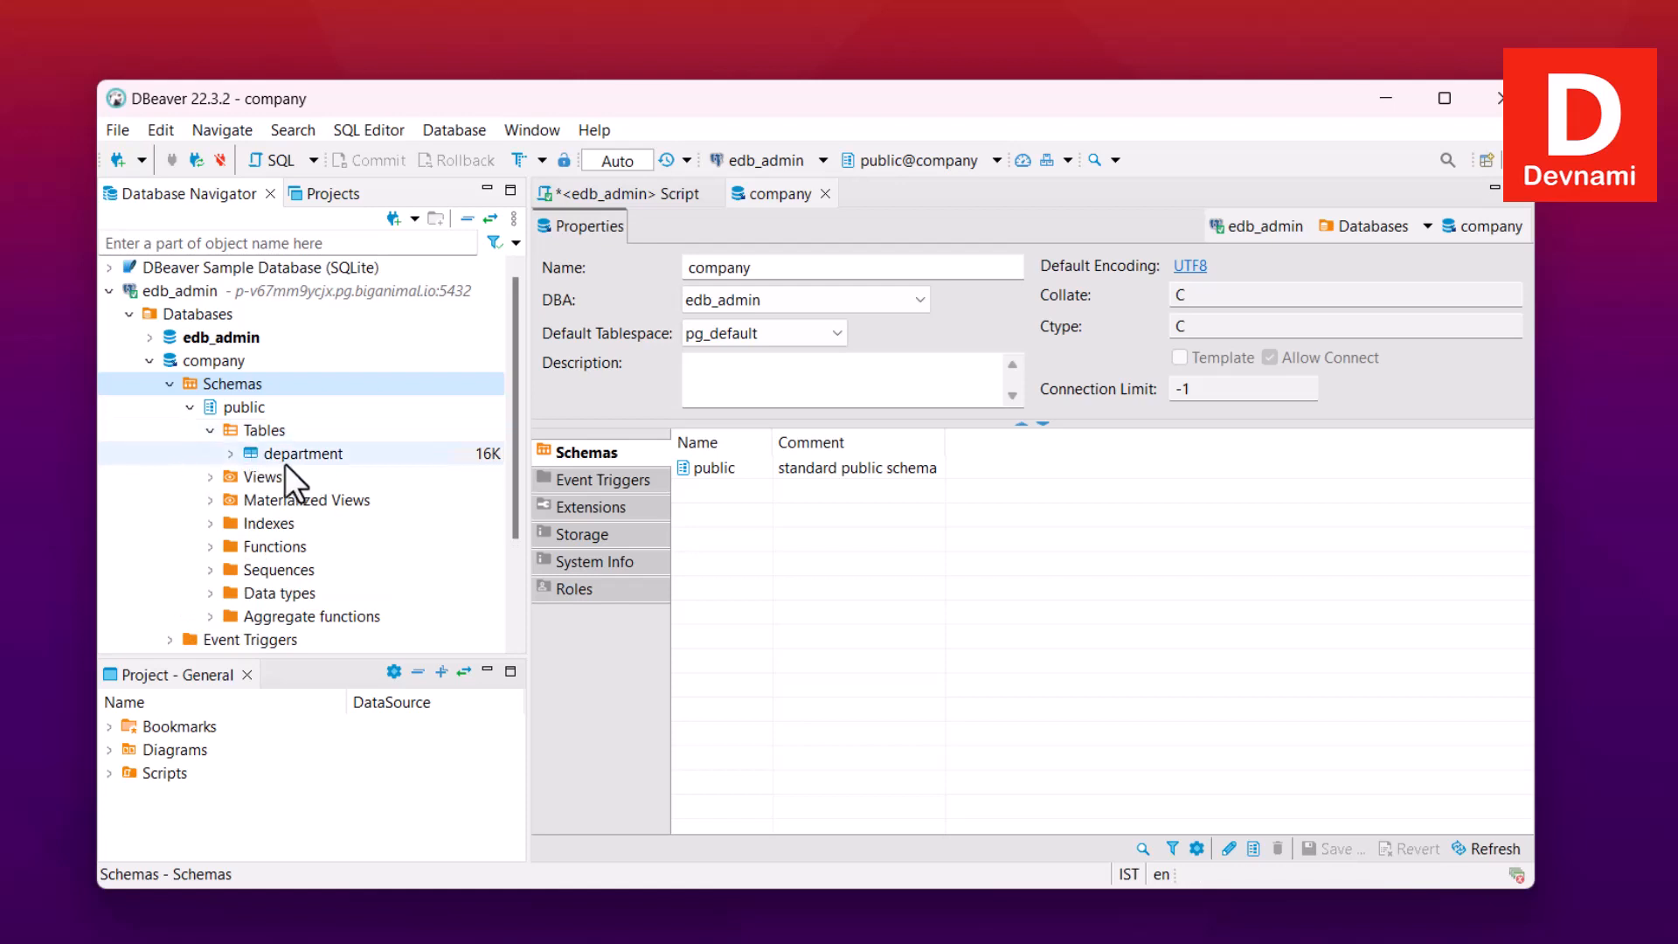
View the department table's properties and close the company database's editor.
click(260, 460)
right_click(327, 454)
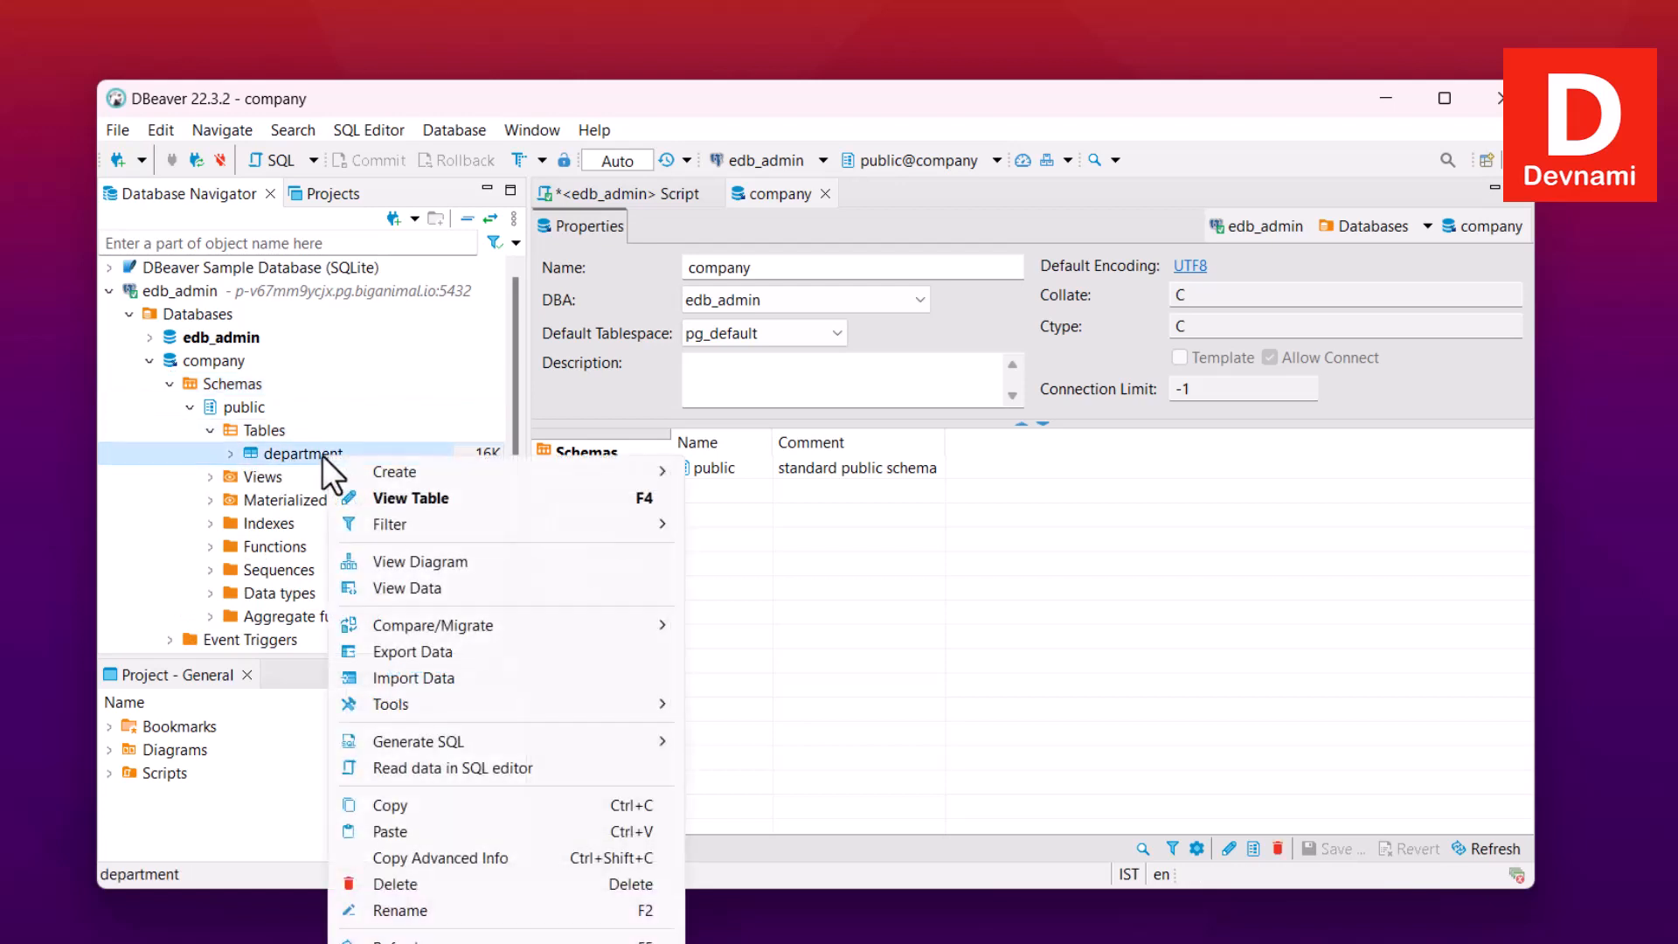
click(384, 496)
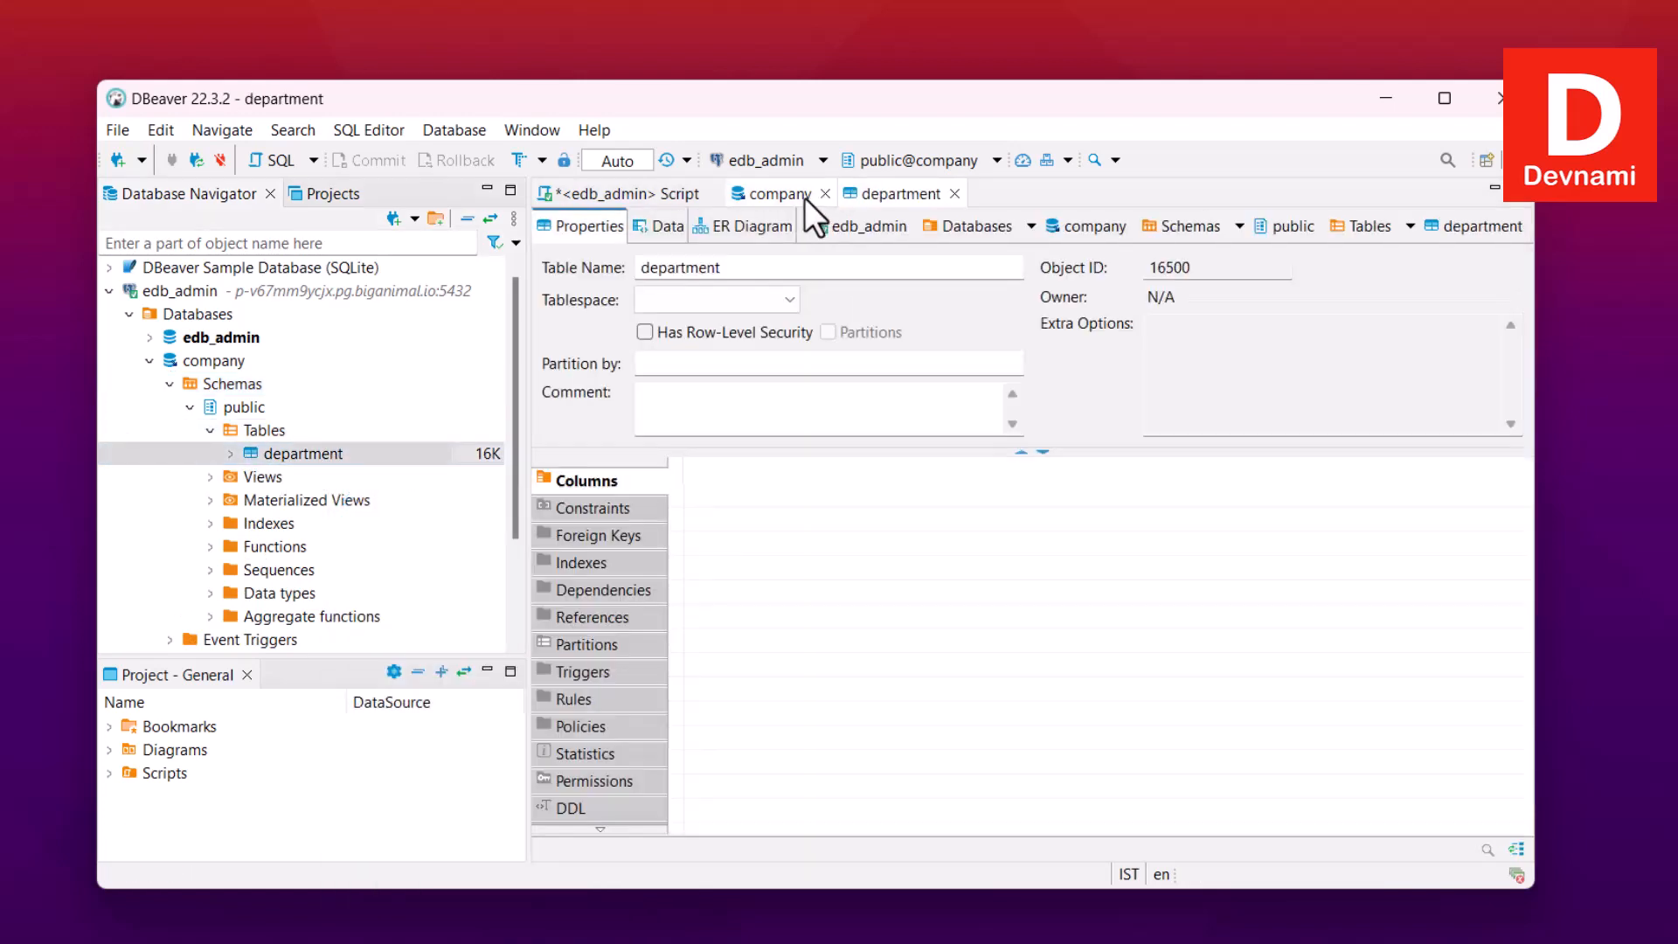
click(799, 194)
click(824, 194)
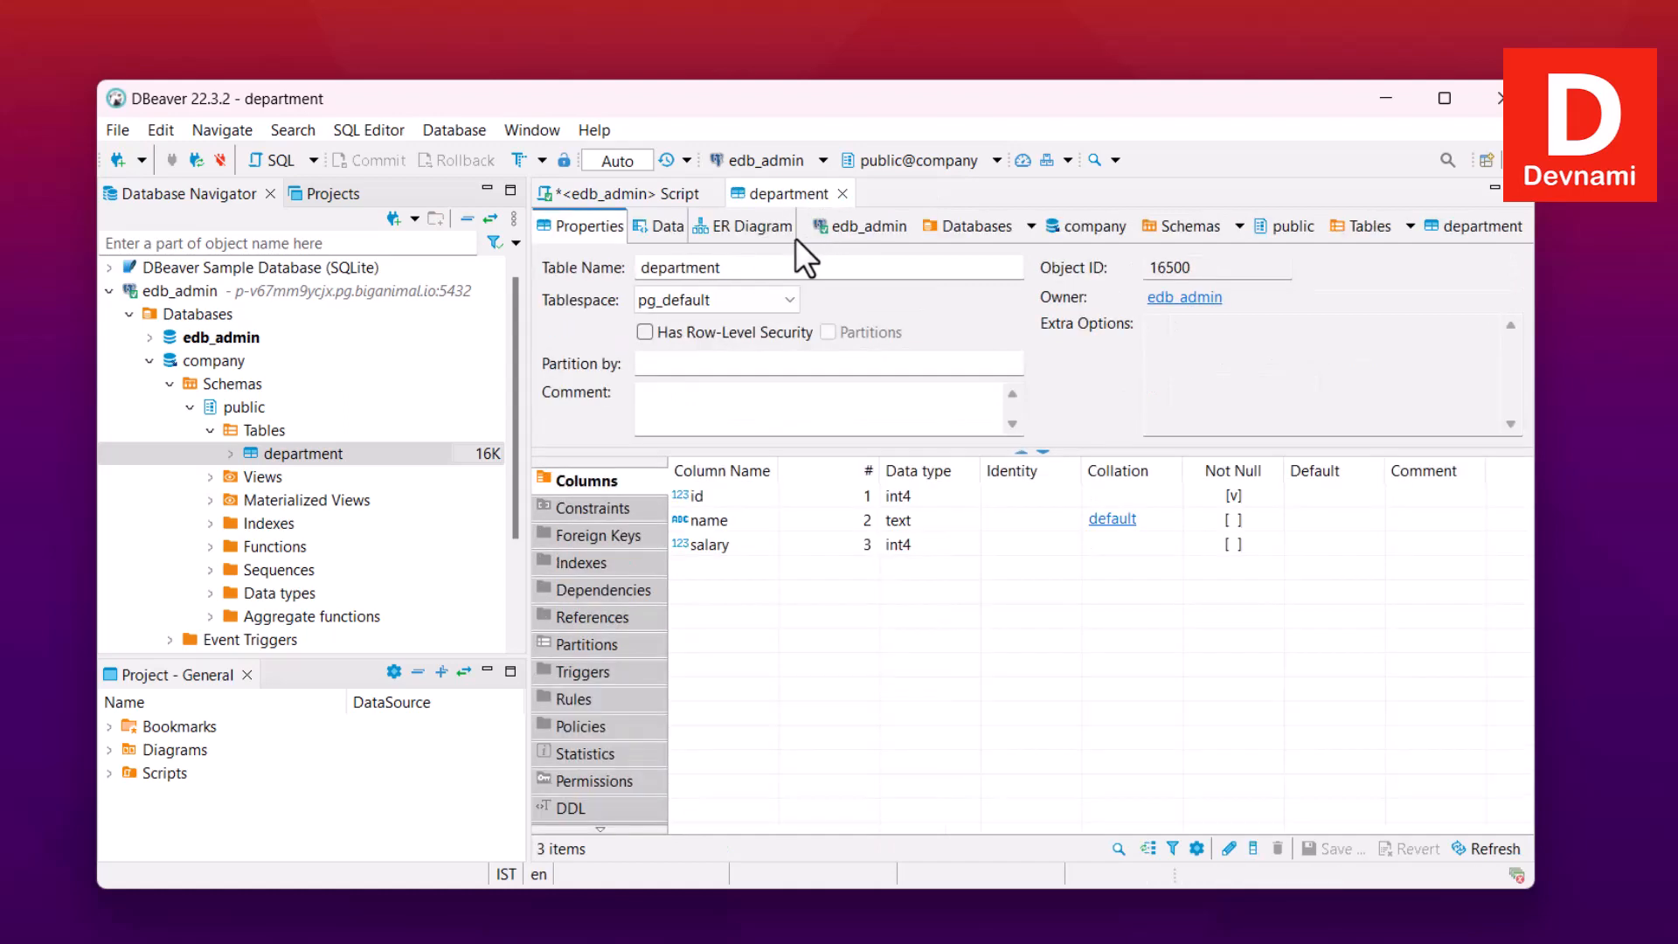
Compare the create table script with the department table's column list, and close the table's editor.
click(678, 193)
click(732, 323)
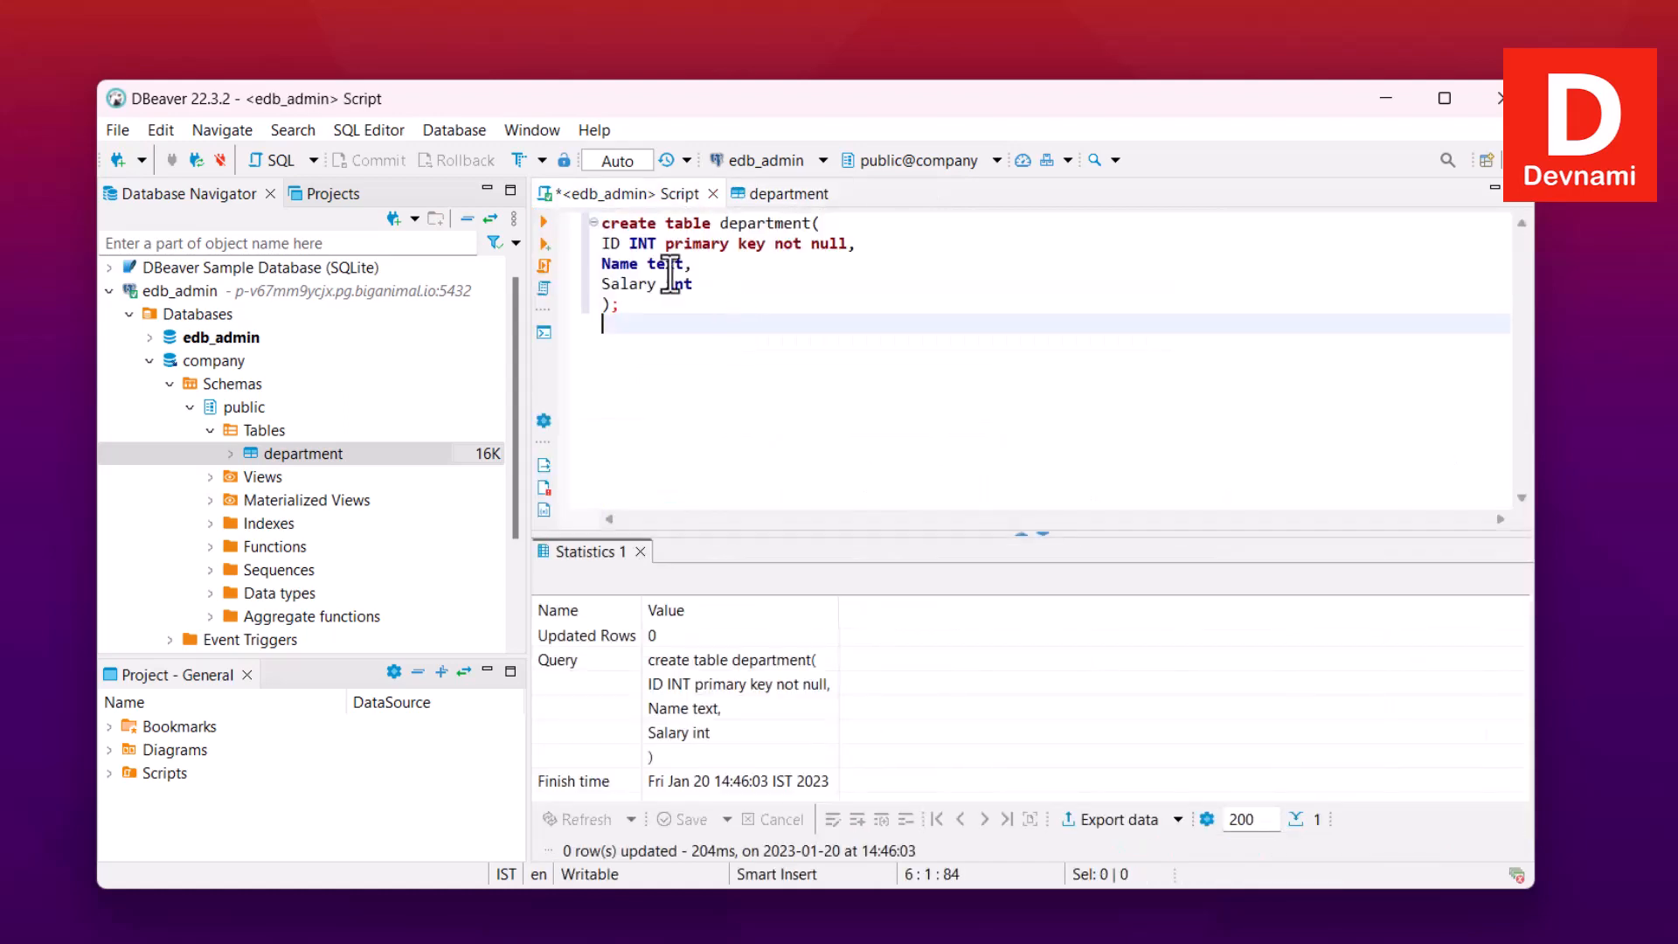
click(774, 194)
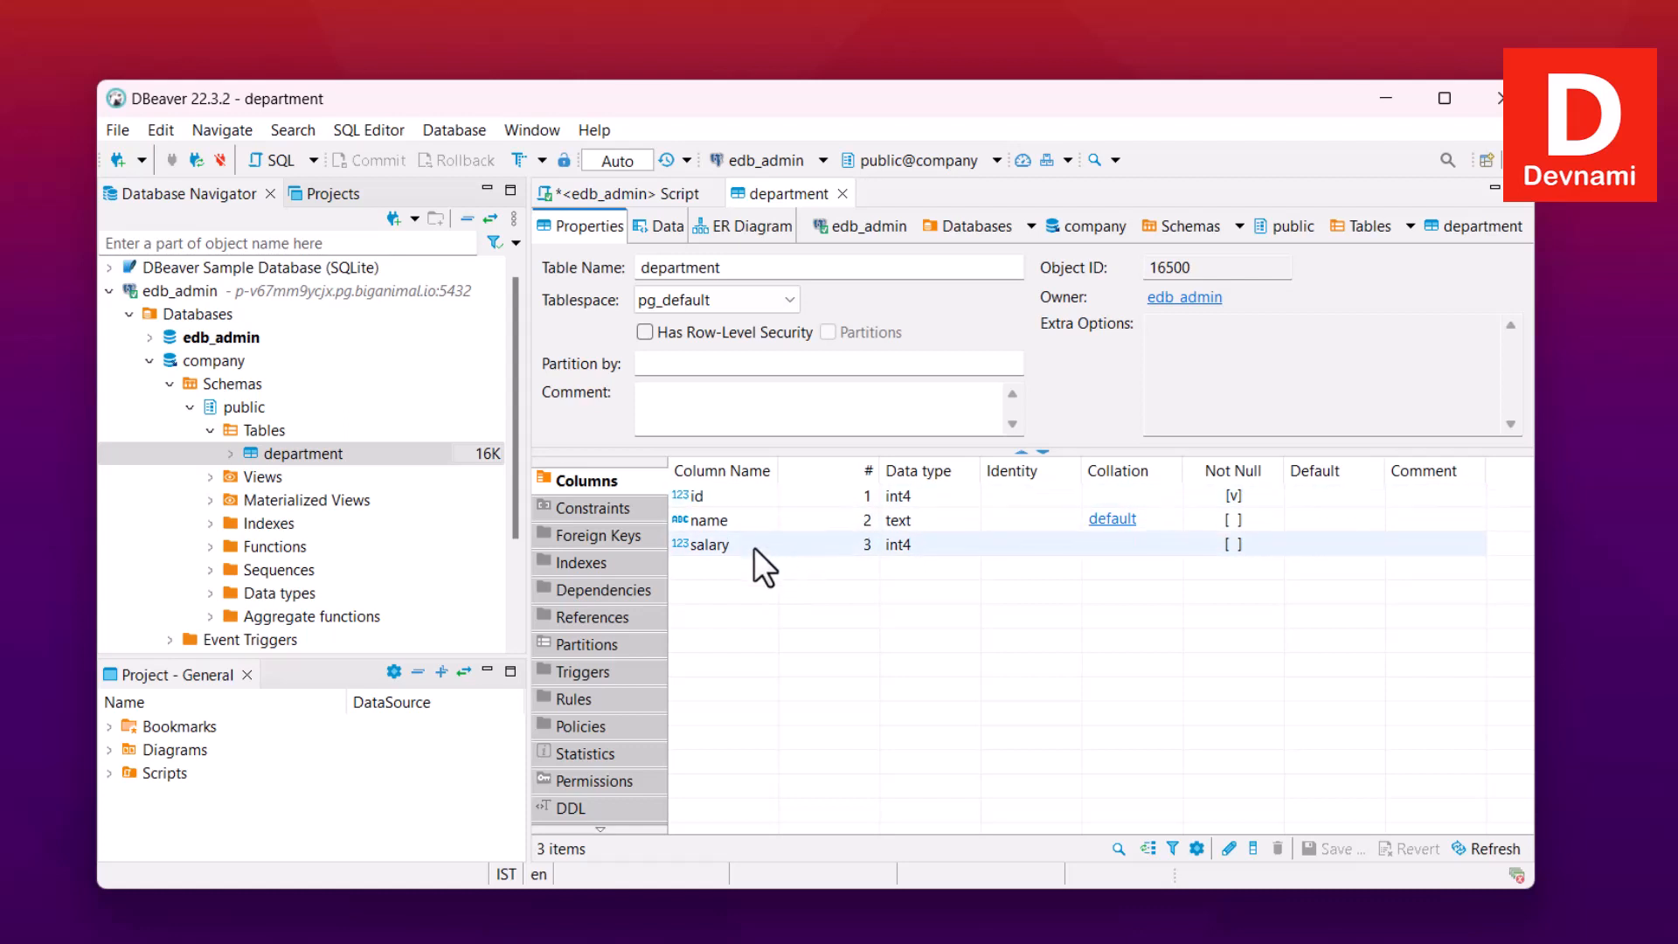
click(842, 192)
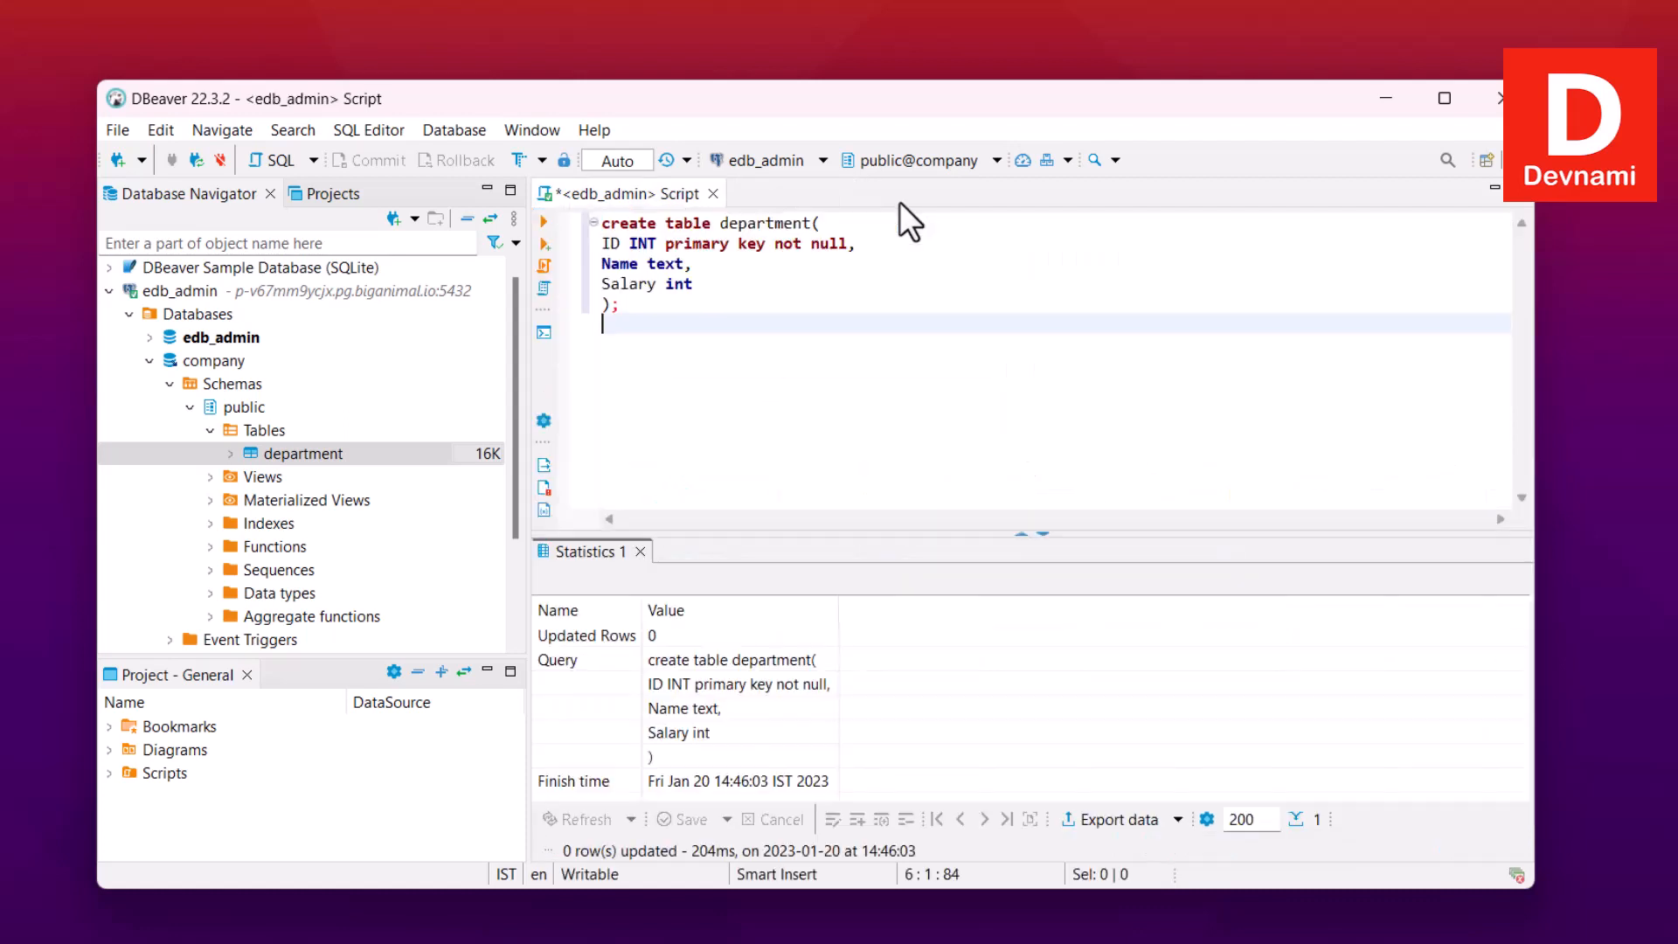
Replace the script's content with the query "select * from department;" and run it.
drag(685, 325, 601, 220)
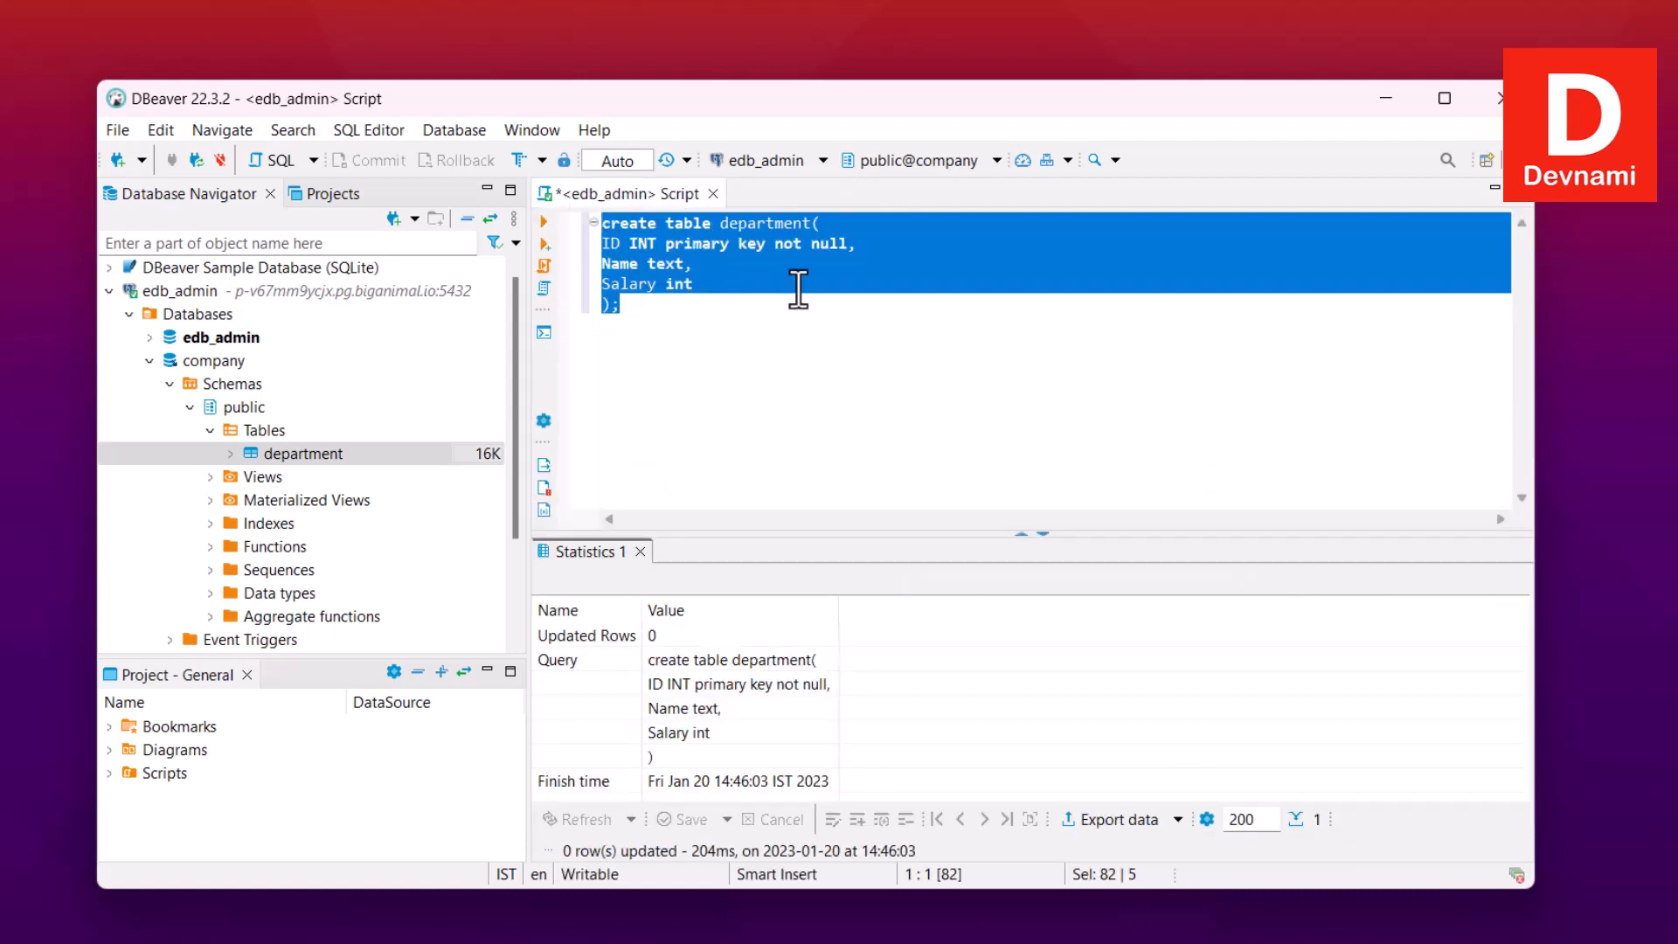
text(select )
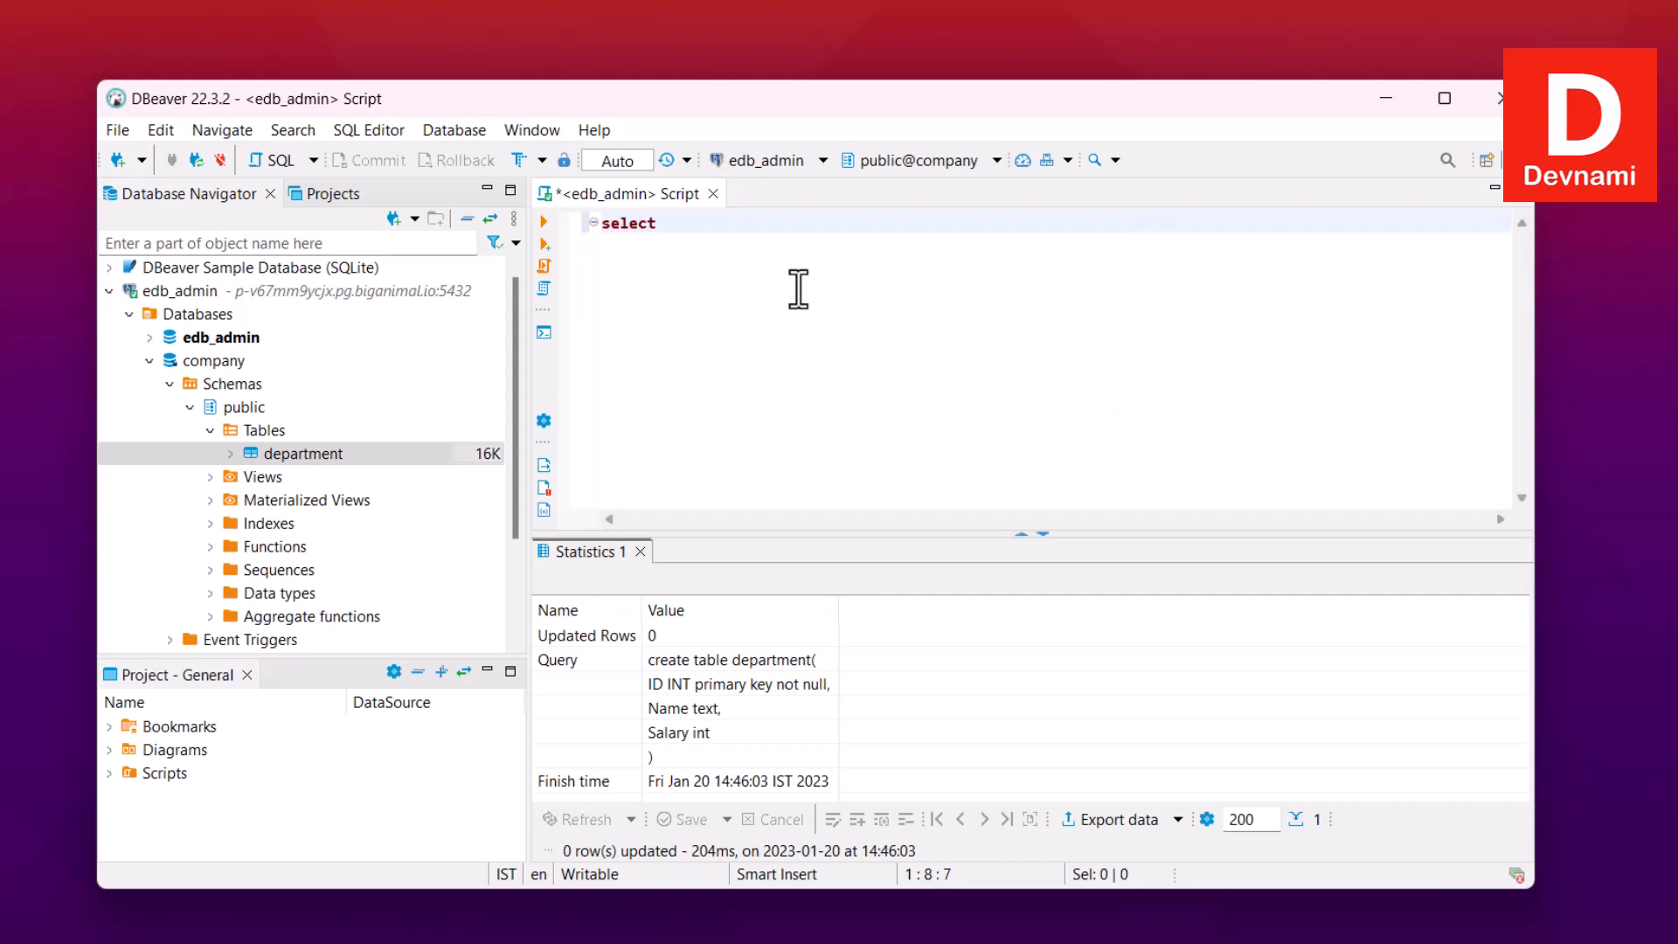
text(* from dep)
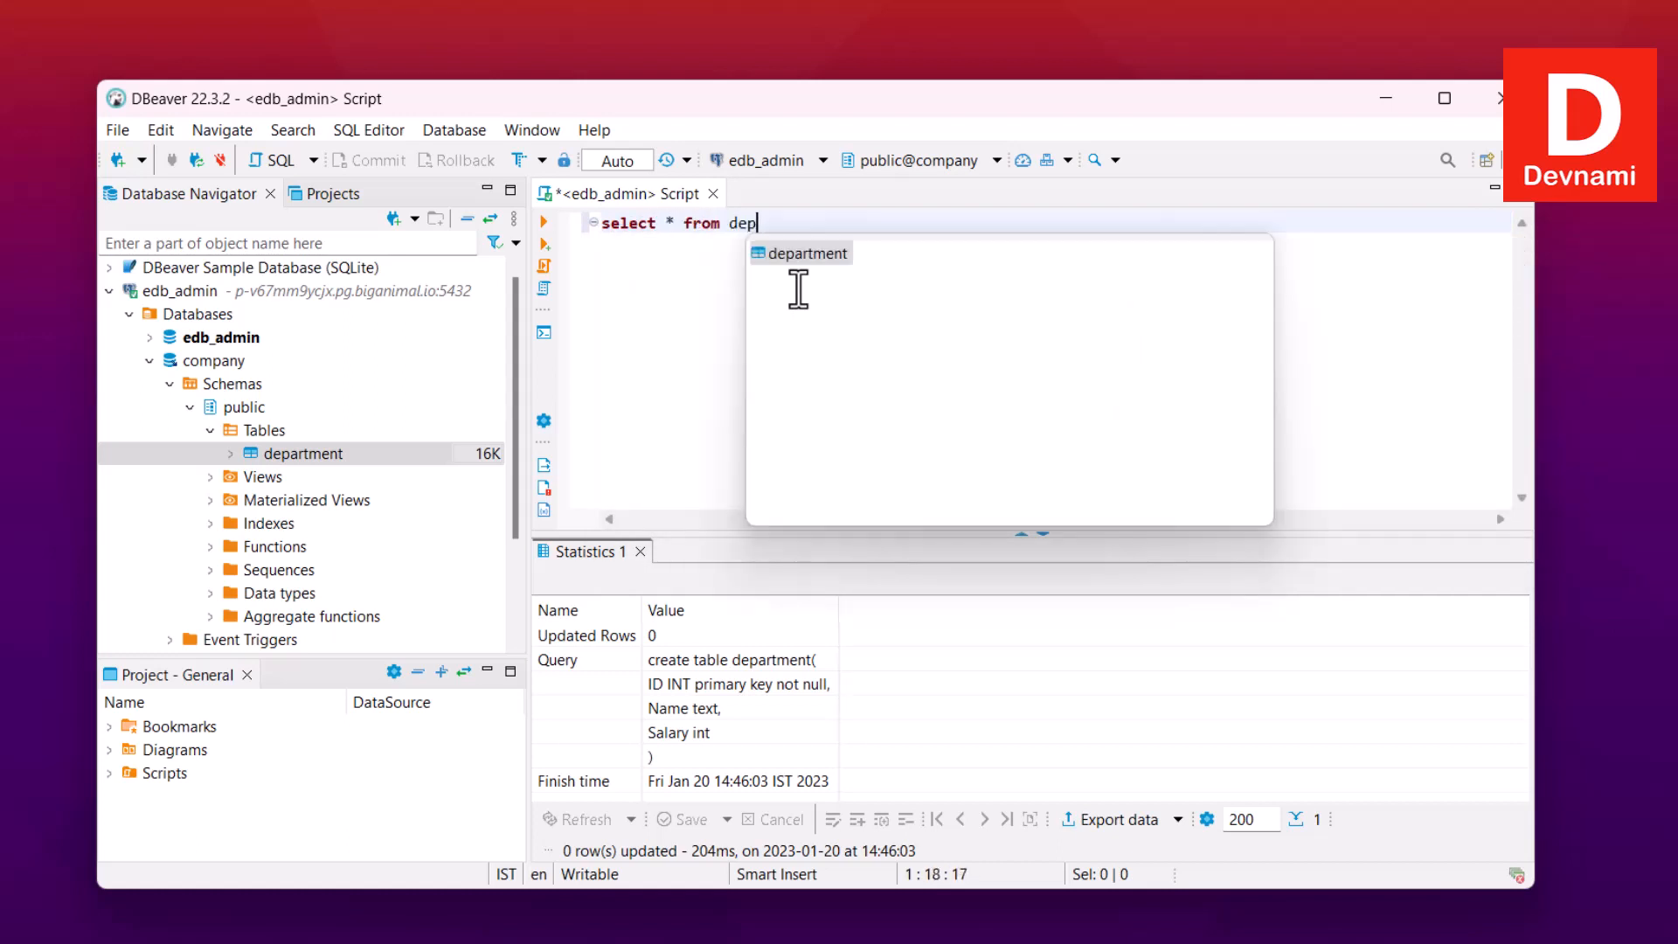
text(art)
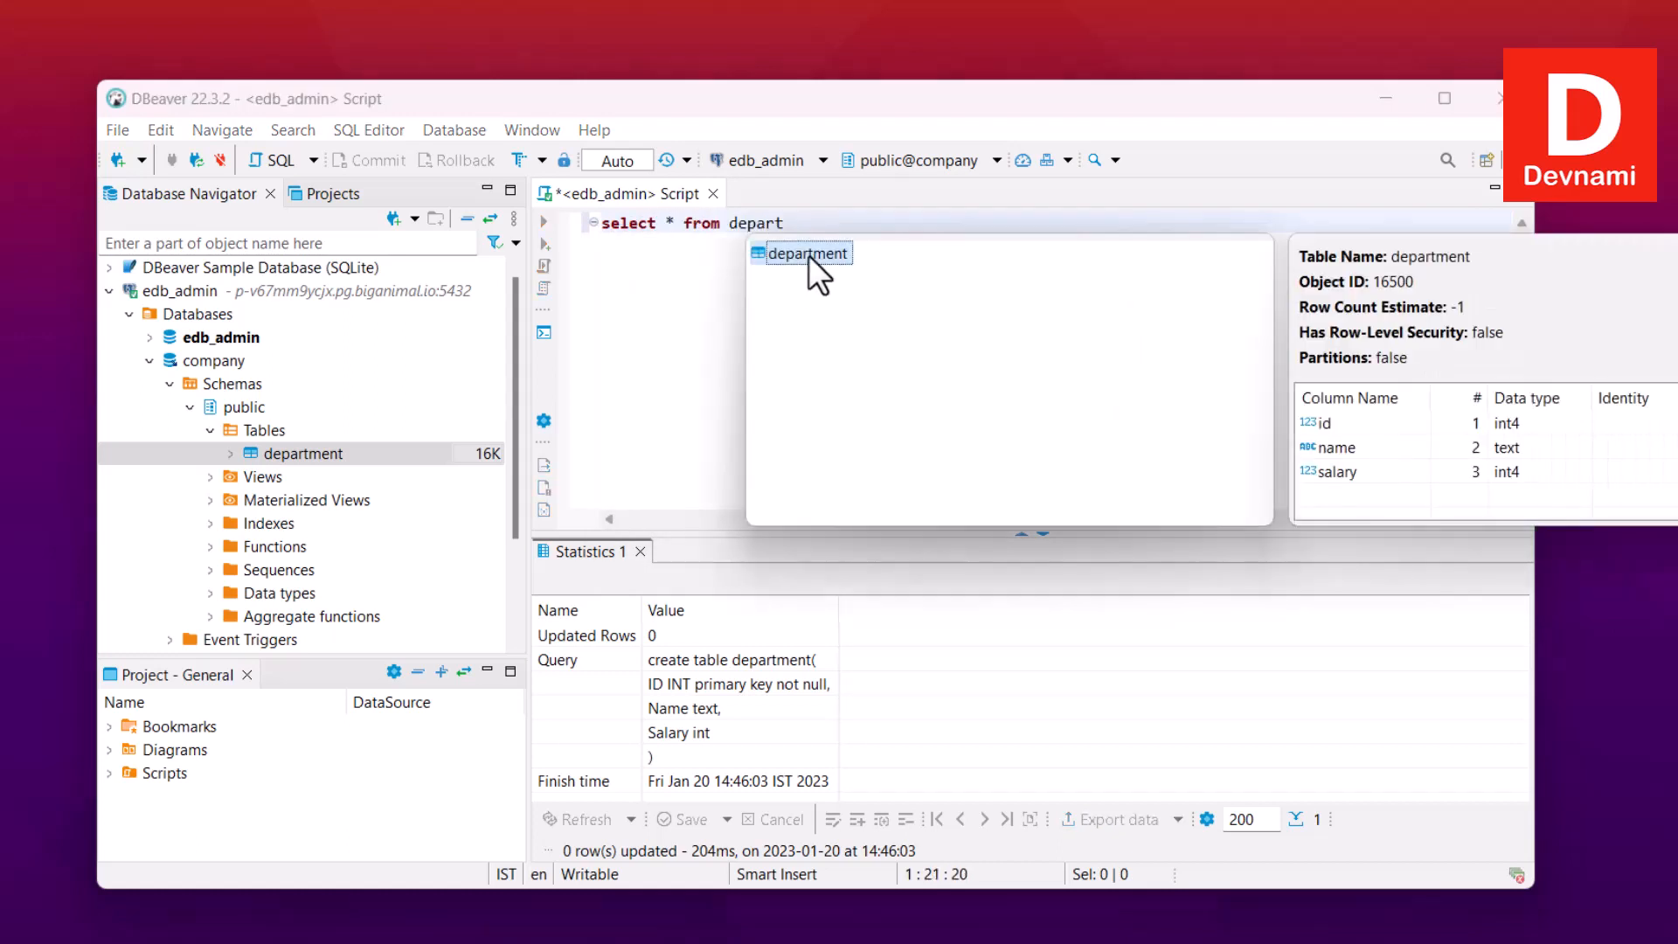
double_click(809, 254)
key(BackSpace)
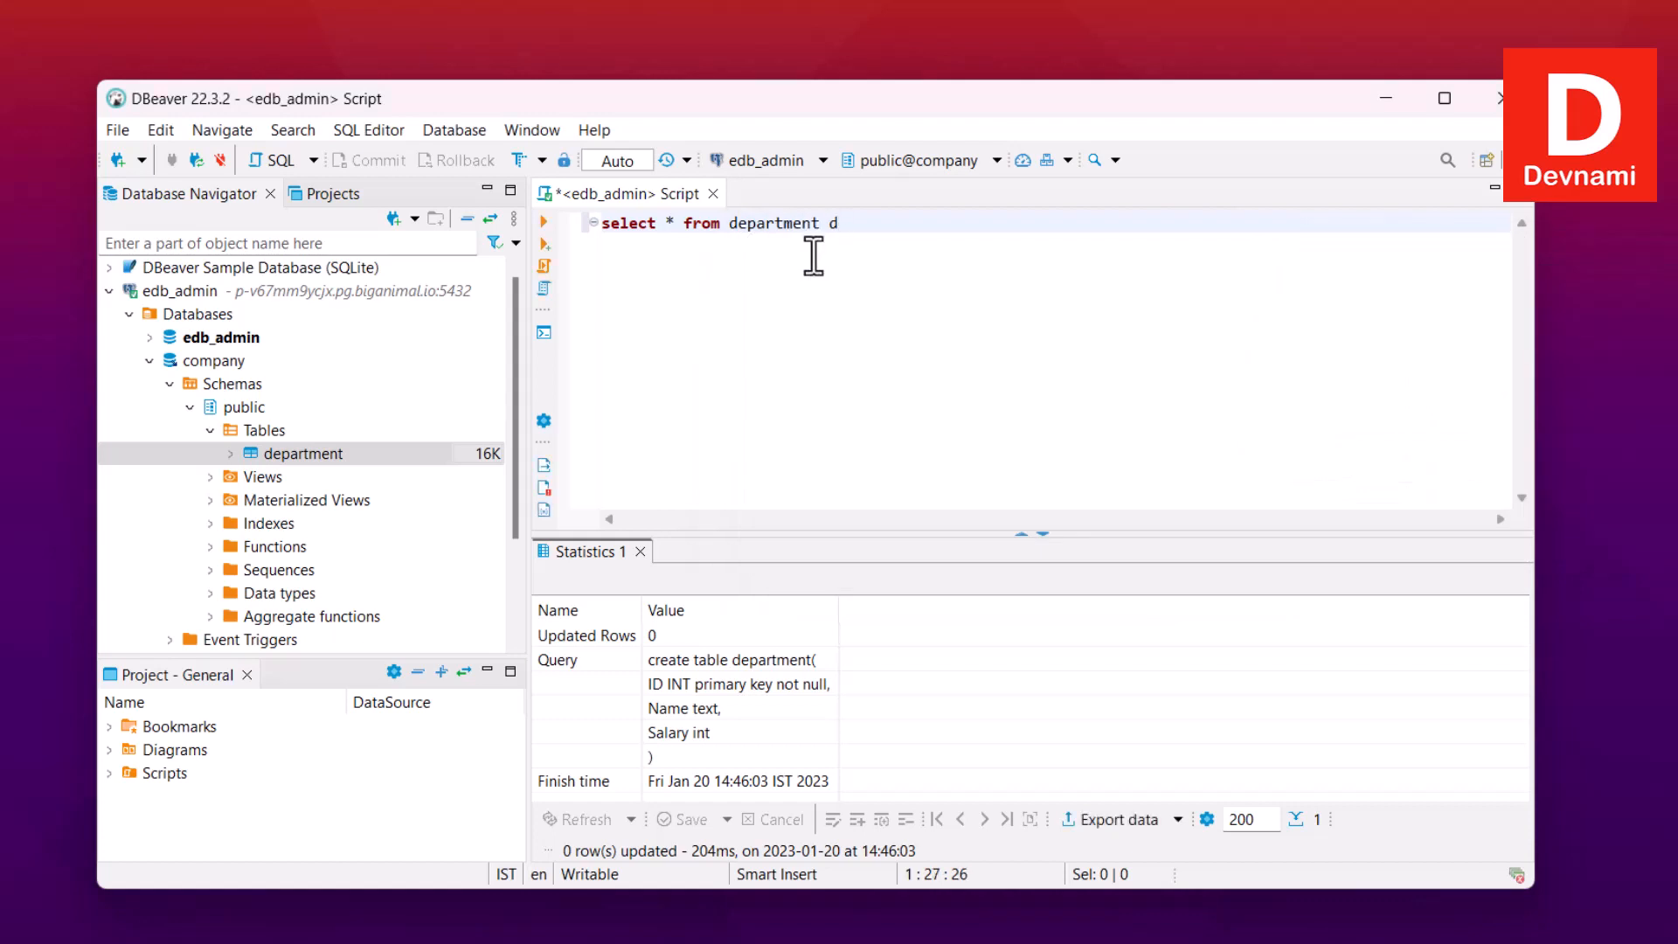
key(BackSpace)
key(BackSpace)
text(;)
click(544, 223)
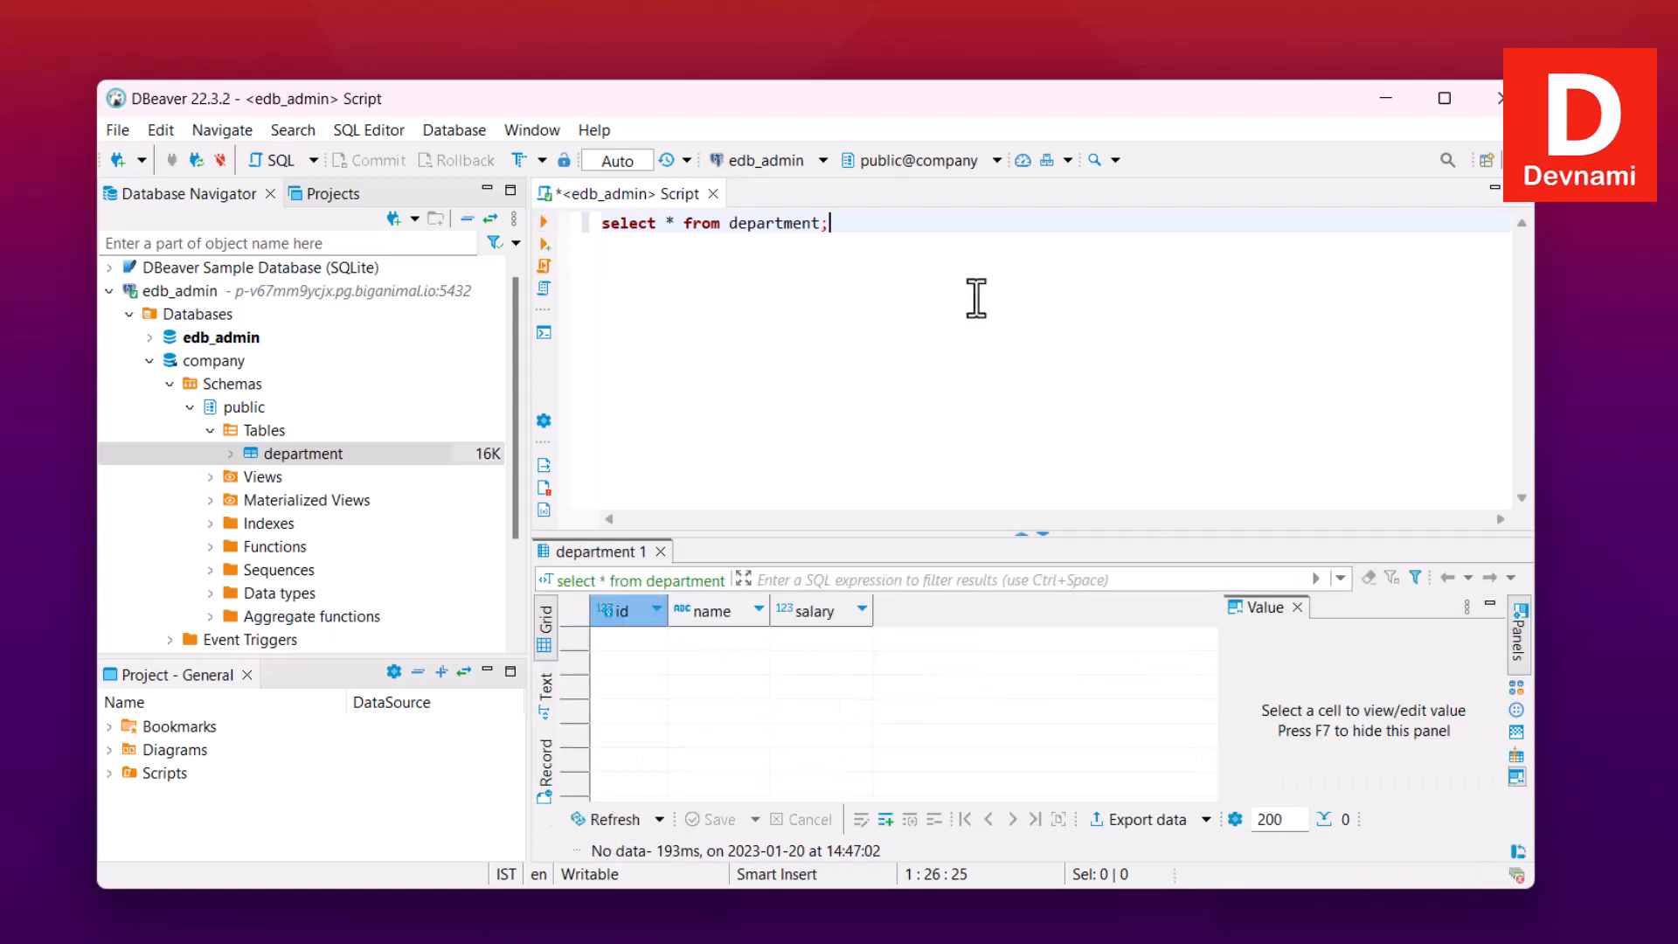
Replace the select query with the start of an insert statement for the department table's ID, Name and Salary columns.
click(635, 640)
drag(835, 224, 570, 226)
key(BackSpace)
text(insert into )
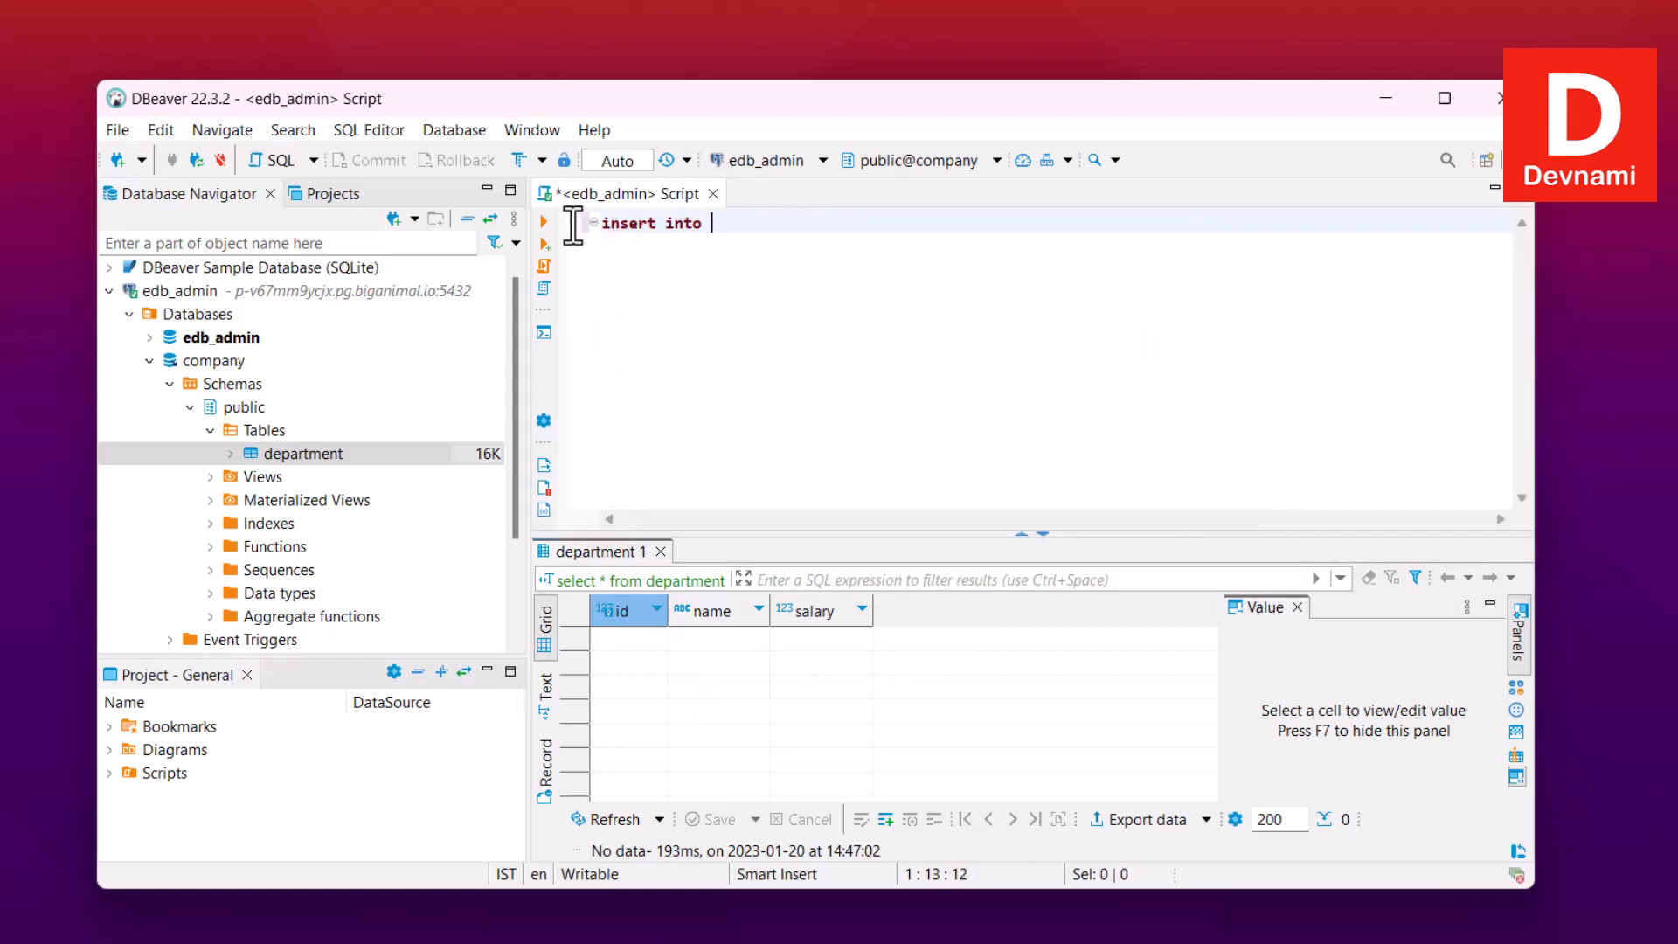
text(depart)
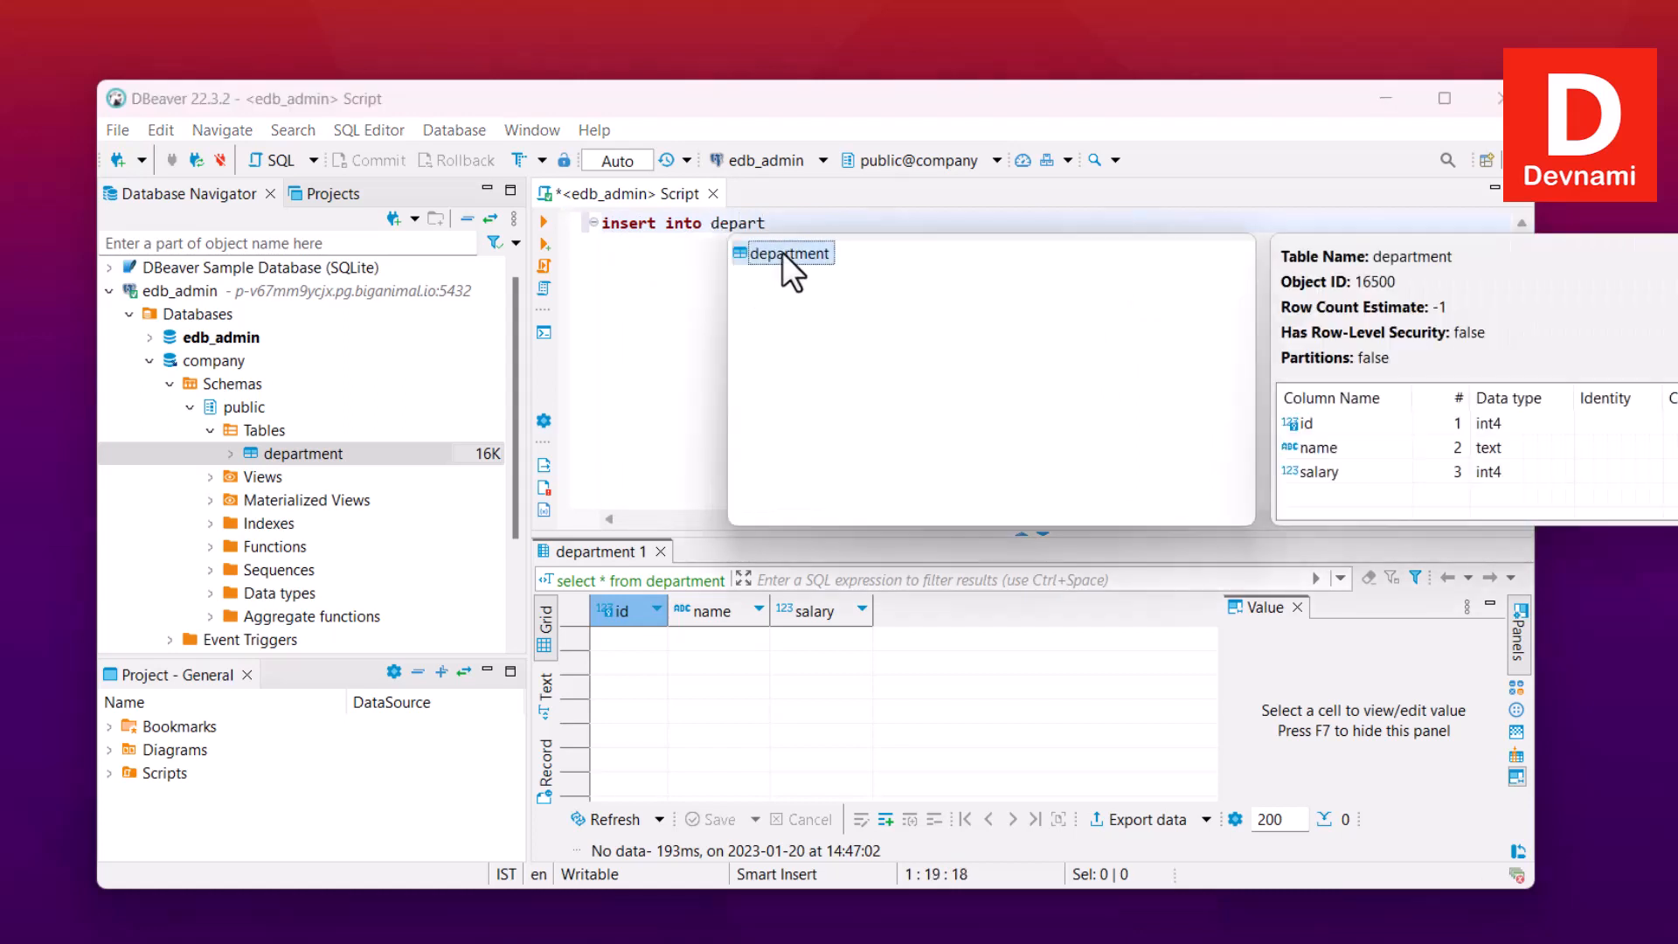
double_click(783, 253)
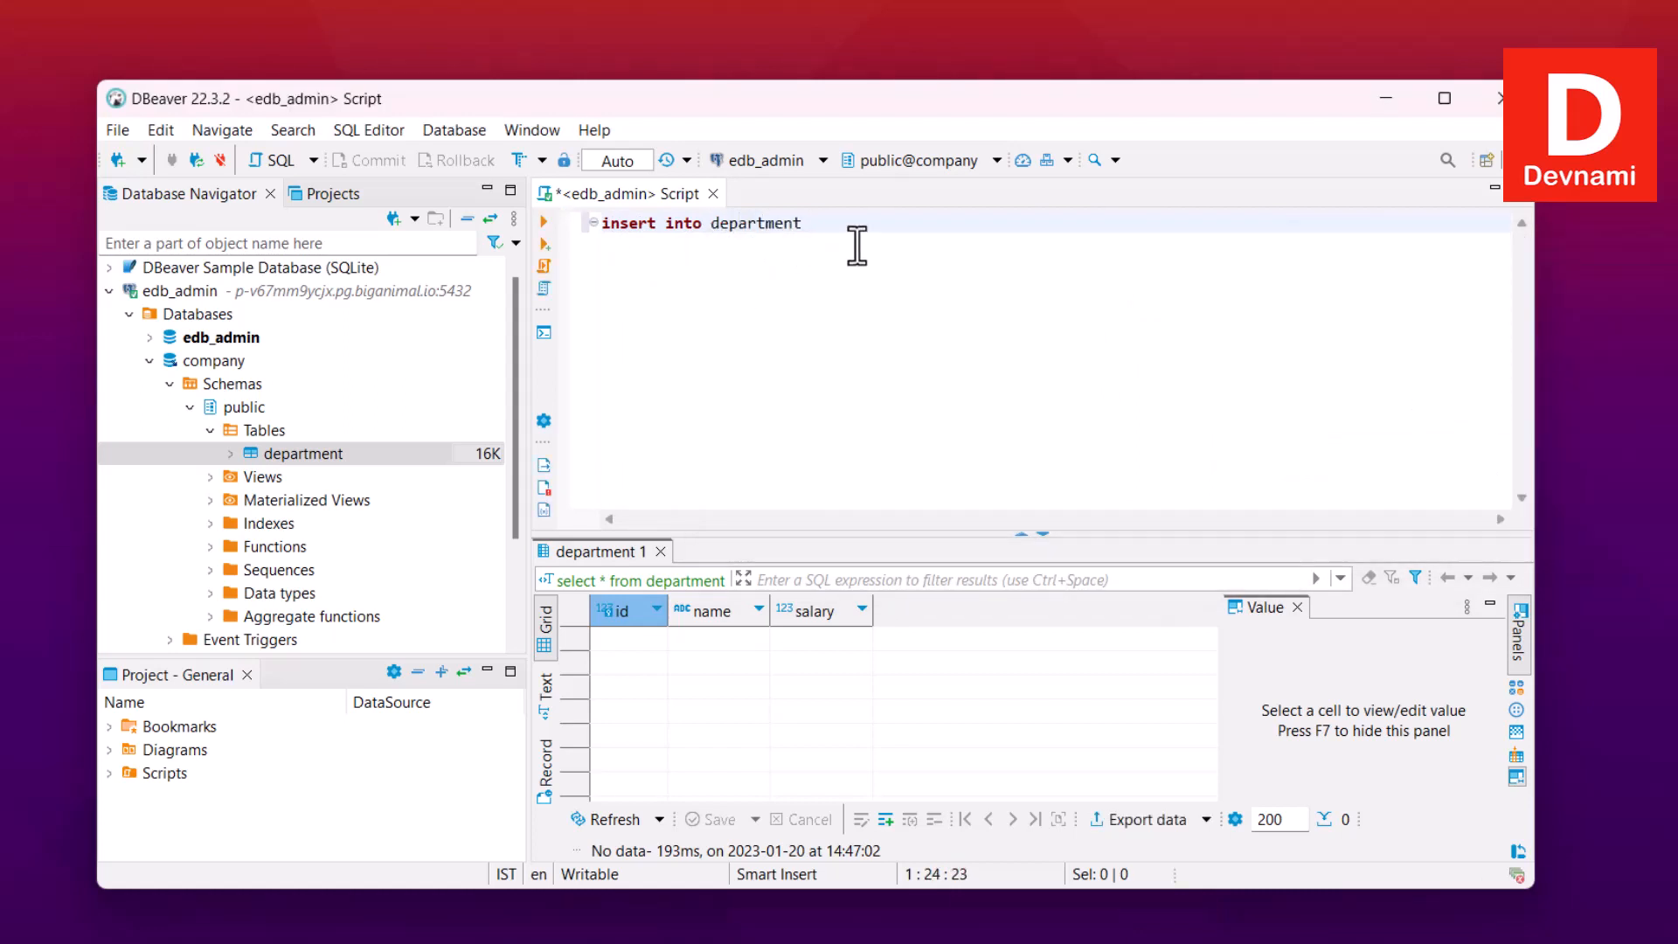
text((ID, Name, Salary)
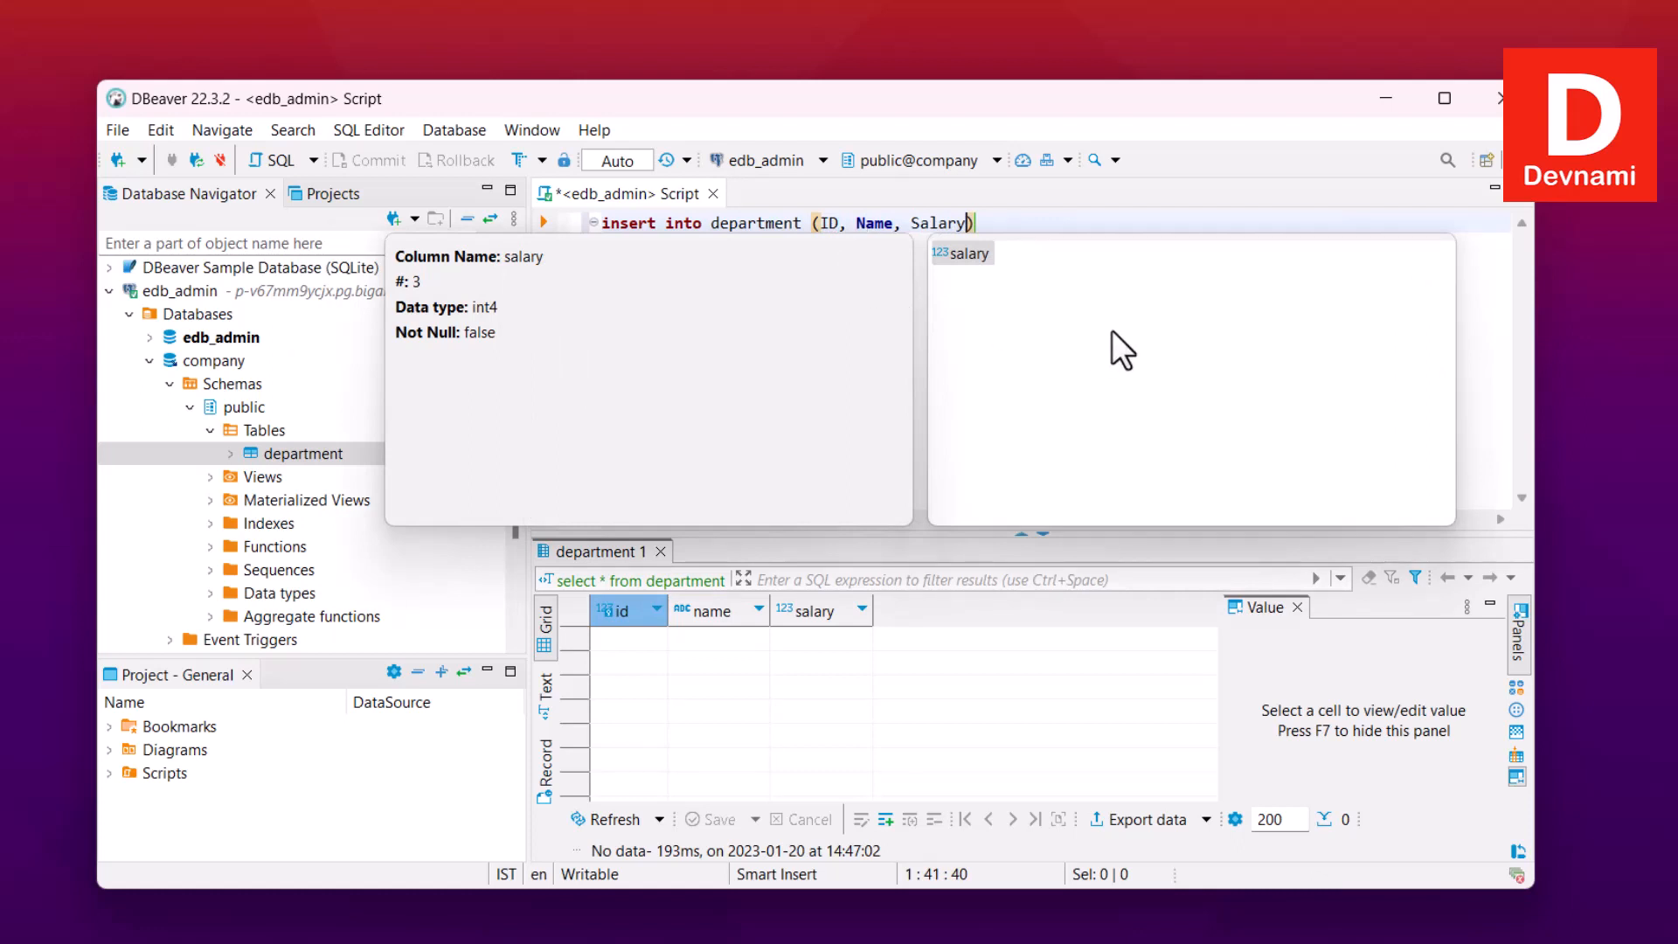
text())
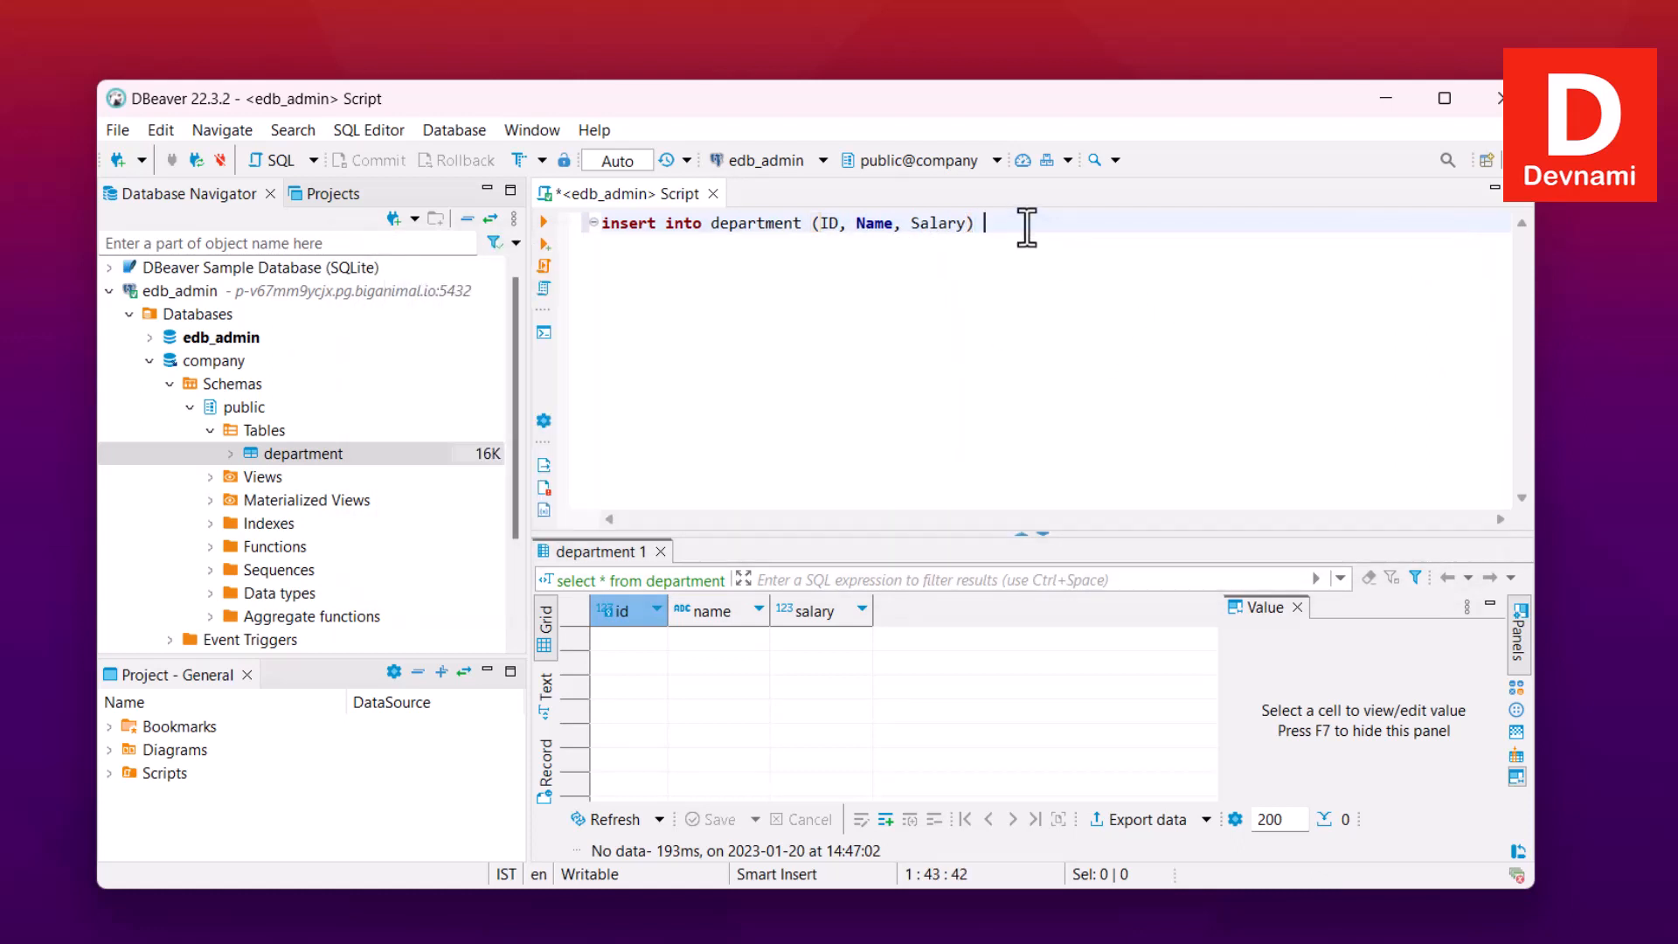
Complete the insert statement with VALUES of ID 1, an employee's first name and salary 15000, and run it.
text( VALUES)
text((1,)
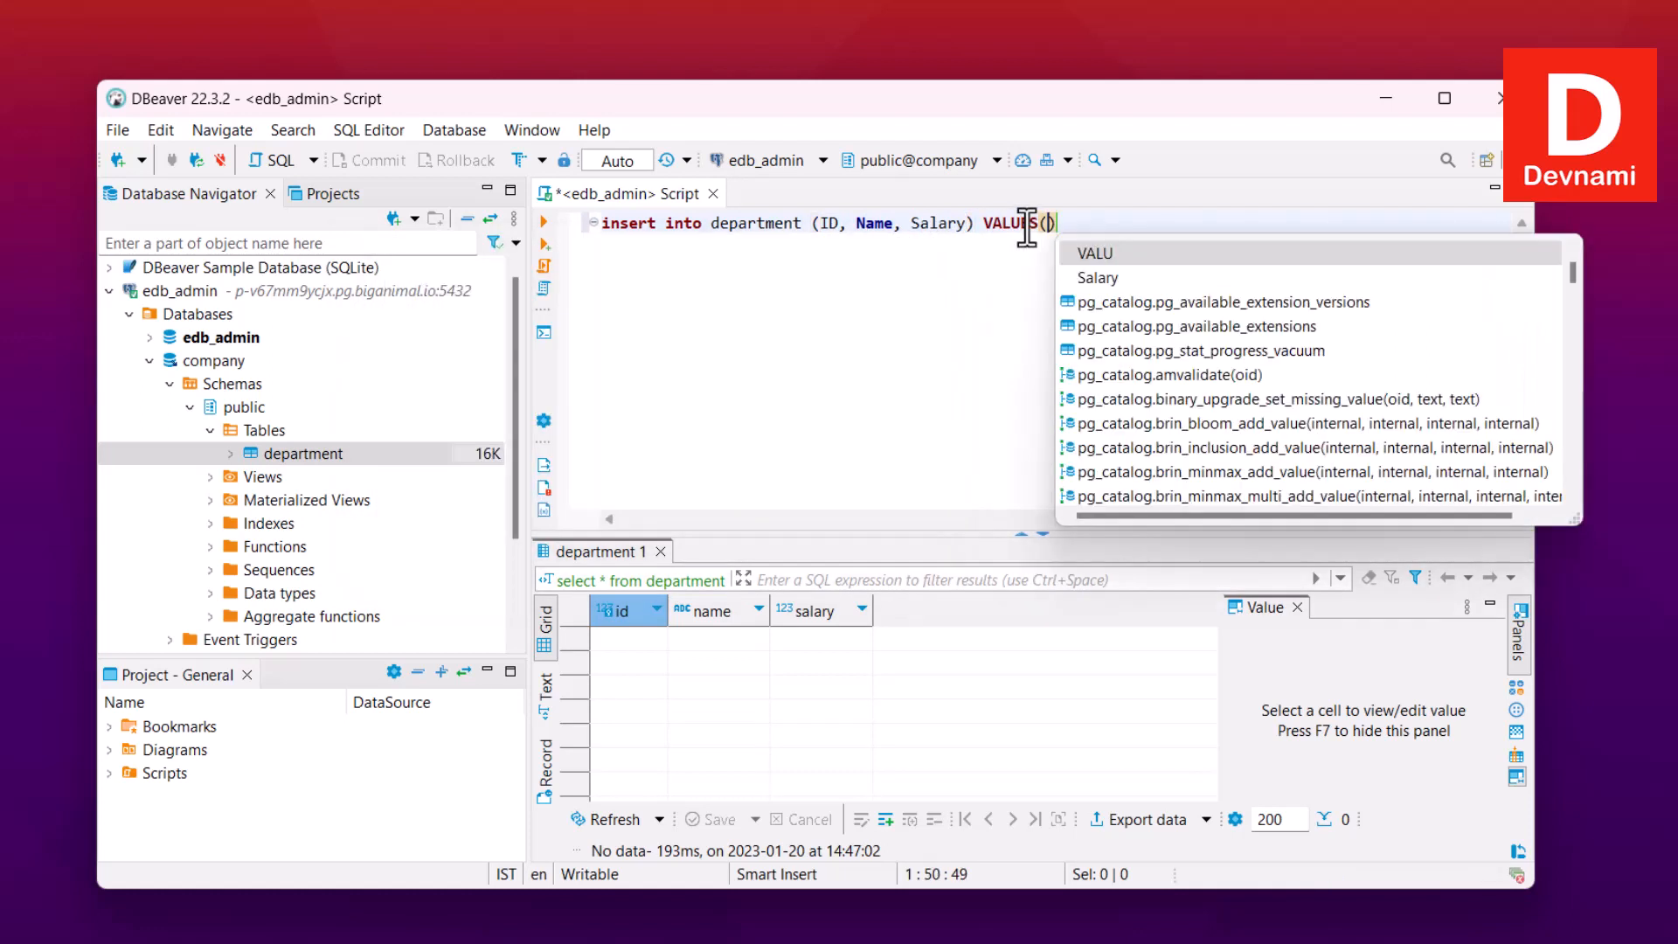
text('Mah)
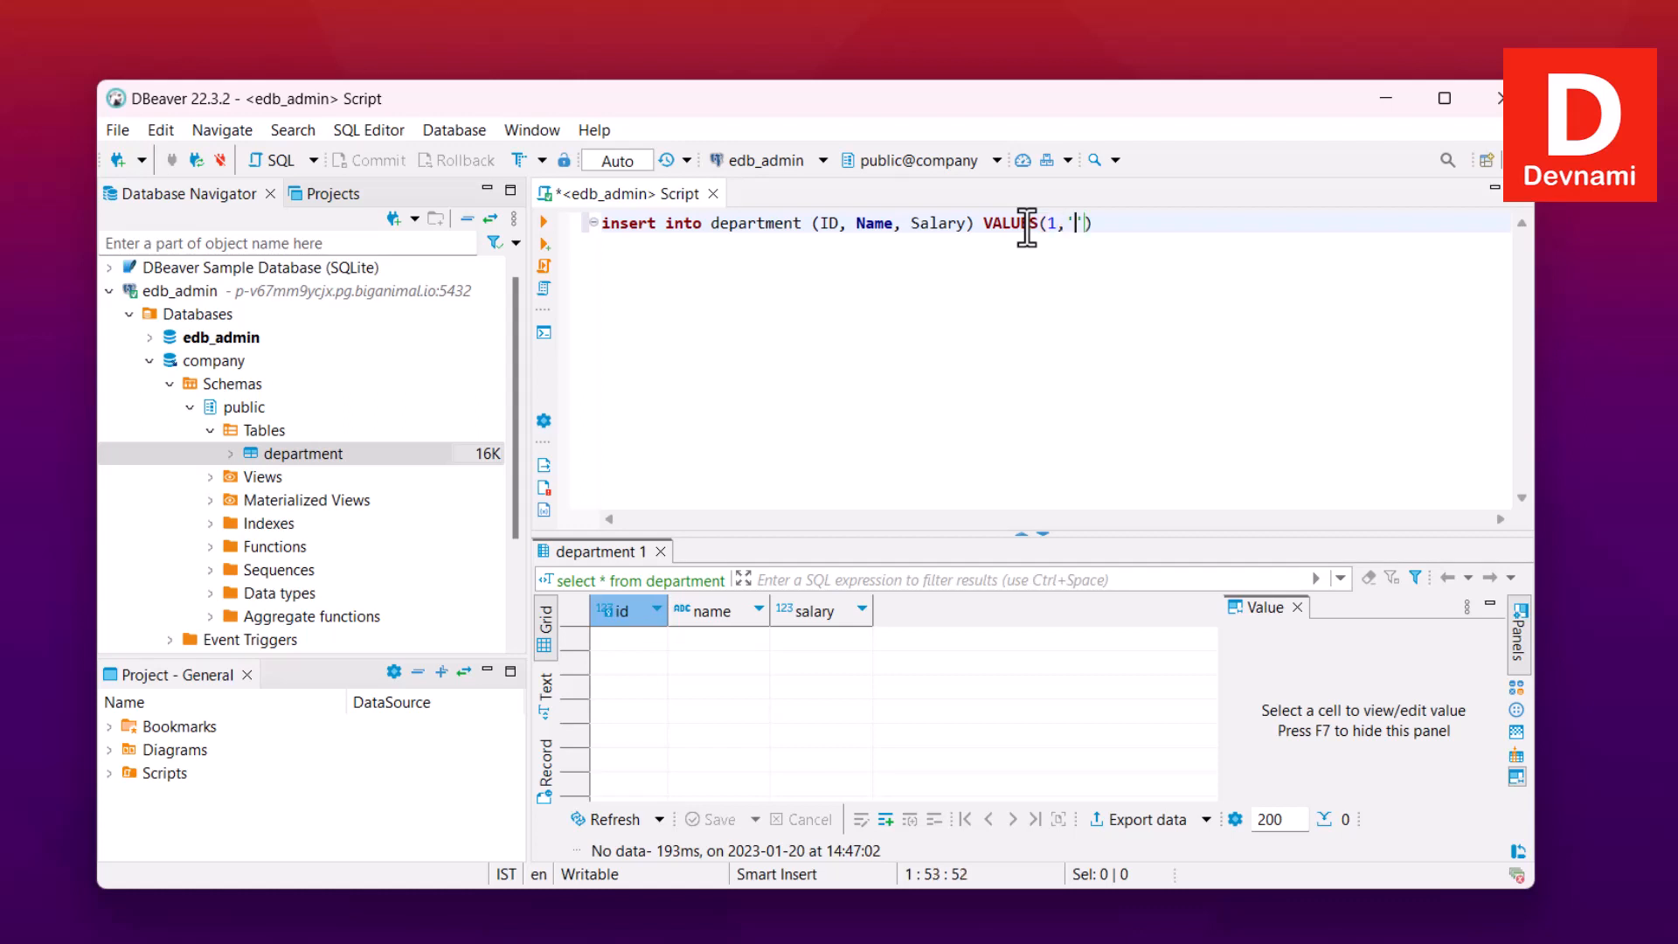
text(esh')
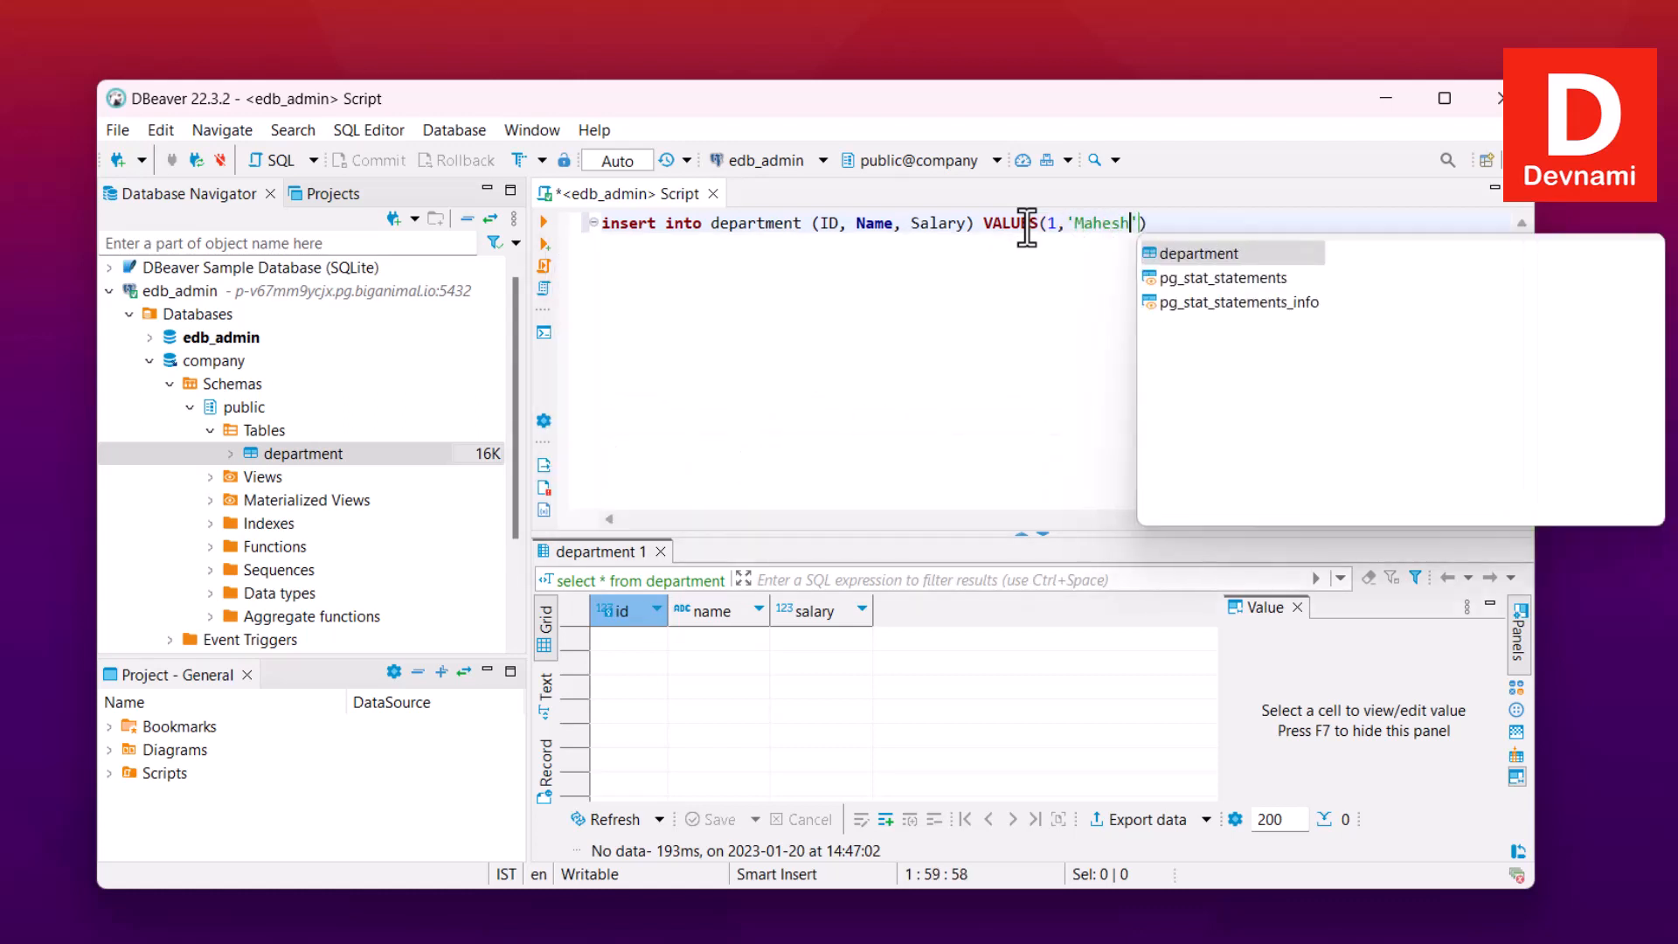
text(,1500)
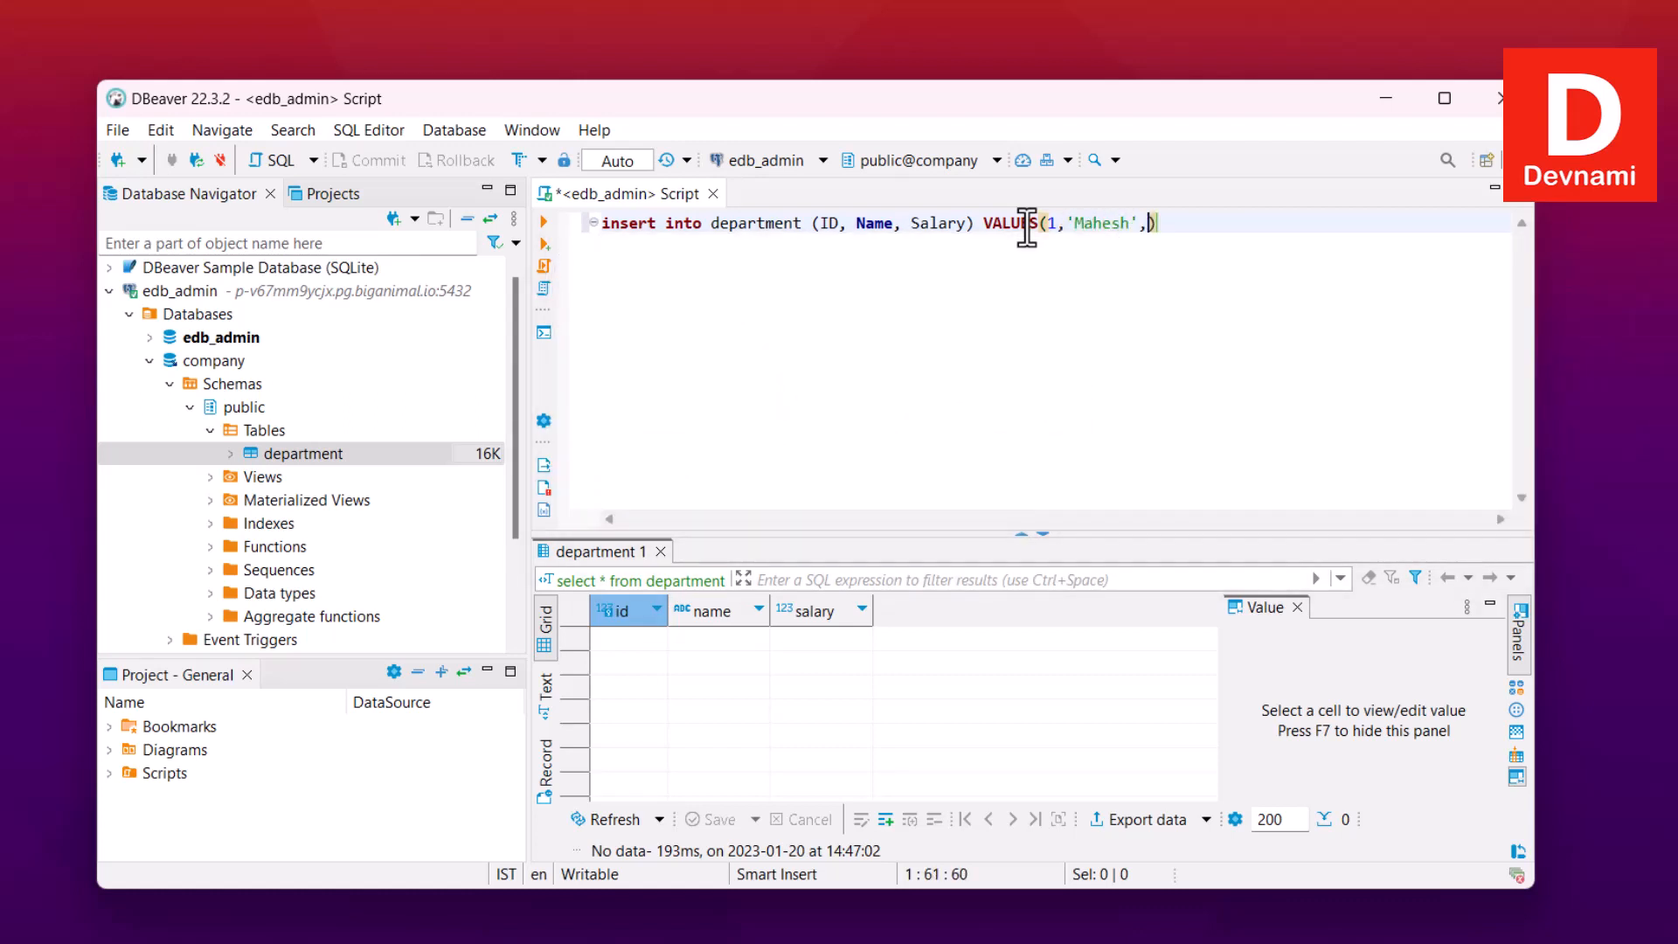
text(0);)
click(542, 222)
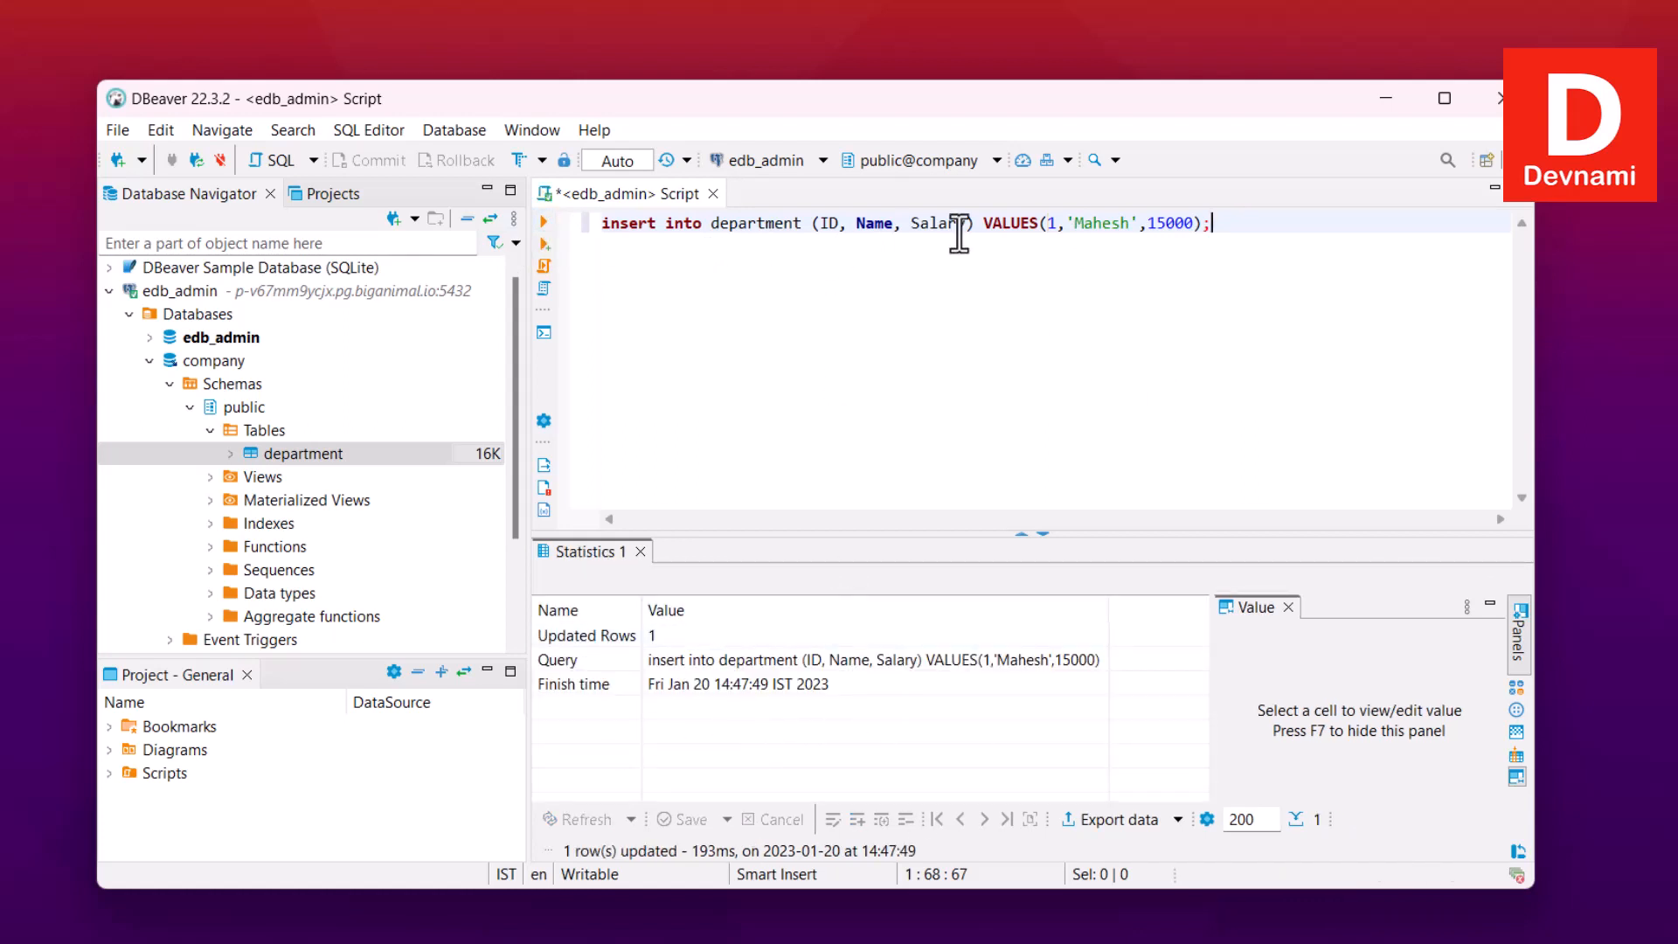
Change the insert values to ID 2, a second employee's first name and salary 25000, and run the statement.
double_click(1051, 223)
text(2)
drag(1076, 224, 1157, 224)
text(R)
text(2)
click(1236, 225)
click(544, 221)
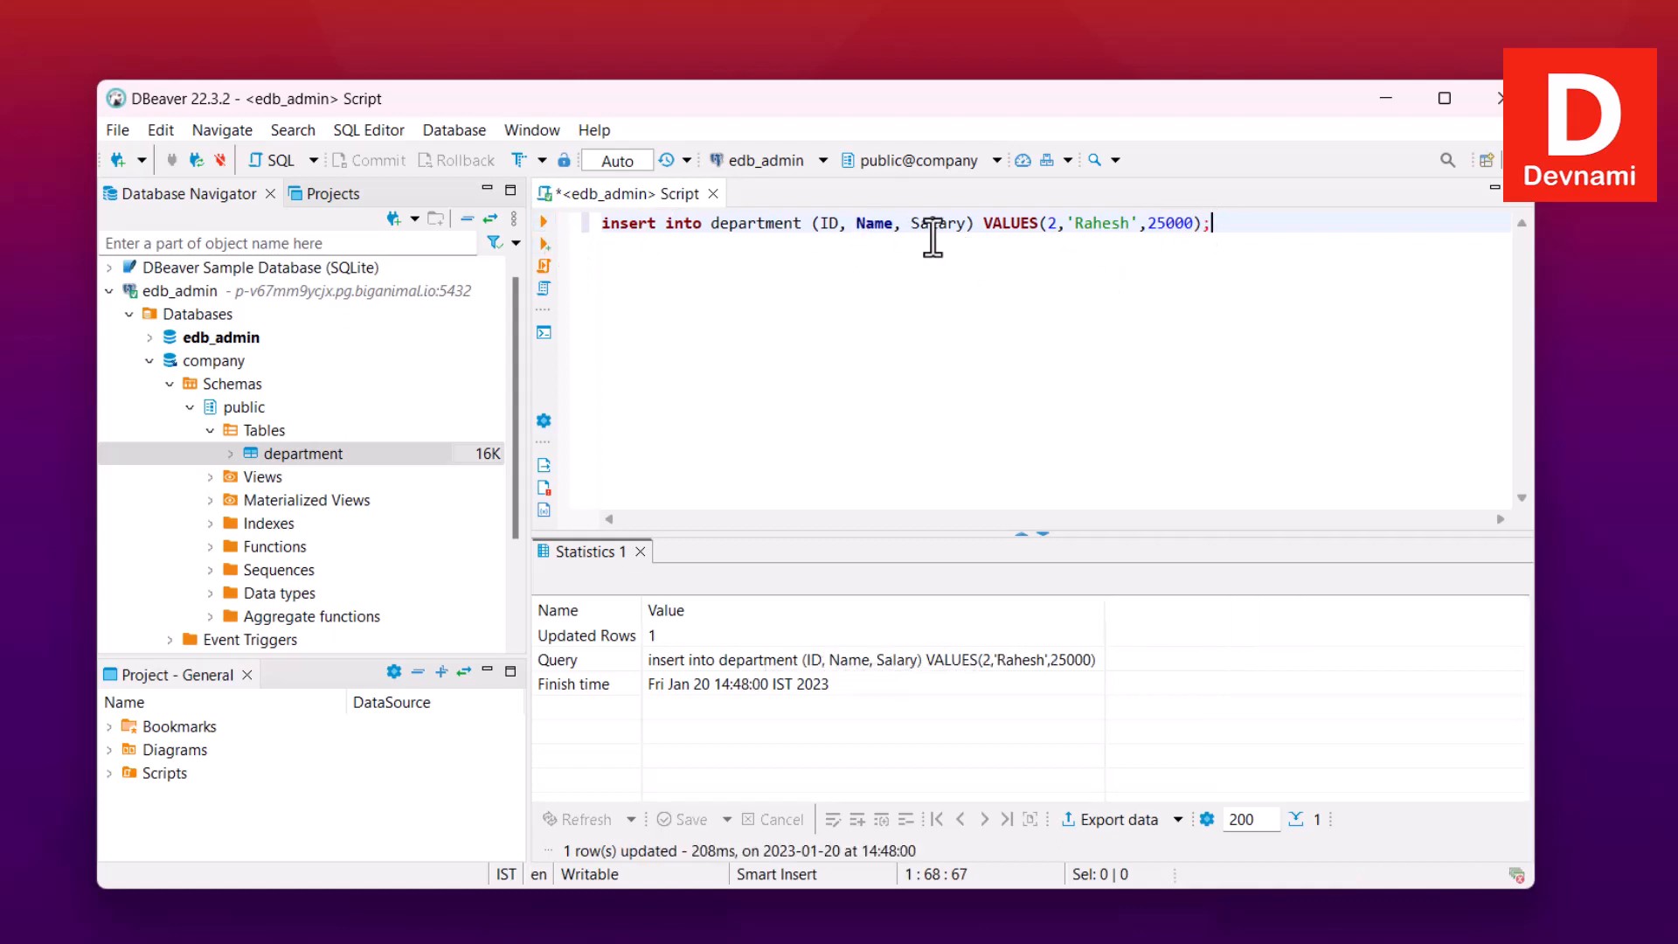
Change the insert values to ID 3, a third employee's first name and salary 35000, and run the statement.
drag(1059, 224, 1108, 225)
text(3,')
text(Sur)
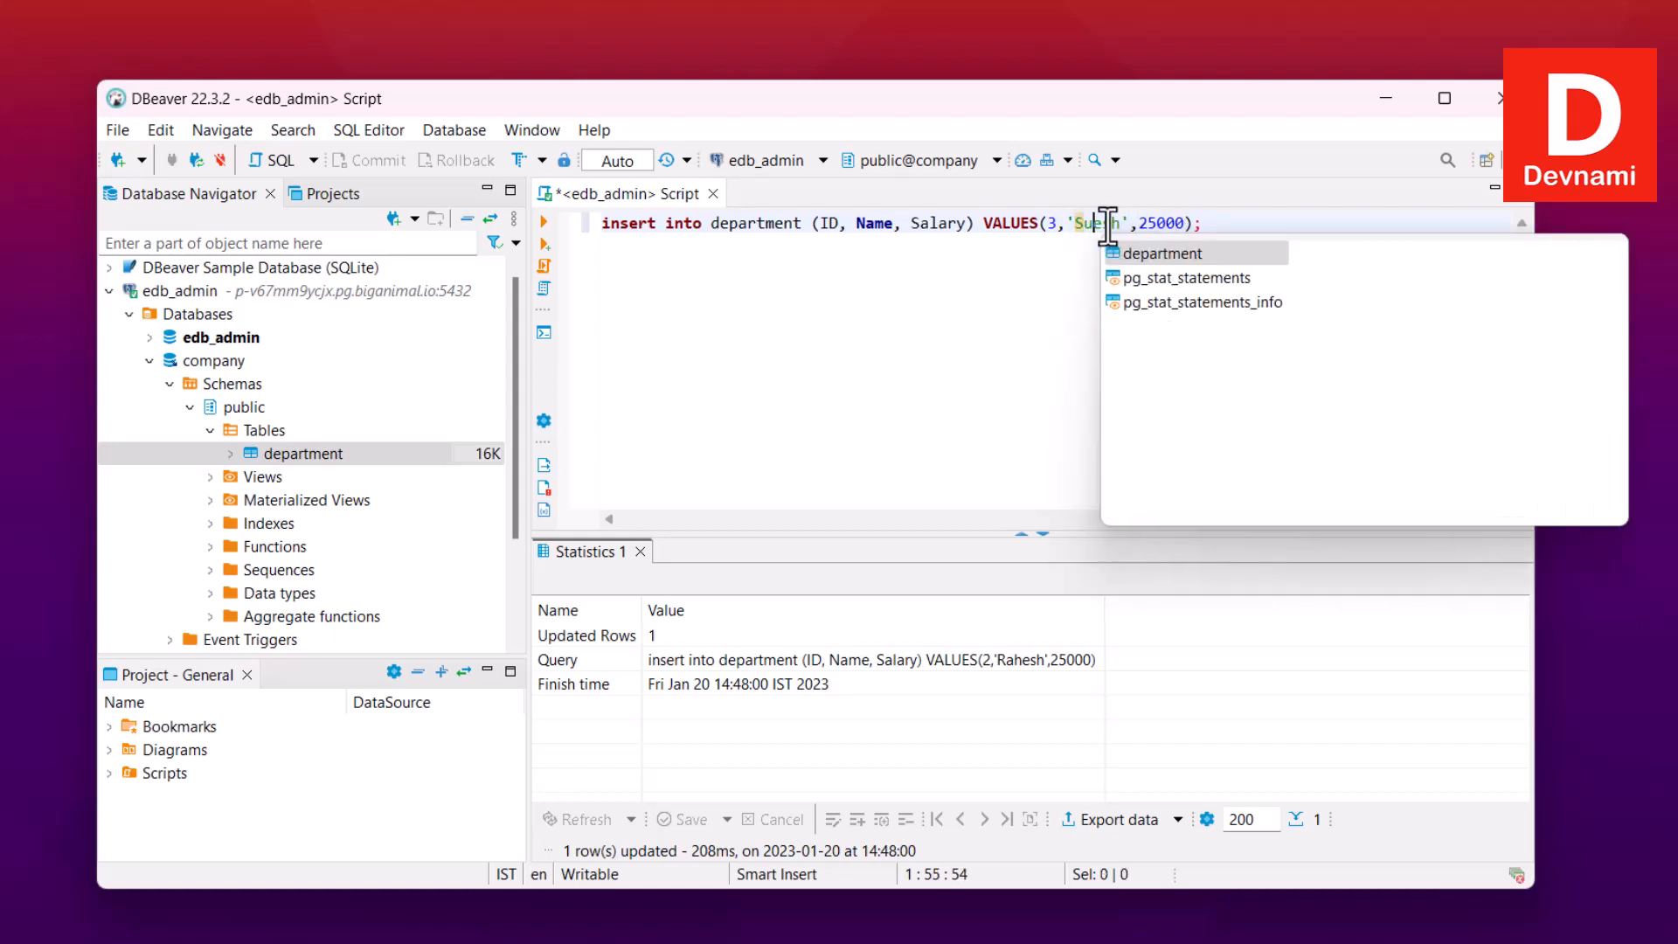
drag(1157, 223, 1149, 224)
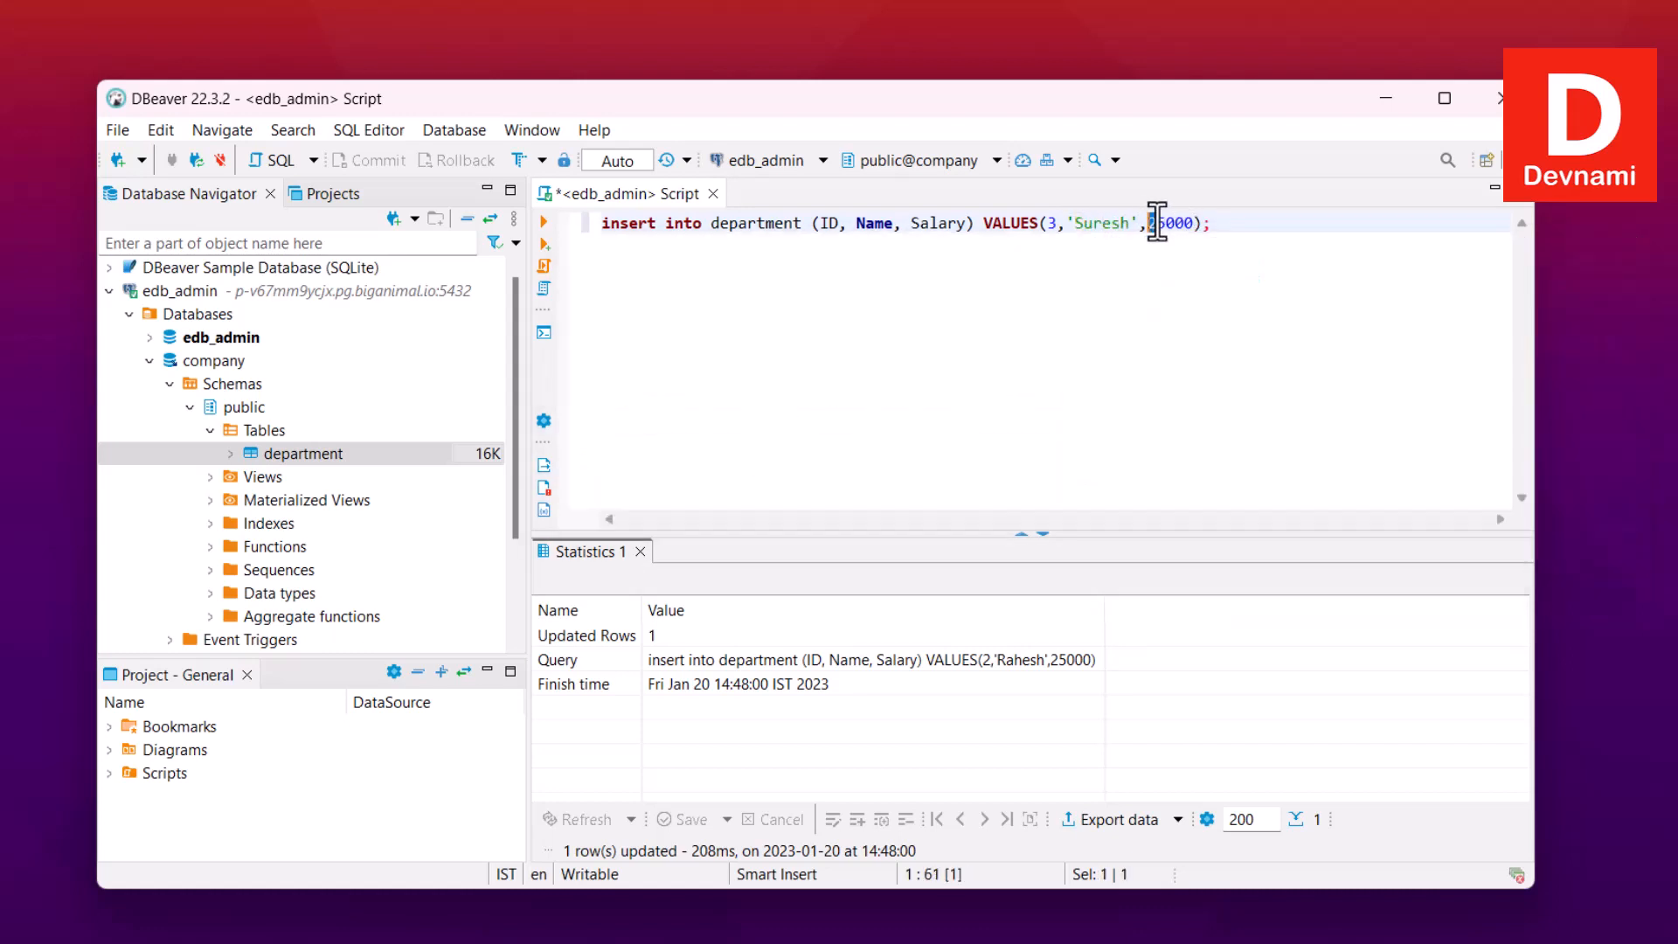
text(3)
click(1232, 223)
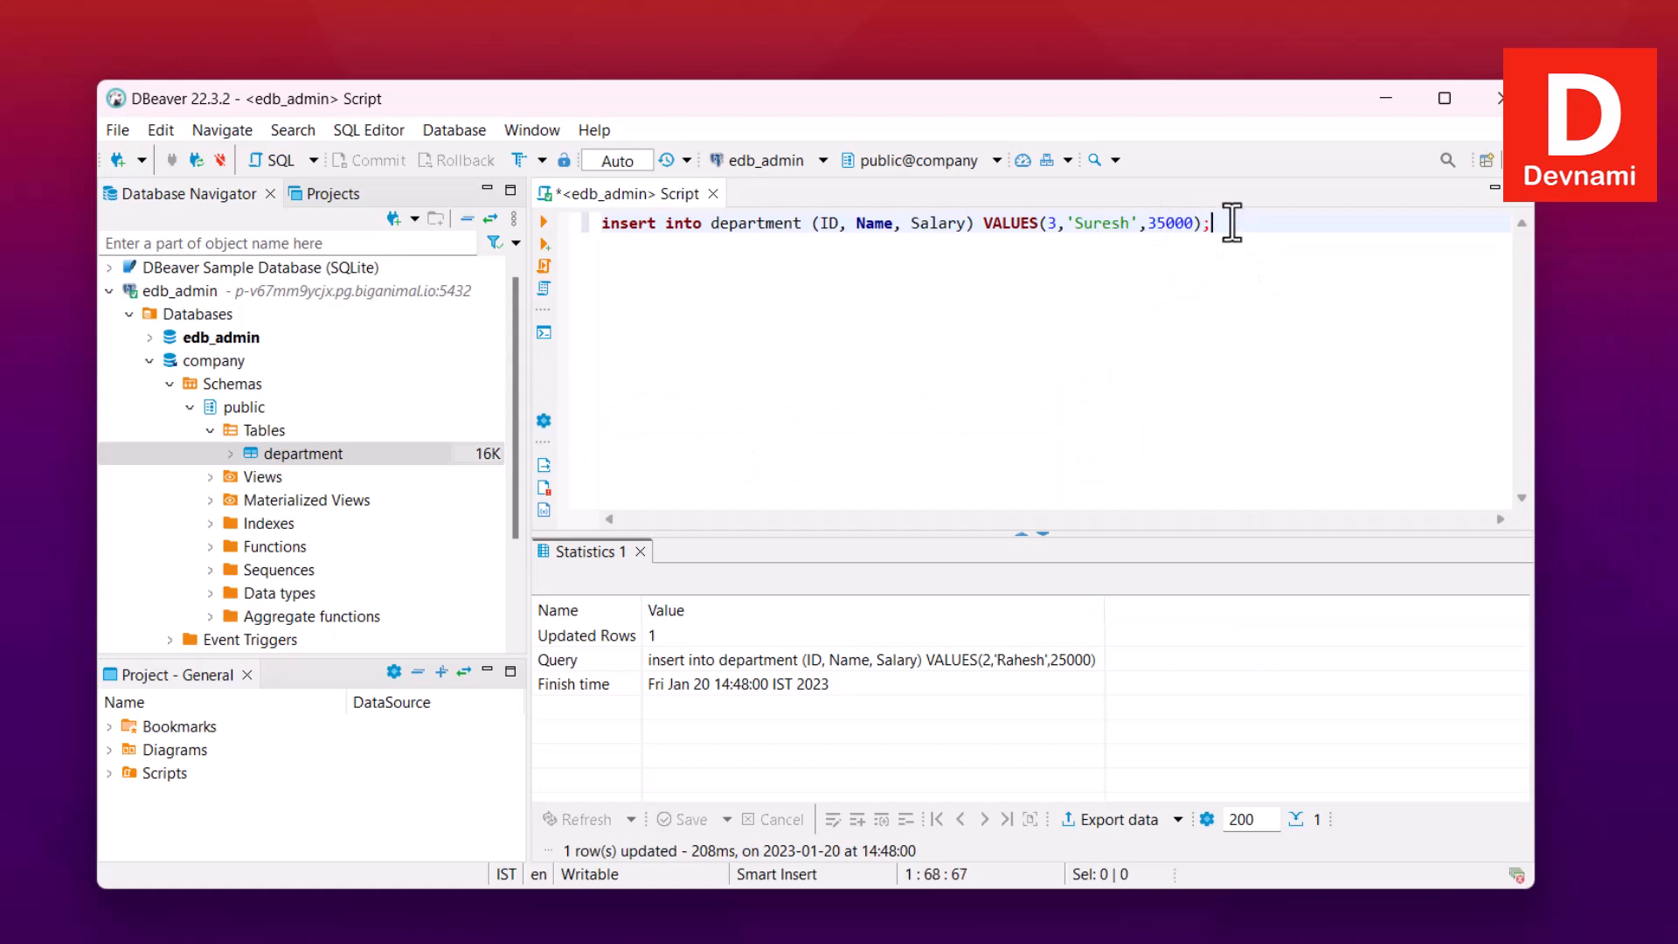
click(542, 222)
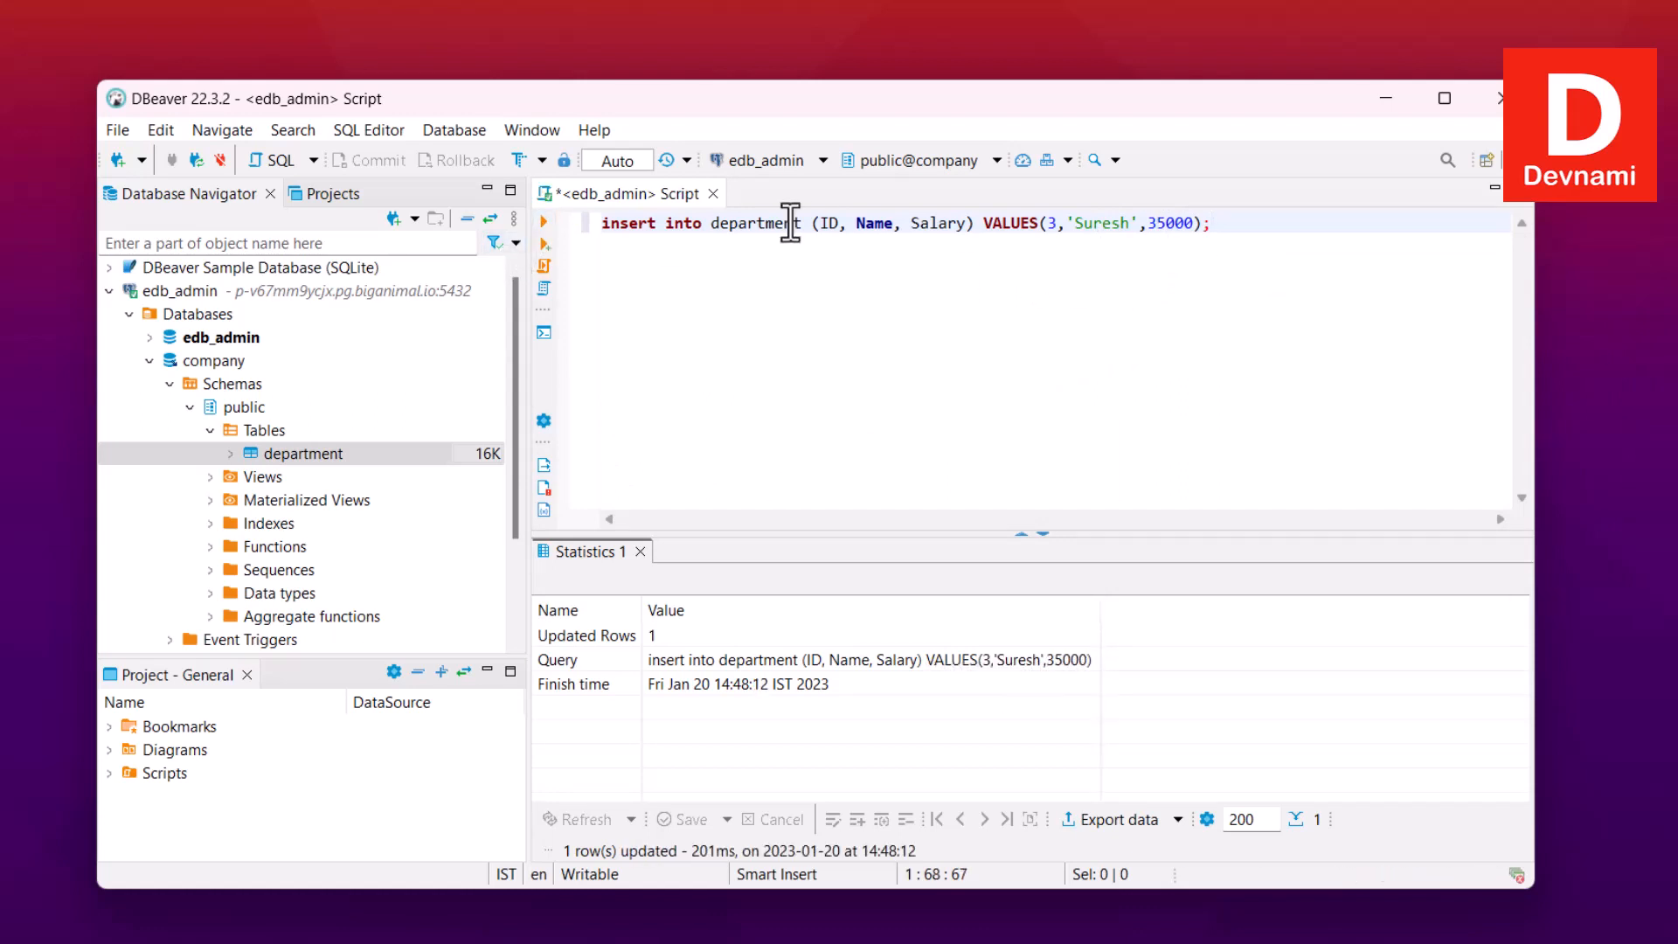
Change the insert values to ID 4, a fourth employee's first name and salary 45000, and run the statement.
double_click(1051, 223)
text(4)
drag(1075, 223, 1140, 224)
text(John',4)
click(1221, 225)
click(544, 223)
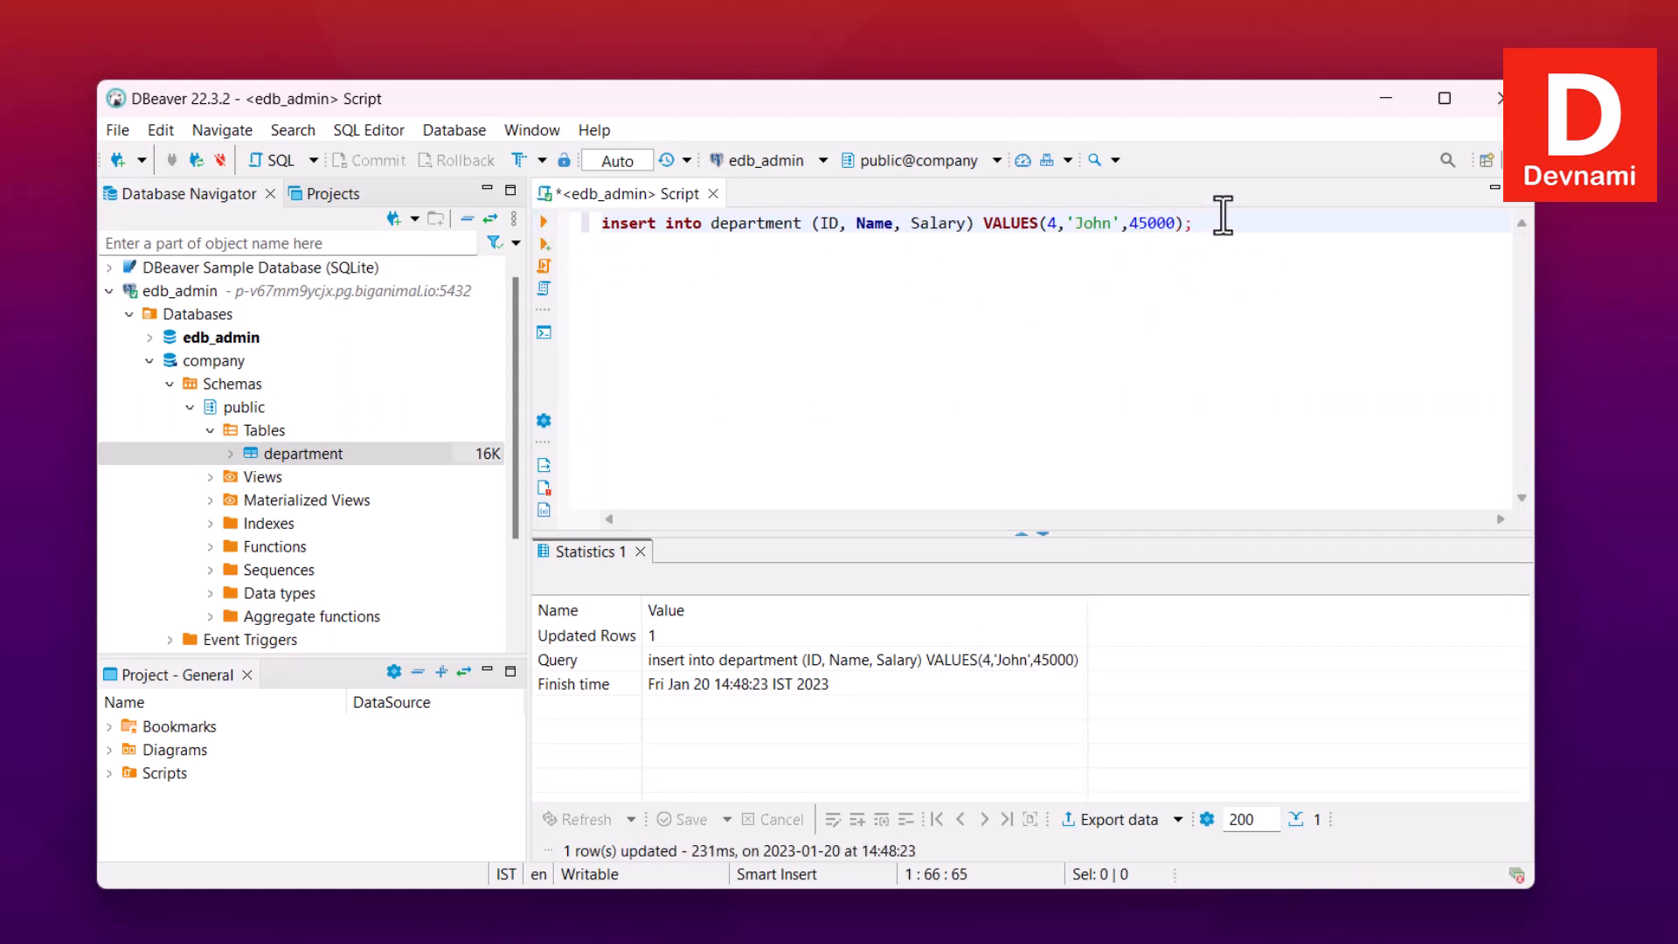
Replace the insert statement with the query "select * from department;" and run it.
drag(1222, 224, 537, 231)
text(SELECT)
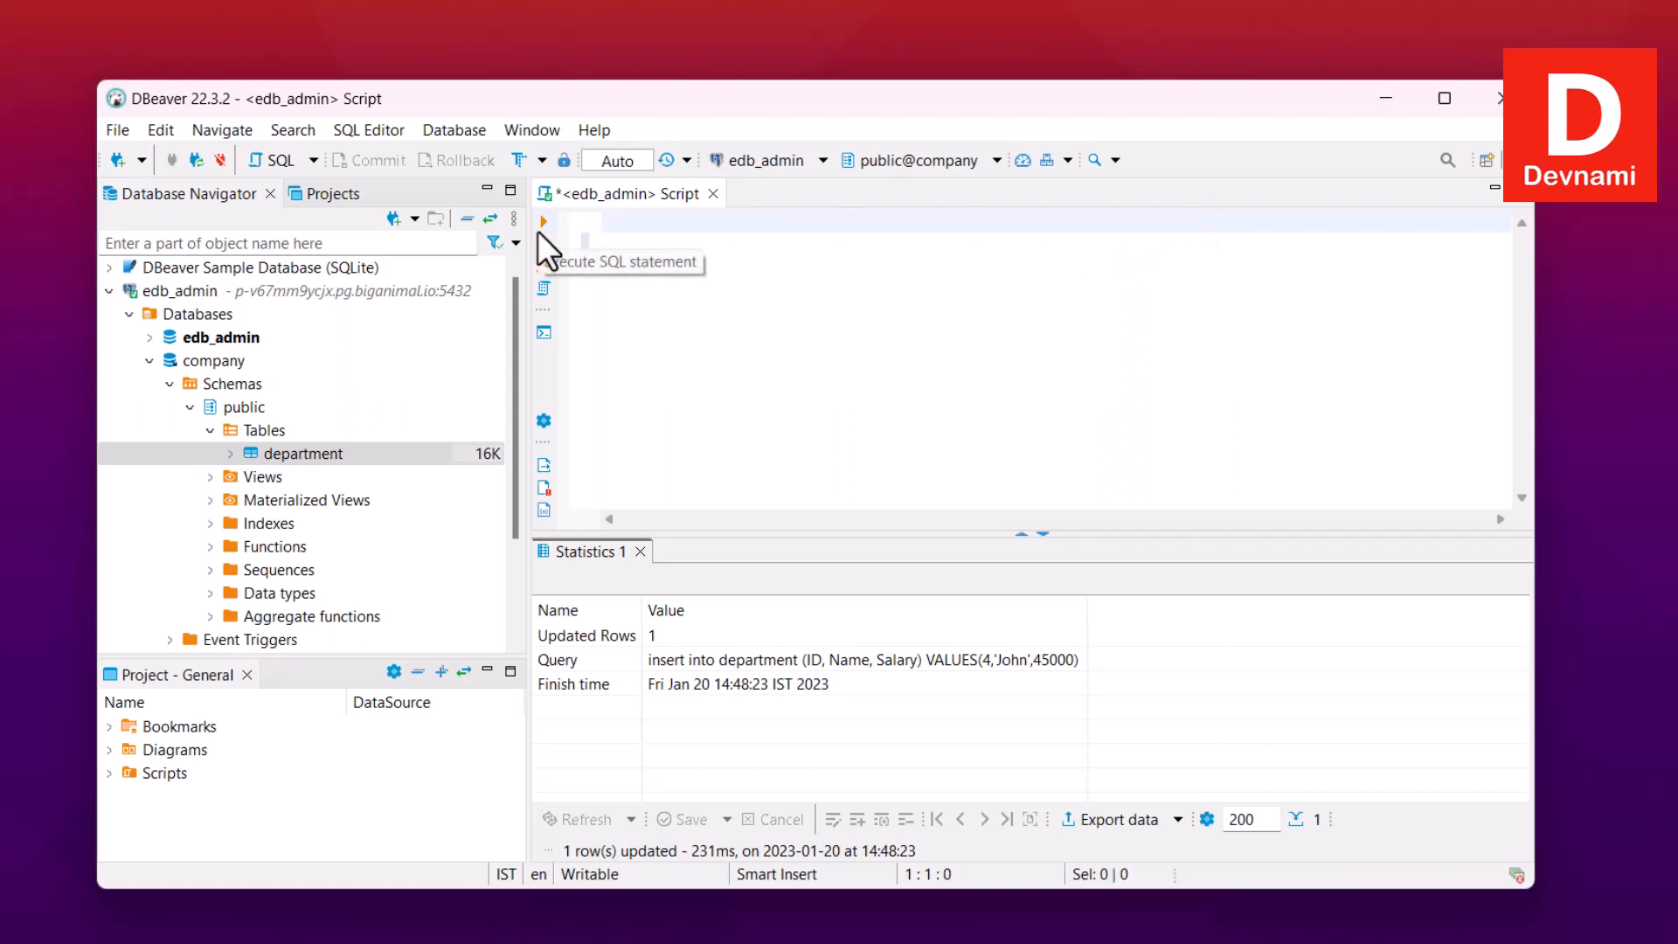
text( * FRM)
key(BackSpace)
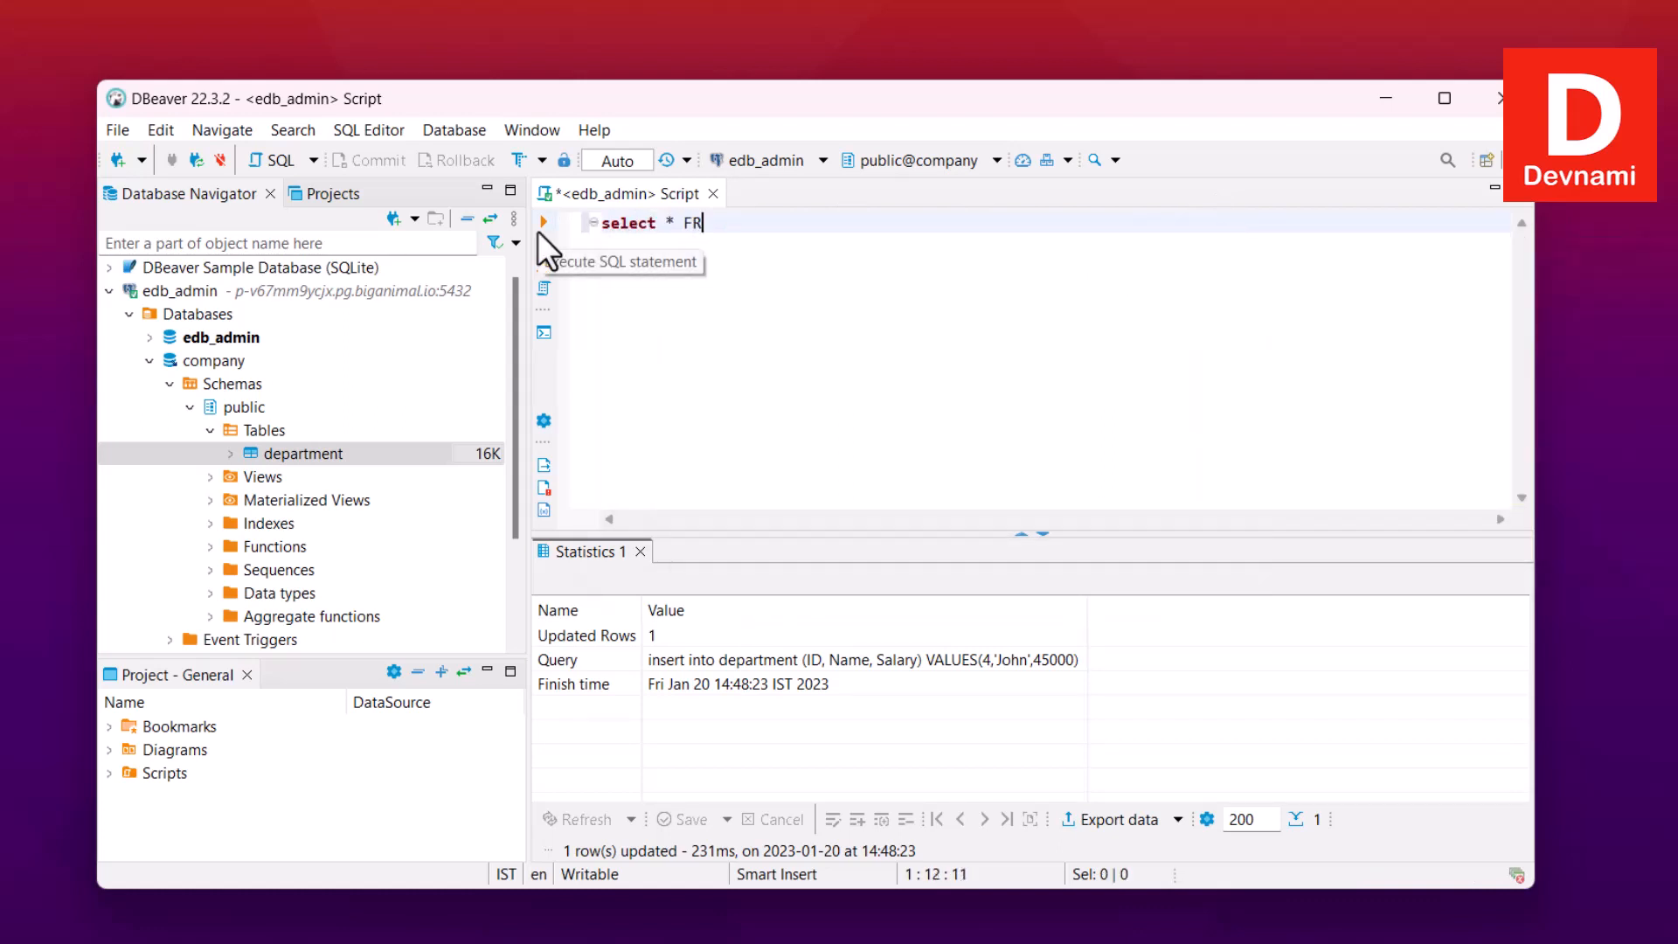
text(OM department;)
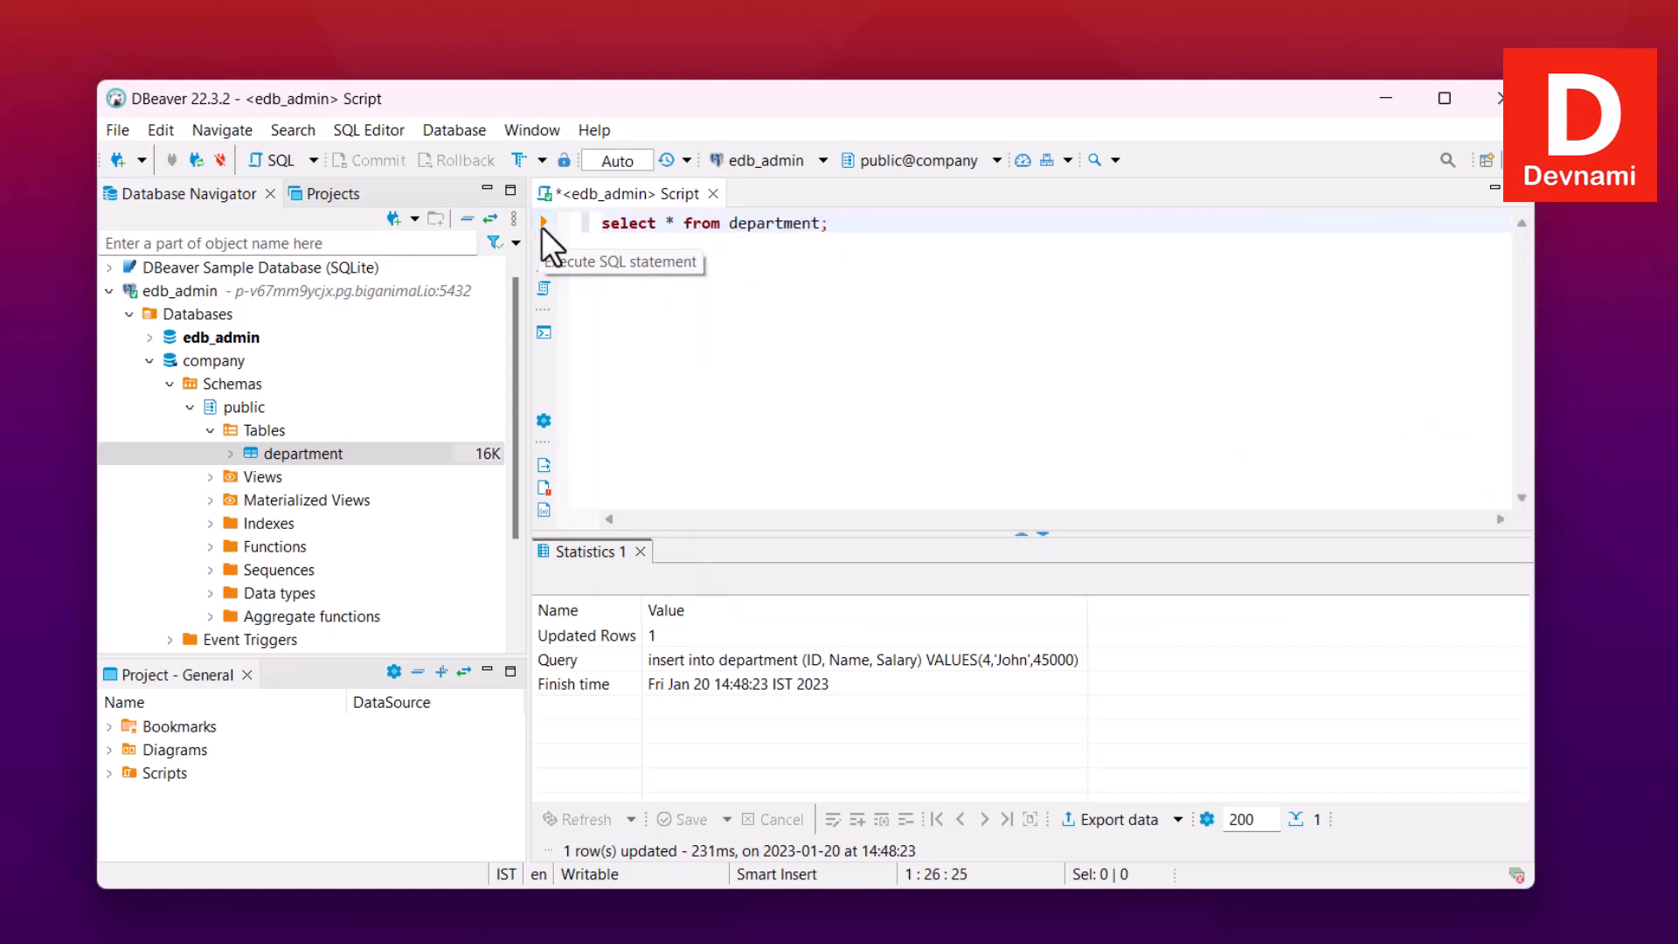
click(543, 222)
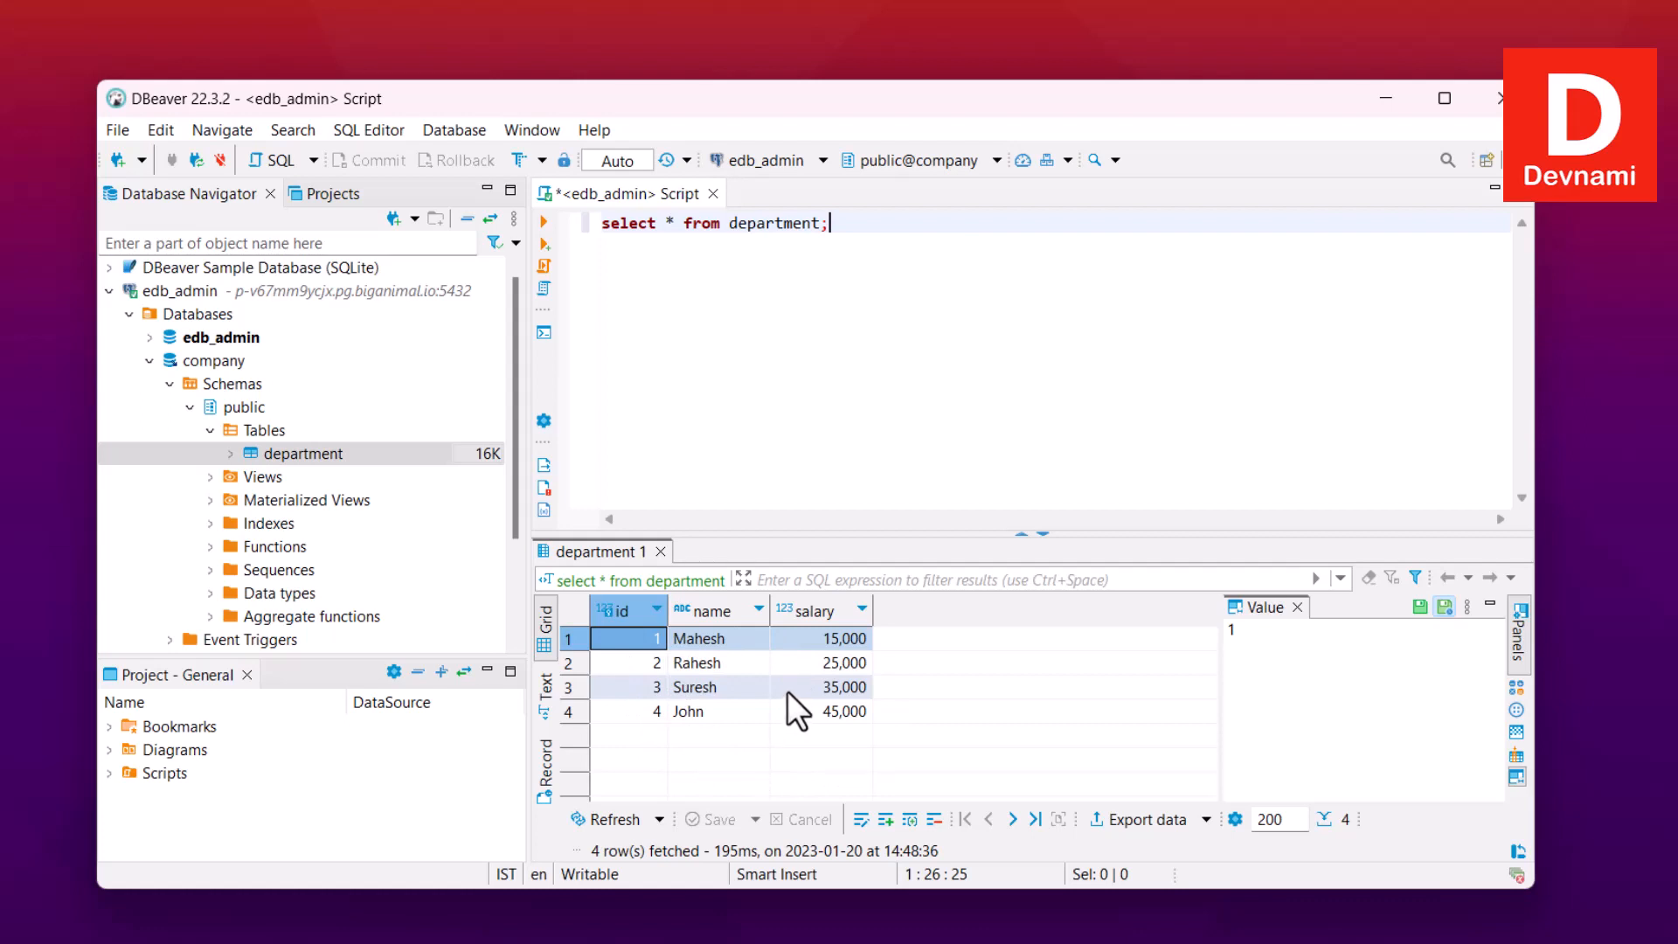
Replace the select query with the start of an update statement, "update department set Name".
drag(861, 225, 577, 210)
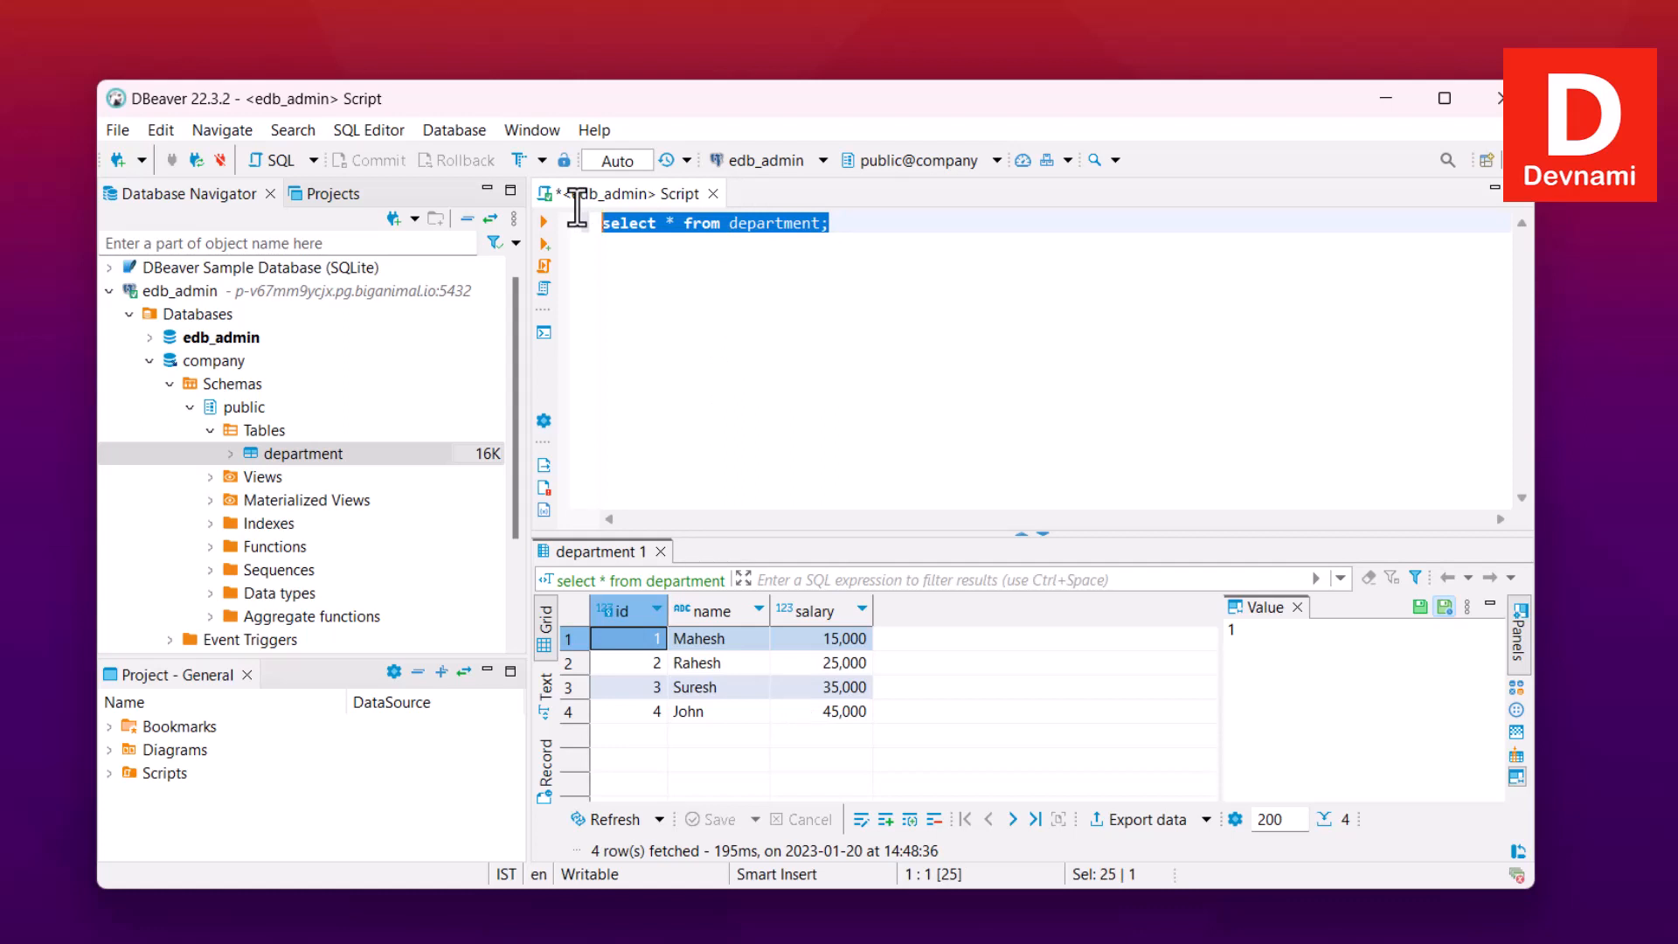
text(update )
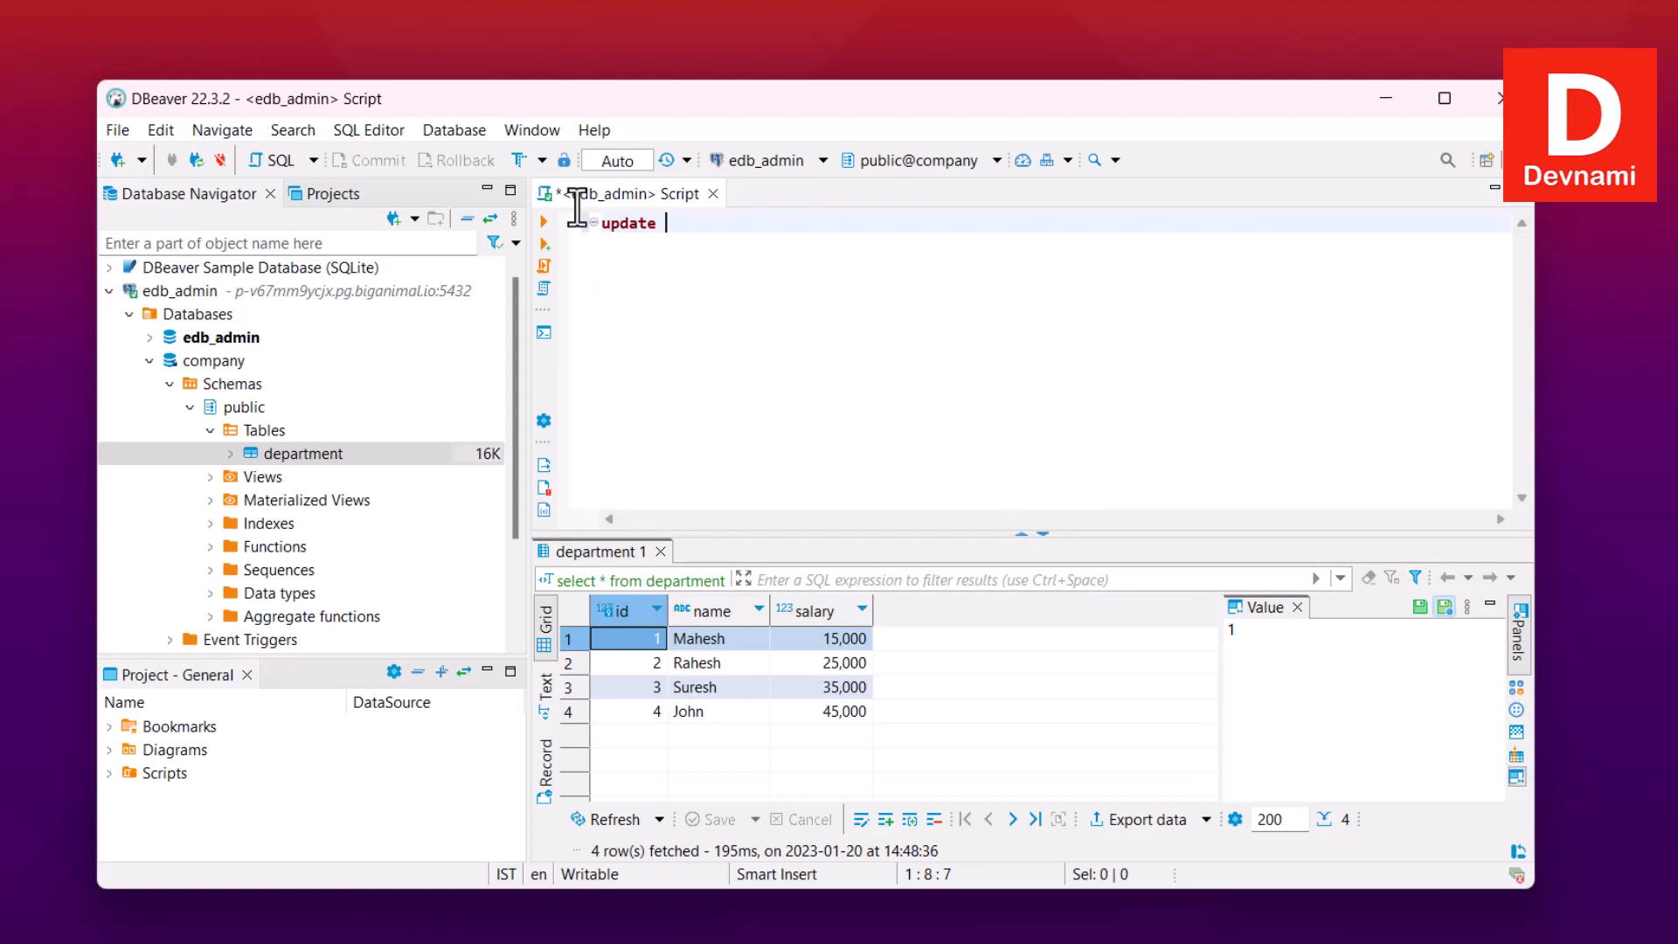
text(department )
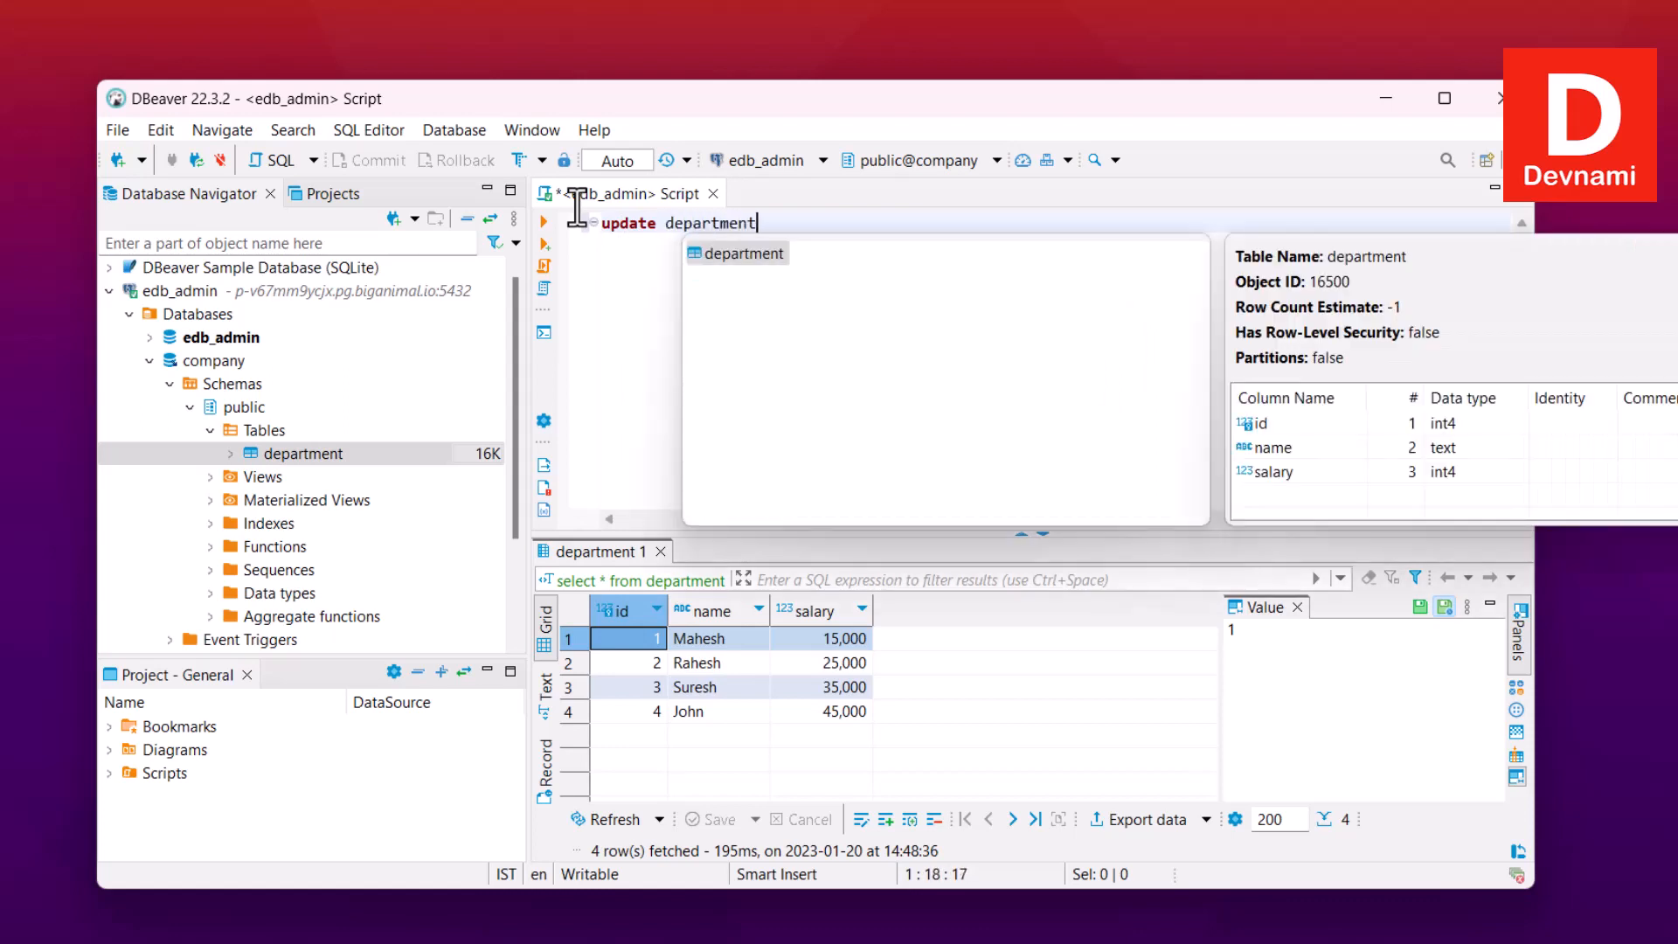
text(set na)
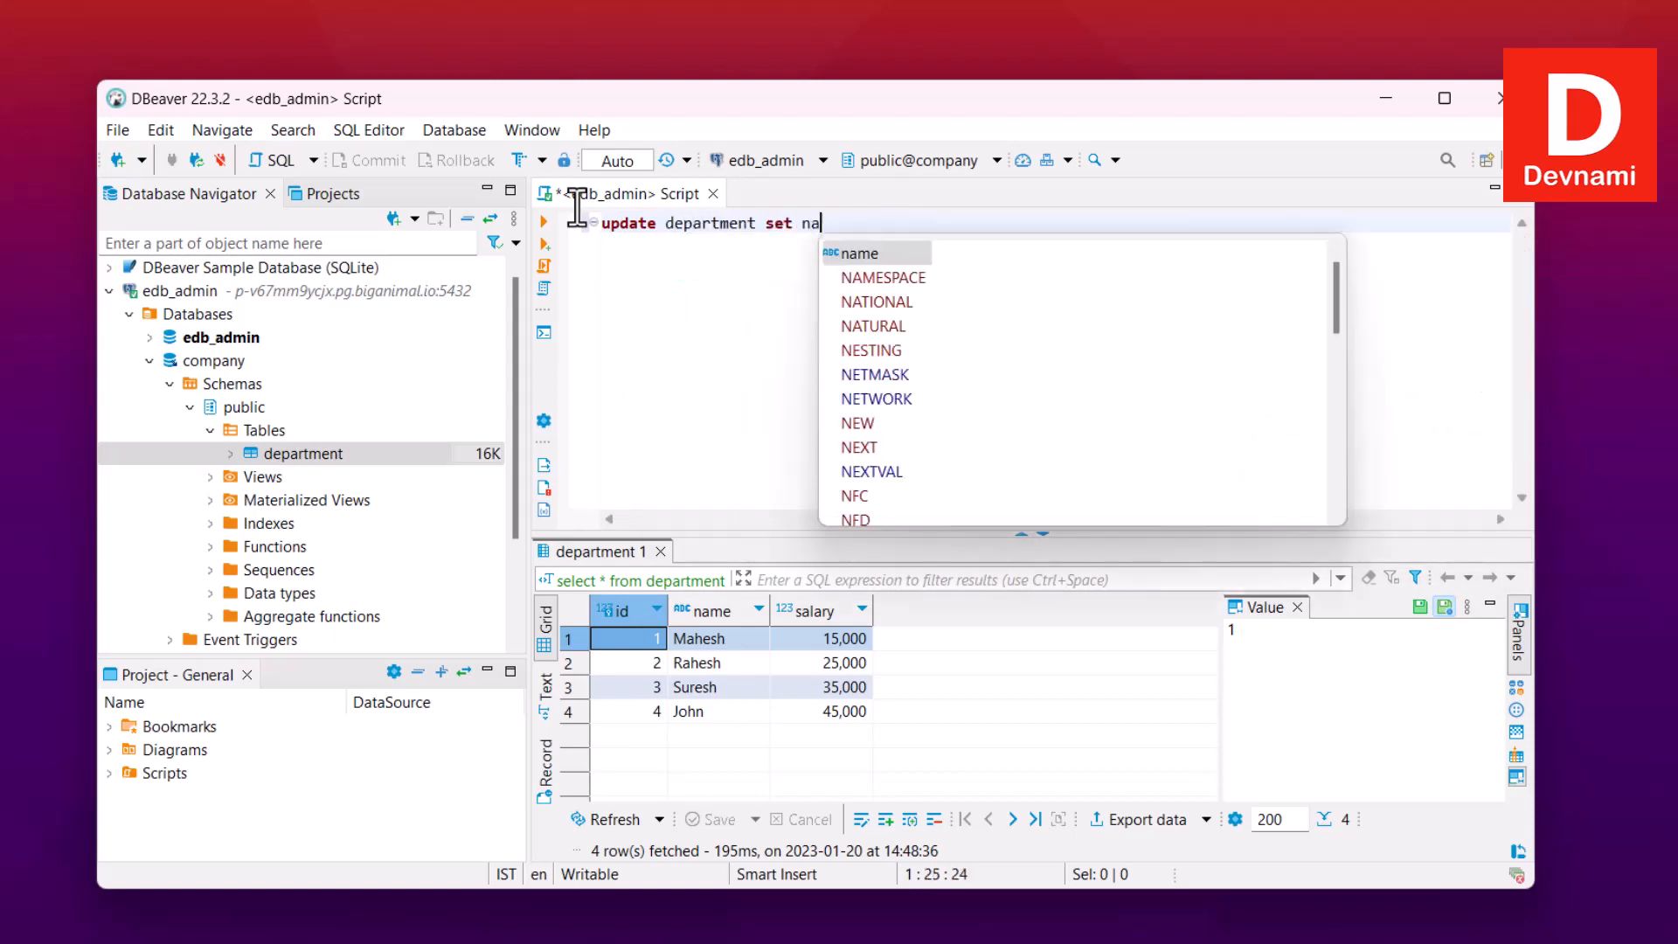
key(BackSpace)
key(BackSpace)
text(Name )
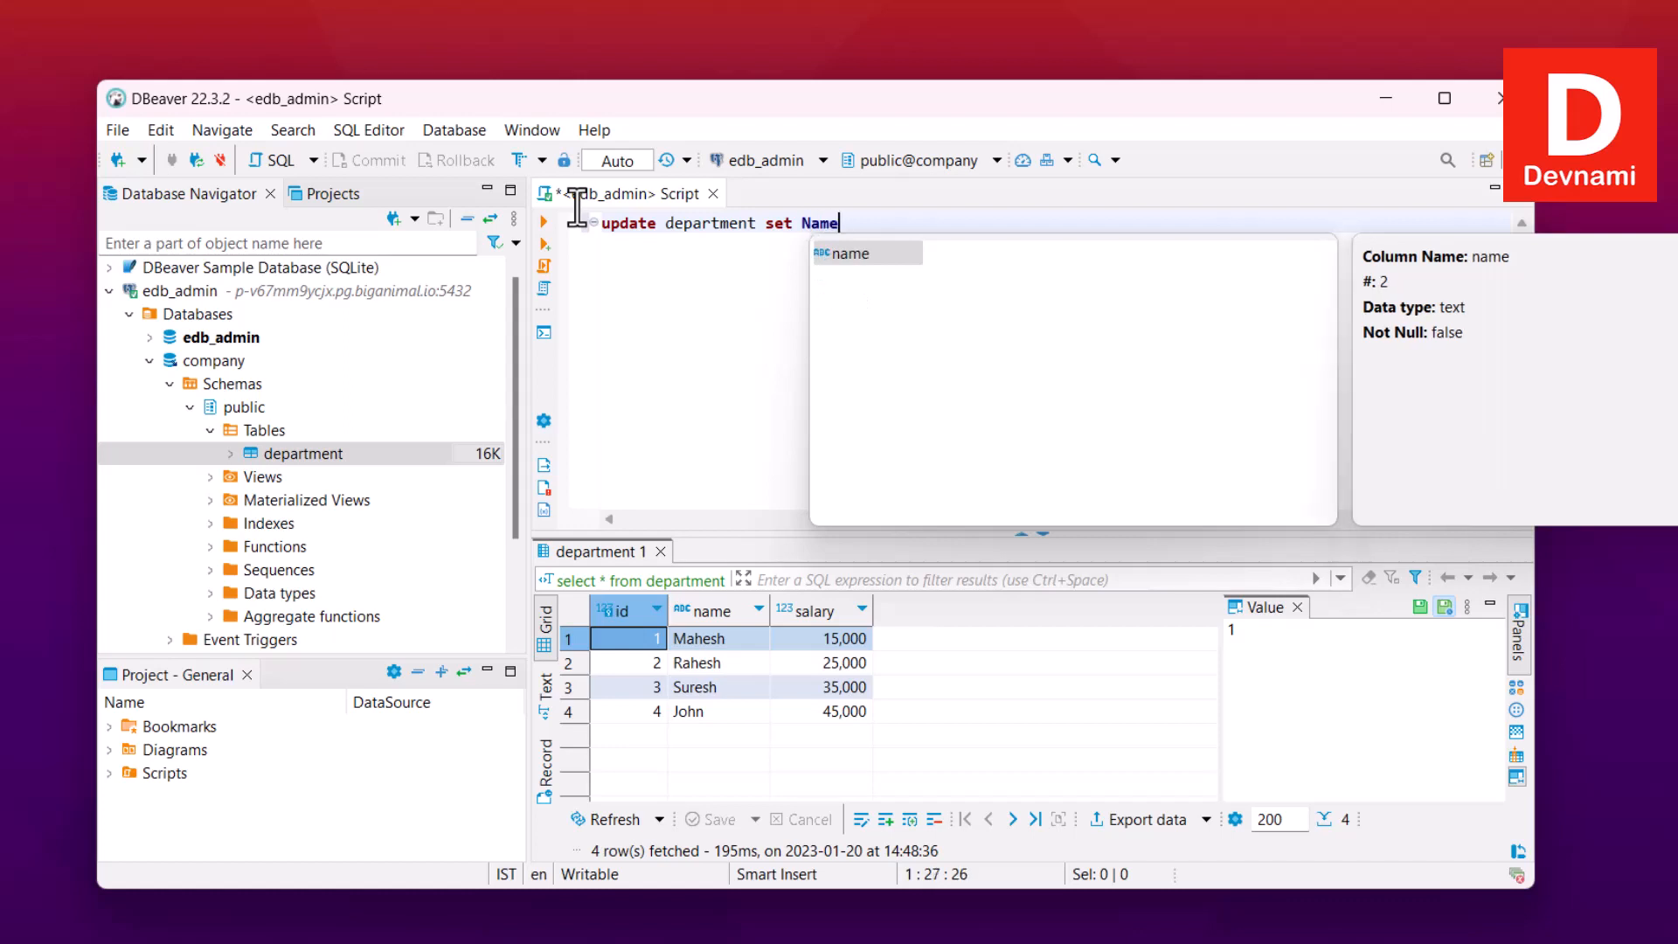
Assign a new first name in single quotes to the Name column in the update statement.
text(= Jane)
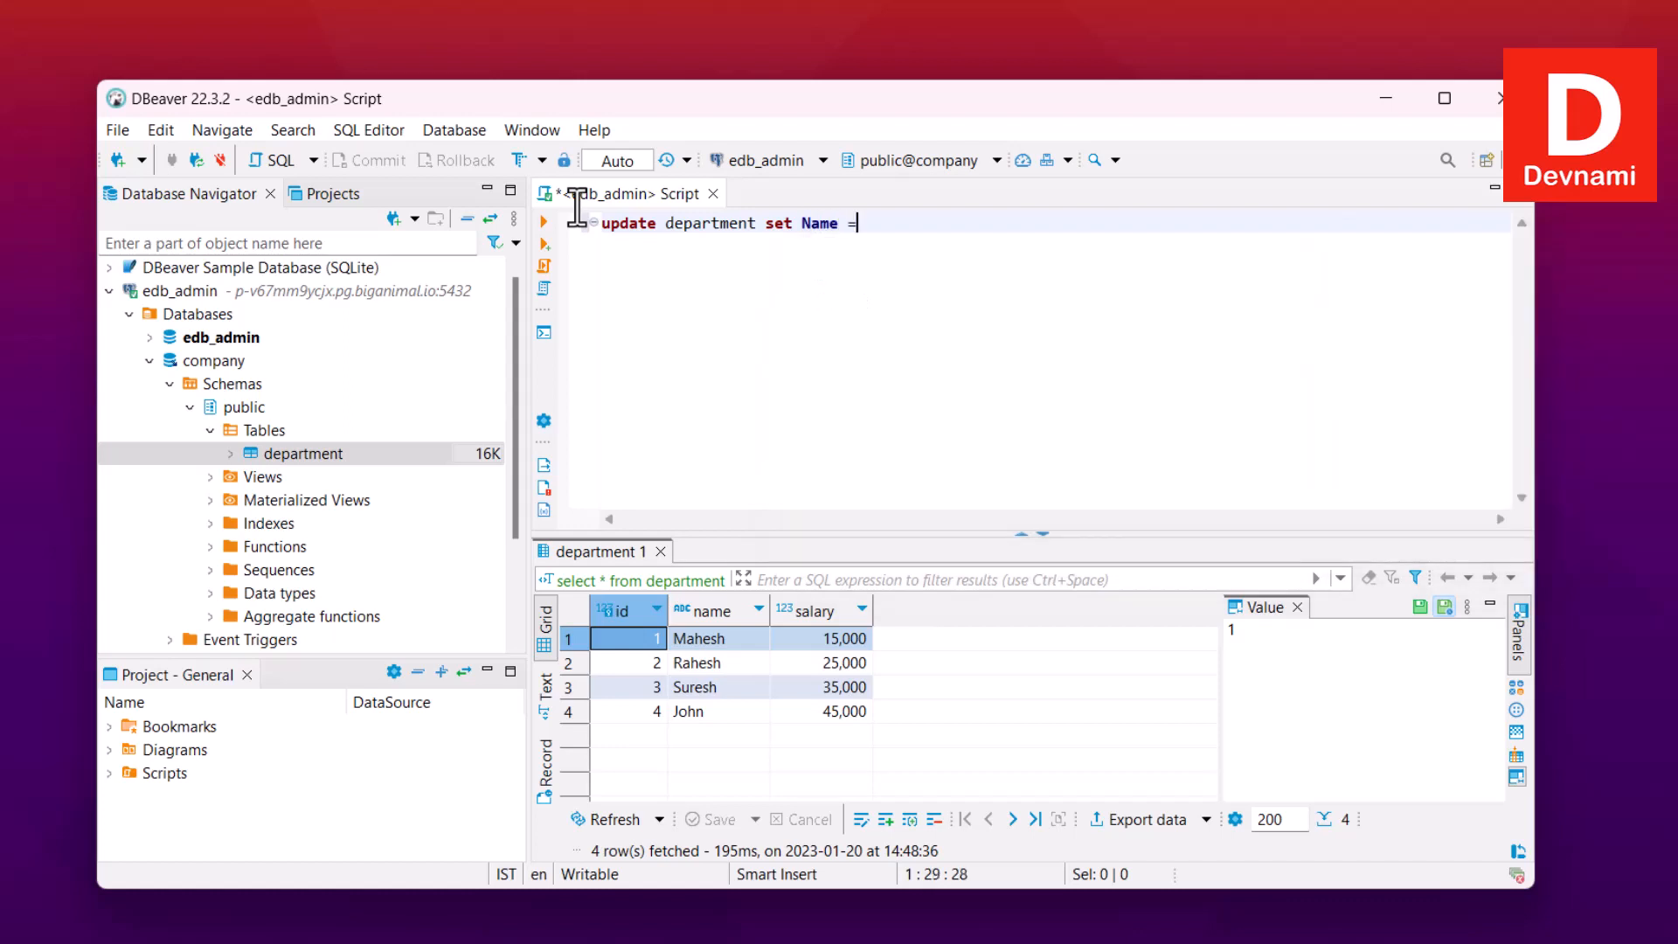
key(BackSpace)
key(BackSpace)
key(BackSpace)
key(BackSpace)
text('jAN)
key(BackSpace)
key(BackSpace)
key(BackSpace)
text(Jane)
Finish the update statement with the condition "where ID=3;" and run it.
click(1003, 224)
text(where ID=3;)
drag(1036, 220, 594, 219)
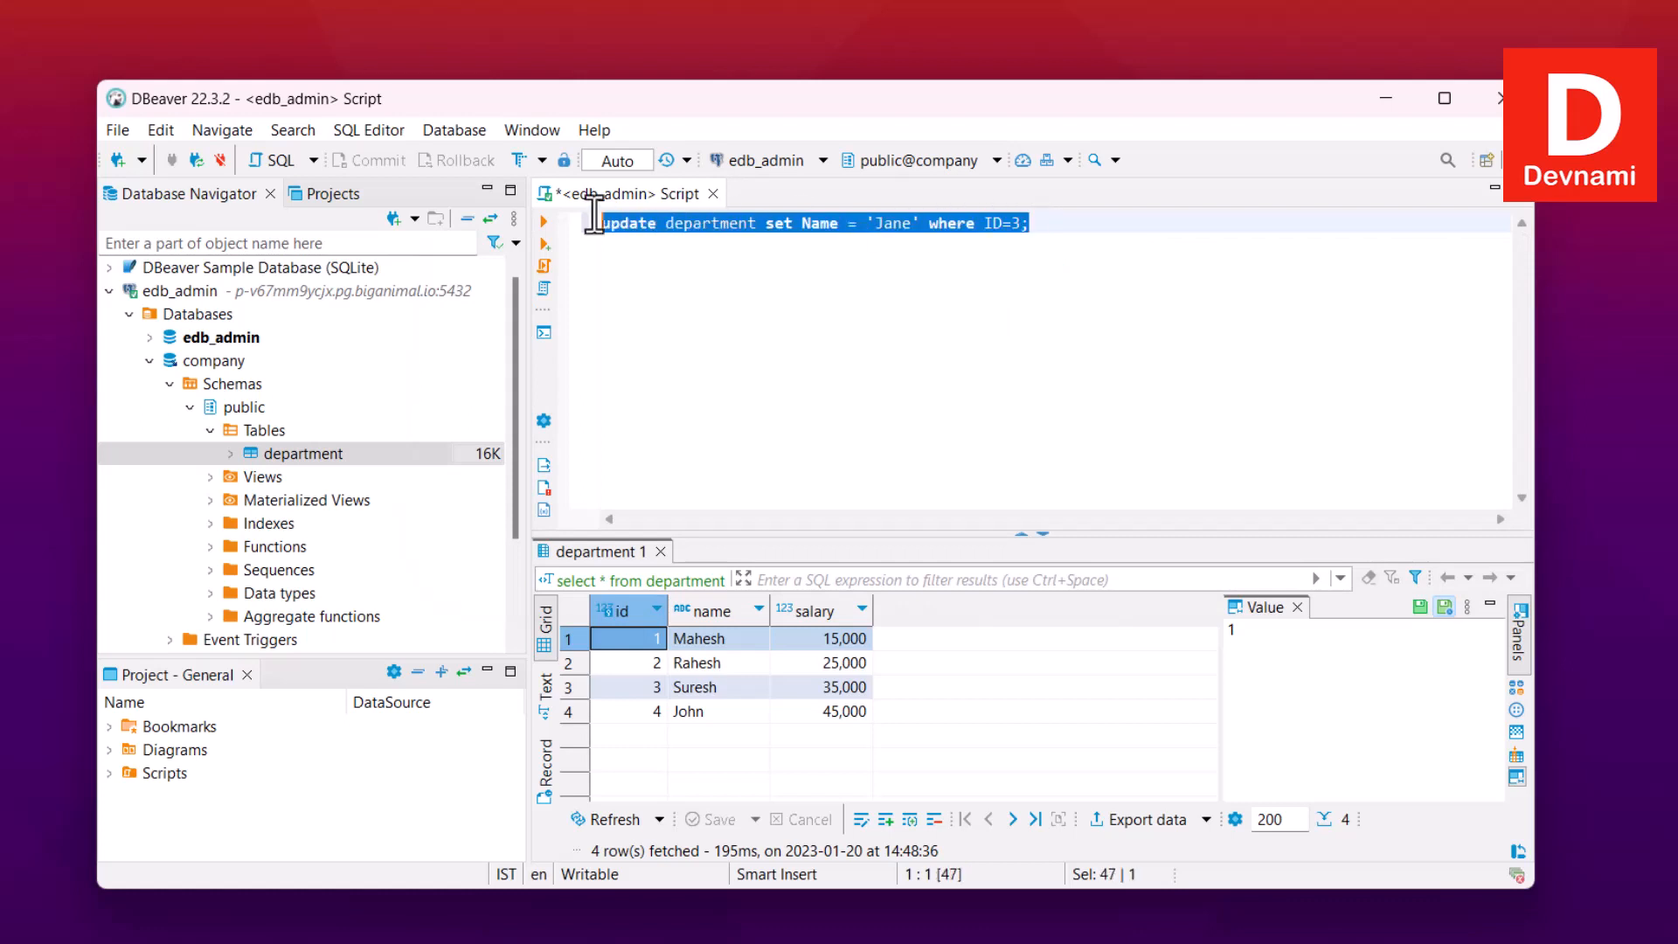
click(543, 222)
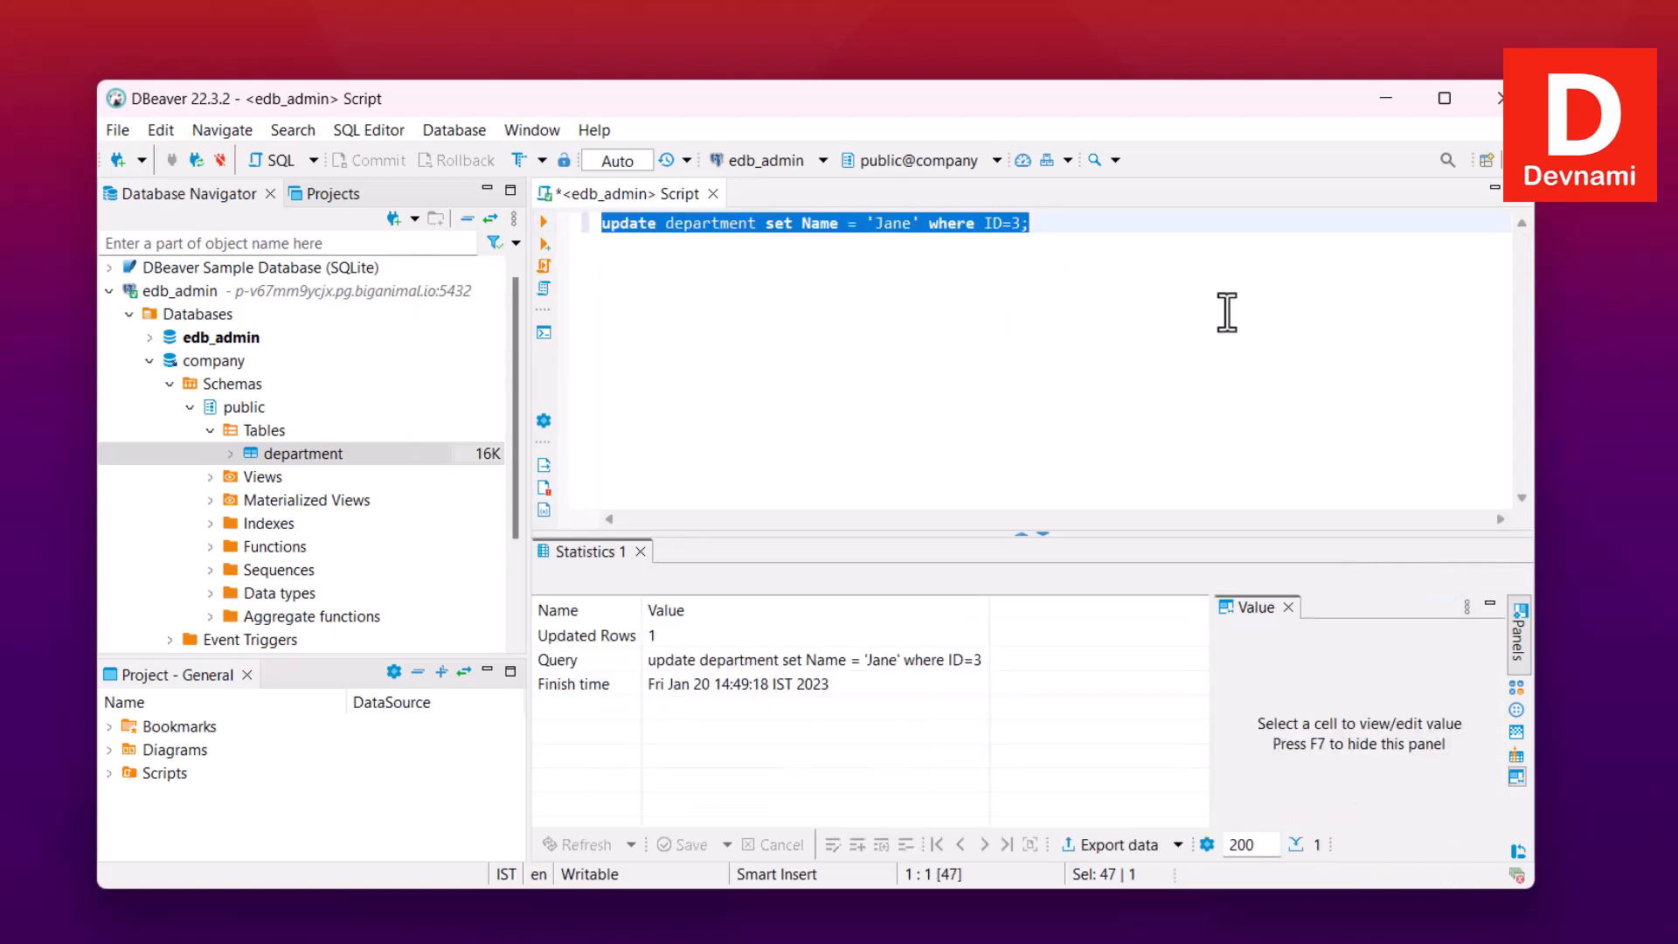
Add the query "select * from department;" on a new line below the update statement and run only that query.
click(749, 277)
key(Return)
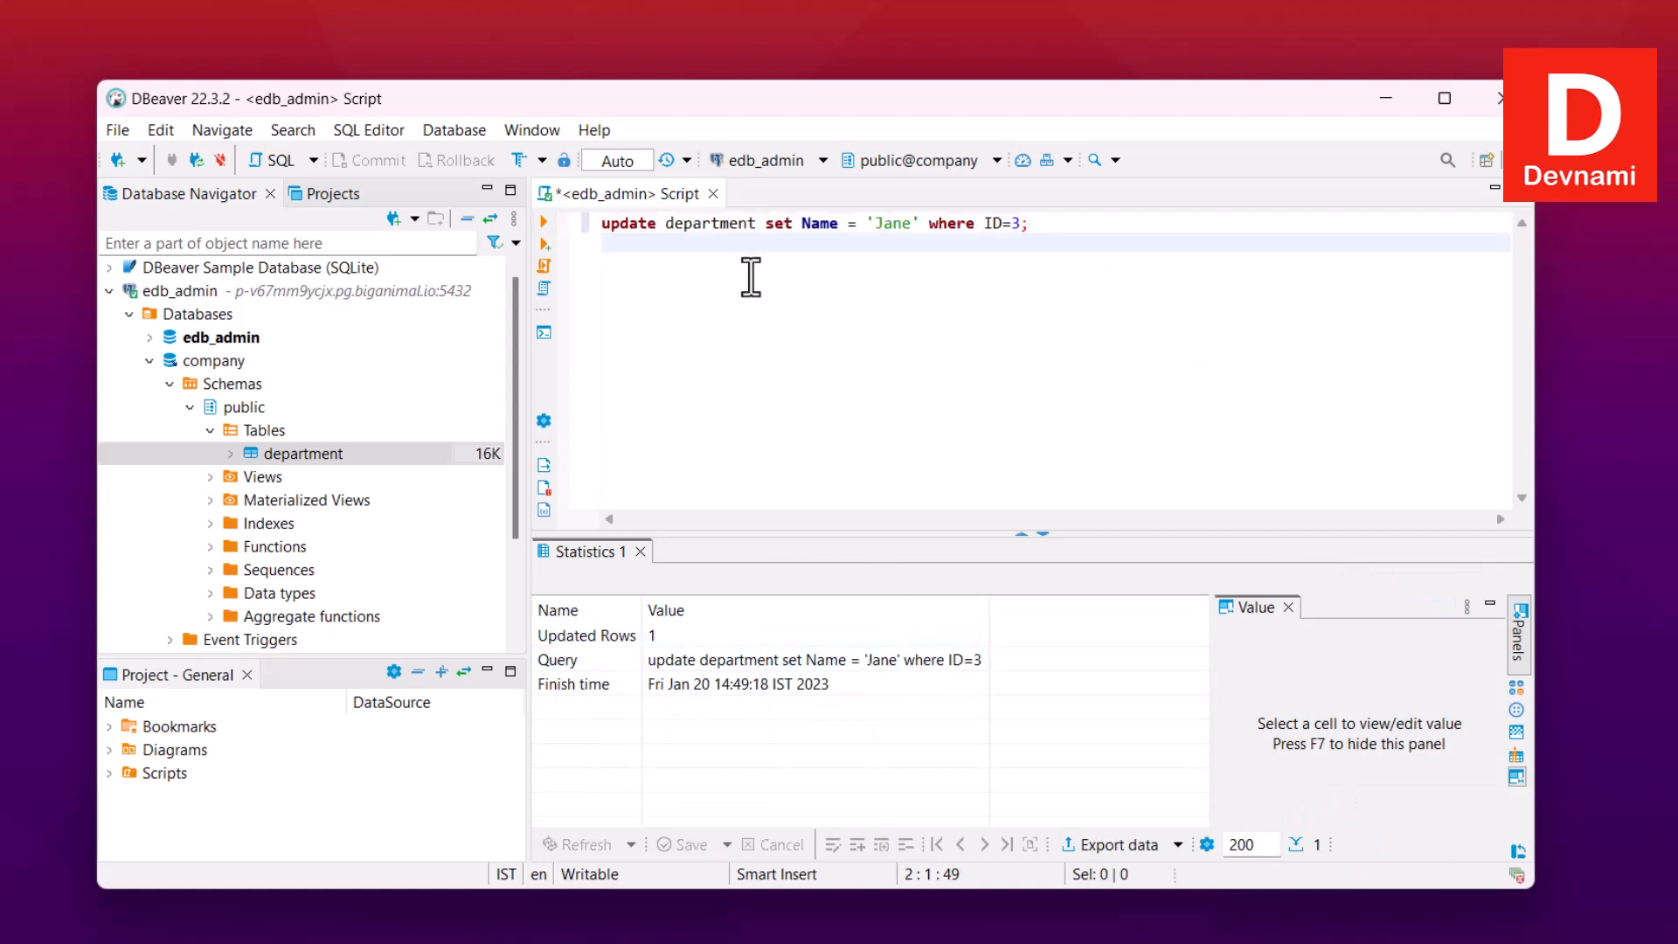
text(select * from d)
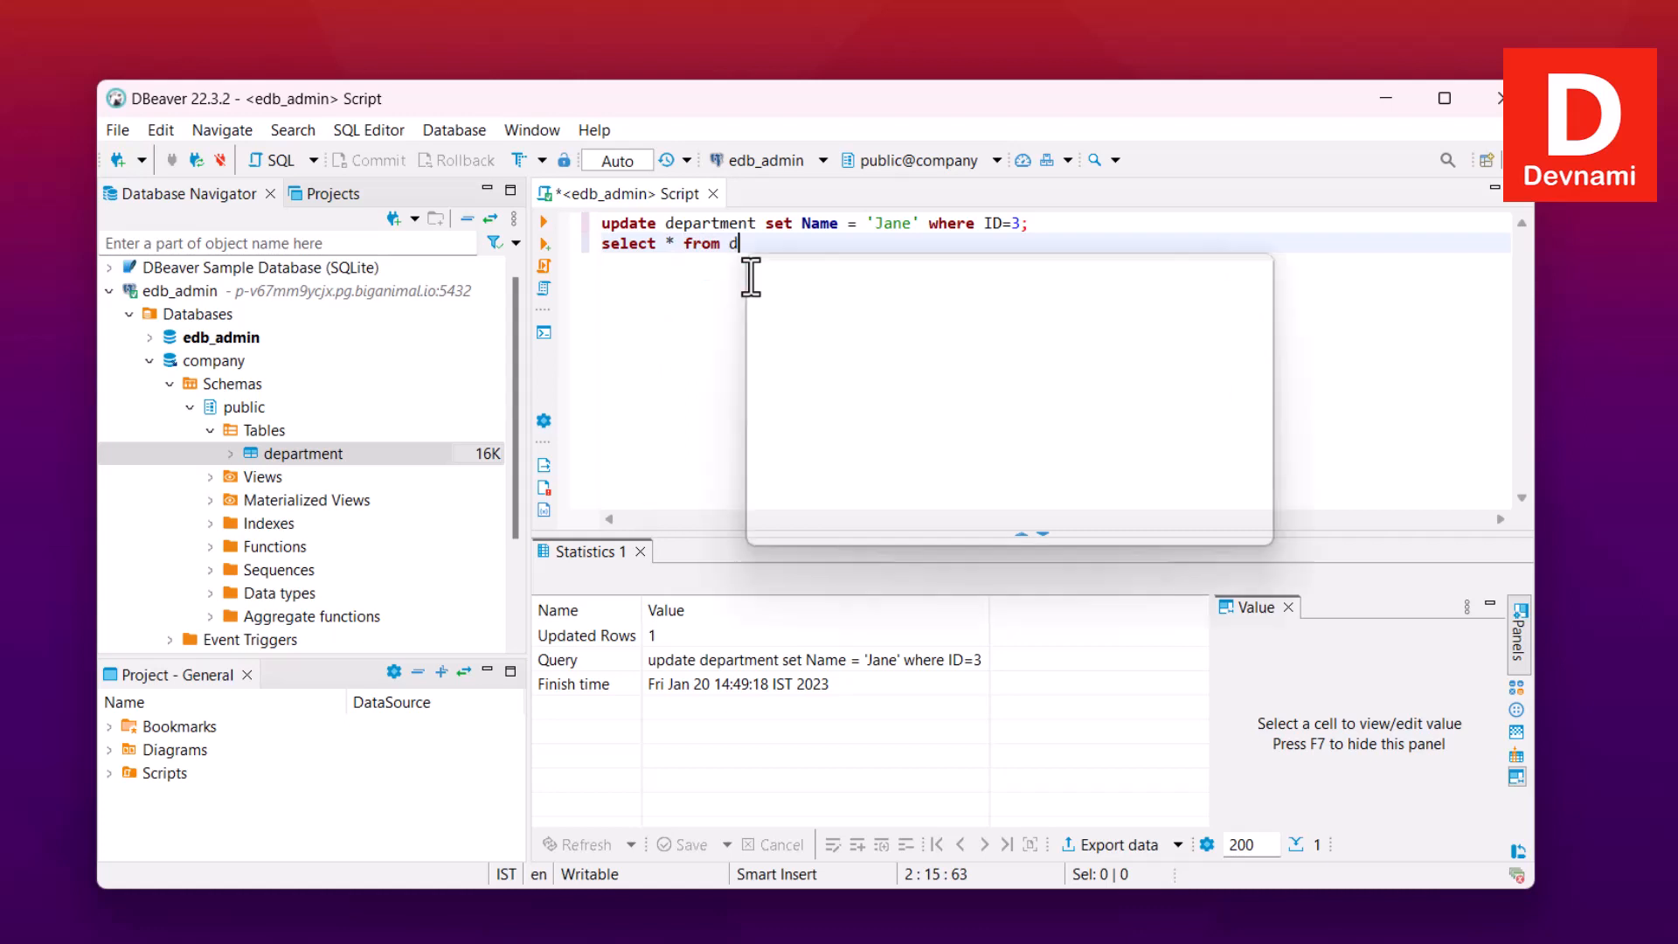
text(epartment;)
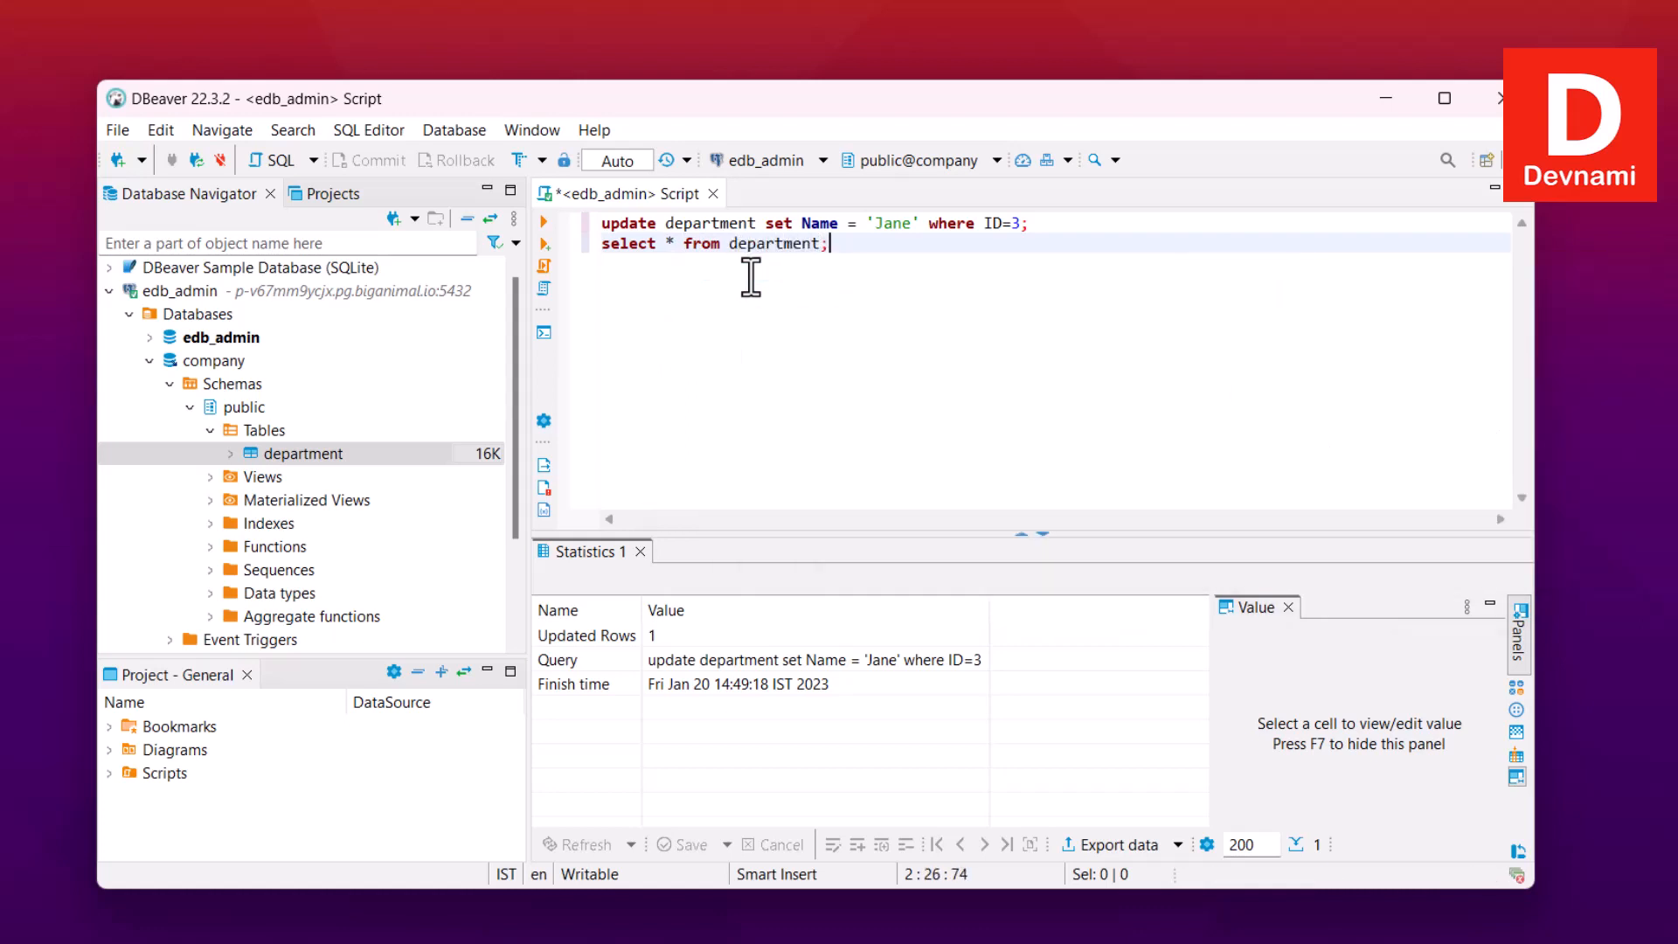
drag(830, 246, 597, 255)
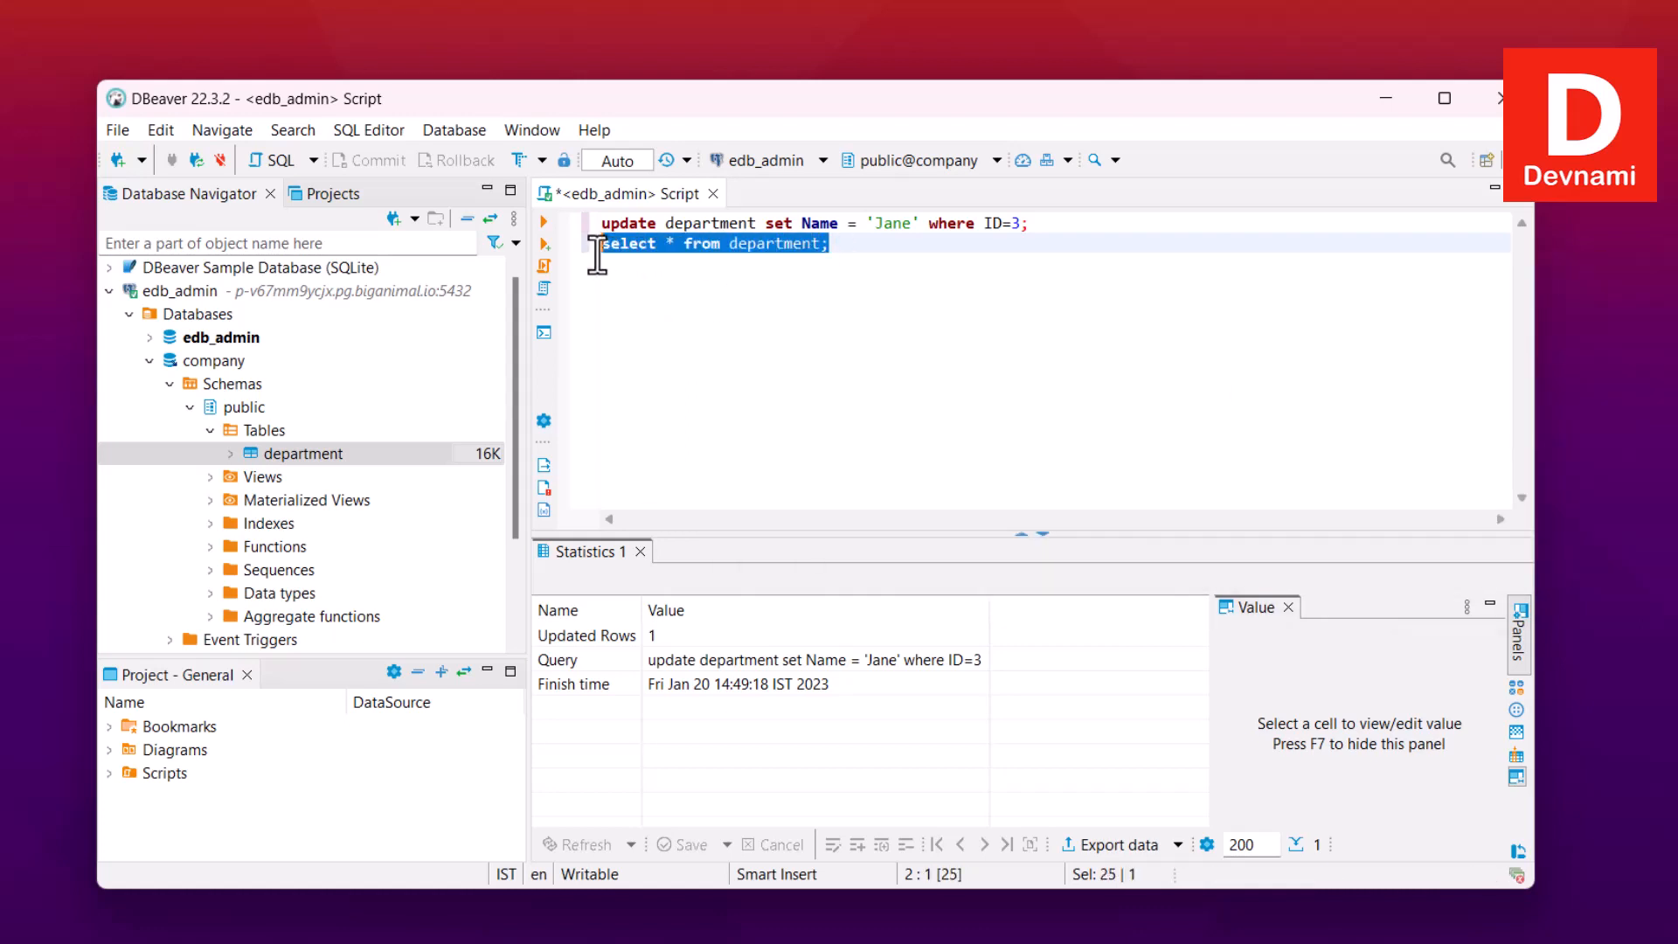
click(543, 221)
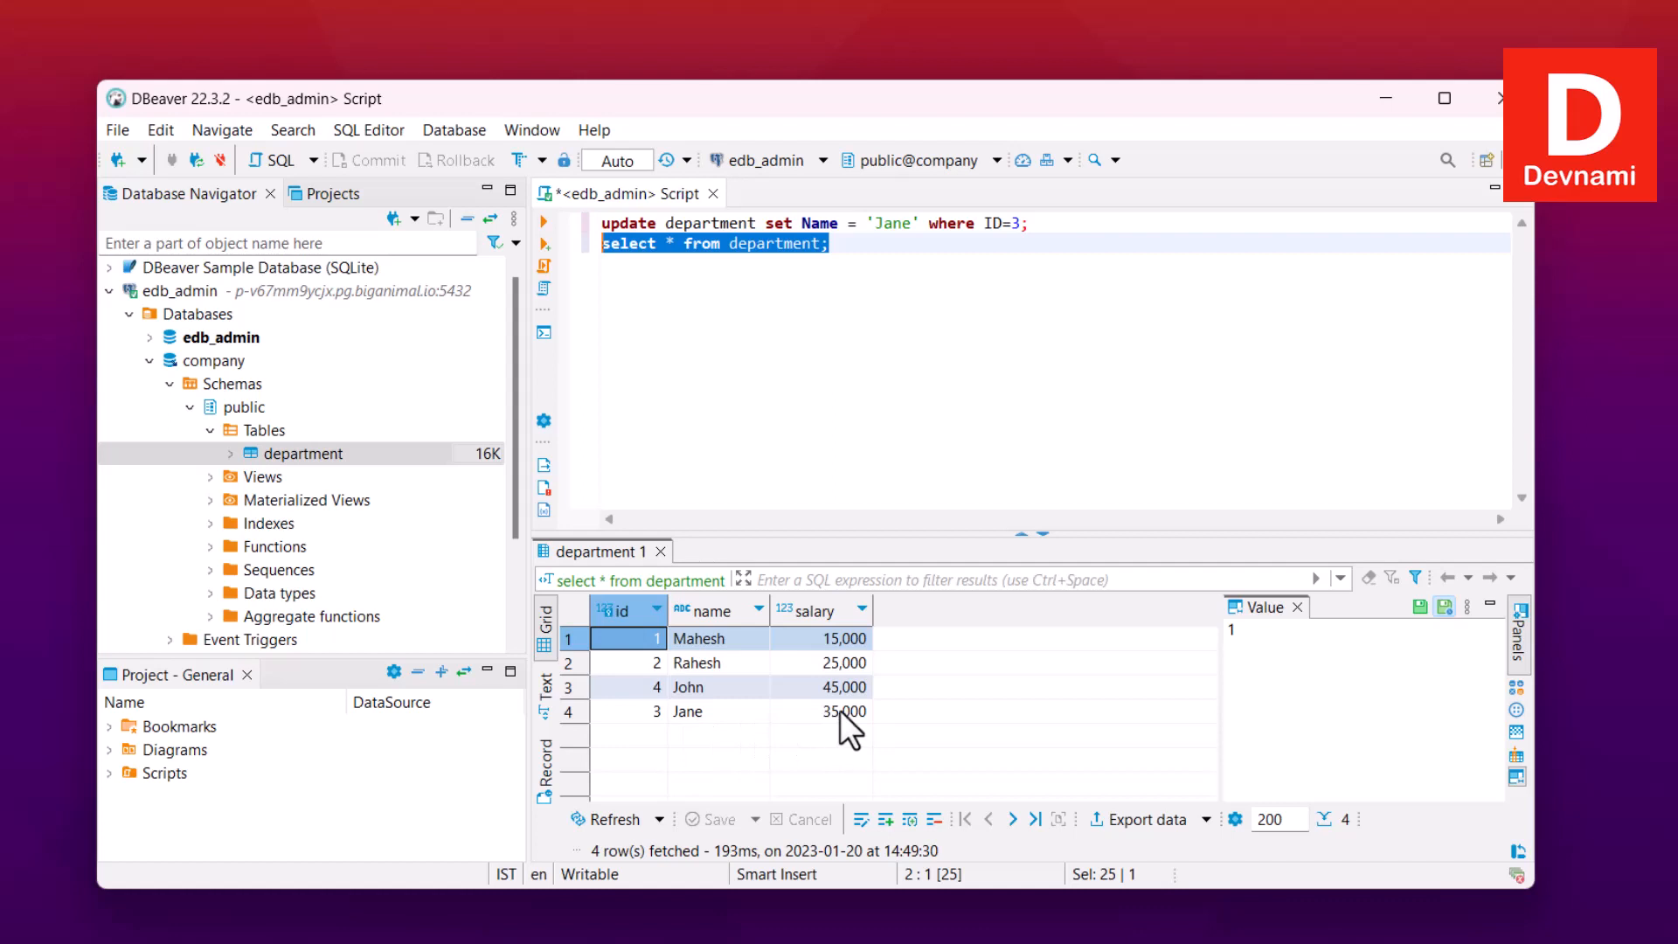
Replace the script's statements with "delete from department where id=4;" and run it.
drag(854, 244, 521, 198)
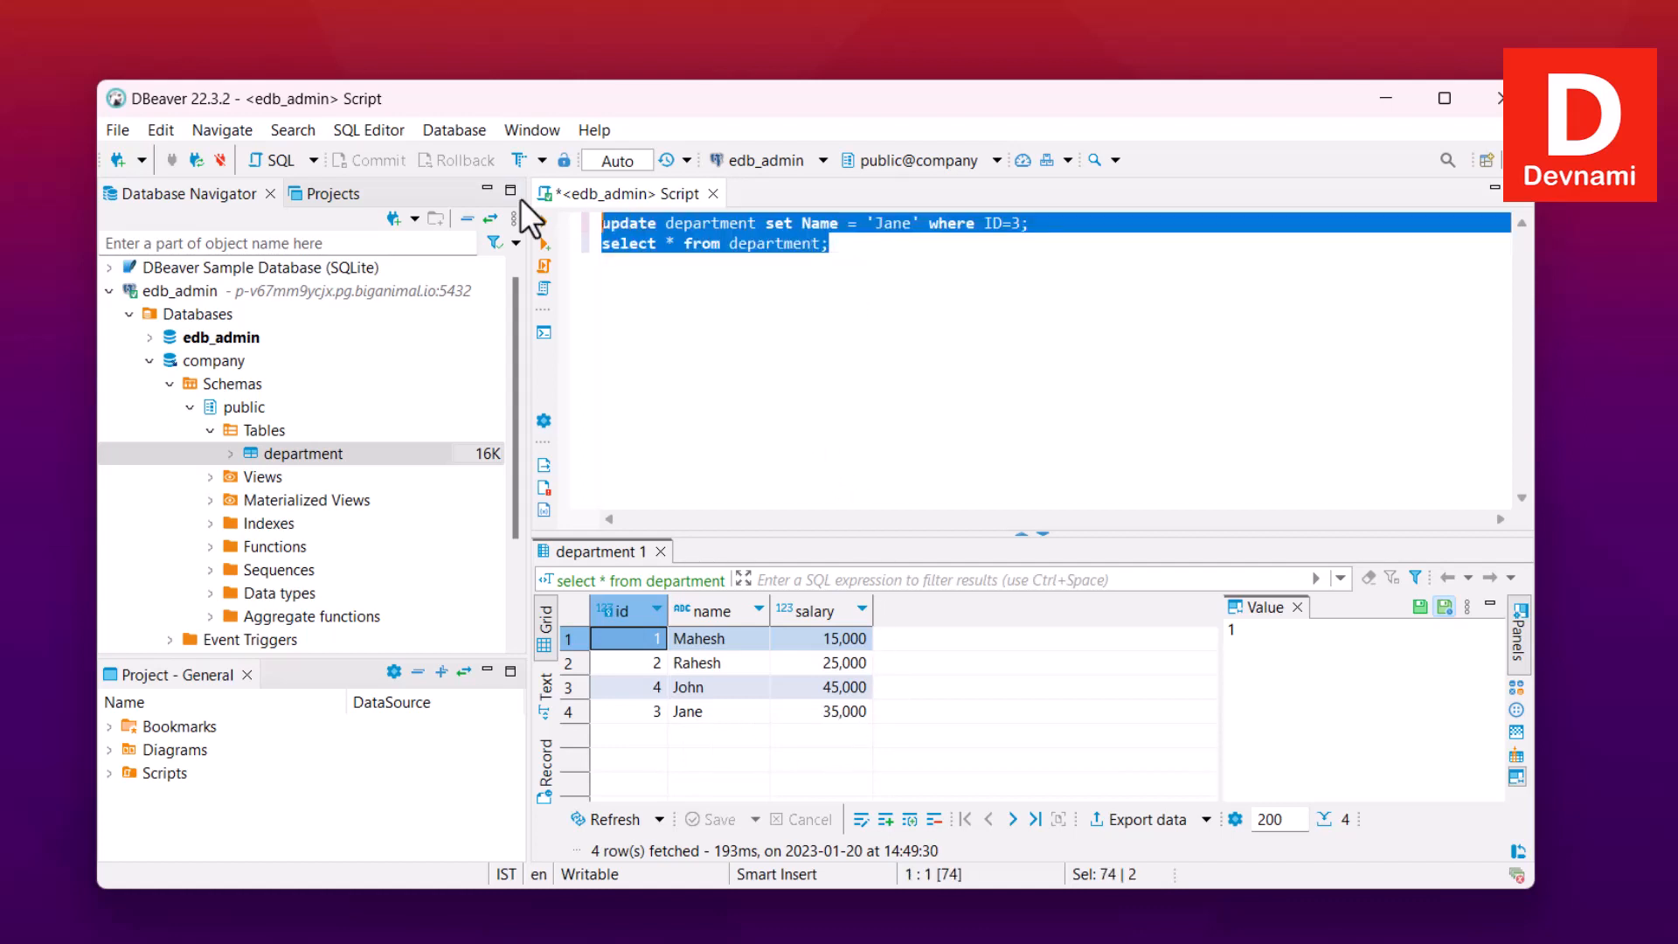
text(delete )
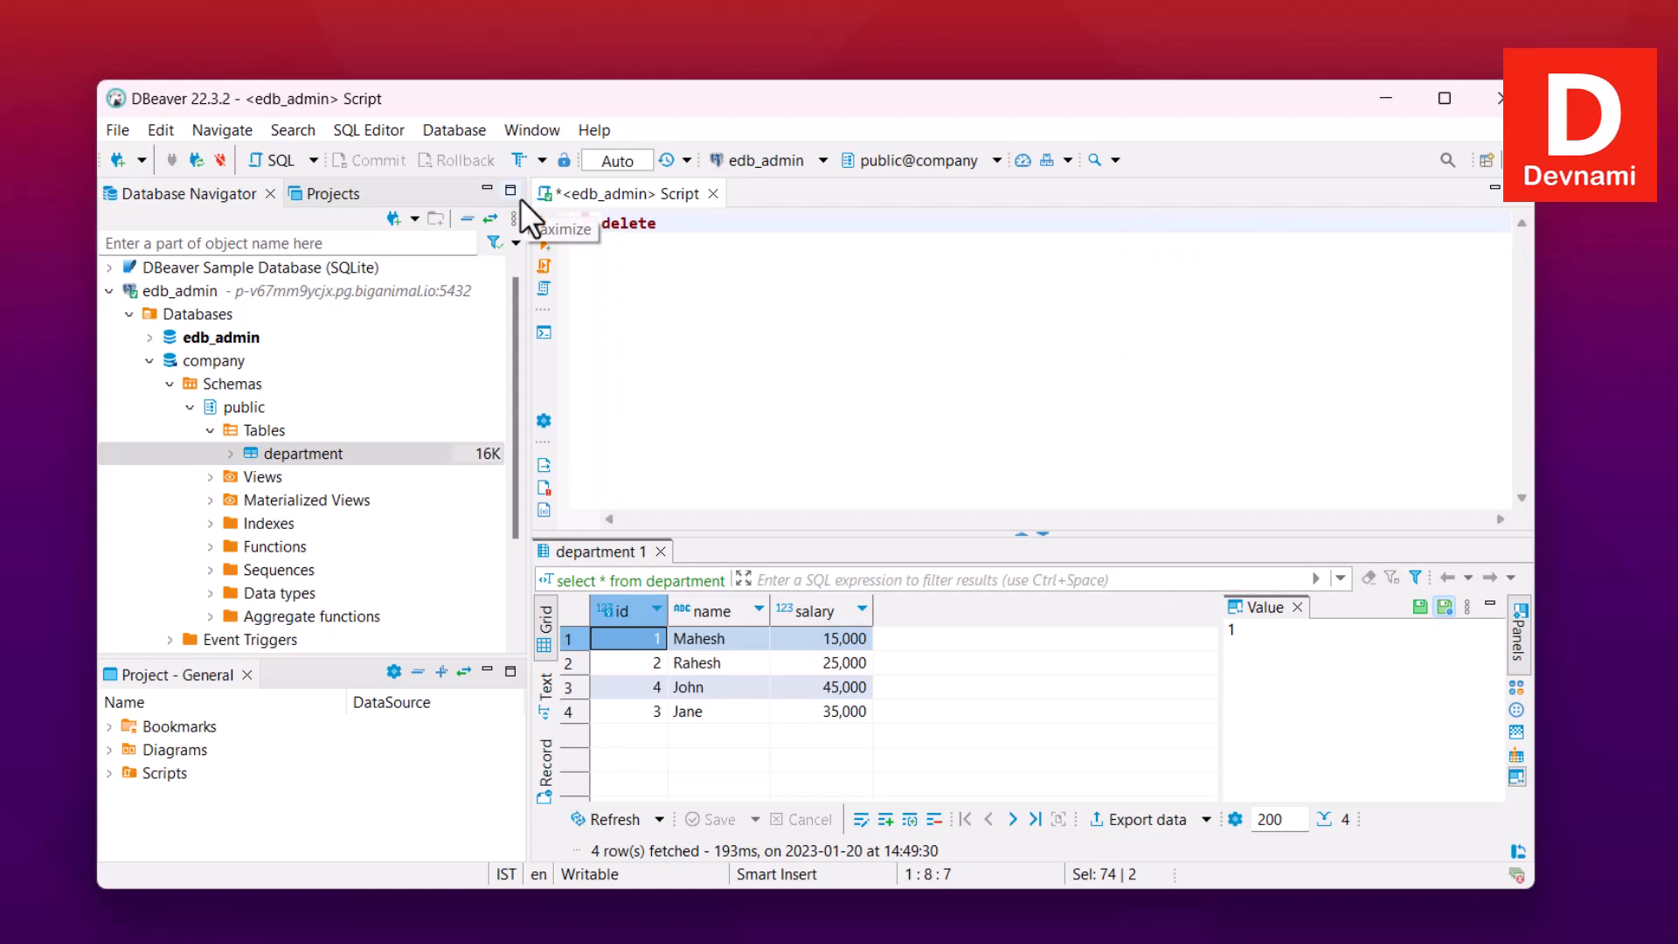
text(from c)
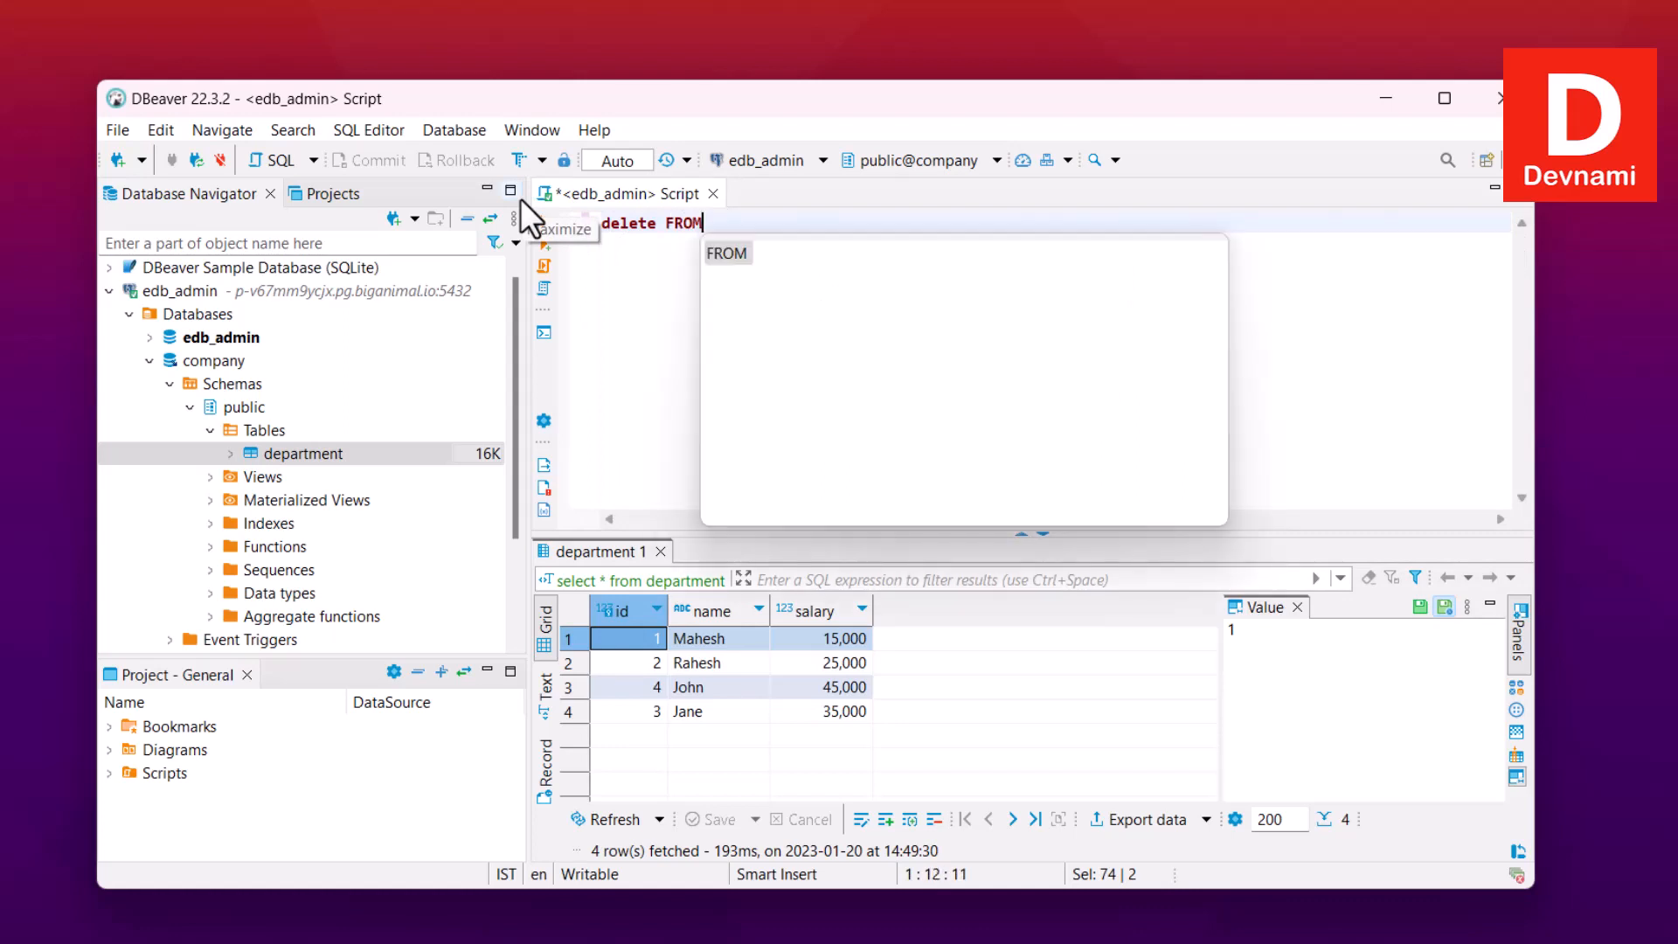
key(BackSpace)
text(departme)
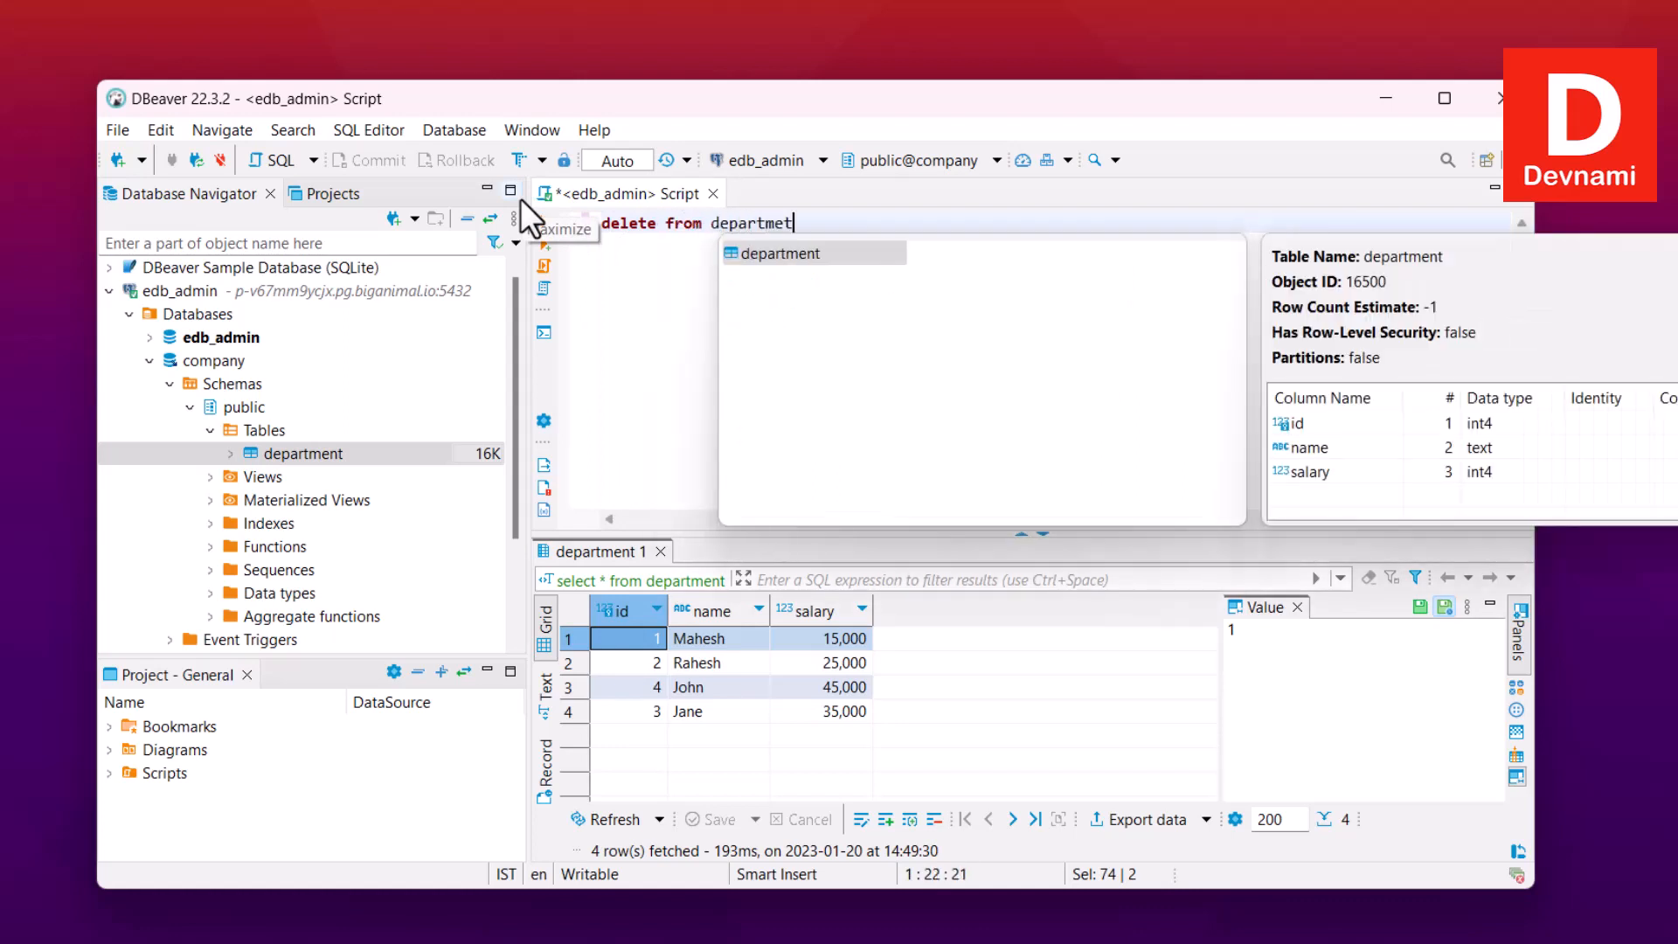
text(nt wh)
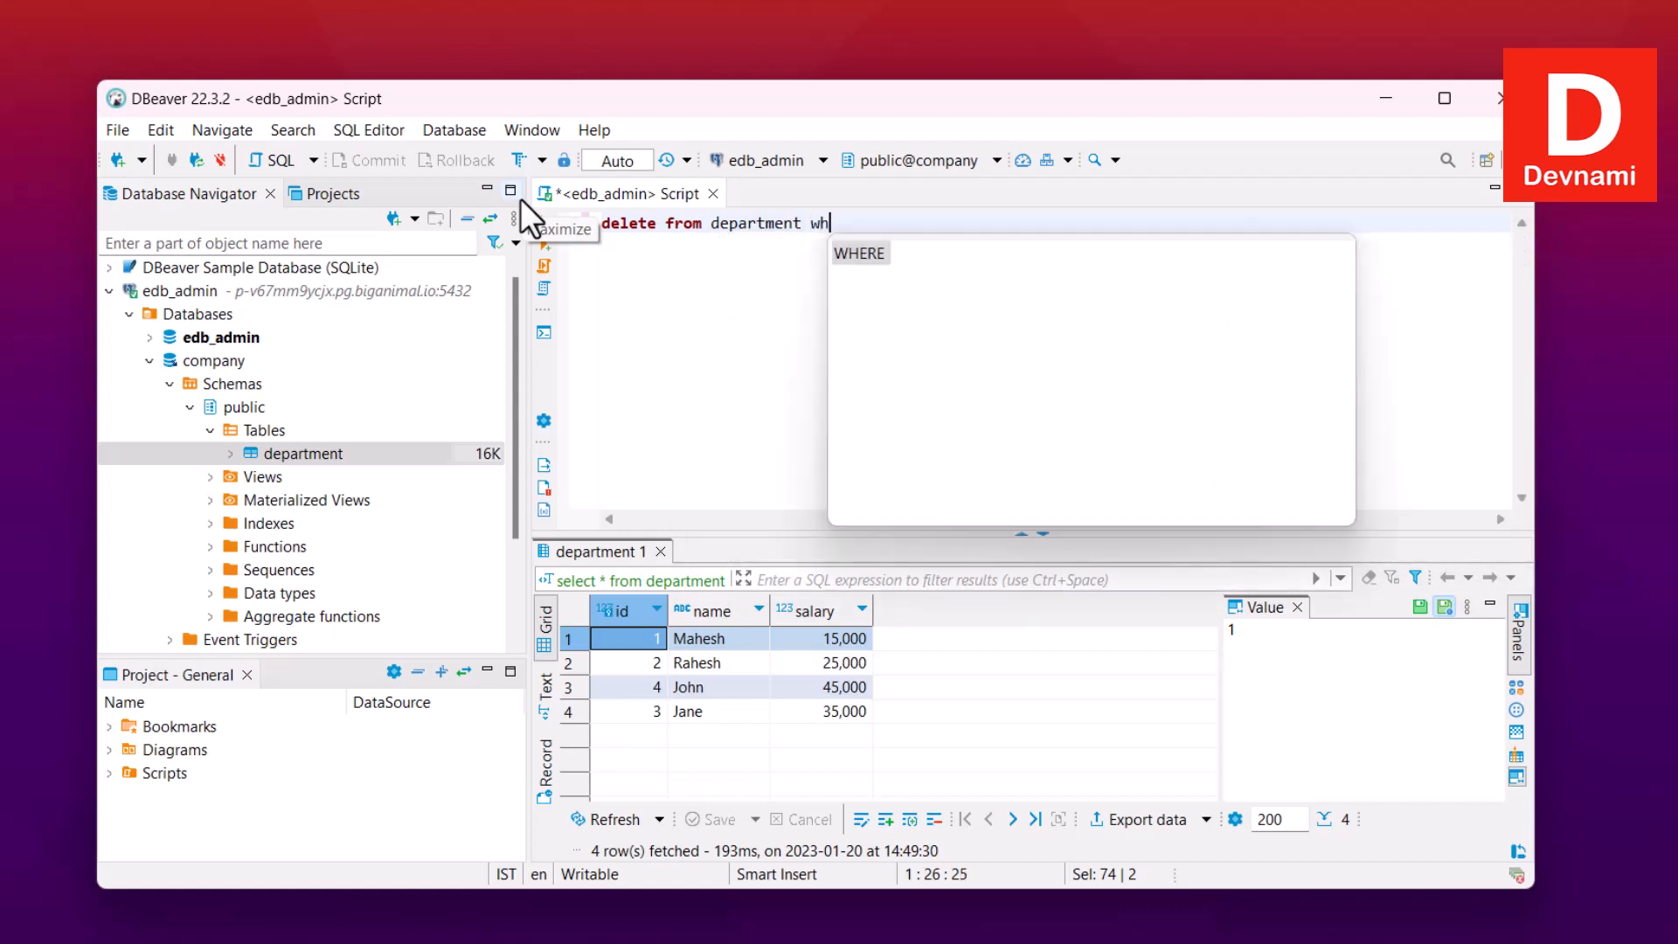
text(ere id)
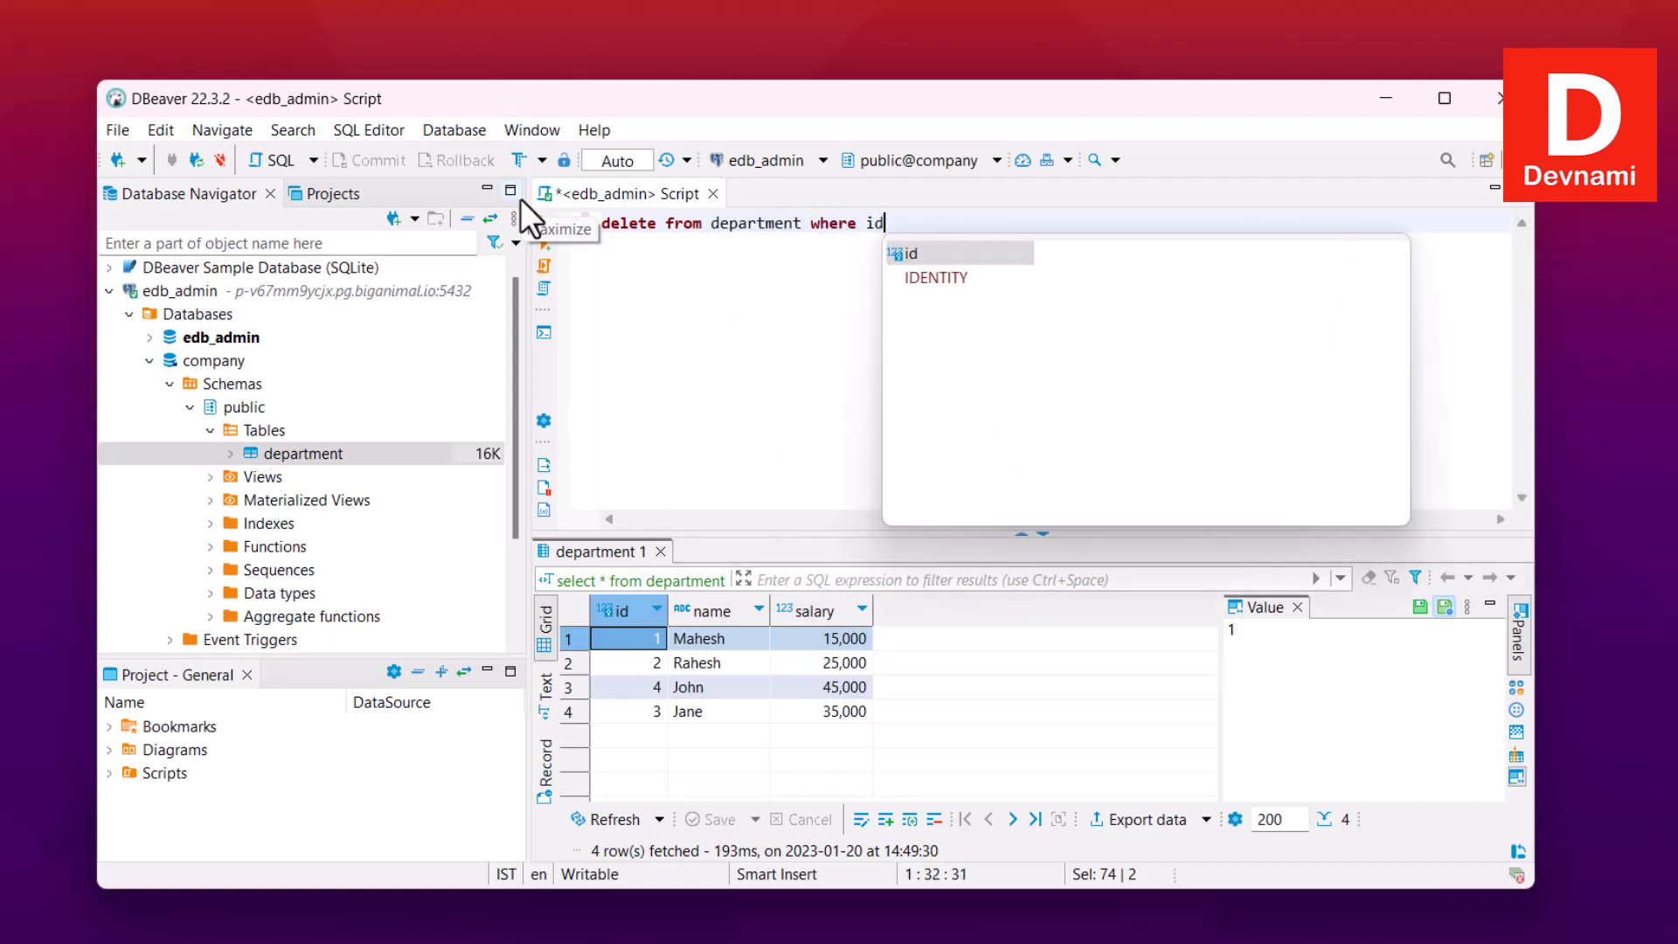
text(=4;)
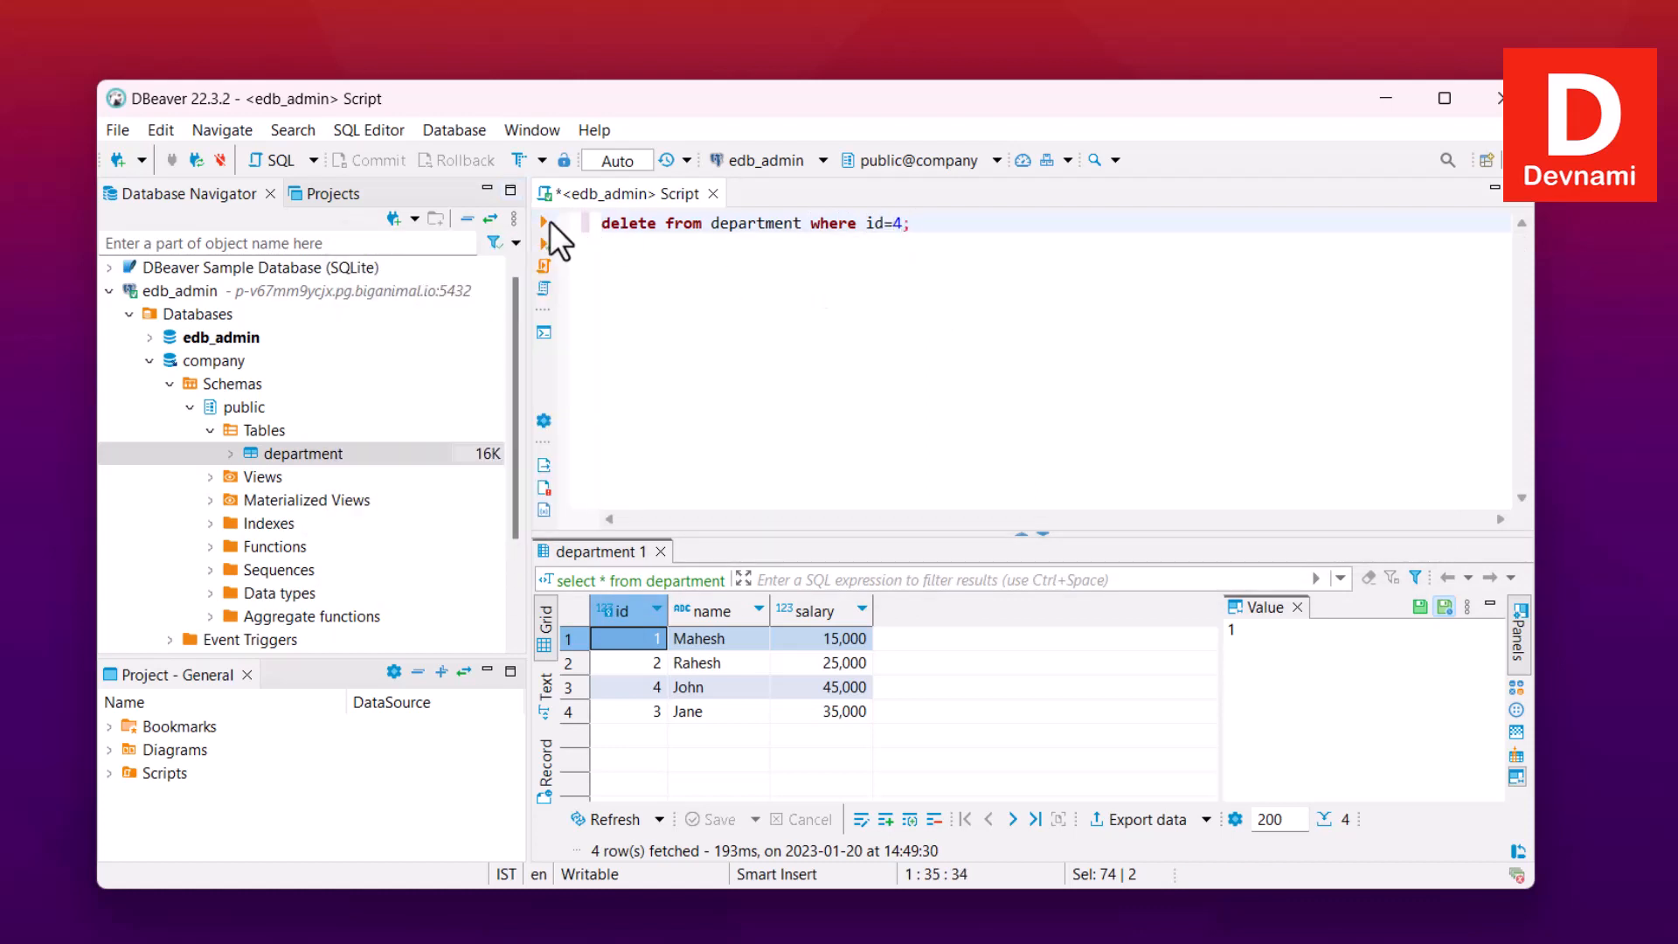
click(544, 221)
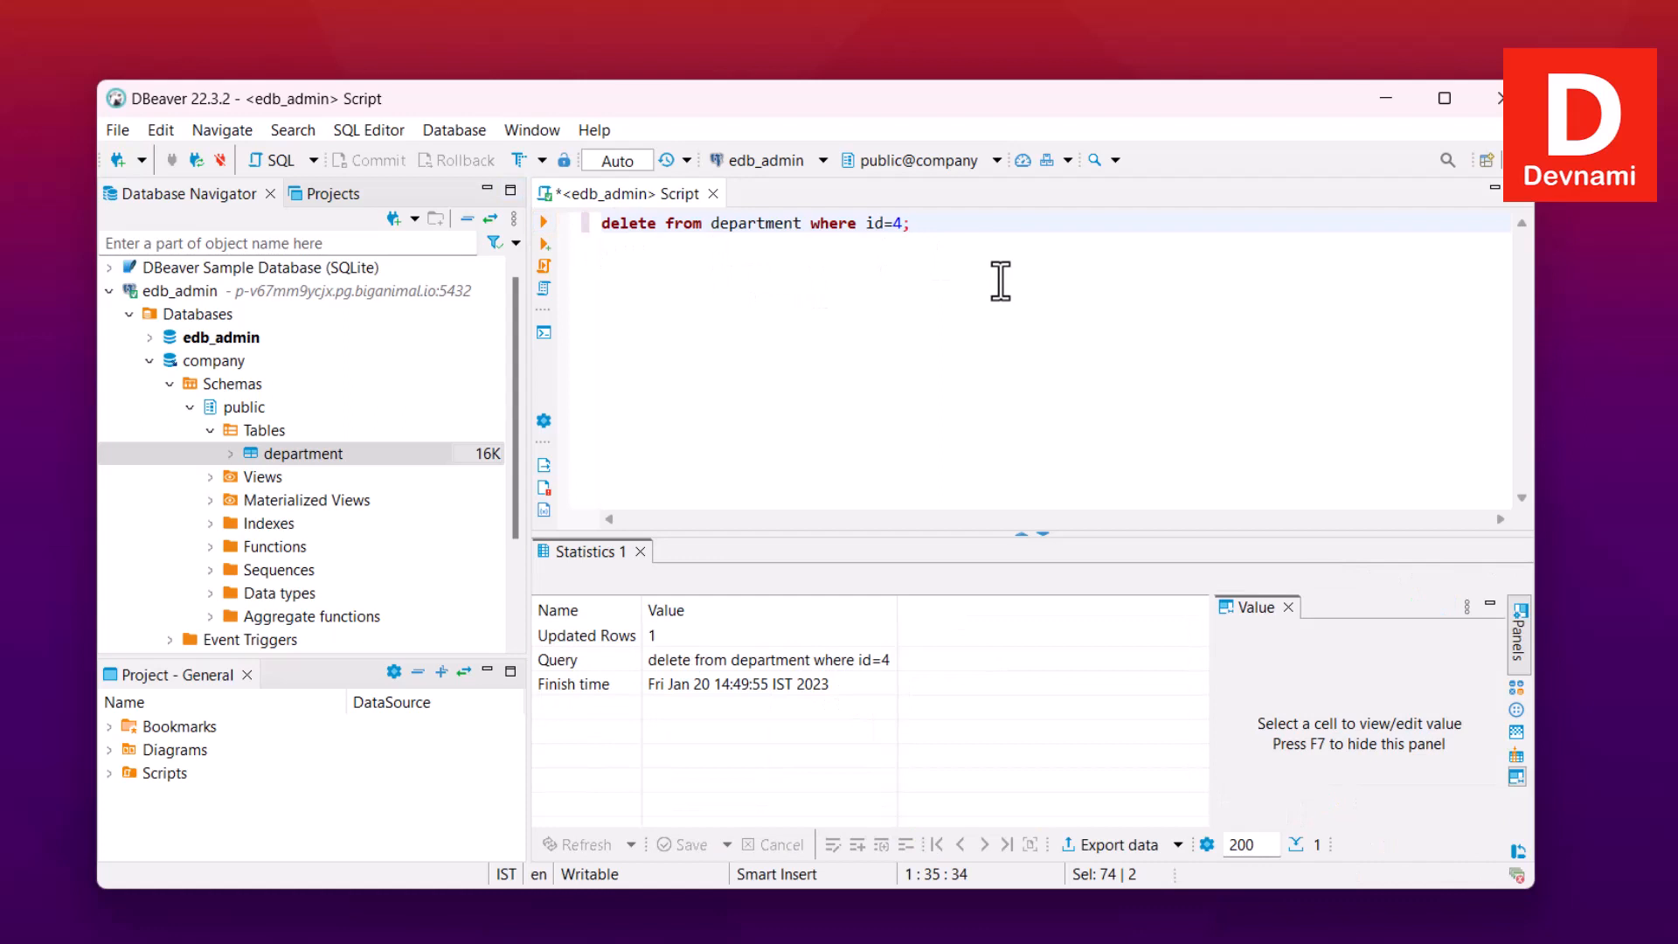
Replace the delete statement with the query "select * from department;" and run it.
drag(942, 227, 603, 224)
text(SEL)
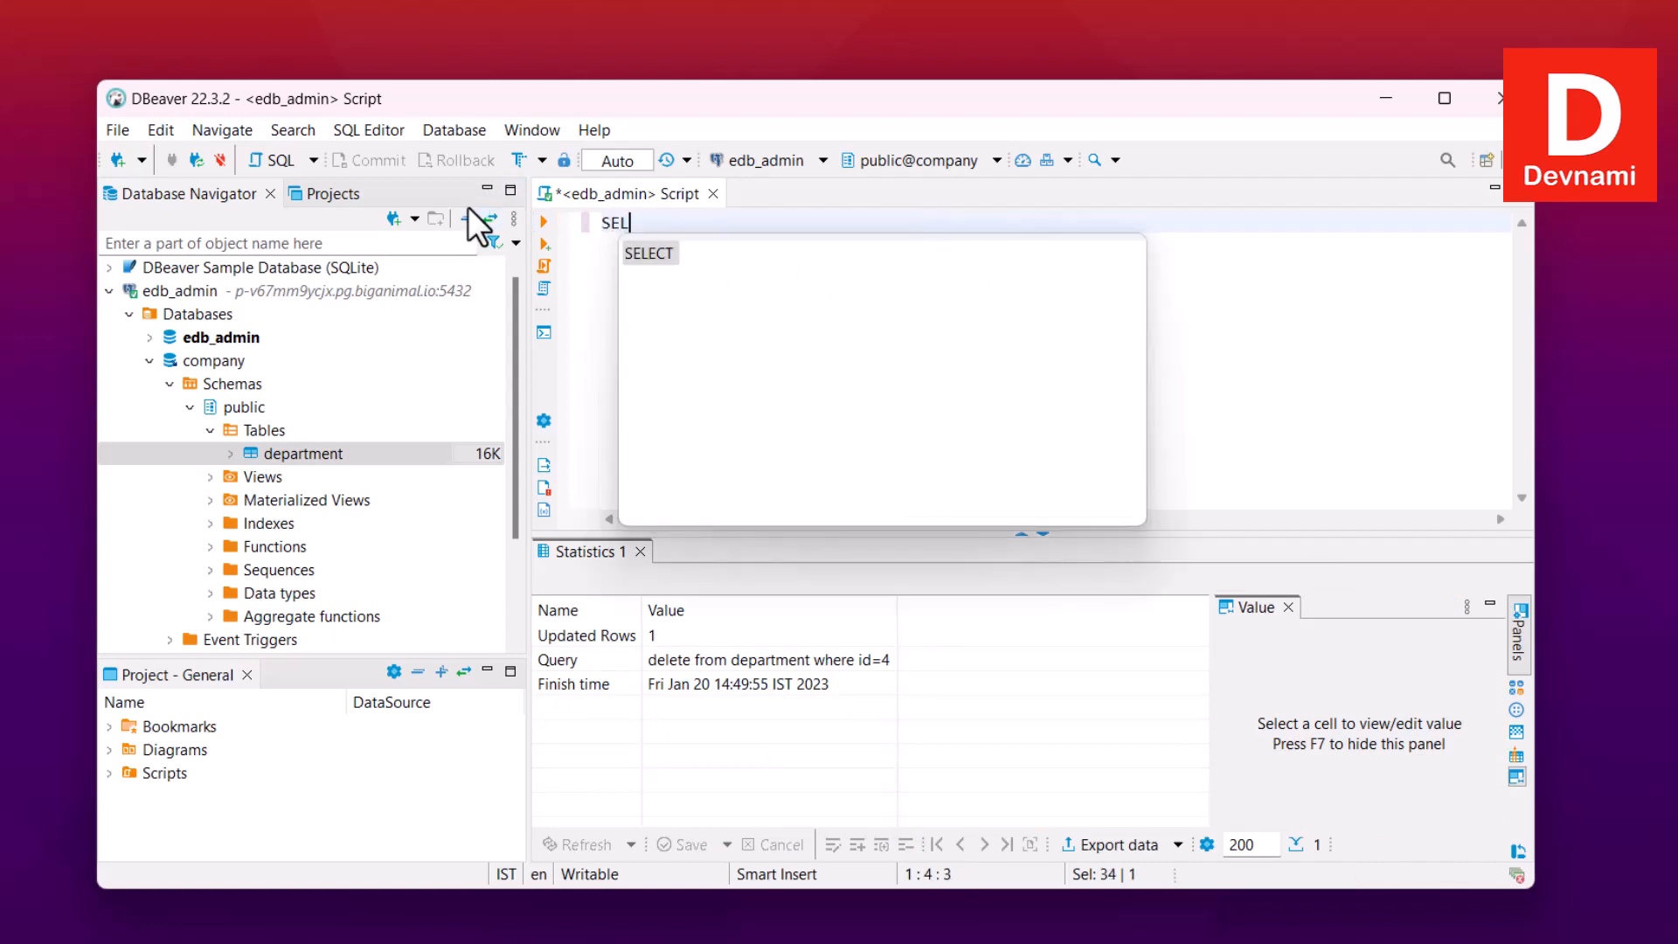
text(ECT * FRO)
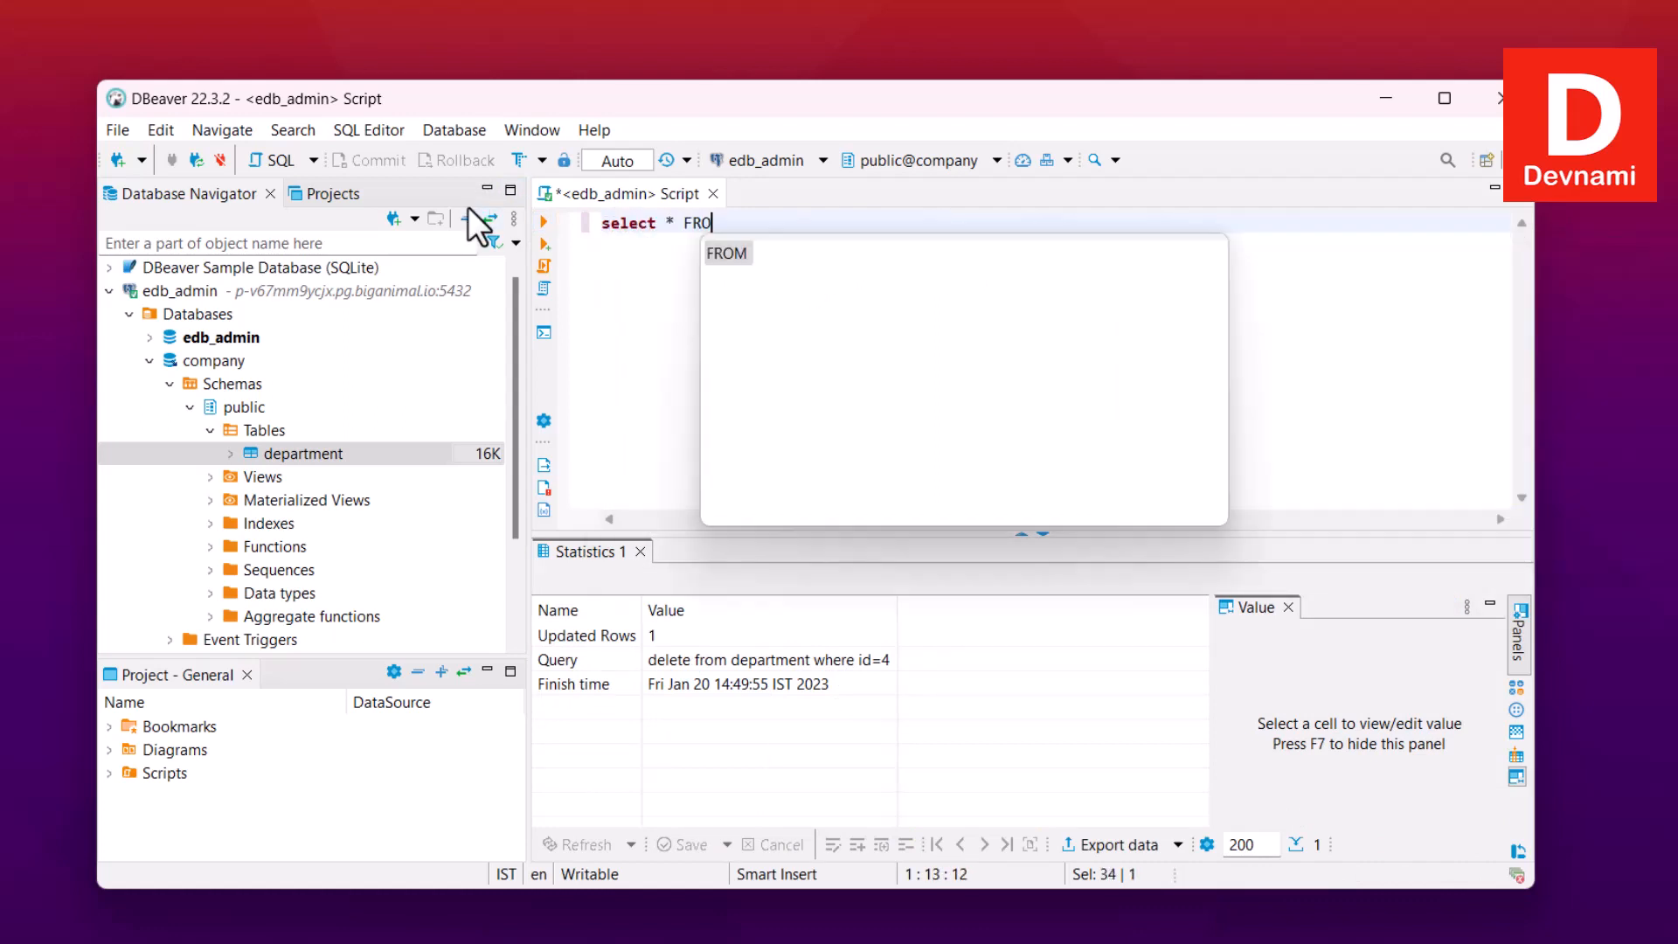
text(M department)
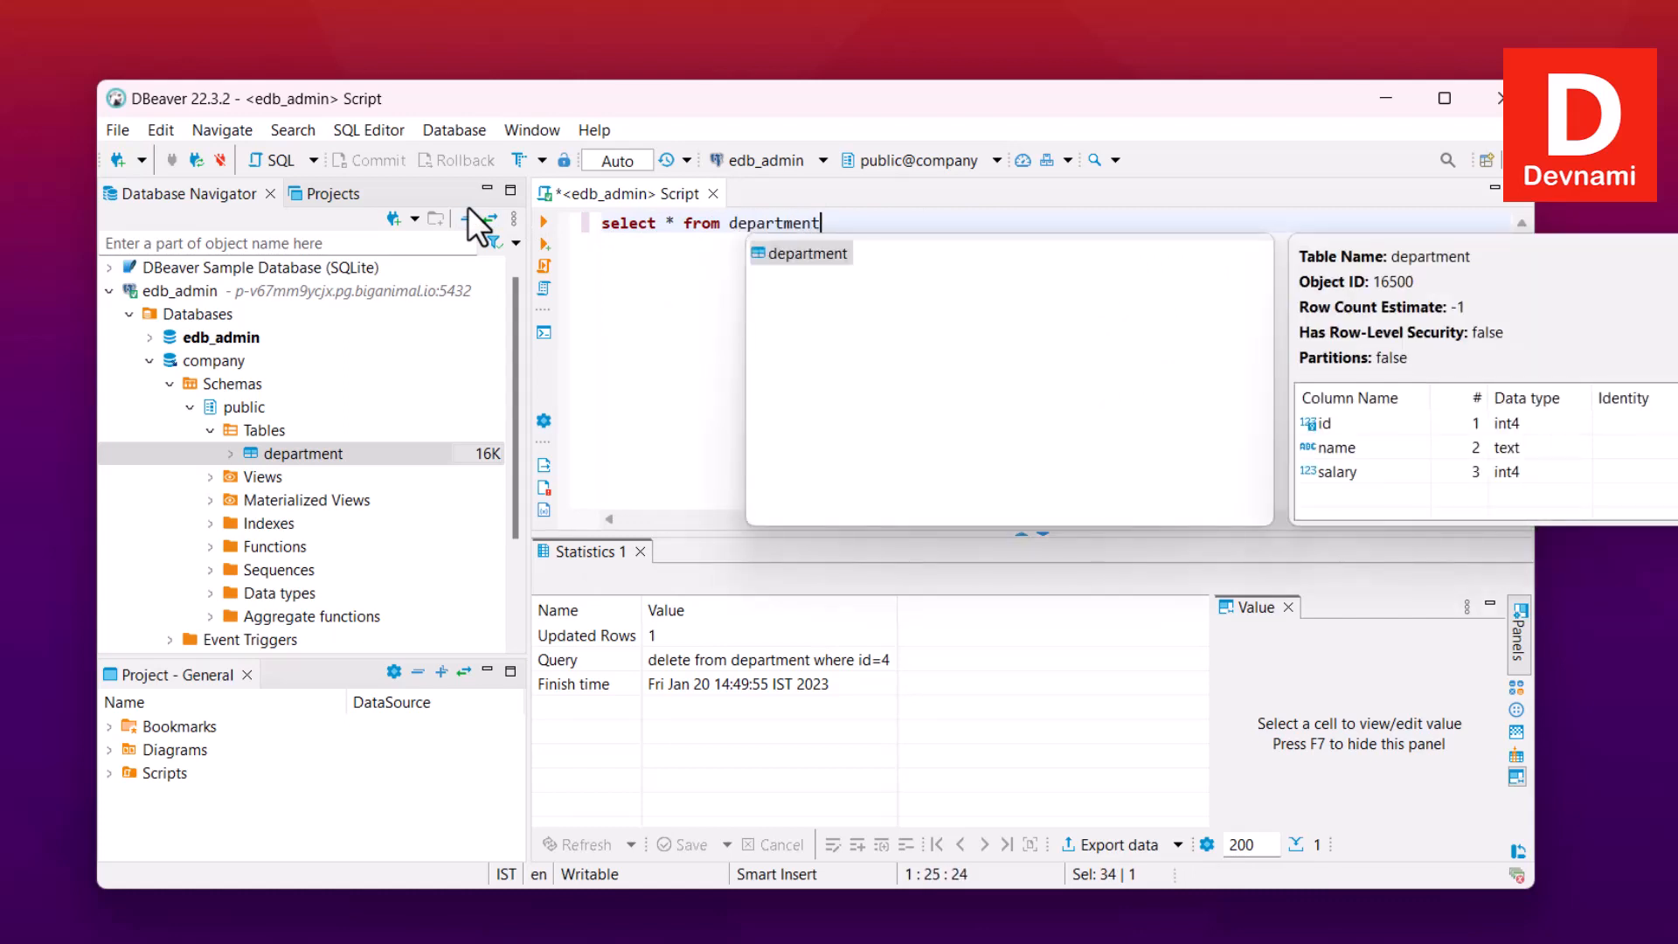
text(;)
click(542, 222)
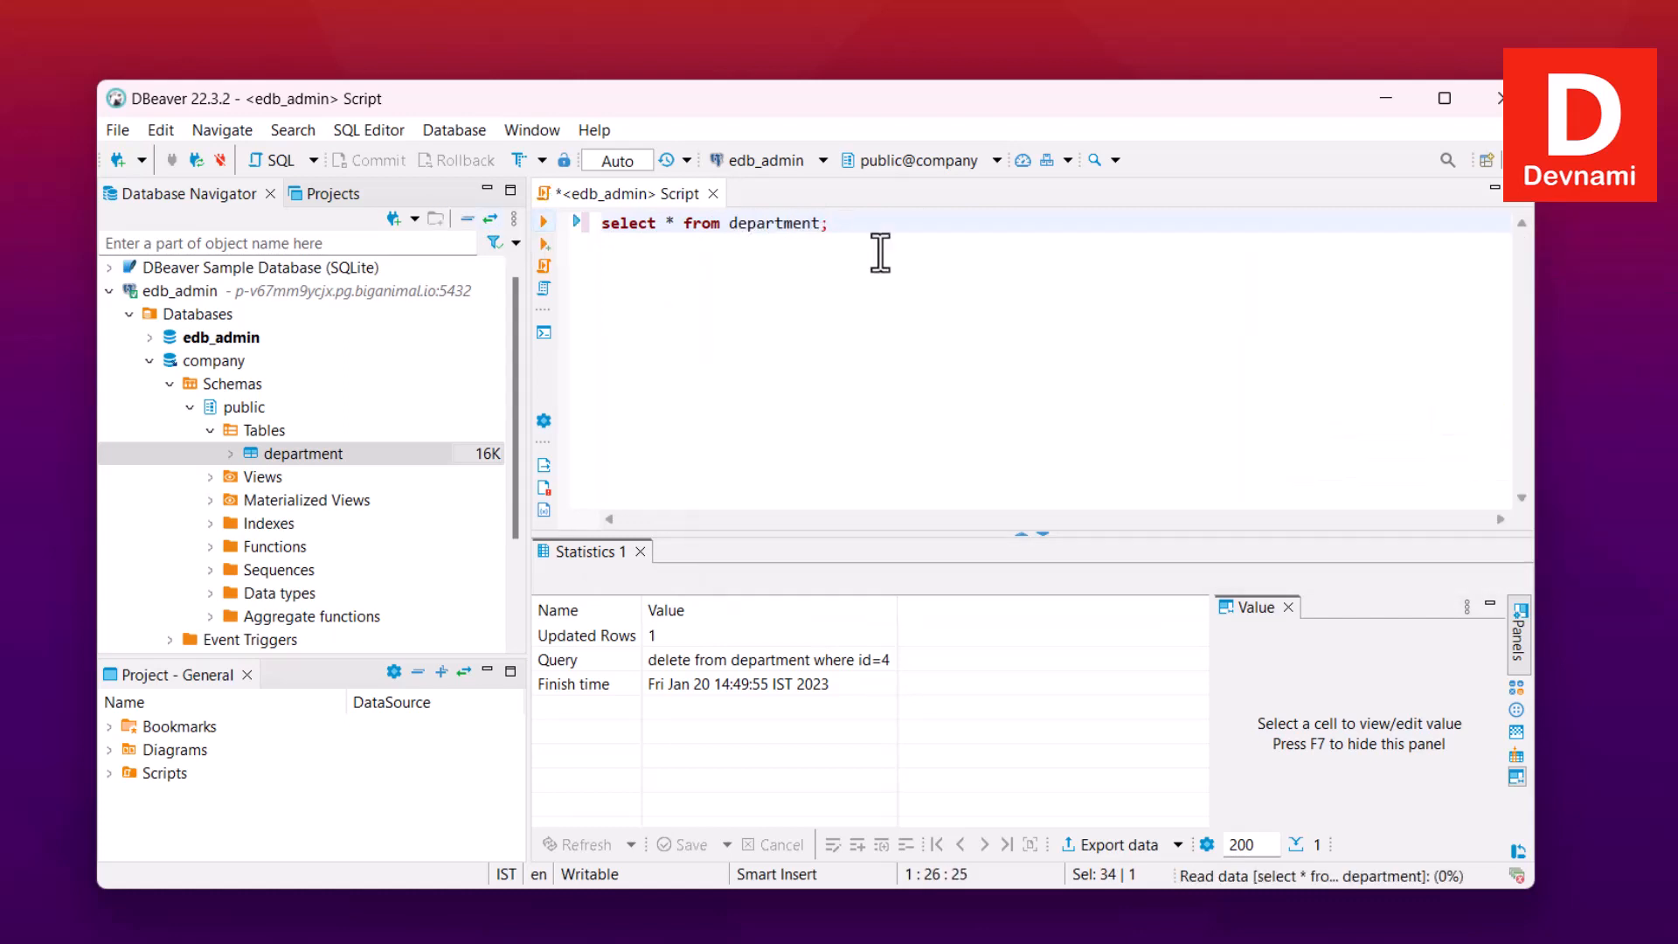